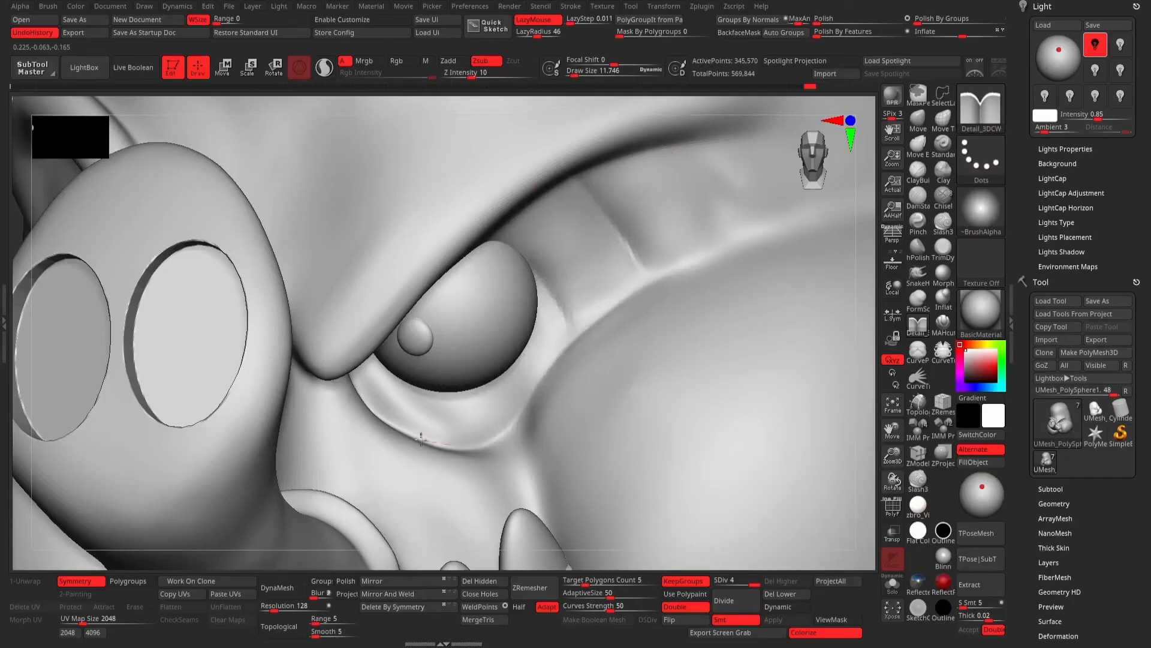
Undo the last paint stroke around the eye and hide the reference image.
{"action": "left_click_drag", "start_coordinate": [866, 252], "coordinate": [750, 374], "text": "alt"}
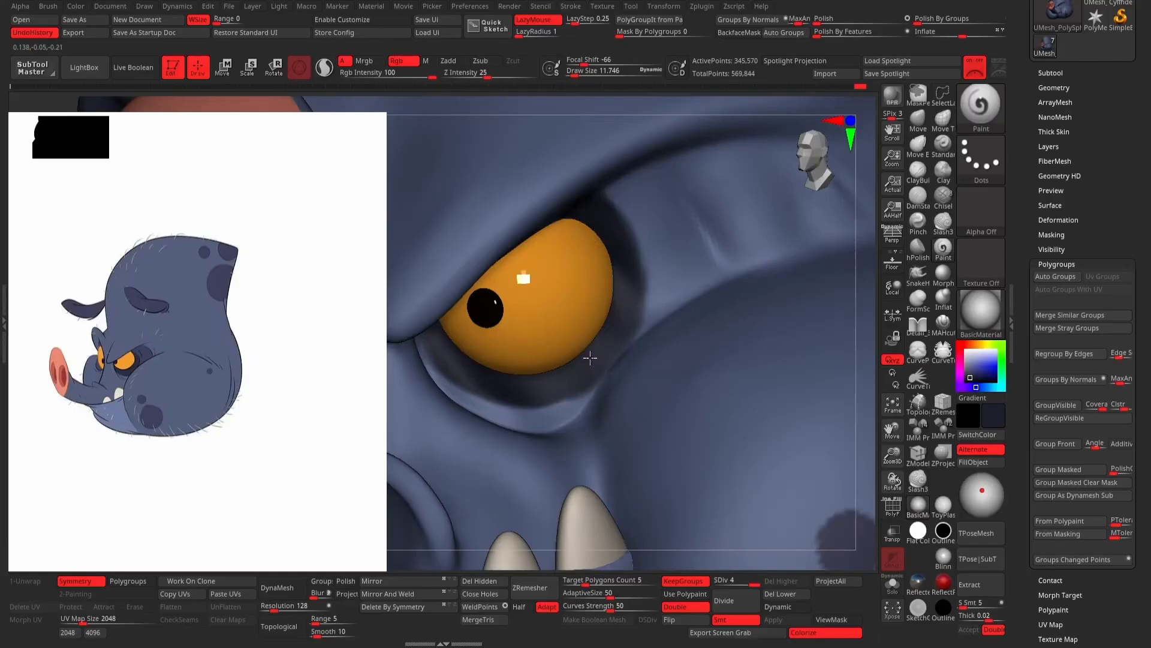
{"action": "key", "text": "ctrl+z"}
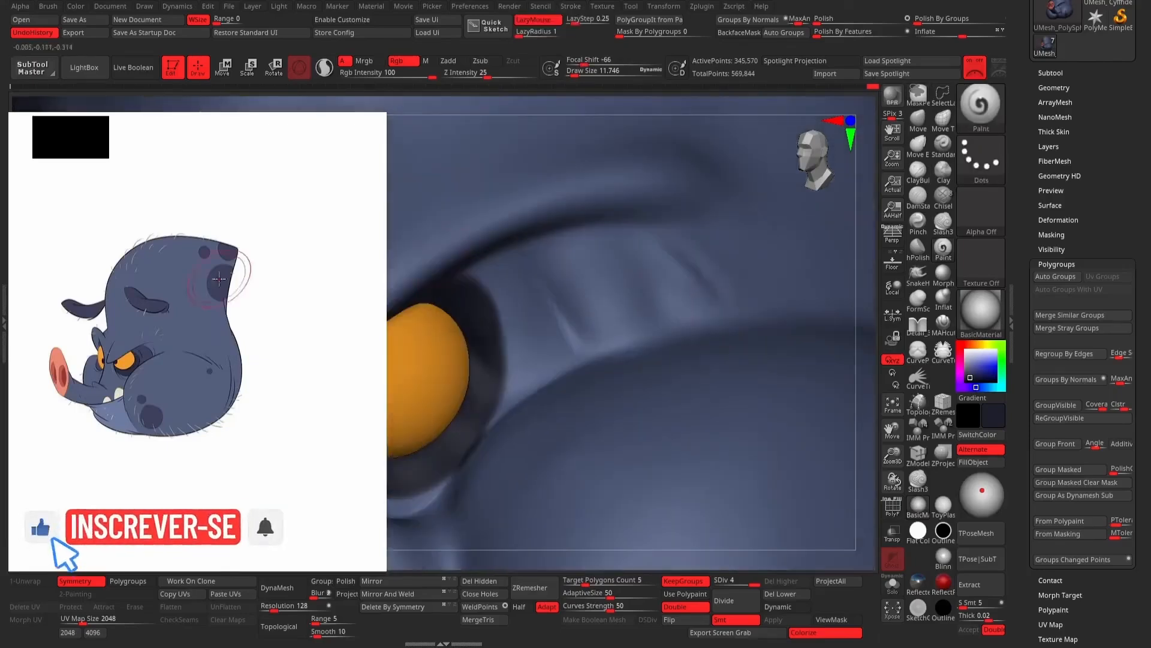
{"action": "key", "text": "shift+z"}
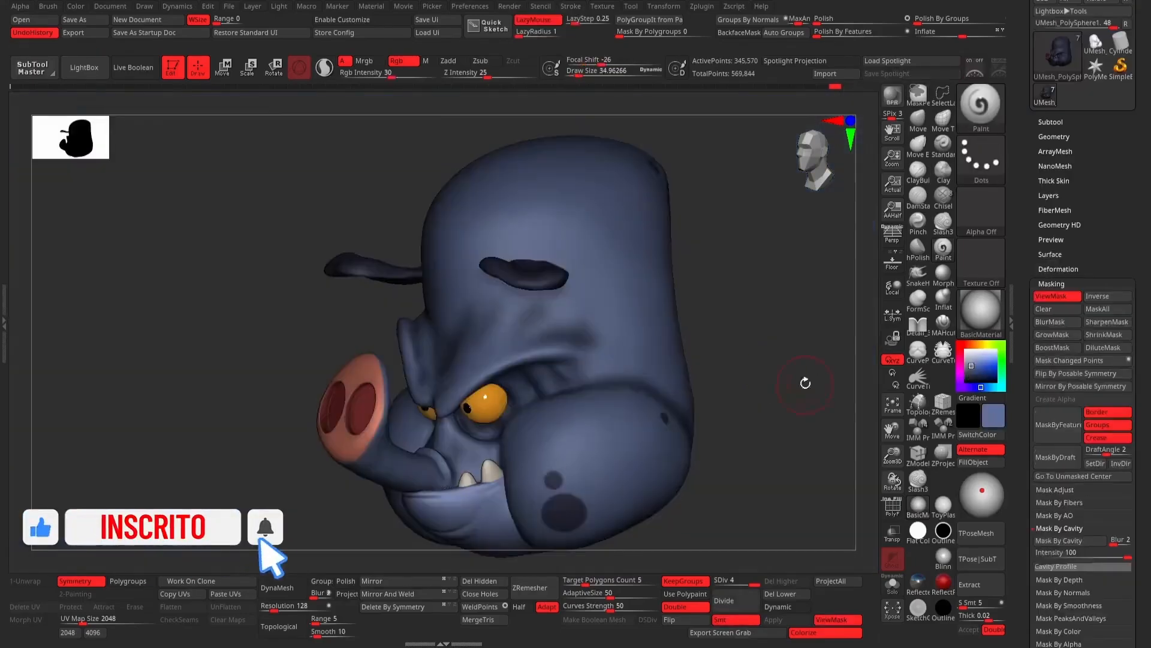
Invert the cavity mask on the painted head, fill the unmasked areas with blue and hide the mask.
{"action": "left_click", "coordinate": [756, 370], "text": "ctrl"}
{"action": "left_click", "coordinate": [973, 368]}
{"action": "left_click", "coordinate": [979, 462]}
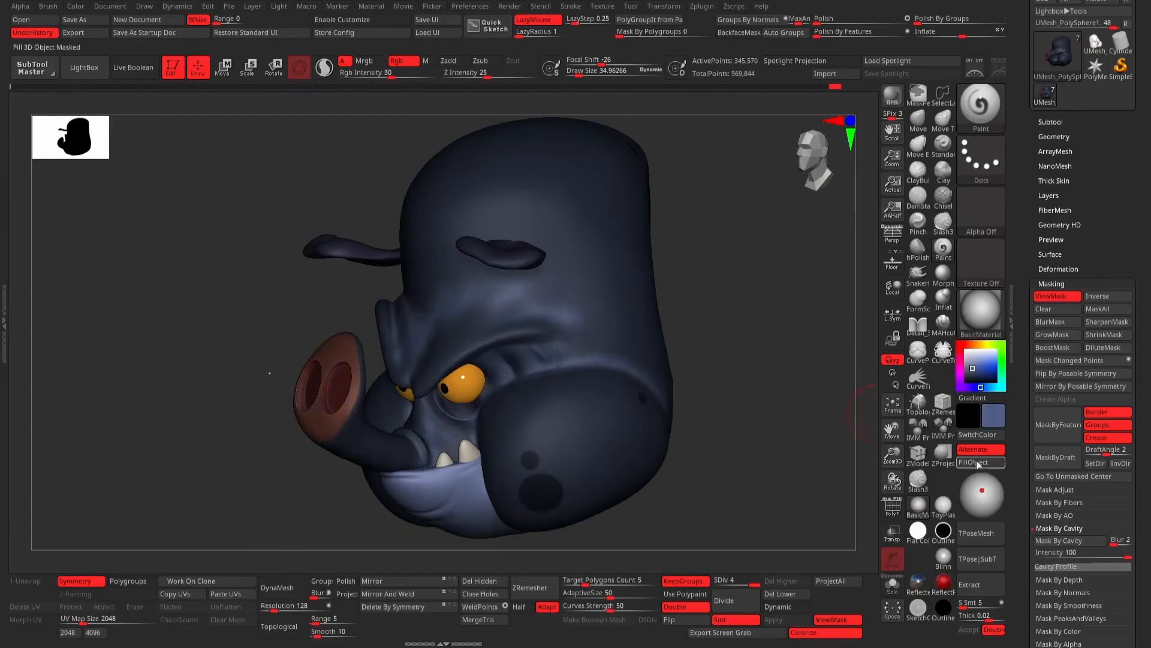
{"action": "key", "text": "ctrl+h"}
{"action": "left_click_drag", "start_coordinate": [804, 396], "coordinate": [753, 311]}
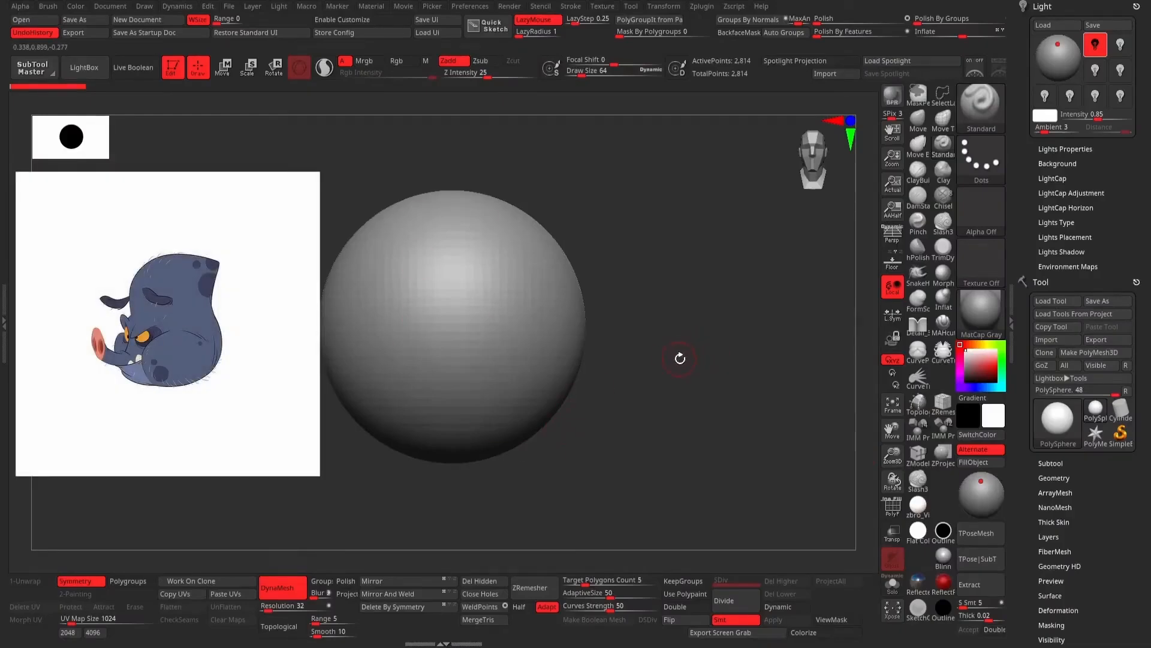
Set the Draw Size to about 402 and scale the base sphere uniformly with the transform gizmo.
{"action": "key", "text": "space"}
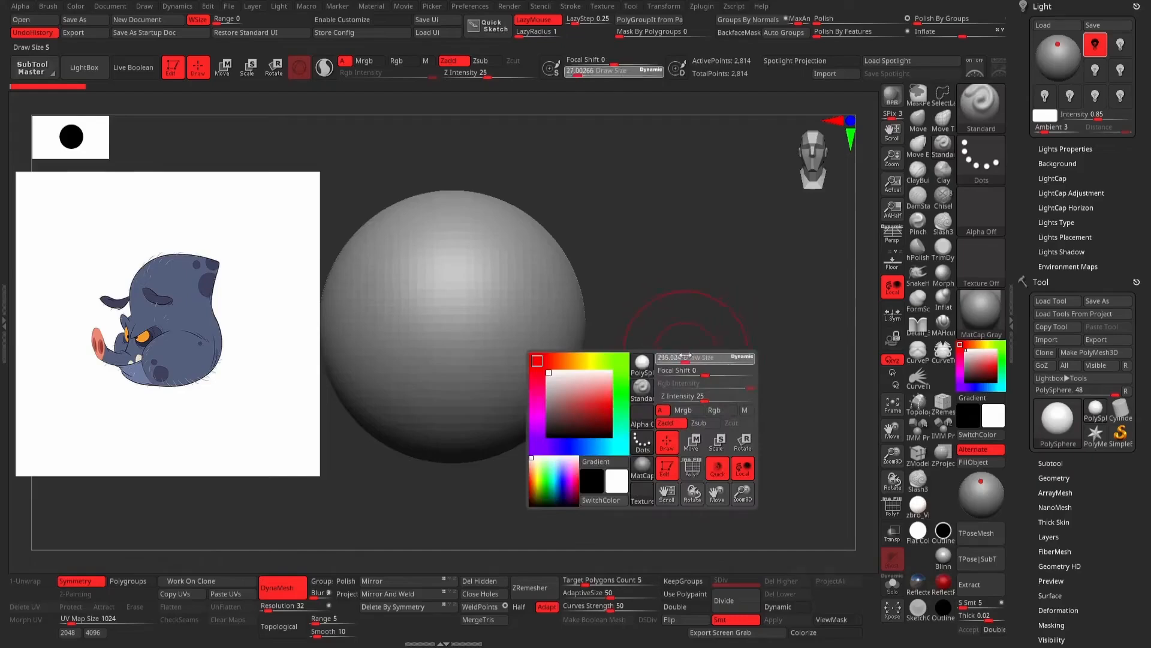
{"action": "left_click_drag", "start_coordinate": [685, 356], "coordinate": [697, 356]}
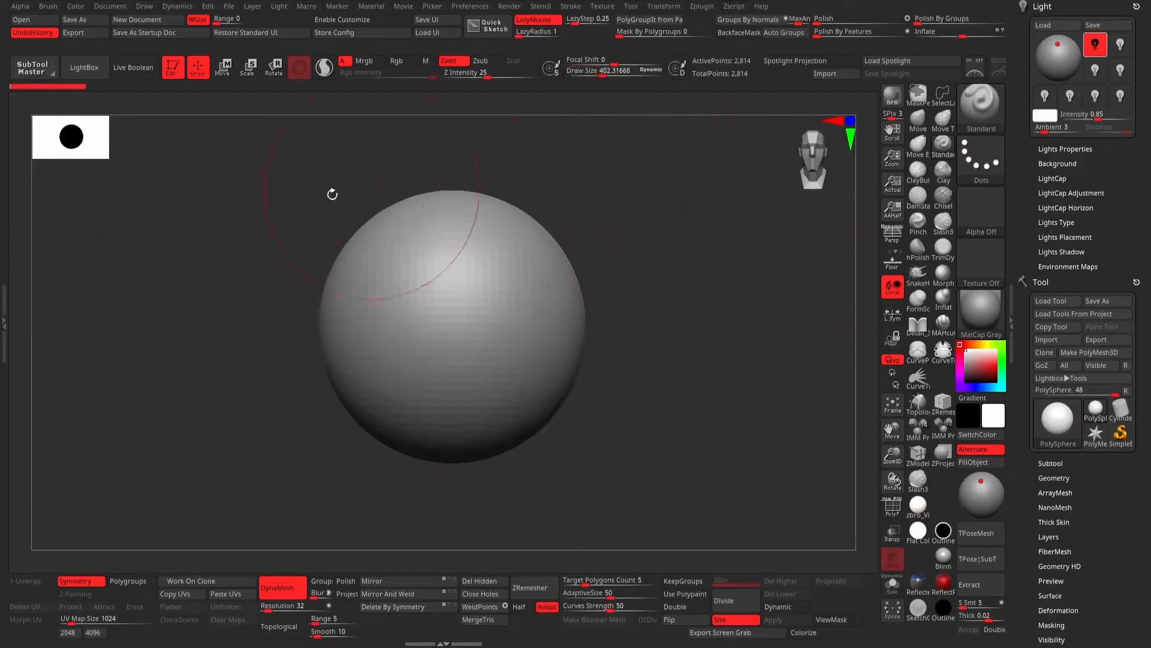
{"action": "left_click", "coordinate": [227, 74]}
{"action": "left_click_drag", "start_coordinate": [461, 320], "coordinate": [373, 375]}
{"action": "right_click_drag", "start_coordinate": [586, 291], "coordinate": [743, 272], "text": "ctrl"}
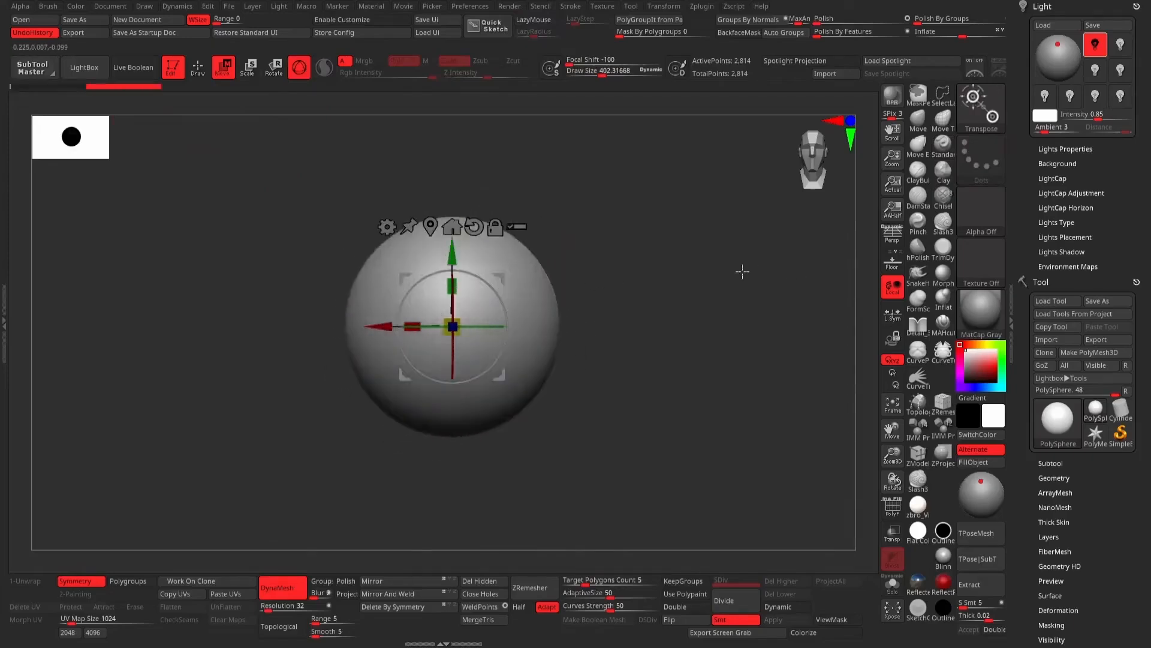
{"action": "right_click_drag", "start_coordinate": [411, 182], "coordinate": [467, 205], "text": "alt"}
Pull the top of the sphere upward into an egg shape with the Move brush at a Draw Size of about 128.
{"action": "left_click", "coordinate": [194, 70]}
{"action": "key", "text": "space"}
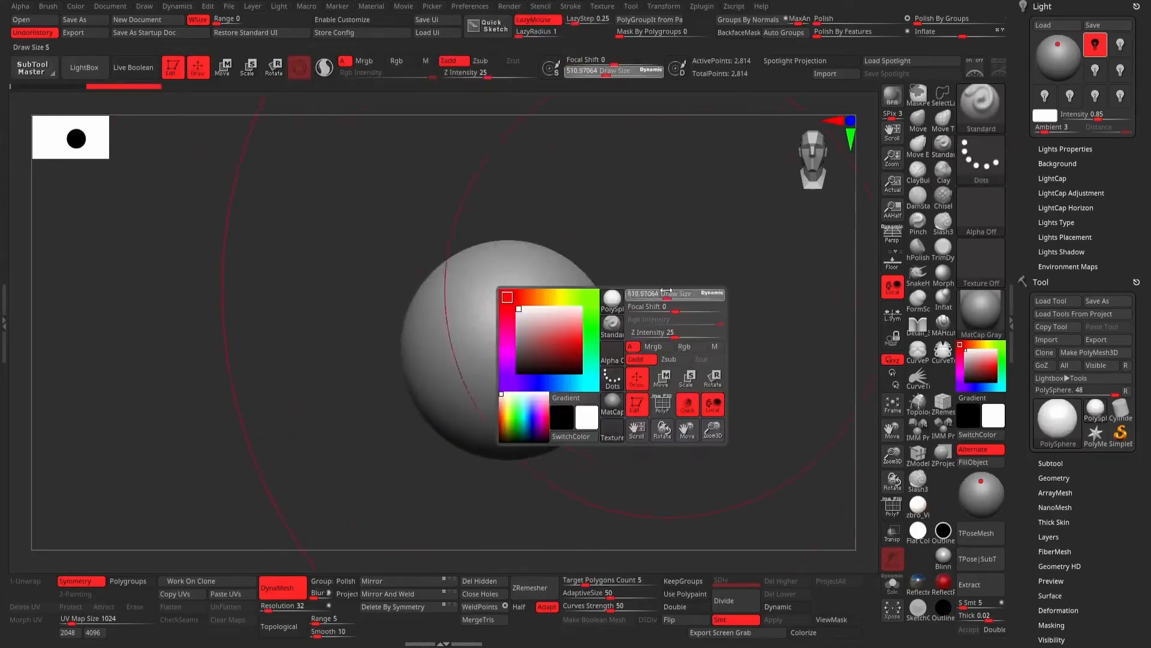
{"action": "left_click_drag", "start_coordinate": [648, 292], "coordinate": [650, 292]}
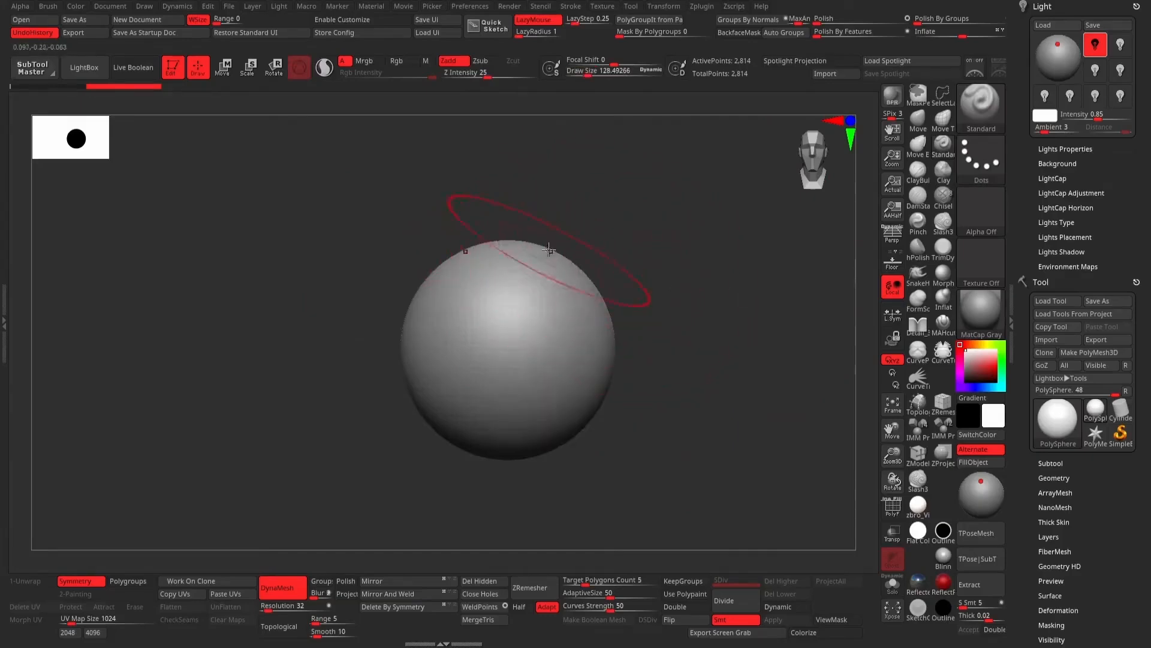
{"action": "left_click", "coordinate": [923, 123]}
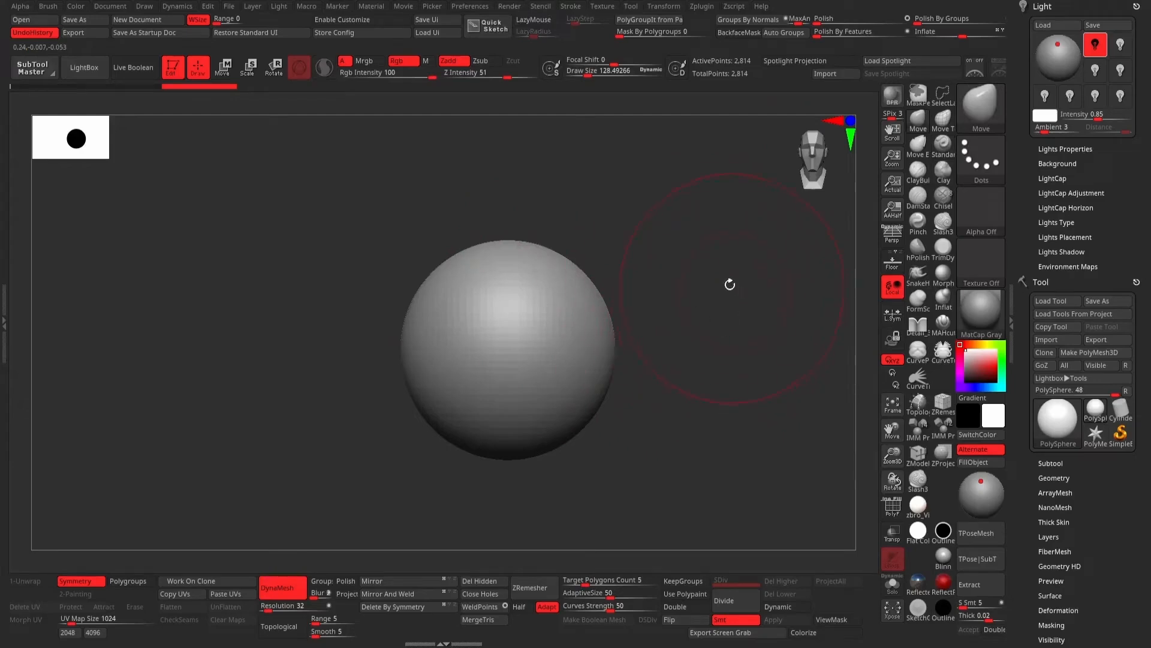
{"action": "left_click_drag", "start_coordinate": [564, 260], "coordinate": [585, 164]}
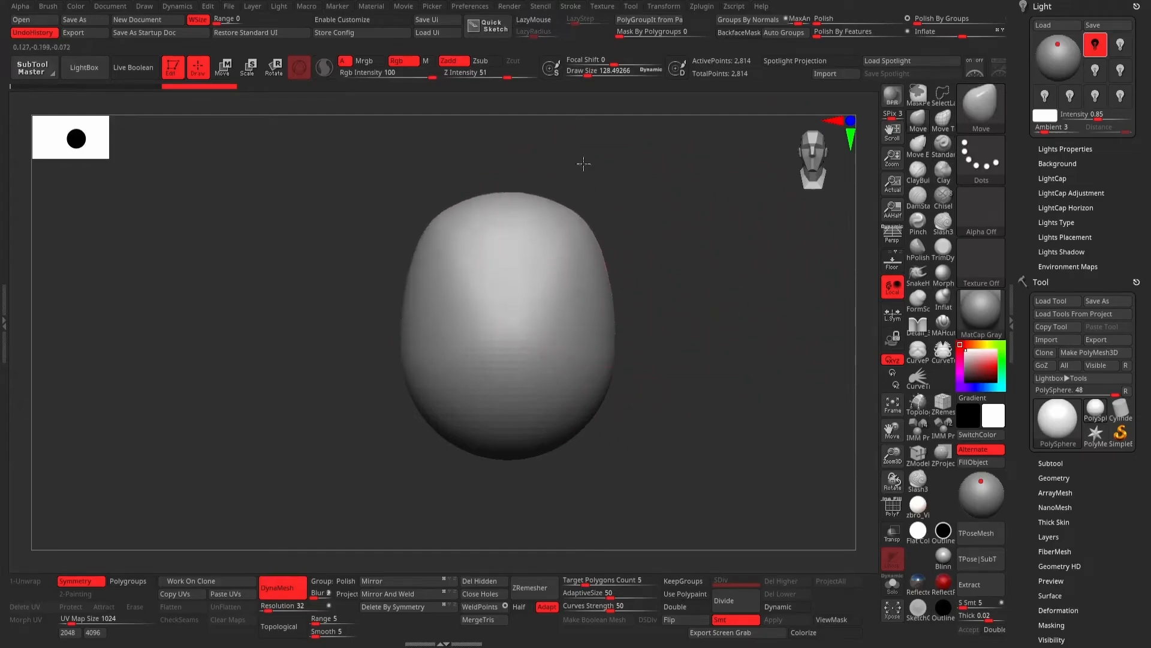
{"action": "mouse_move", "coordinate": [528, 238]}
{"action": "left_mouse_down"}
{"action": "mouse_move", "coordinate": [519, 180]}
{"action": "mouse_move", "coordinate": [523, 194]}
{"action": "left_mouse_up"}
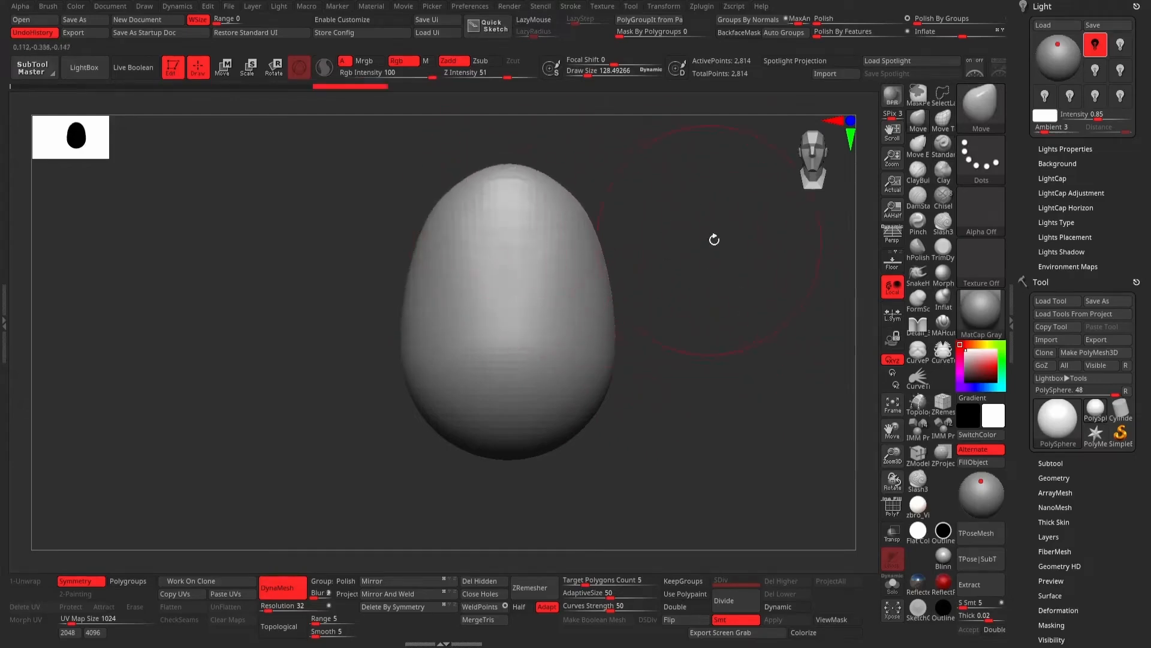
Shape the head's side profile into a bean form with the Move brush, pulling the crown up and backward.
{"action": "mouse_move", "coordinate": [714, 239]}
{"action": "left_mouse_down"}
{"action": "mouse_move", "coordinate": [445, 222]}
{"action": "mouse_move", "coordinate": [455, 195]}
{"action": "left_mouse_up"}
{"action": "mouse_move", "coordinate": [590, 171]}
{"action": "left_mouse_down"}
{"action": "mouse_move", "coordinate": [626, 168]}
{"action": "mouse_move", "coordinate": [576, 173]}
{"action": "mouse_move", "coordinate": [658, 150]}
{"action": "mouse_move", "coordinate": [657, 129]}
{"action": "mouse_move", "coordinate": [649, 144]}
{"action": "left_mouse_up"}
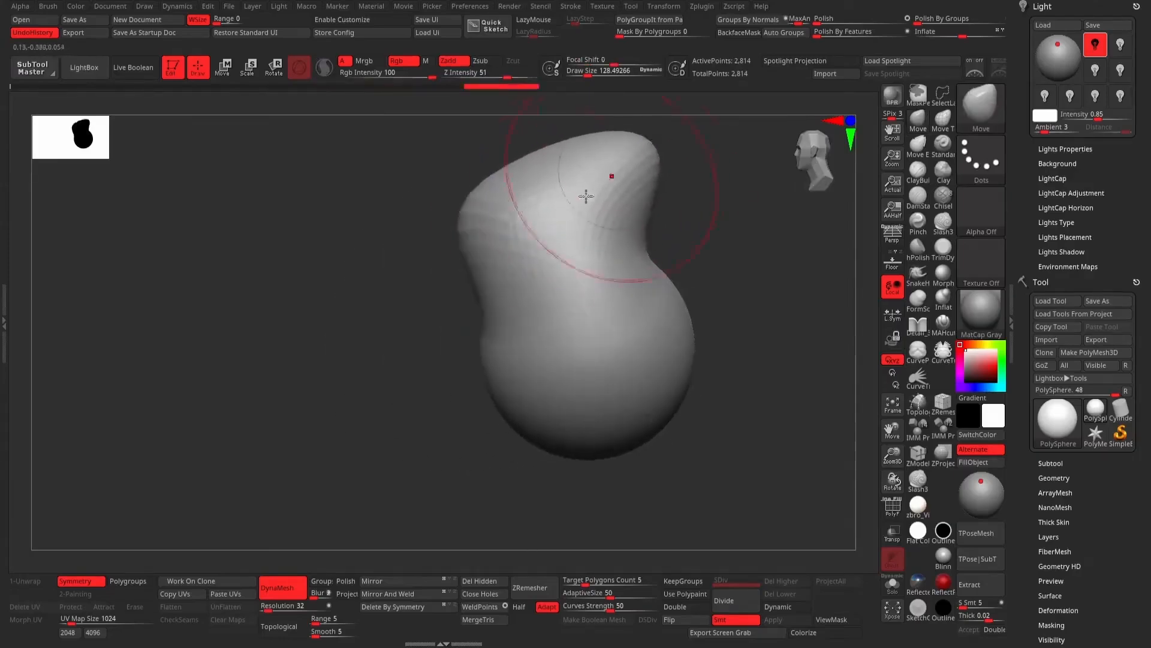
{"action": "mouse_move", "coordinate": [513, 170]}
{"action": "left_mouse_down"}
{"action": "mouse_move", "coordinate": [528, 129]}
{"action": "mouse_move", "coordinate": [587, 129]}
{"action": "left_mouse_up"}
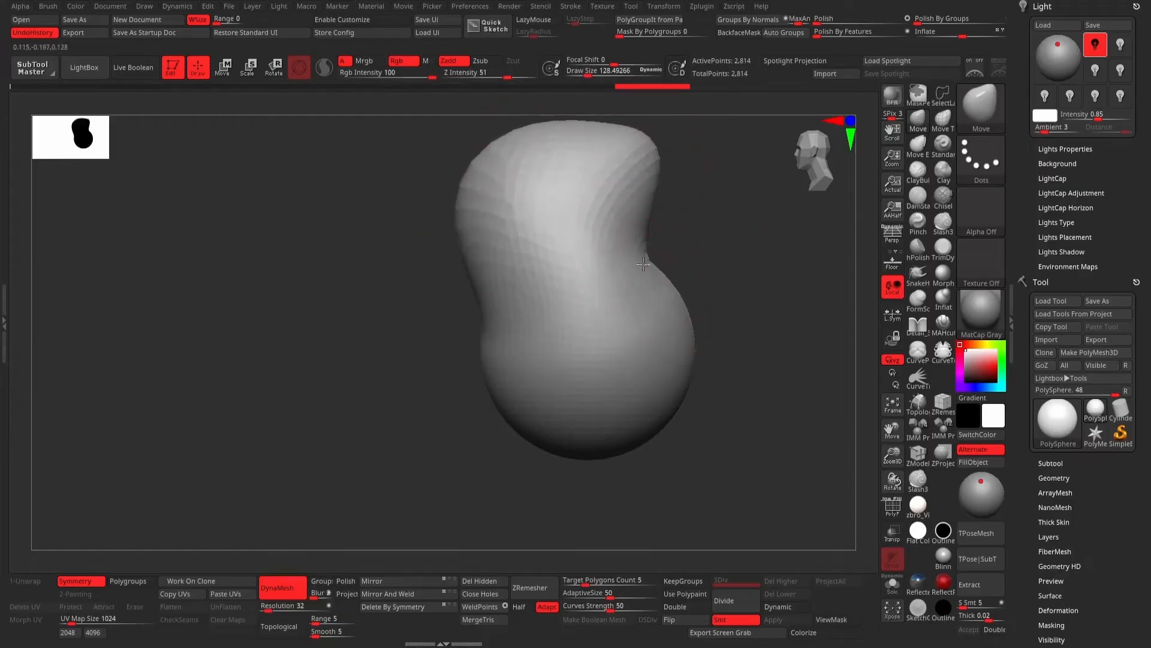
{"action": "mouse_move", "coordinate": [725, 363]}
{"action": "left_mouse_down"}
{"action": "mouse_move", "coordinate": [791, 316]}
{"action": "mouse_move", "coordinate": [720, 326]}
{"action": "left_mouse_up"}
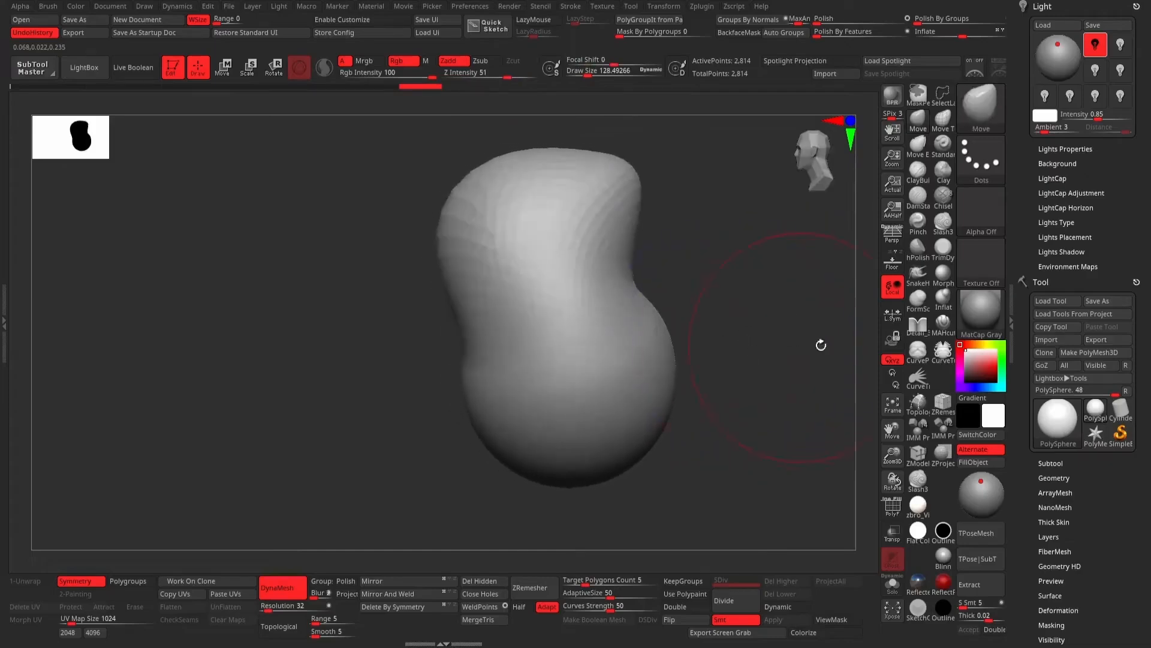
Insert a Sphere3D as a new subtool below the head.
{"action": "left_click", "coordinate": [1060, 463]}
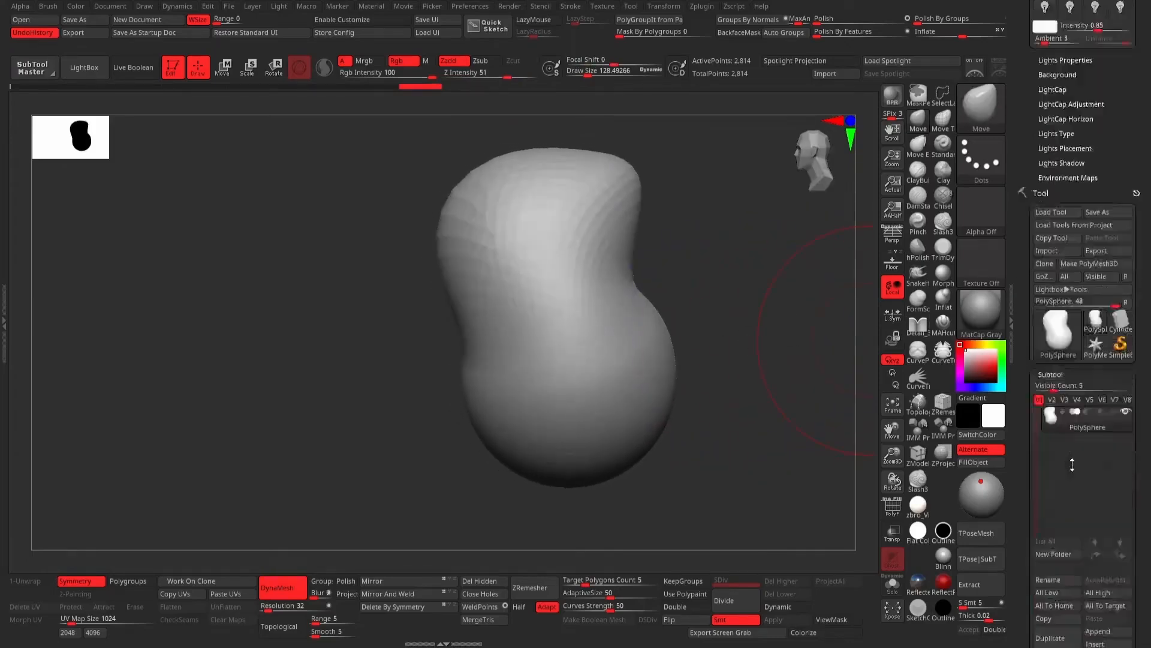
{"action": "left_click", "coordinate": [1101, 479]}
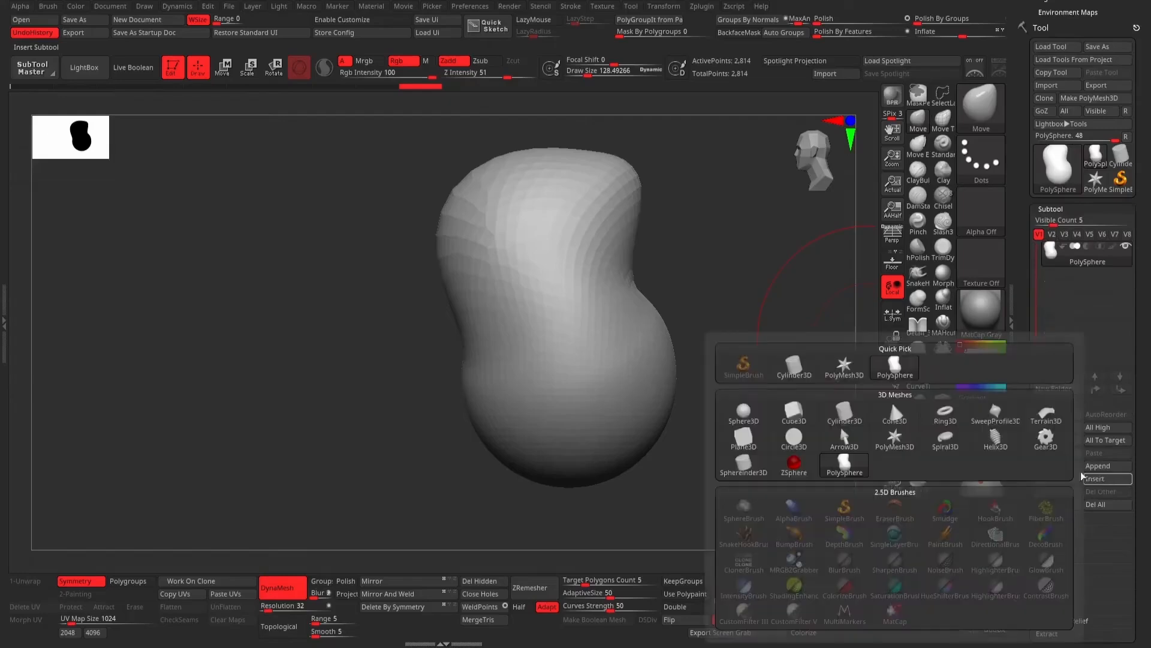
{"action": "left_click", "coordinate": [743, 413]}
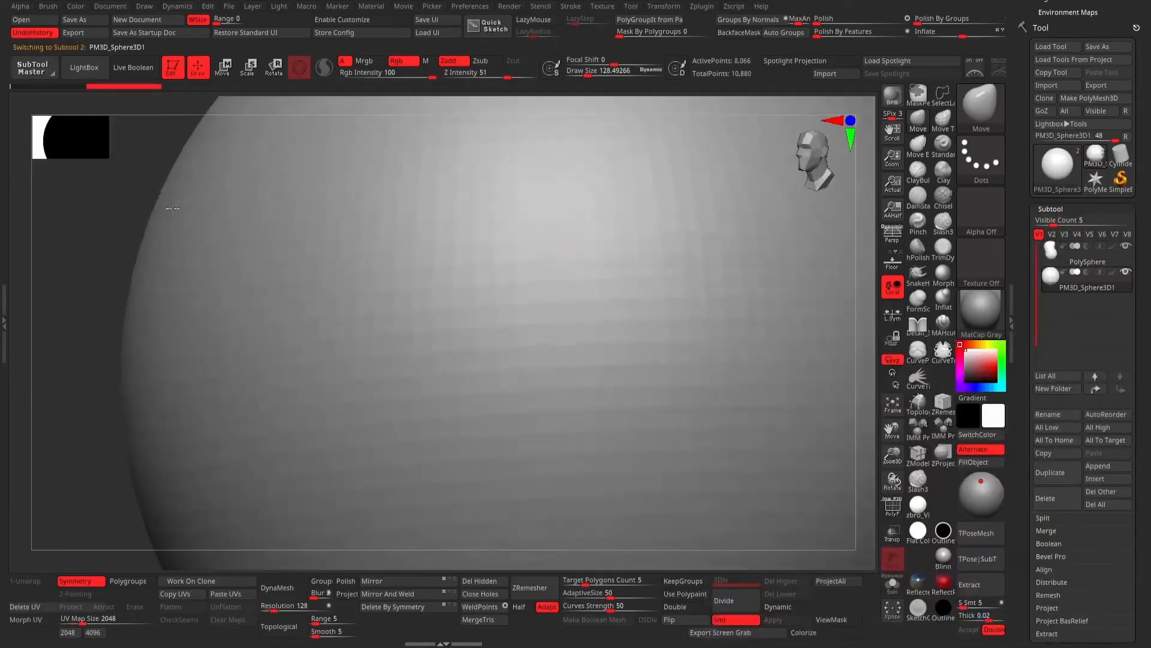
Scale down the inserted sphere and position it low on one side of the head as a cheek.
{"action": "key", "text": "f"}
{"action": "key", "text": "w"}
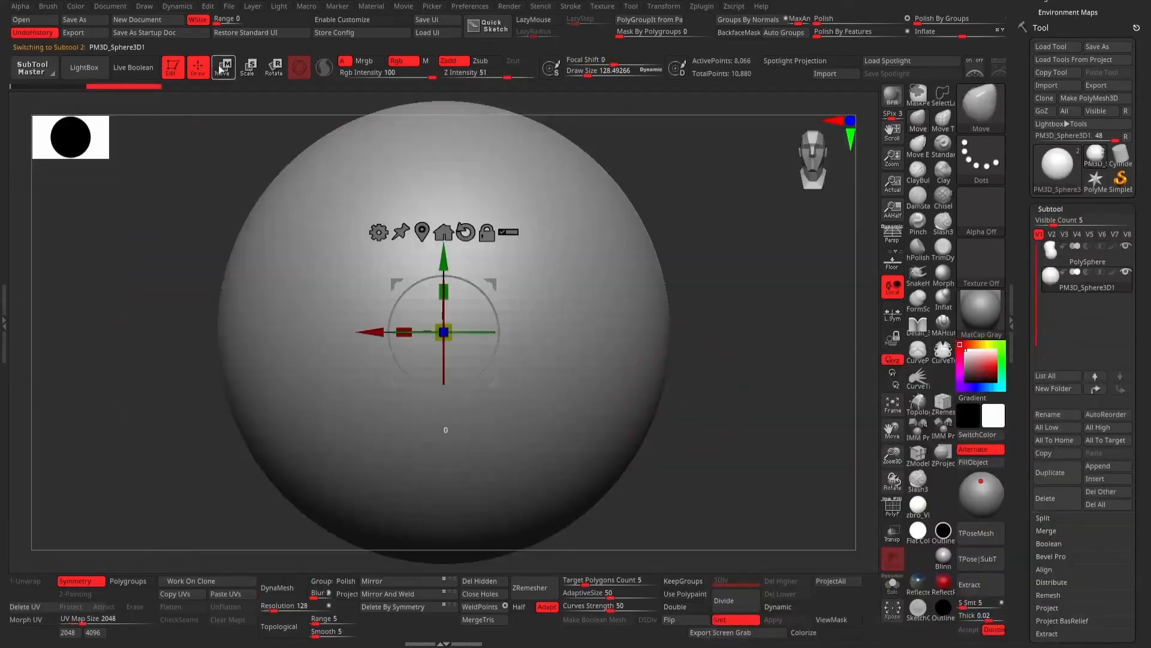
{"action": "left_click_drag", "start_coordinate": [454, 325], "coordinate": [256, 359]}
{"action": "left_click_drag", "start_coordinate": [377, 331], "coordinate": [414, 338]}
{"action": "mouse_move", "coordinate": [640, 326]}
{"action": "left_mouse_down"}
{"action": "mouse_move", "coordinate": [612, 309]}
{"action": "mouse_move", "coordinate": [610, 352]}
{"action": "mouse_move", "coordinate": [650, 311]}
{"action": "left_mouse_up"}
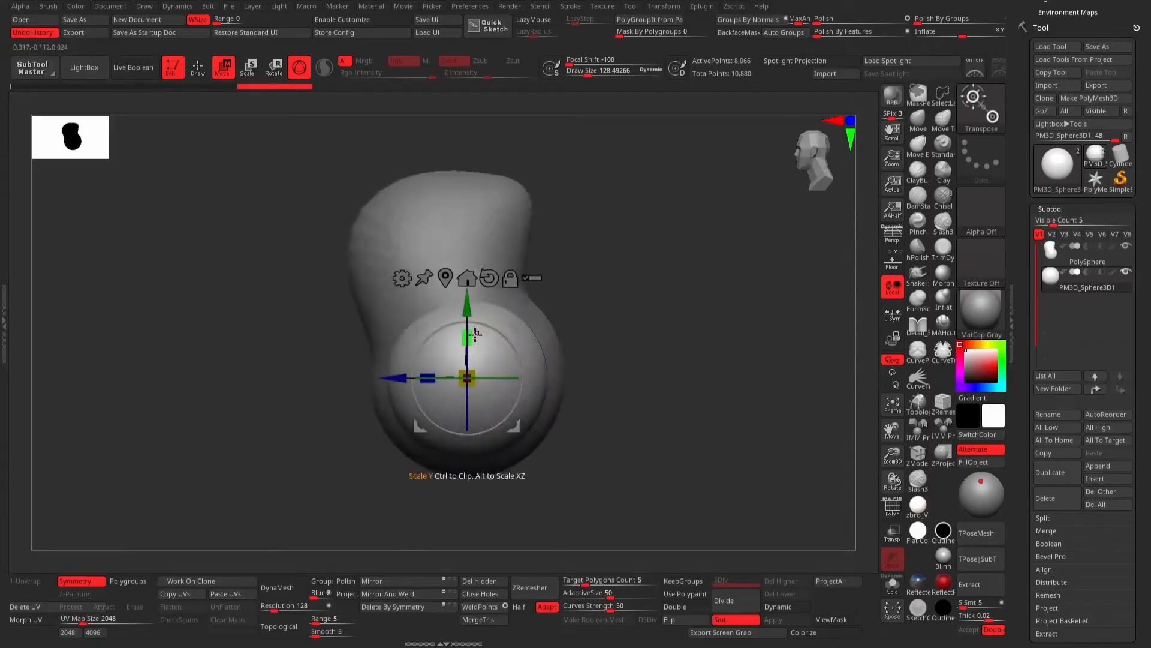
{"action": "left_click_drag", "start_coordinate": [467, 336], "coordinate": [538, 344]}
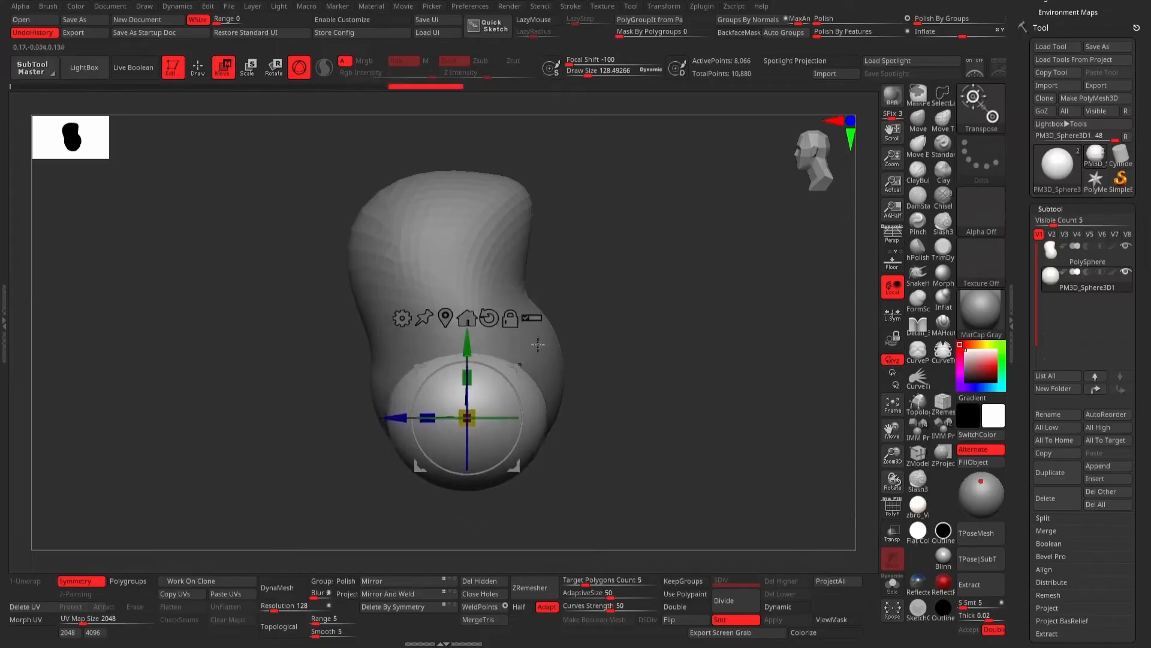
{"action": "left_click", "coordinate": [183, 70]}
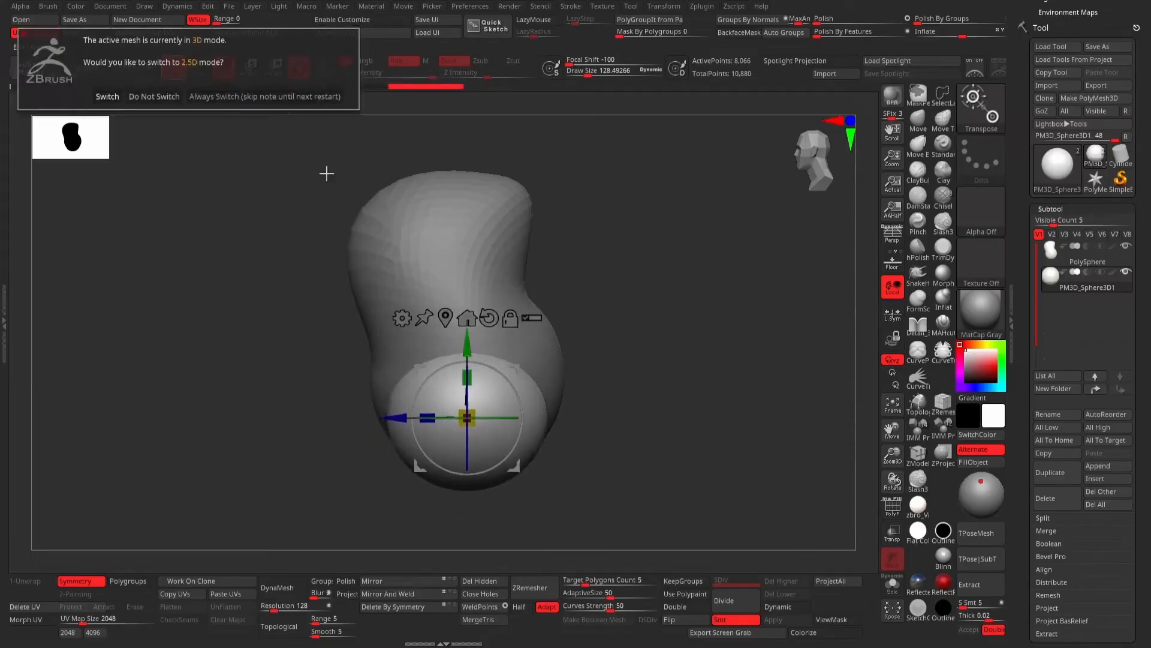
Select the head subtool and adjust its back contour above the lower bulge with the Move brush.
{"action": "left_click", "coordinate": [557, 355], "text": "alt"}
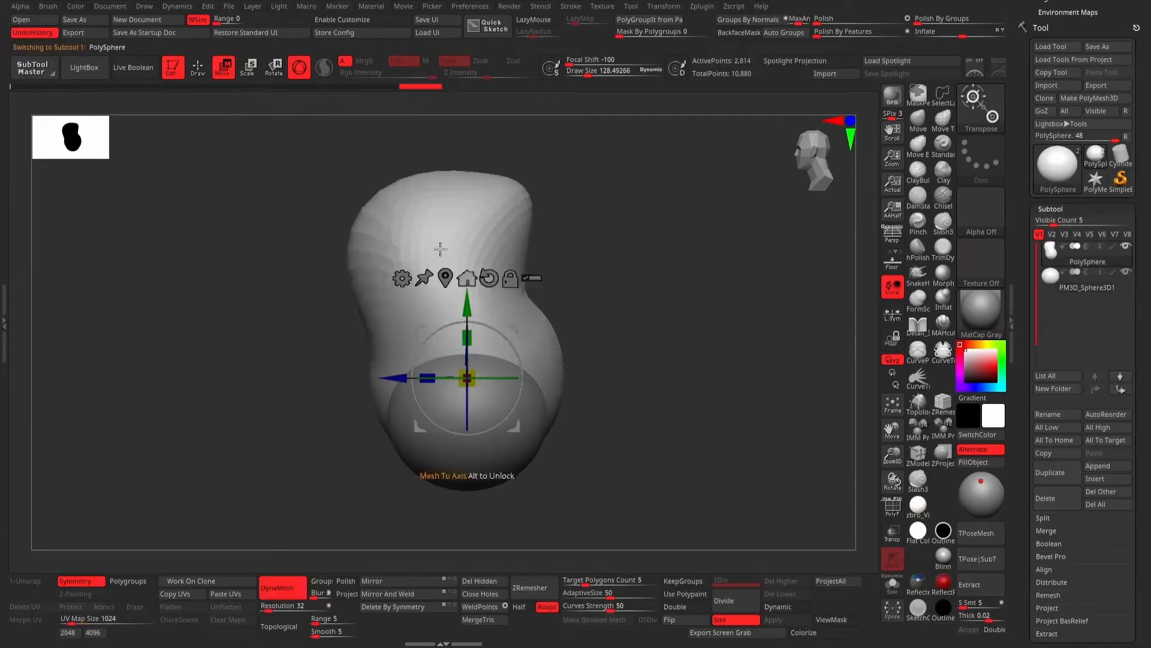
{"action": "left_click", "coordinate": [198, 67]}
{"action": "mouse_move", "coordinate": [566, 329]}
{"action": "left_mouse_down"}
{"action": "mouse_move", "coordinate": [622, 376]}
{"action": "mouse_move", "coordinate": [560, 458]}
{"action": "mouse_move", "coordinate": [581, 399]}
{"action": "mouse_move", "coordinate": [557, 352]}
{"action": "left_mouse_up"}
{"action": "left_click_drag", "start_coordinate": [601, 395], "coordinate": [544, 479]}
{"action": "left_click_drag", "start_coordinate": [600, 378], "coordinate": [506, 443]}
Select the cheek sphere and mirror and weld it onto the opposite side of the head.
{"action": "left_click", "coordinate": [492, 428], "text": "alt"}
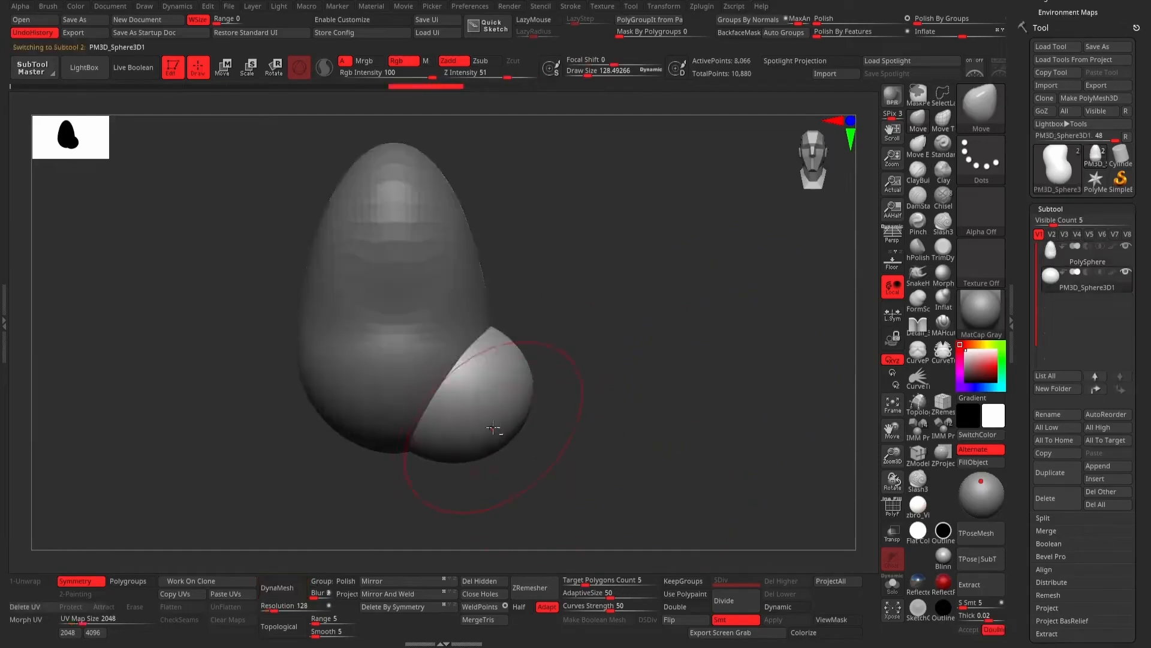
{"action": "left_click", "coordinate": [404, 580]}
{"action": "left_click", "coordinate": [412, 594]}
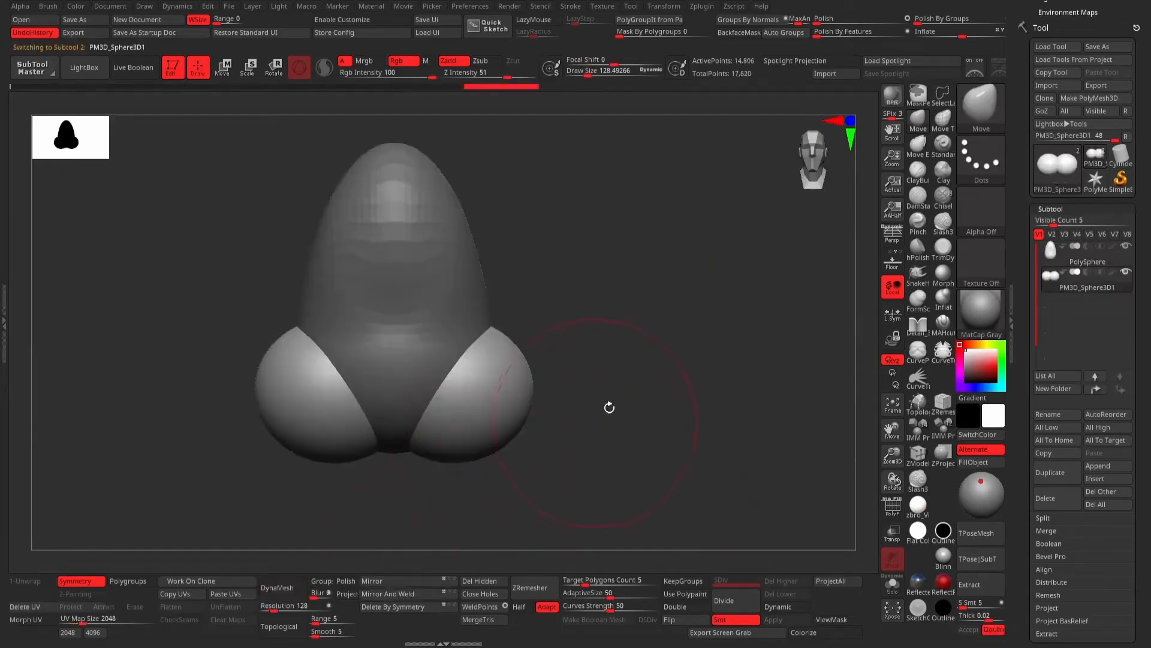
Select the head subtool and refine its crown and forehead with the Move brush at a Draw Size of about 183.
{"action": "left_click_drag", "start_coordinate": [609, 406], "coordinate": [561, 418]}
{"action": "left_click_drag", "start_coordinate": [491, 481], "coordinate": [567, 519], "text": "alt"}
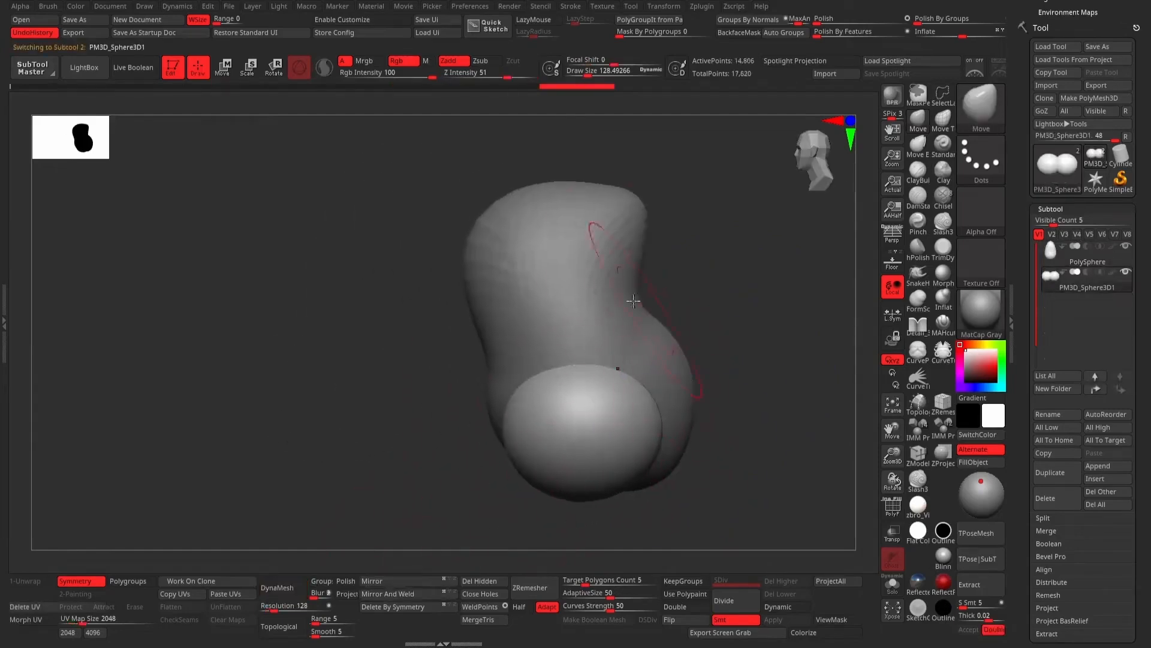
{"action": "key", "text": "space"}
{"action": "left_click", "coordinate": [576, 231], "text": "alt"}
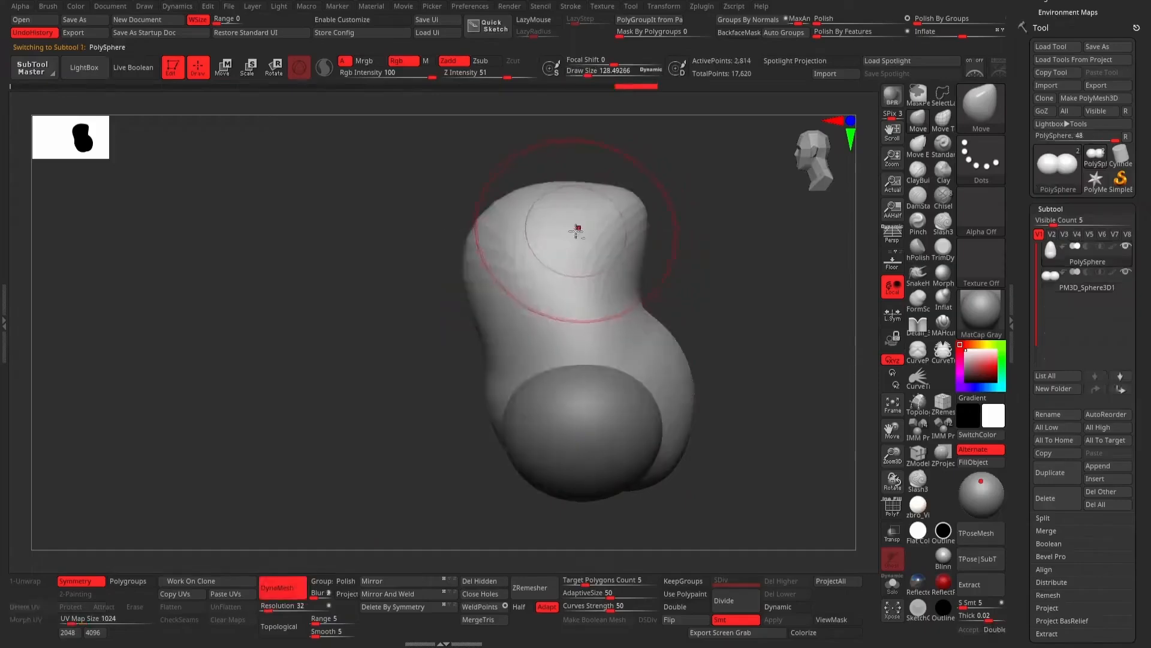
{"action": "key", "text": "space"}
{"action": "left_click_drag", "start_coordinate": [567, 227], "coordinate": [586, 211]}
{"action": "left_click_drag", "start_coordinate": [485, 231], "coordinate": [495, 231]}
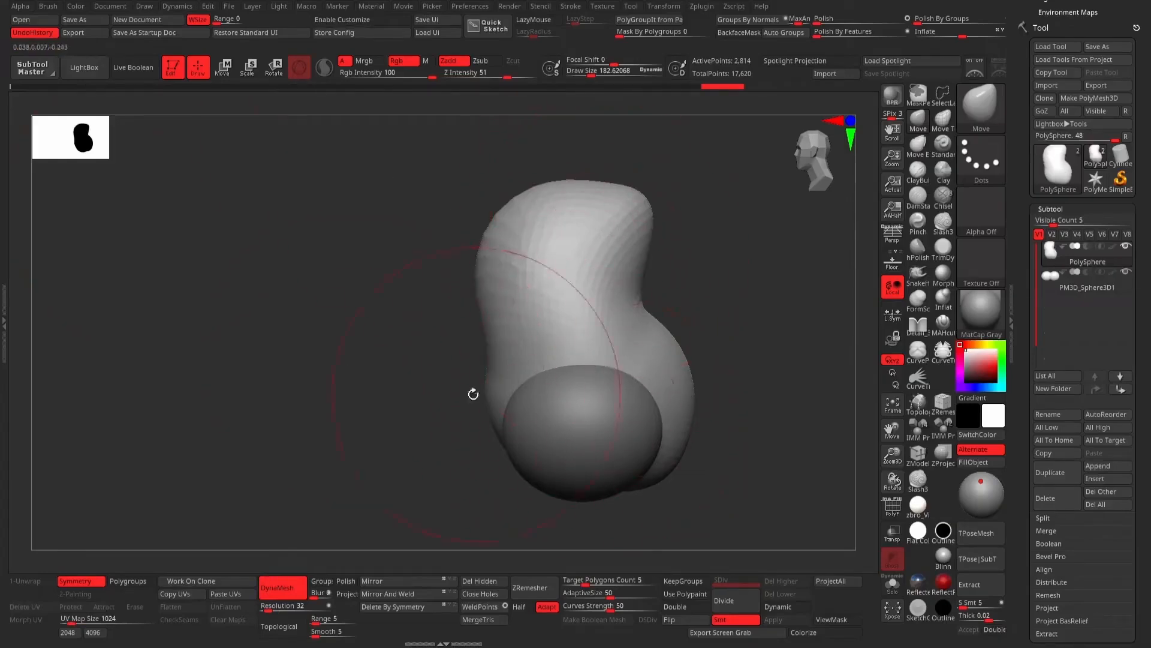
{"action": "left_click_drag", "start_coordinate": [420, 400], "coordinate": [481, 434]}
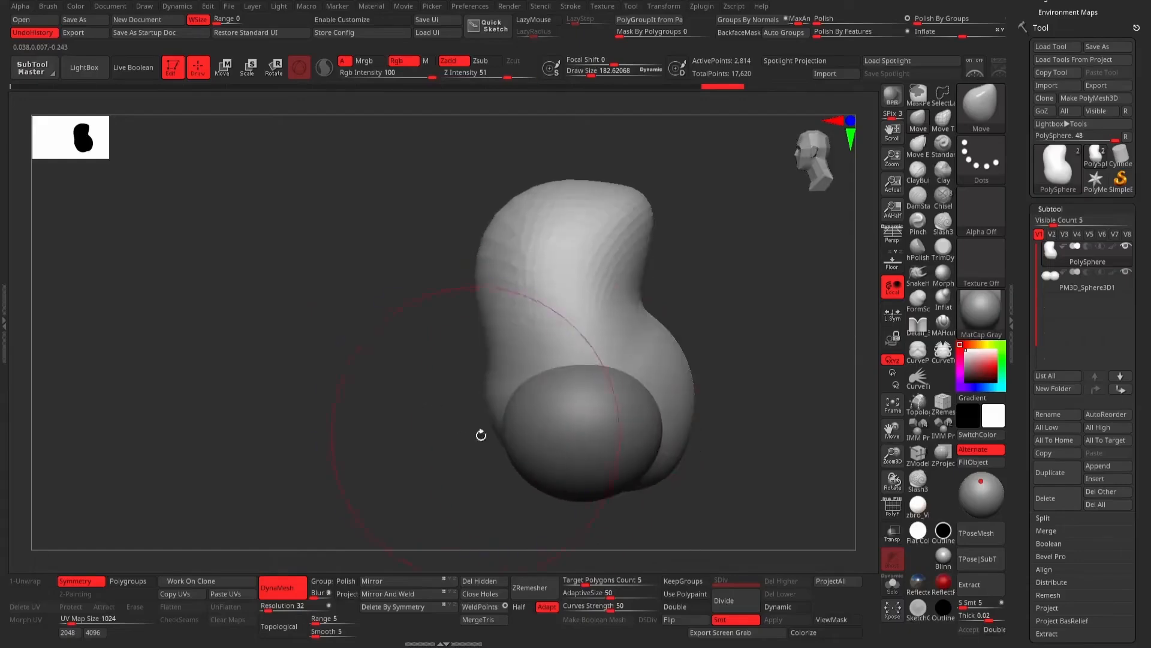
Insert a Cylinder3D as a new subtool for the snout.
{"action": "left_click", "coordinate": [1095, 478]}
{"action": "mouse_move", "coordinate": [846, 416]}
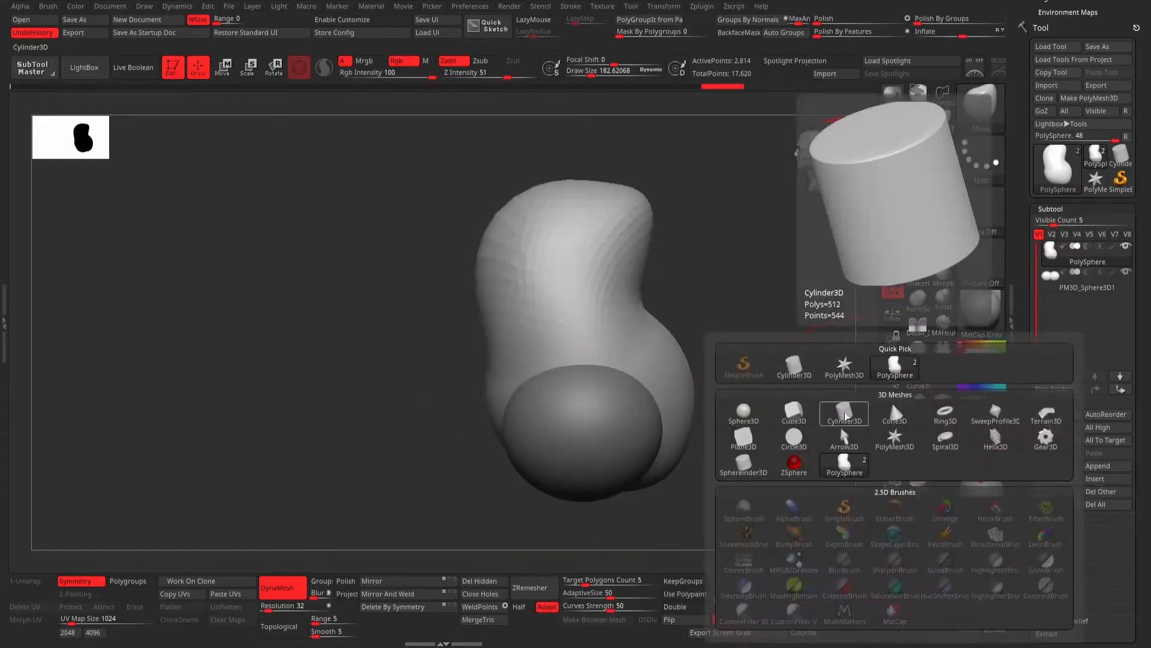
{"action": "left_click", "coordinate": [844, 414]}
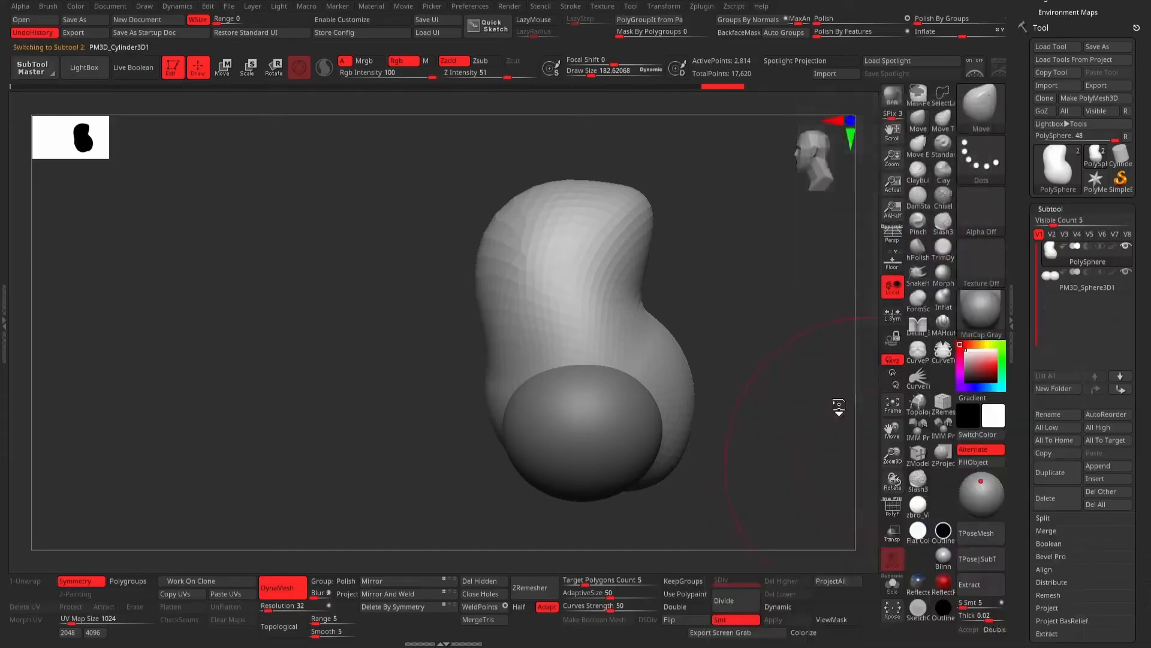
Shrink the cylinder, turn it horizontal and place it in front of the head between the cheeks as the snout.
{"action": "left_click", "coordinate": [222, 69]}
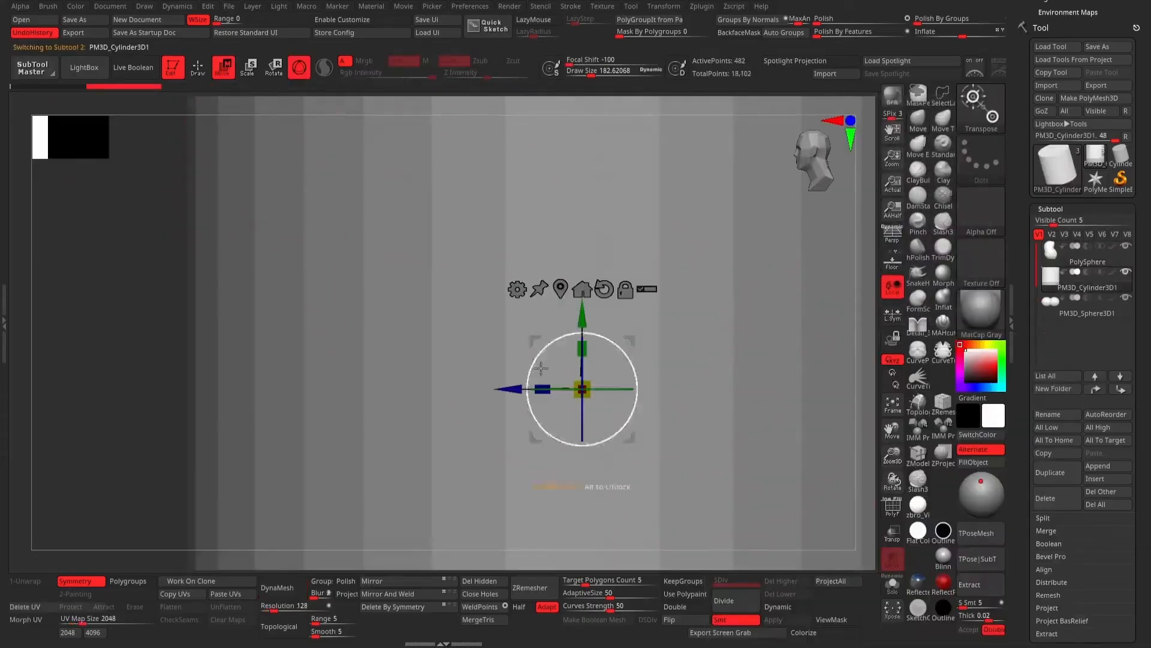
{"action": "left_click_drag", "start_coordinate": [632, 368], "coordinate": [237, 566]}
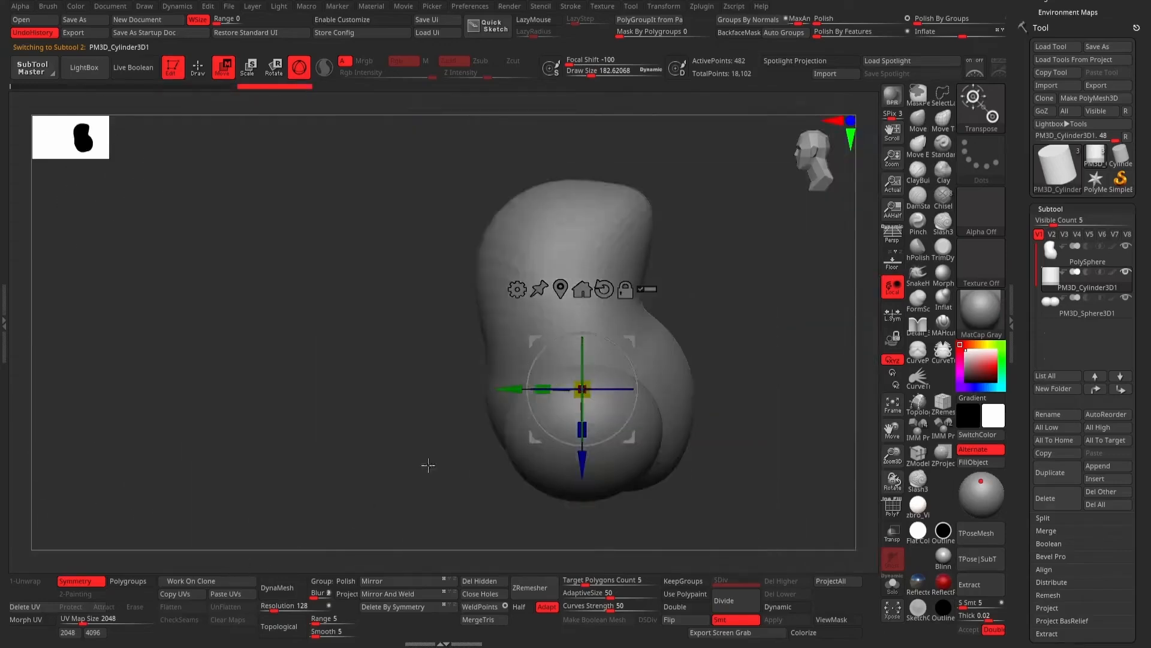
{"action": "left_click_drag", "start_coordinate": [538, 388], "coordinate": [429, 389]}
{"action": "left_click_drag", "start_coordinate": [503, 387], "coordinate": [393, 390]}
{"action": "left_click_drag", "start_coordinate": [461, 461], "coordinate": [474, 490]}
{"action": "right_click_drag", "start_coordinate": [474, 490], "coordinate": [557, 491]}
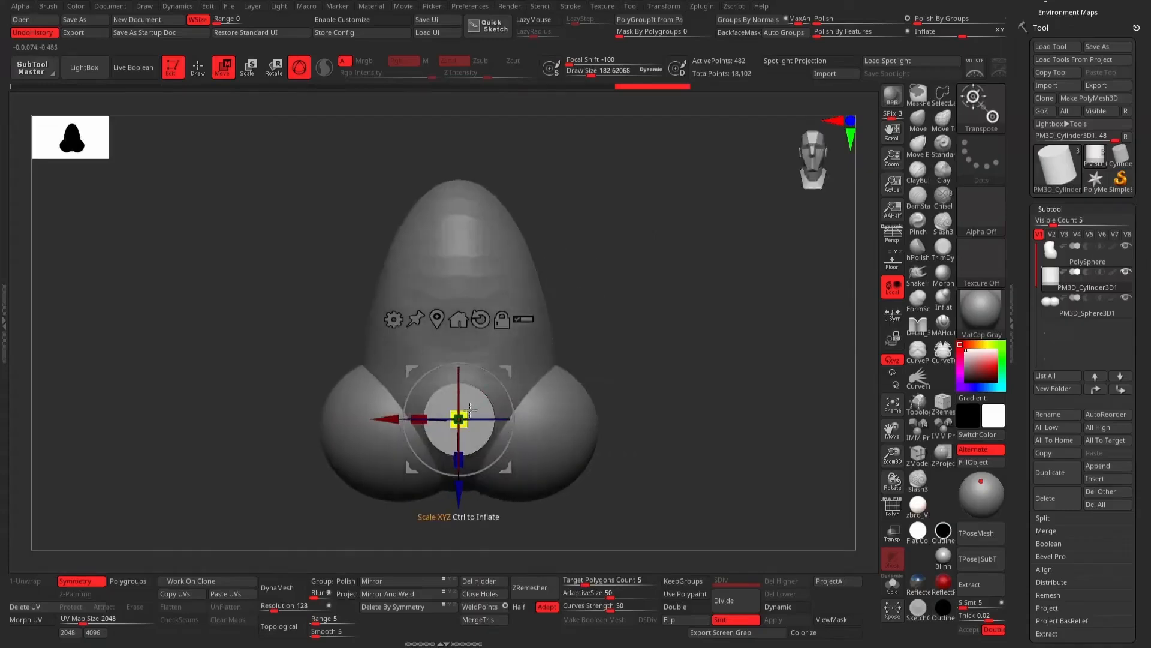
{"action": "mouse_move", "coordinate": [460, 419]}
{"action": "left_mouse_down"}
{"action": "mouse_move", "coordinate": [441, 423]}
{"action": "mouse_move", "coordinate": [459, 419]}
{"action": "left_mouse_up"}
{"action": "right_click_drag", "start_coordinate": [636, 376], "coordinate": [581, 385]}
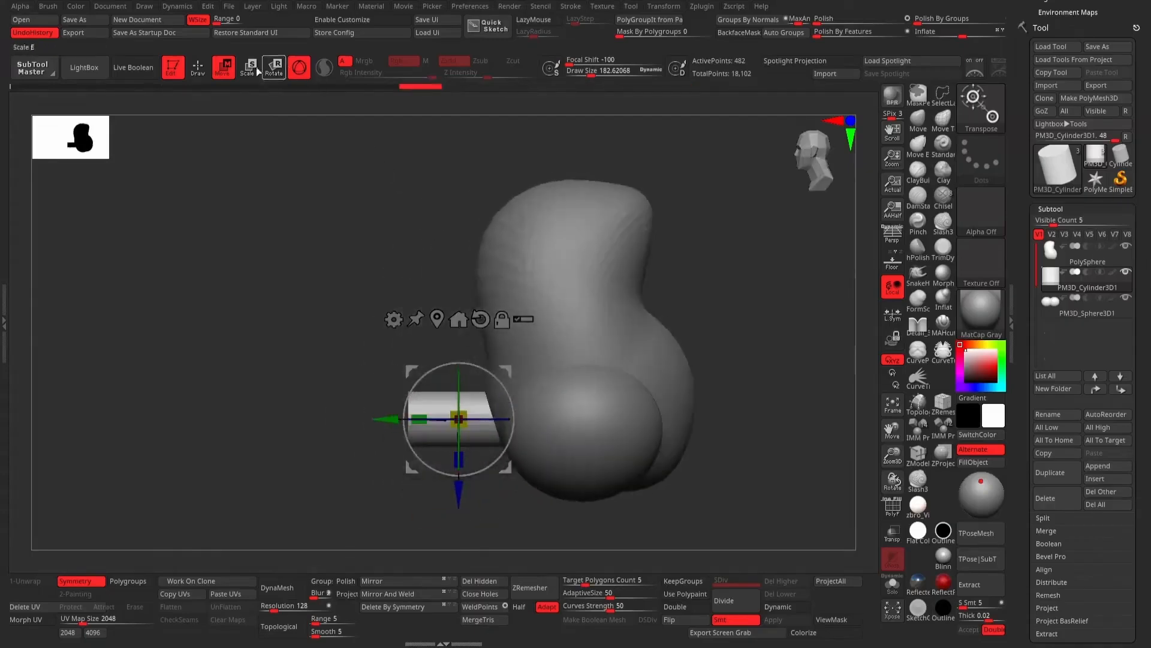
Curve the free end of the snout cylinder upward with the Bend Curve deformer.
{"action": "left_click", "coordinate": [396, 319]}
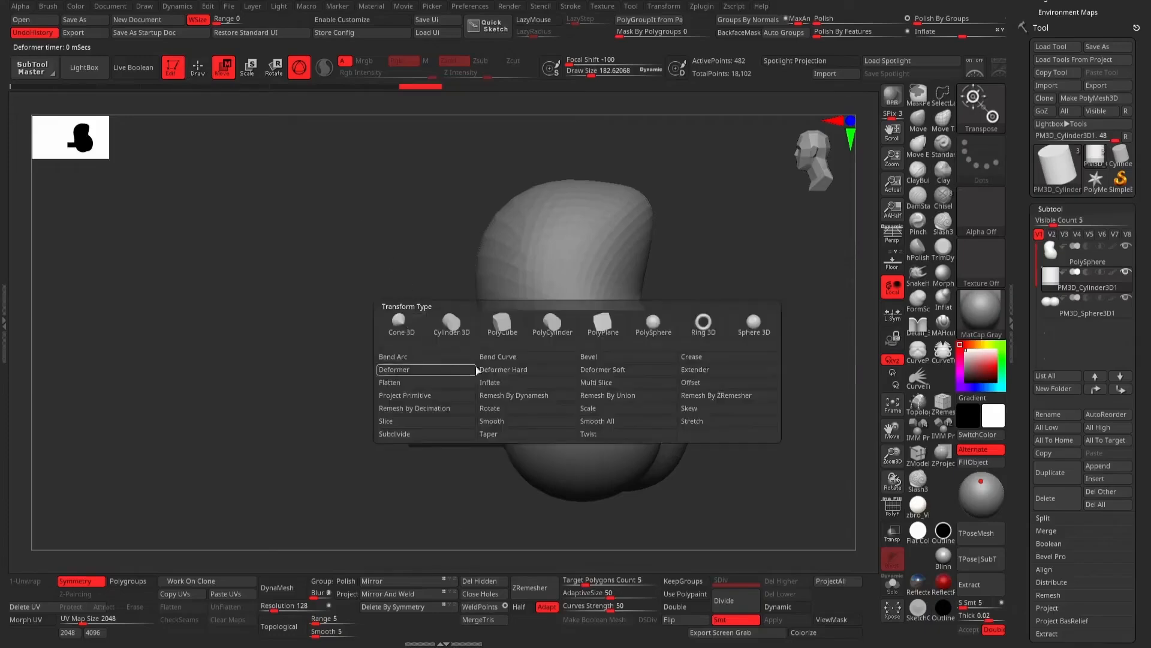
{"action": "left_click", "coordinate": [507, 369]}
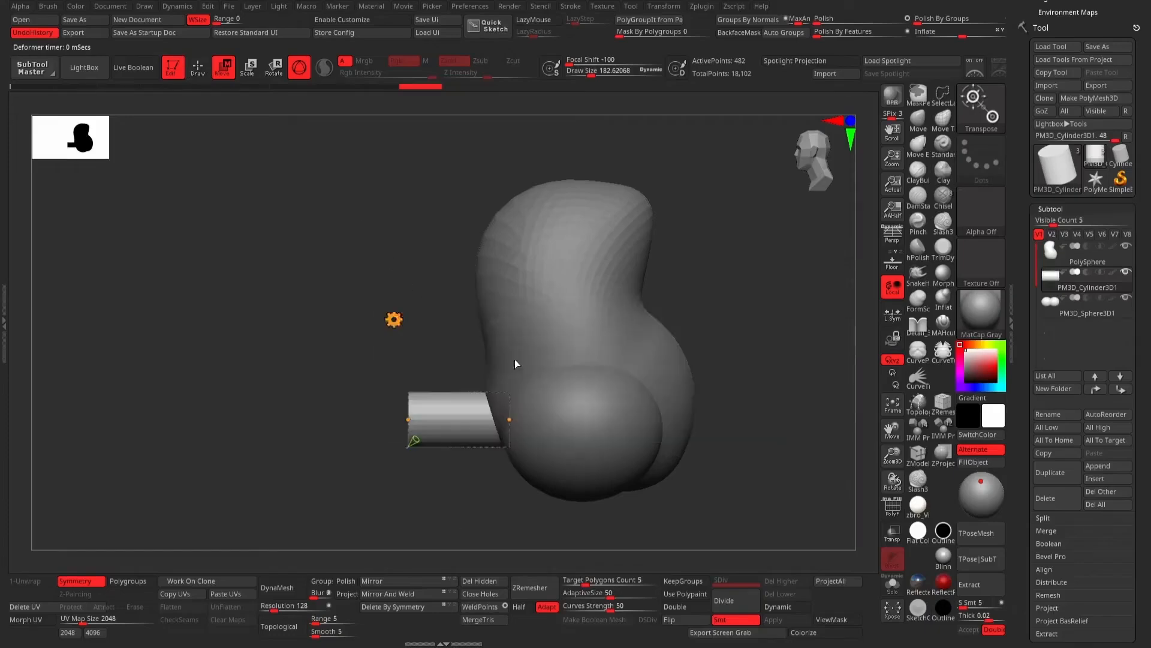
{"action": "left_click_drag", "start_coordinate": [405, 419], "coordinate": [447, 435]}
{"action": "key", "text": "ctrl+z"}
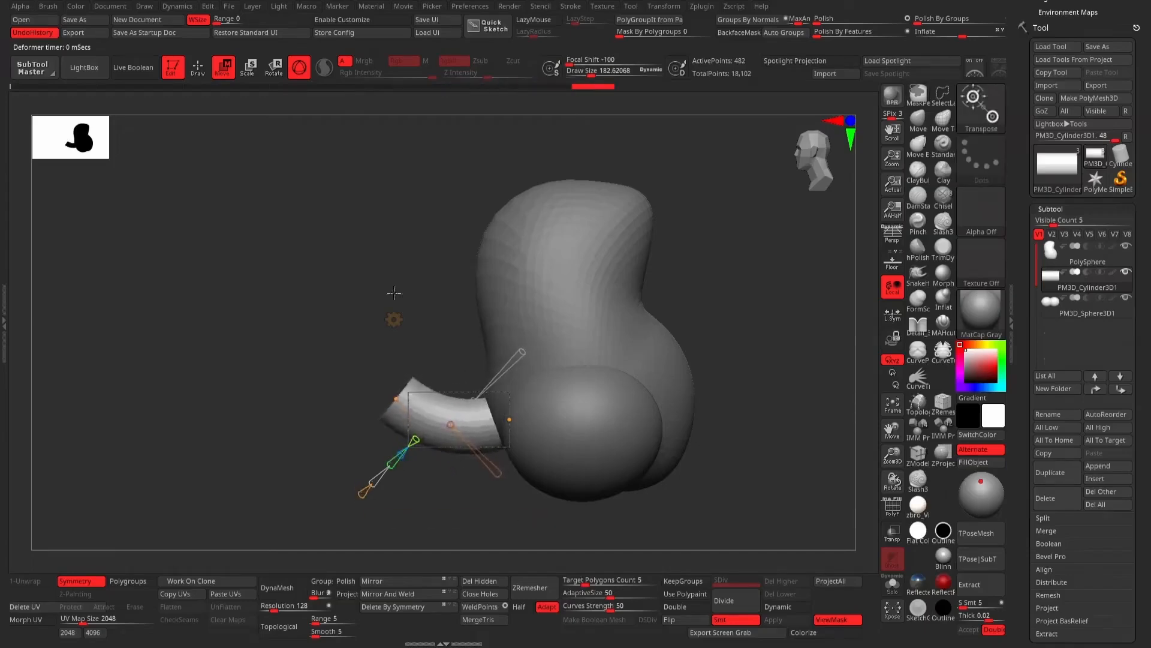
{"action": "left_click", "coordinate": [202, 75]}
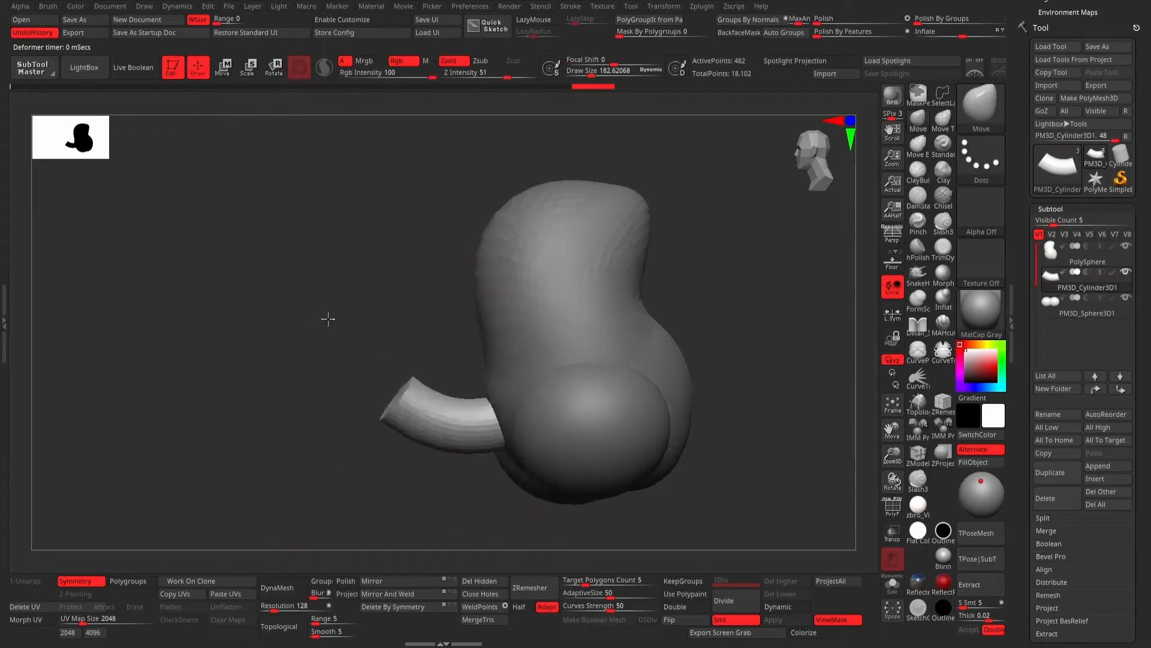
{"action": "left_click_drag", "start_coordinate": [326, 319], "coordinate": [478, 352]}
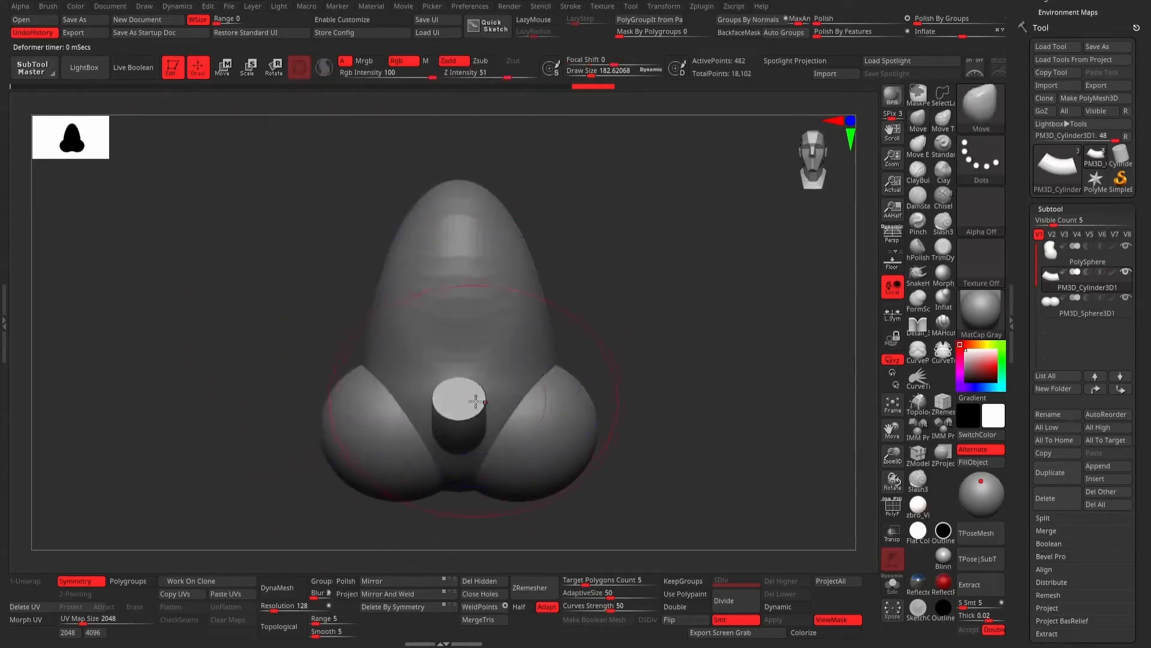
{"action": "left_click_drag", "start_coordinate": [711, 351], "coordinate": [606, 336]}
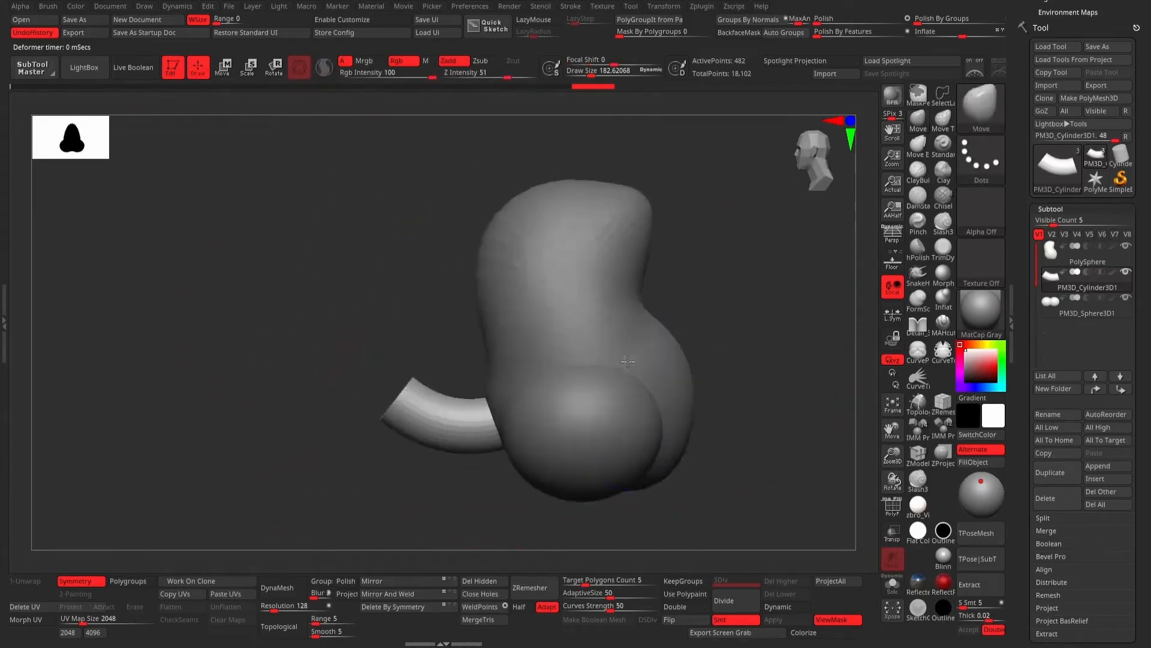
Select the head subtool and insert a Sphere3D as a new subtool for the chin.
{"action": "left_click", "coordinate": [598, 328], "text": "alt"}
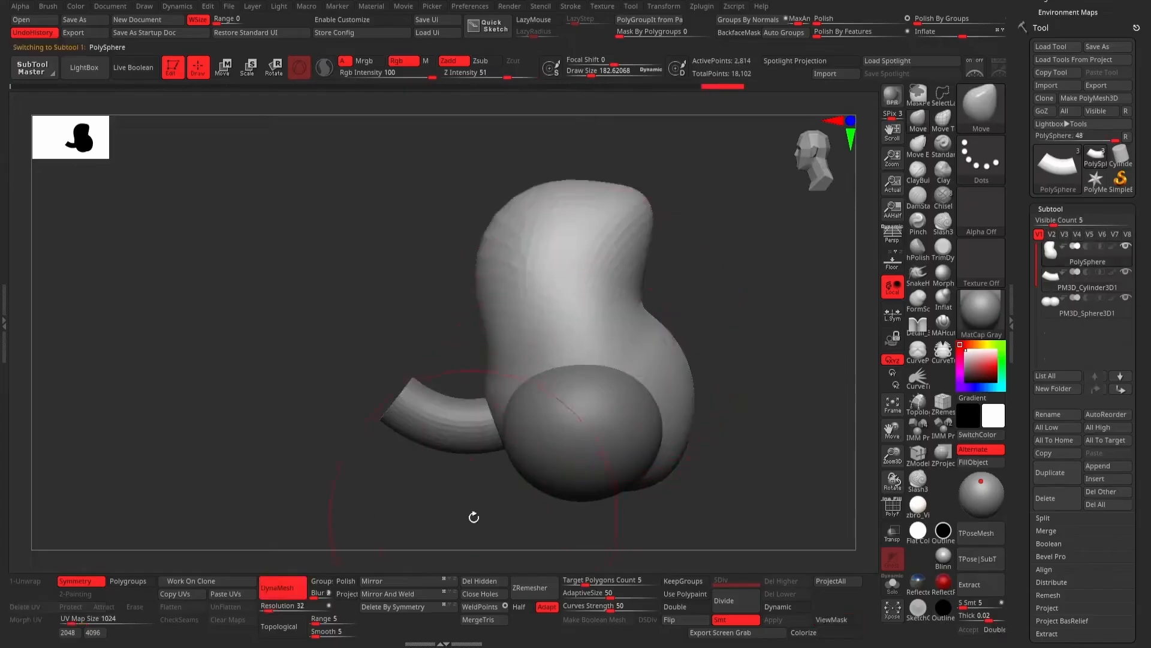
{"action": "left_click_drag", "start_coordinate": [474, 517], "coordinate": [522, 495]}
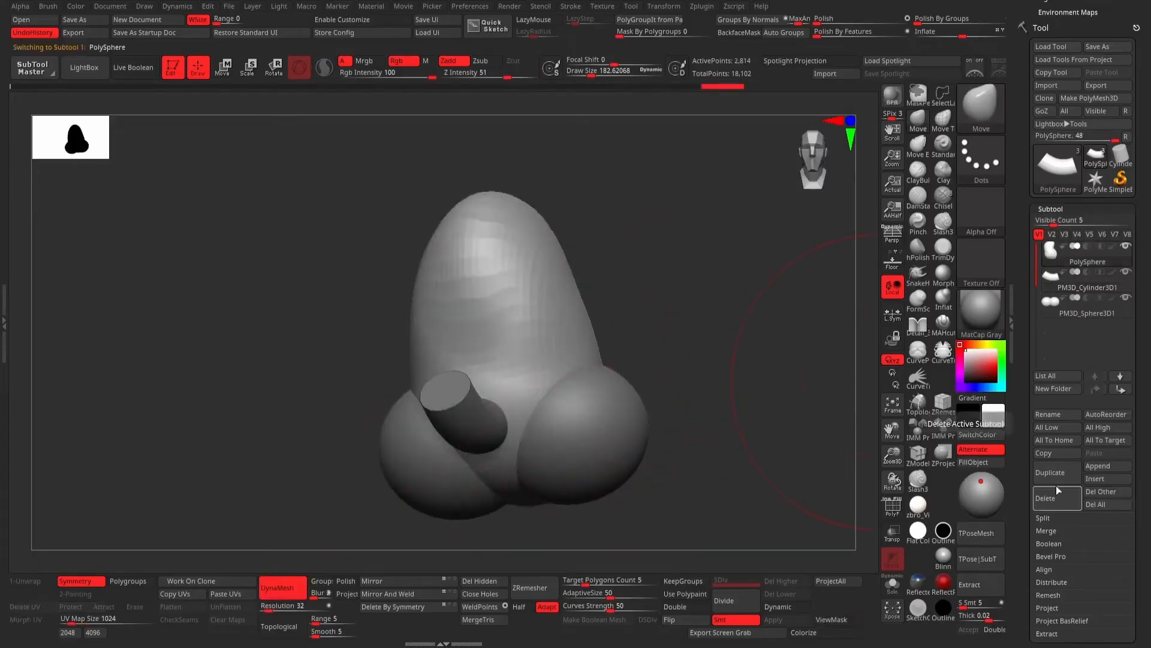
{"action": "left_click", "coordinate": [1098, 478]}
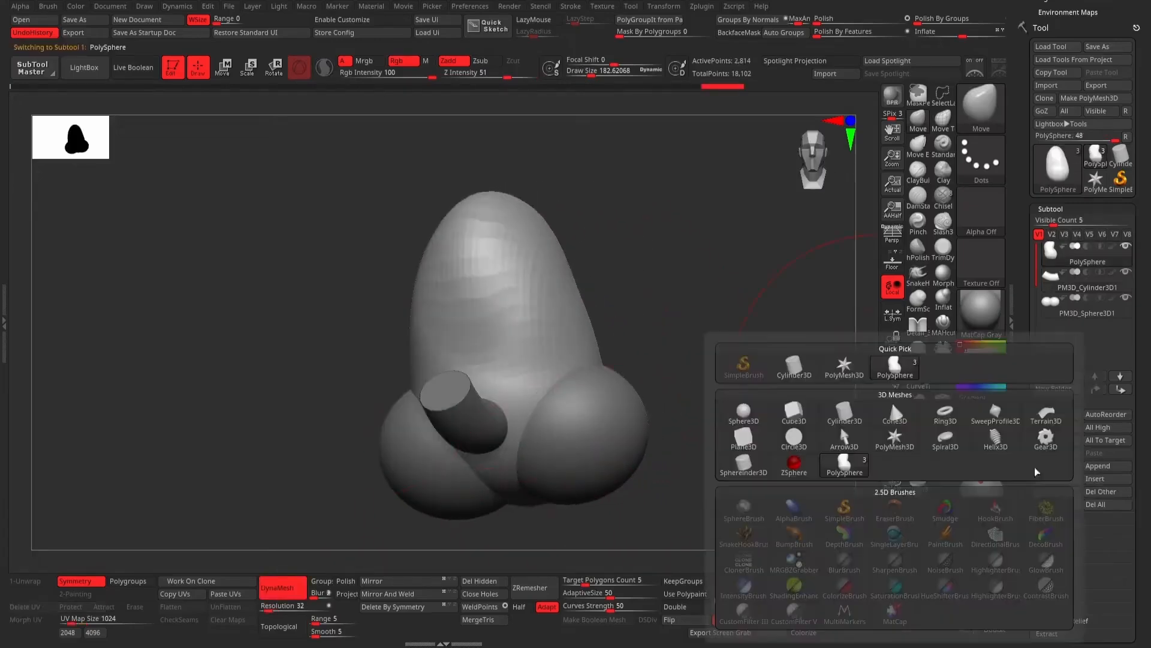
{"action": "left_click", "coordinate": [744, 411]}
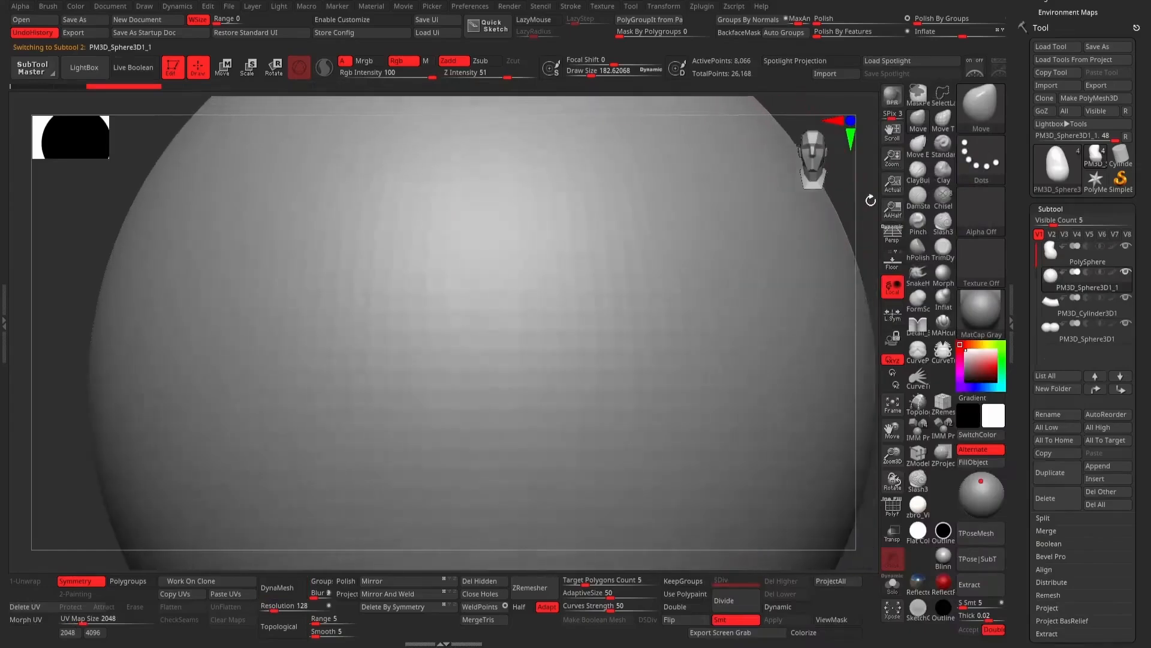
Scale down and flatten the new sphere, placing it below the snout between the two cheeks.
{"action": "key", "text": "w"}
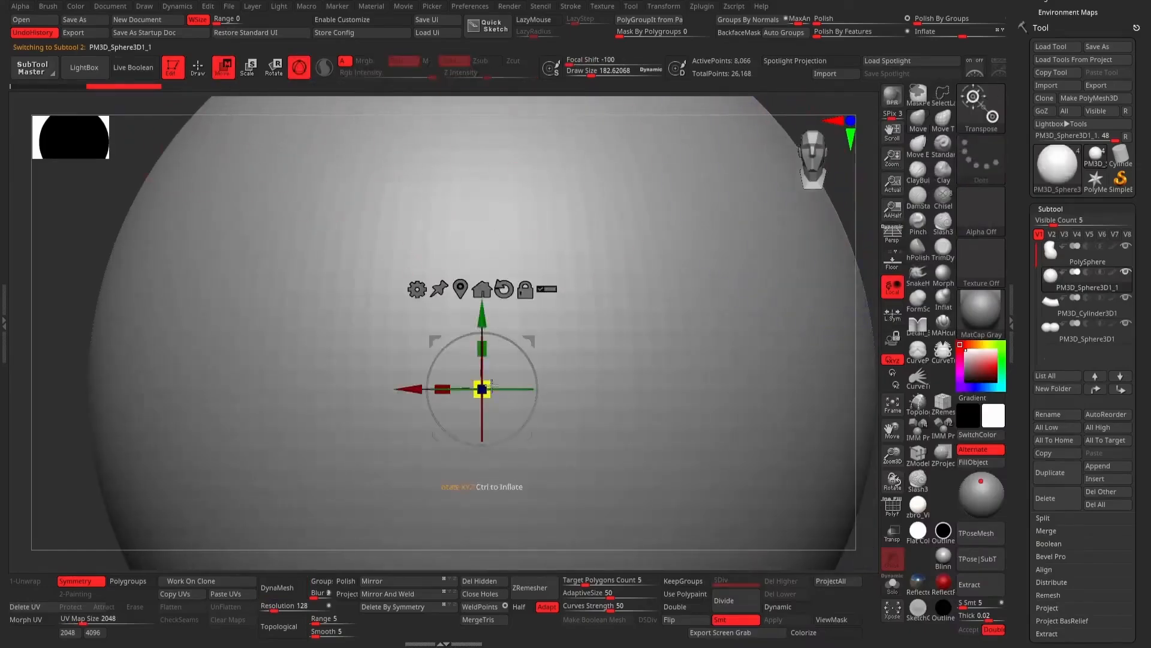
{"action": "left_click_drag", "start_coordinate": [491, 386], "coordinate": [148, 491]}
{"action": "left_click_drag", "start_coordinate": [767, 360], "coordinate": [639, 359], "text": "shift"}
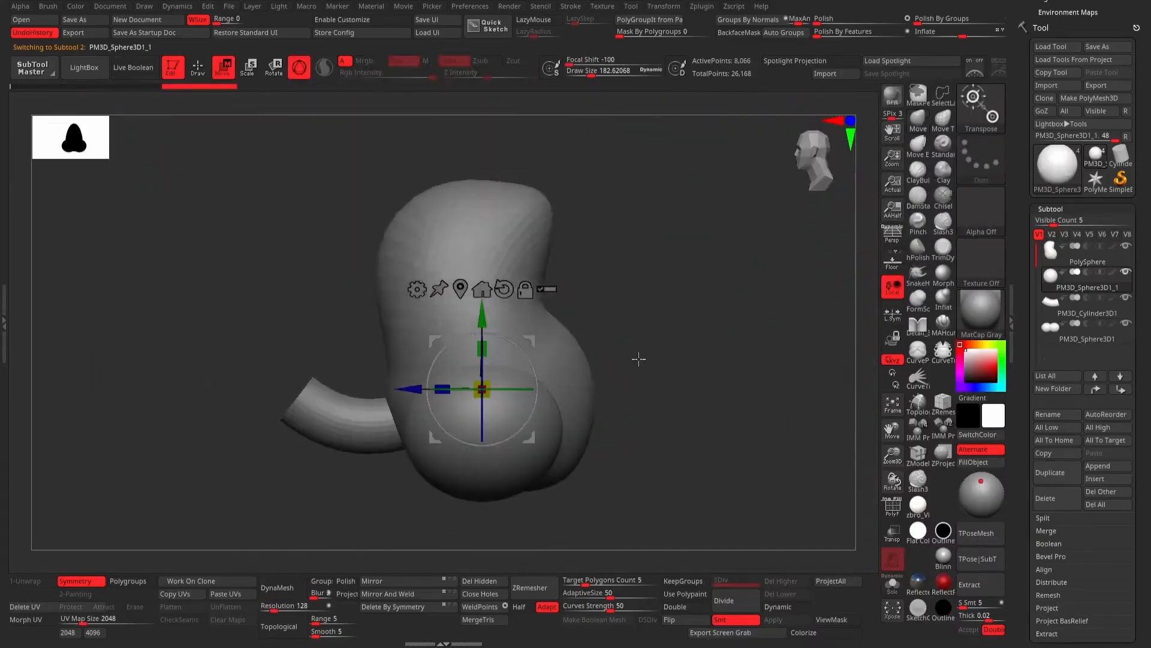
{"action": "left_click_drag", "start_coordinate": [442, 389], "coordinate": [387, 389]}
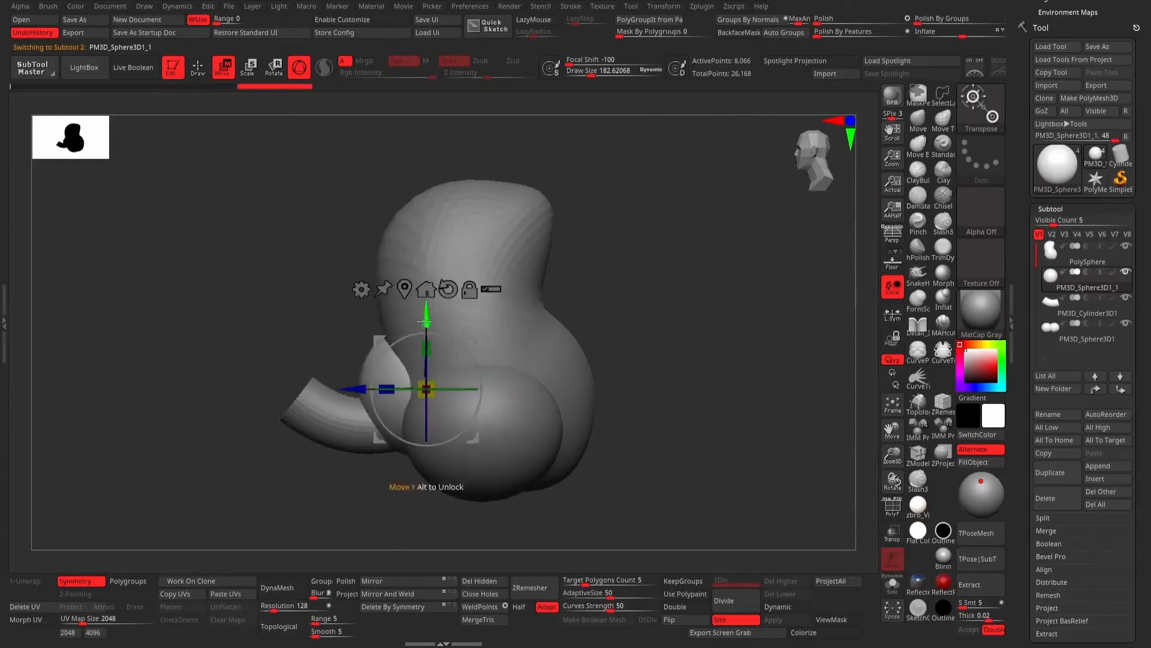
{"action": "left_click_drag", "start_coordinate": [425, 322], "coordinate": [424, 399]}
{"action": "left_click_drag", "start_coordinate": [234, 521], "coordinate": [366, 523], "text": "shift"}
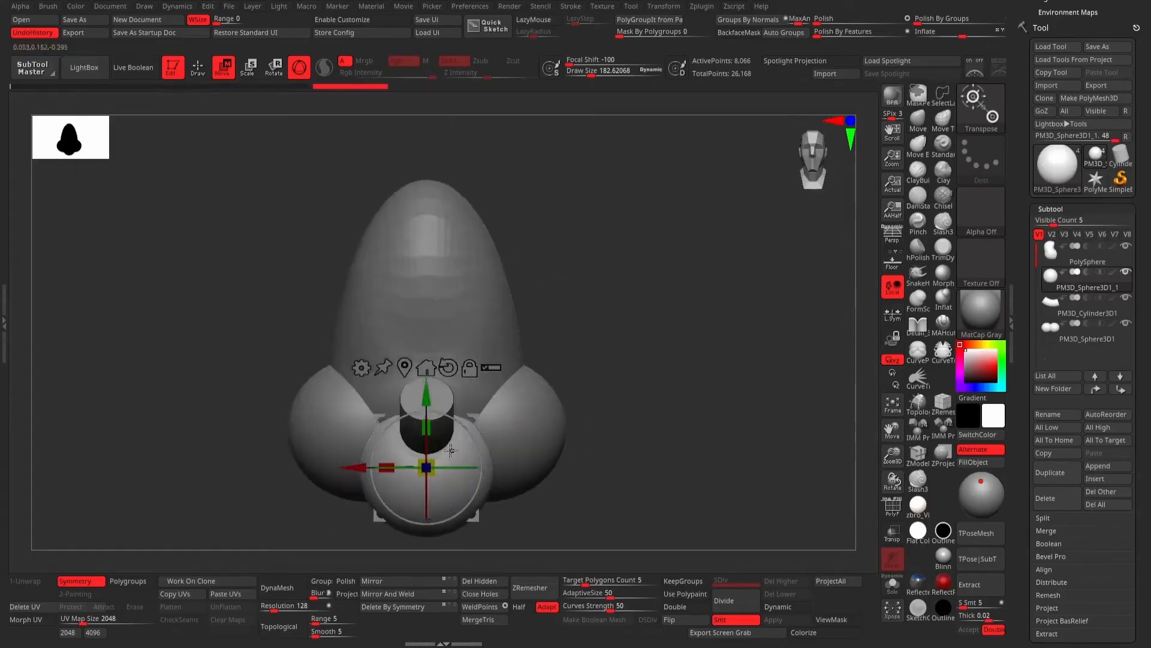
{"action": "mouse_move", "coordinate": [428, 424]}
{"action": "left_mouse_down"}
{"action": "mouse_move", "coordinate": [429, 451]}
{"action": "mouse_move", "coordinate": [428, 440]}
{"action": "left_mouse_up"}
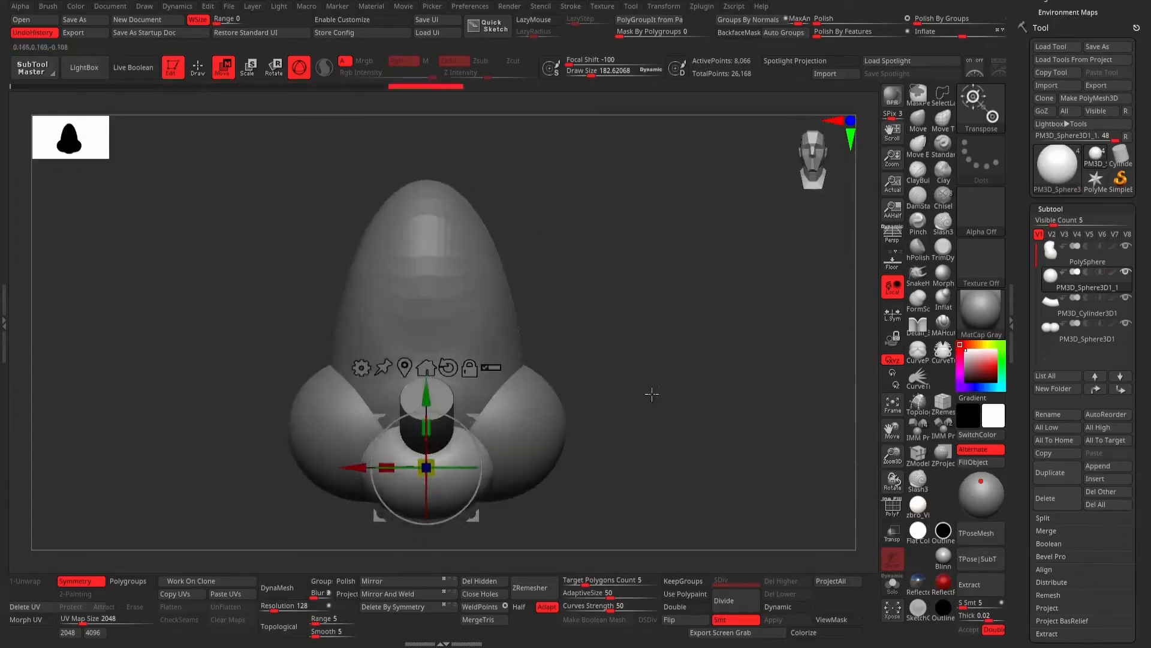
{"action": "left_click_drag", "start_coordinate": [634, 376], "coordinate": [448, 443]}
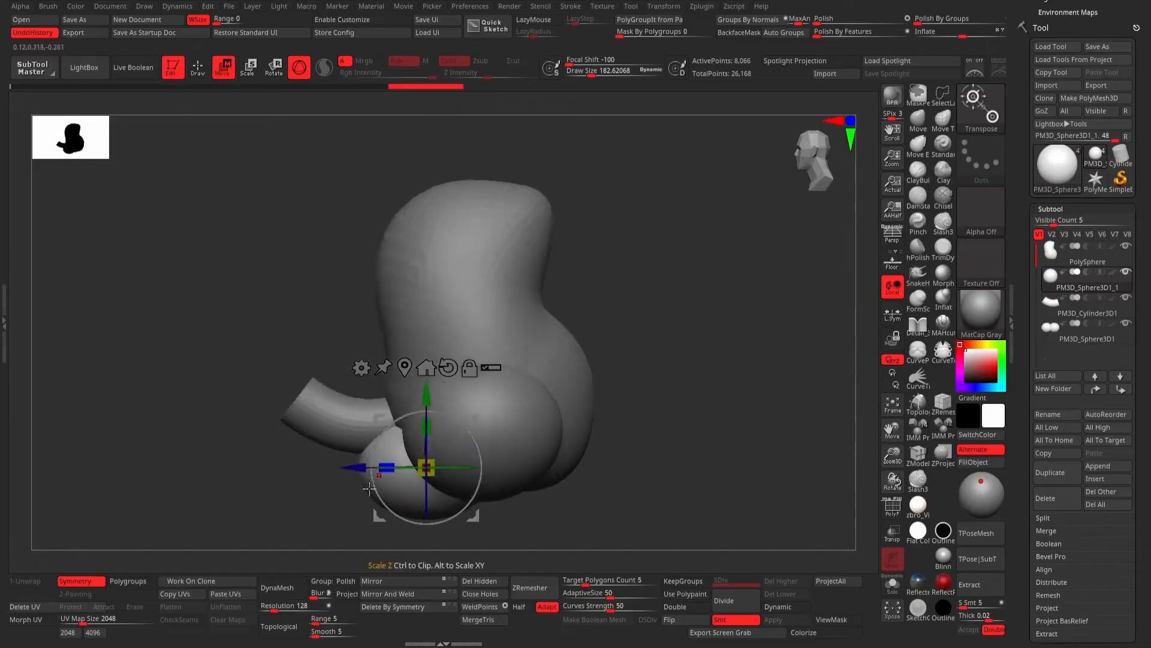
Stretch the chin sphere backward and widen it between the cheeks with the Move brush, working from below.
{"action": "left_click_drag", "start_coordinate": [236, 427], "coordinate": [560, 311]}
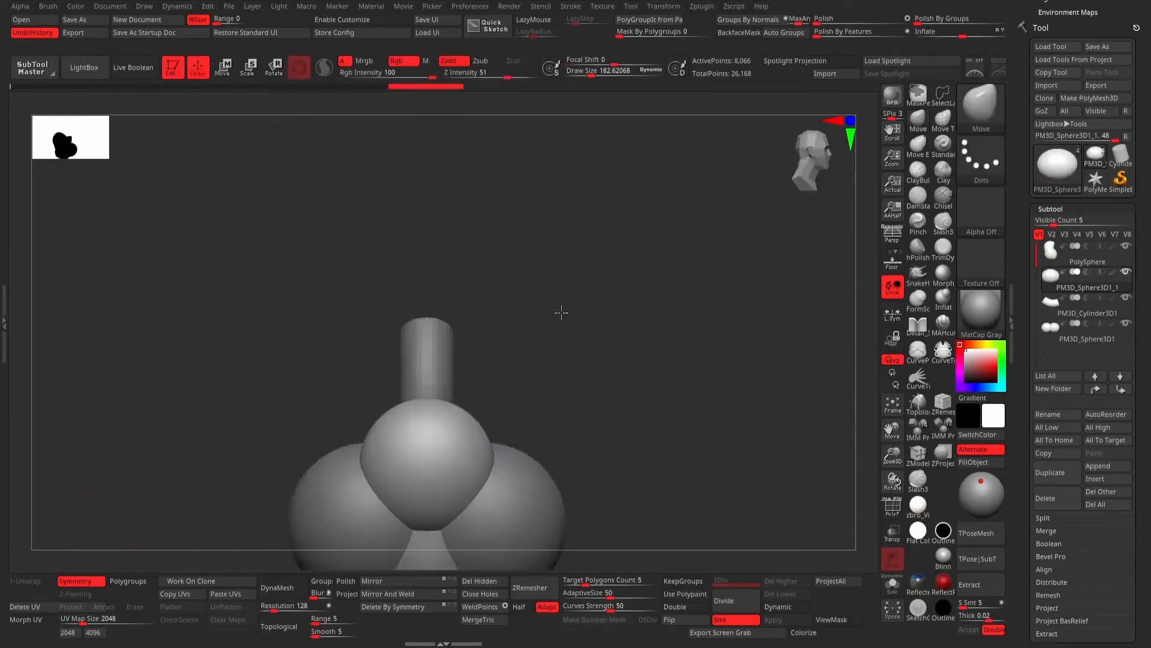
{"action": "left_click_drag", "start_coordinate": [611, 380], "coordinate": [686, 244], "text": "alt"}
{"action": "left_click_drag", "start_coordinate": [524, 362], "coordinate": [529, 420]}
{"action": "left_click_drag", "start_coordinate": [584, 367], "coordinate": [565, 368]}
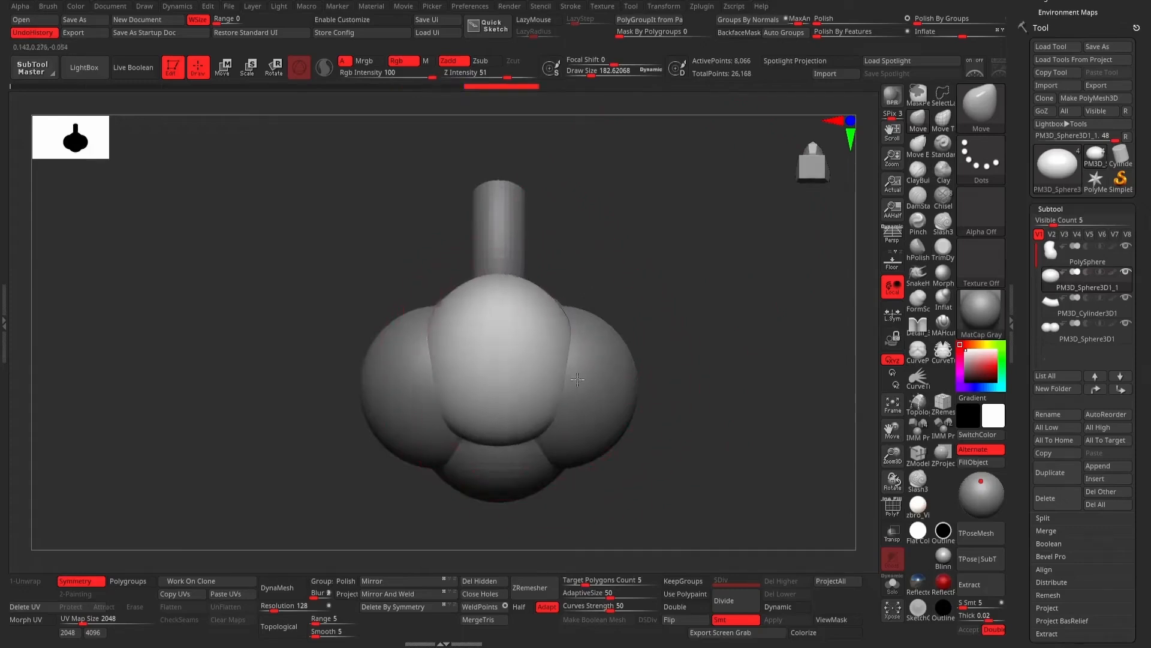
{"action": "left_click_drag", "start_coordinate": [666, 336], "coordinate": [520, 475]}
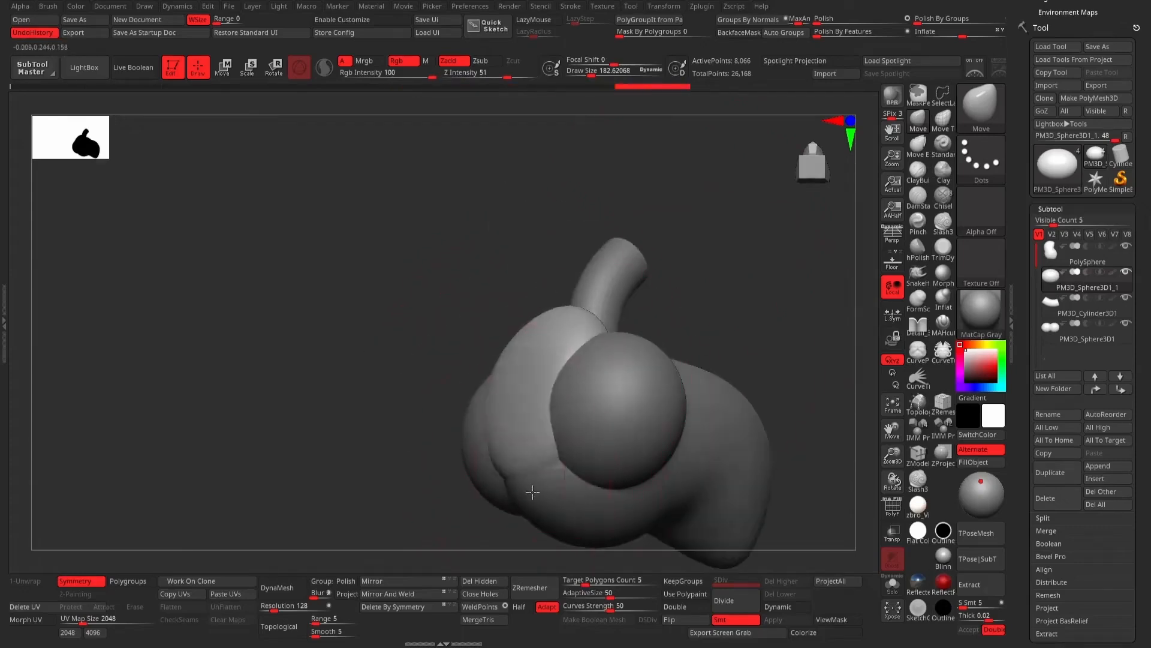
{"action": "left_click_drag", "start_coordinate": [442, 342], "coordinate": [372, 395]}
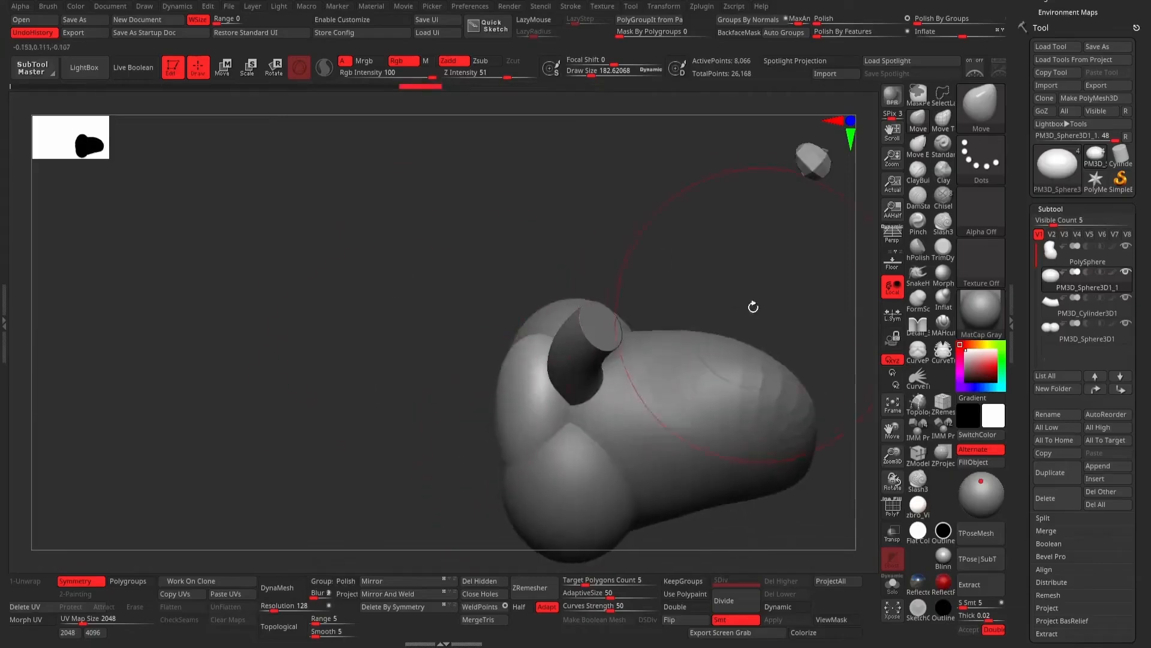
{"action": "left_click_drag", "start_coordinate": [754, 306], "coordinate": [692, 375]}
{"action": "right_click_drag", "start_coordinate": [671, 357], "coordinate": [749, 336], "text": "ctrl"}
{"action": "left_click_drag", "start_coordinate": [729, 354], "coordinate": [733, 423]}
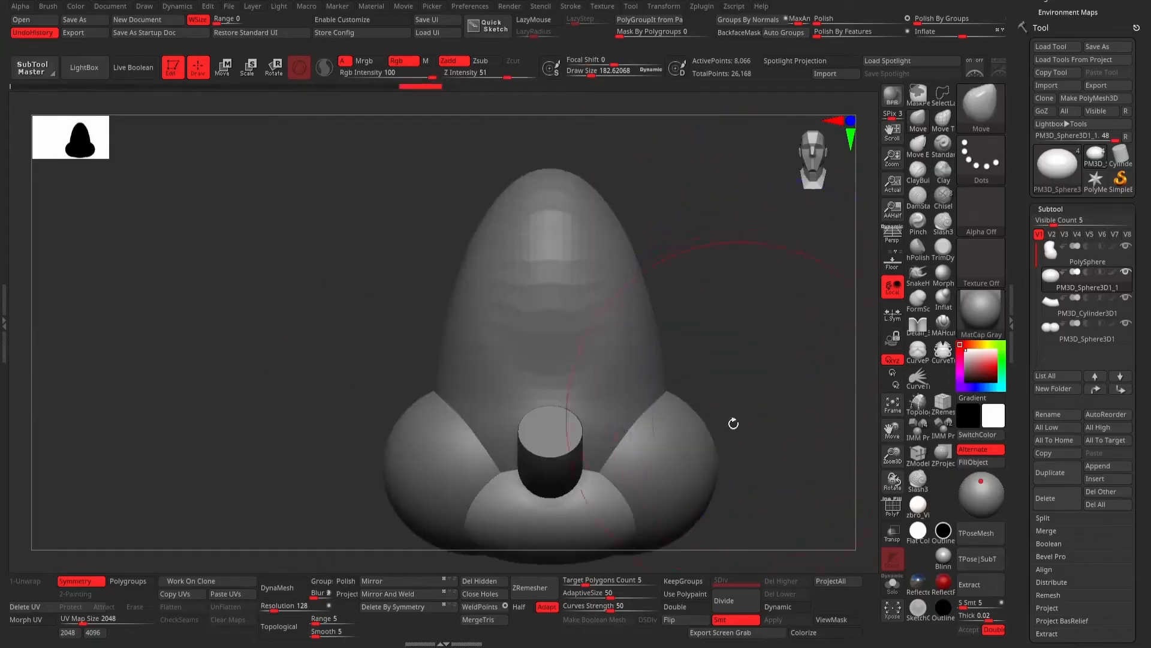
Duplicate the cheek subtool and try to shrink the copy and move it up beside the head.
{"action": "left_click", "coordinate": [685, 455], "text": "alt"}
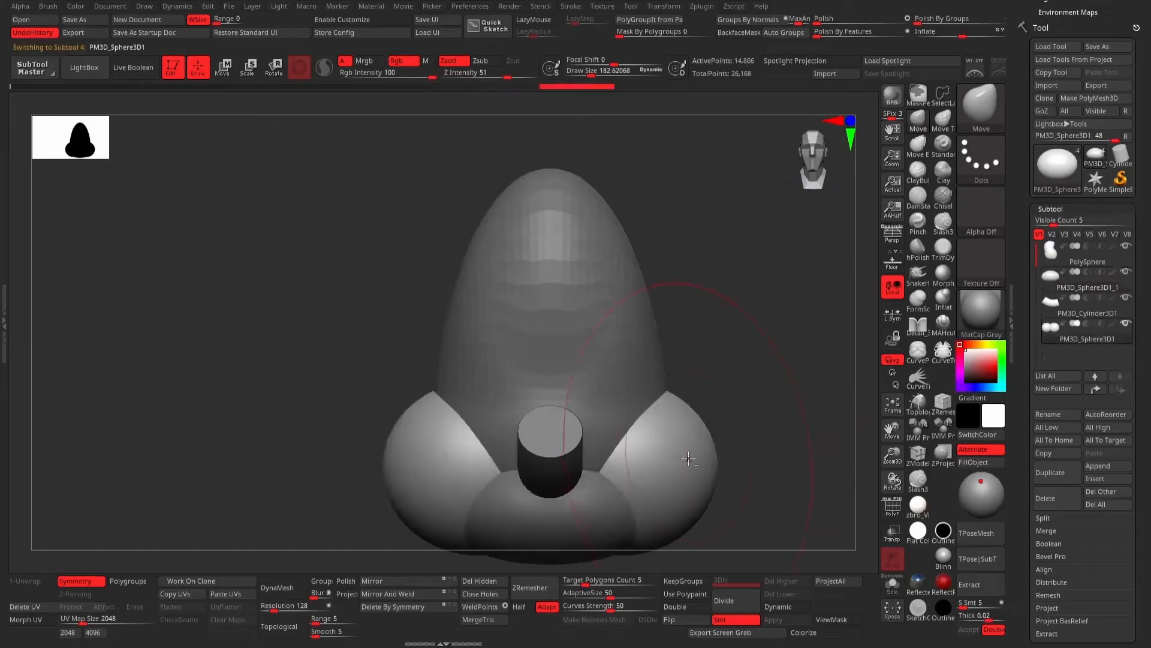
{"action": "left_click", "coordinate": [1064, 484]}
{"action": "left_click_drag", "start_coordinate": [840, 396], "coordinate": [774, 381], "text": "shift"}
{"action": "left_click", "coordinate": [221, 69]}
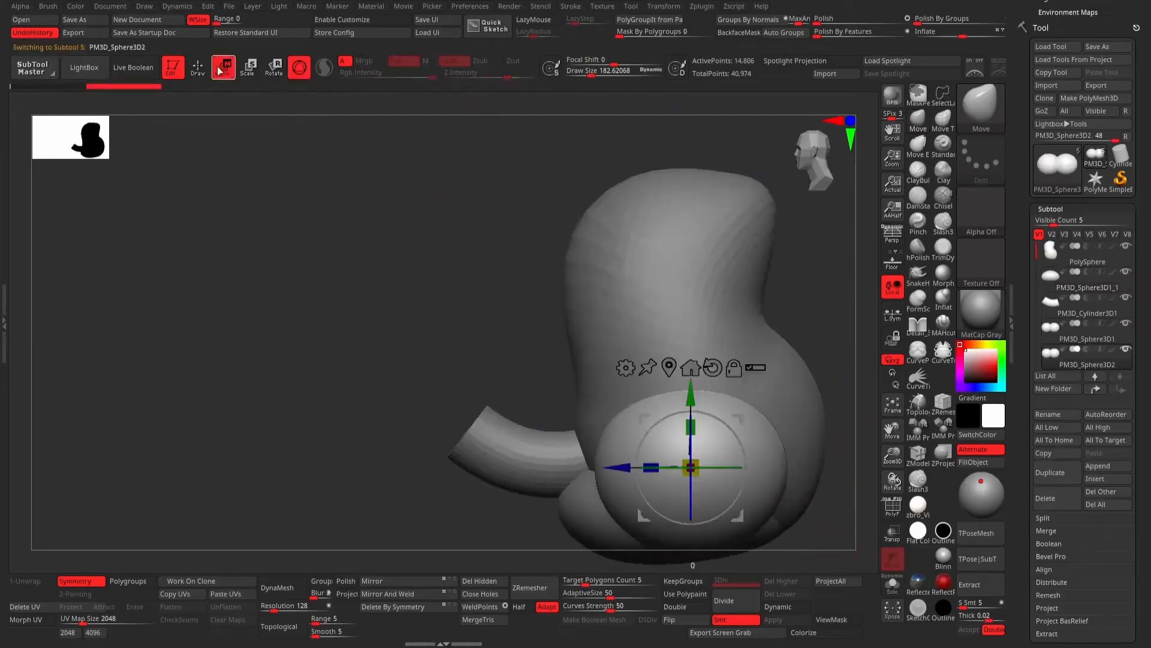
{"action": "left_click_drag", "start_coordinate": [700, 458], "coordinate": [675, 475]}
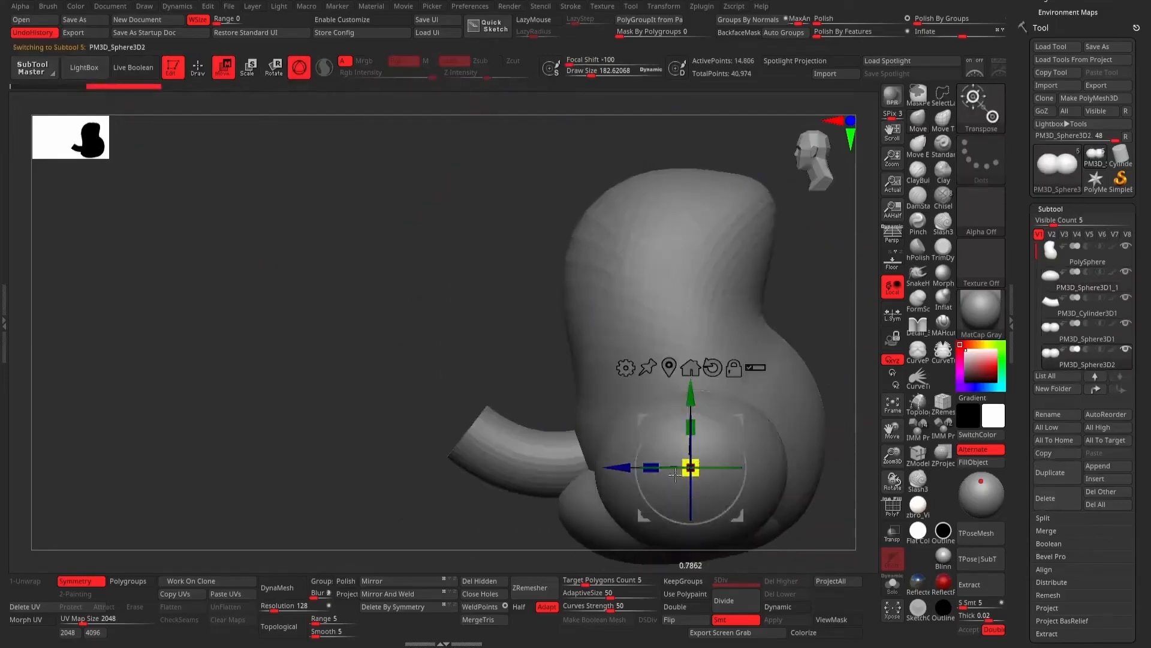
{"action": "left_click_drag", "start_coordinate": [462, 272], "coordinate": [539, 279], "text": "shift"}
{"action": "left_click_drag", "start_coordinate": [691, 394], "coordinate": [690, 259]}
{"action": "left_click_drag", "start_coordinate": [620, 341], "coordinate": [716, 344]}
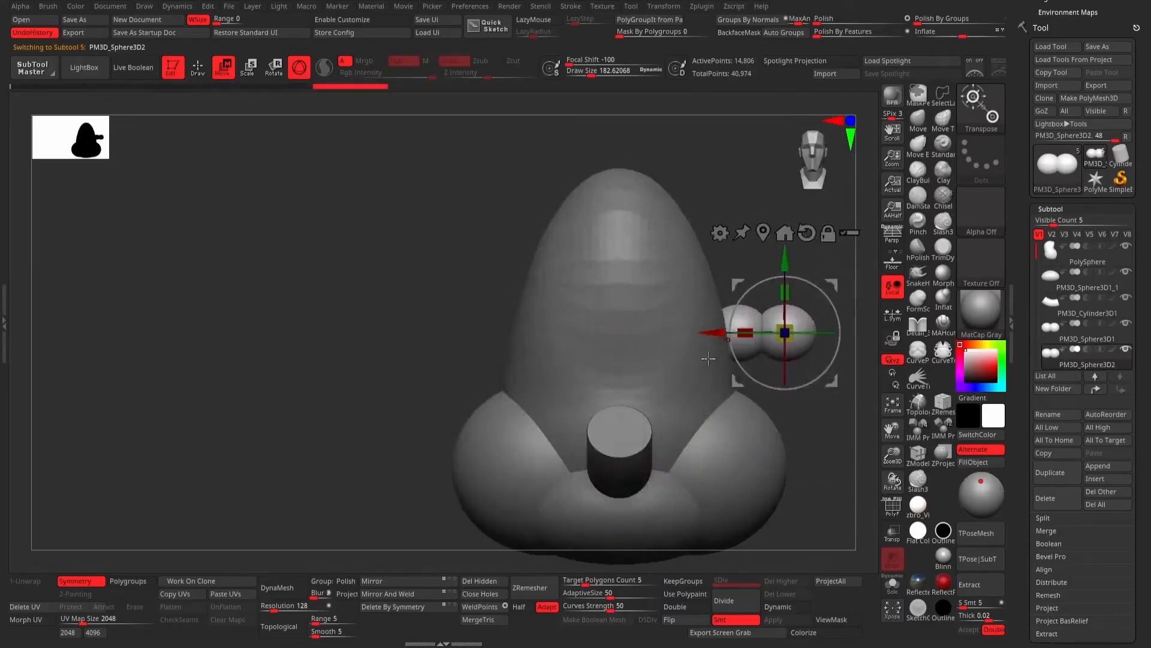
Undo the transformations of the duplicated cheeks and delete that duplicate subtool.
{"action": "key", "text": "ctrl+z"}
{"action": "mouse_move", "coordinate": [624, 333]}
{"action": "left_mouse_down"}
{"action": "mouse_move", "coordinate": [717, 332]}
{"action": "mouse_move", "coordinate": [625, 333]}
{"action": "left_mouse_up"}
{"action": "left_click_drag", "start_coordinate": [813, 317], "coordinate": [830, 276]}
{"action": "key", "text": "ctrl+z"}
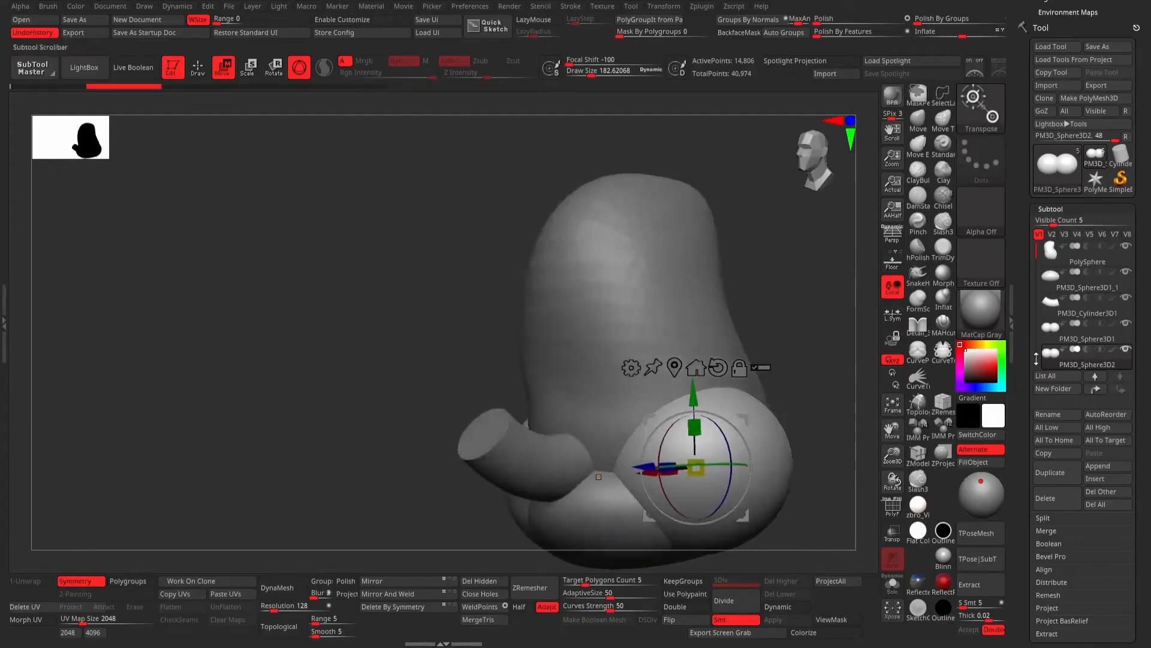
{"action": "left_click", "coordinate": [1056, 507]}
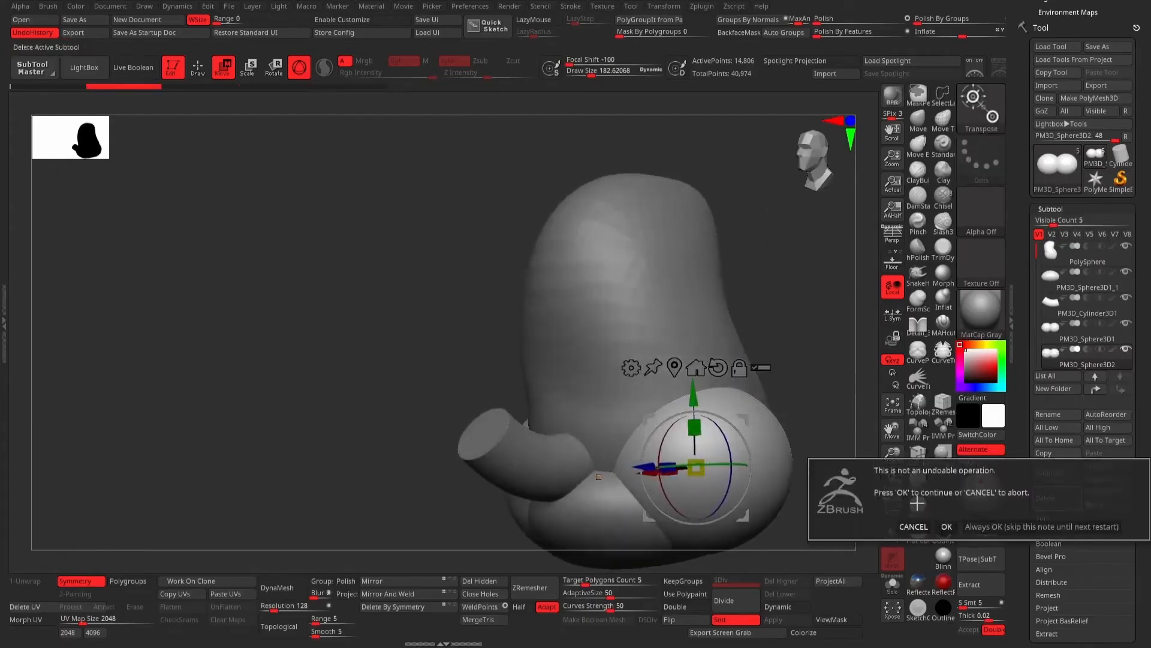
{"action": "left_click", "coordinate": [948, 526]}
Duplicate the cheek subtool again, then raise and flatten the copy into a smaller pair of bulges above the cheeks.
{"action": "left_click_drag", "start_coordinate": [835, 334], "coordinate": [735, 452]}
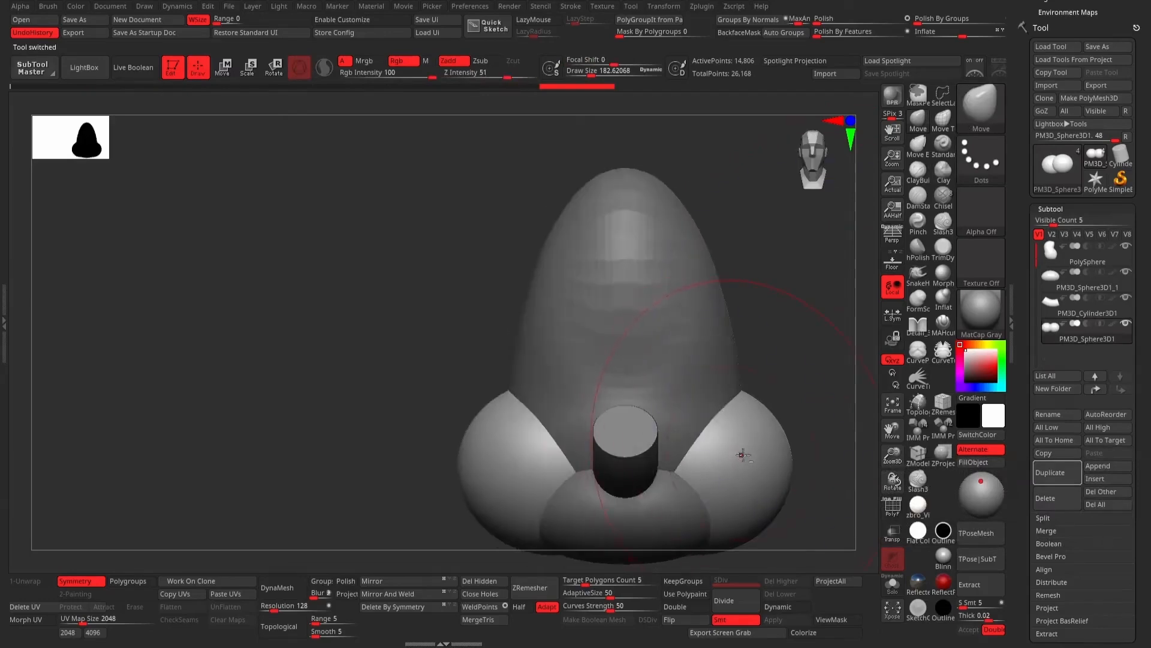
{"action": "left_click", "coordinate": [1058, 478]}
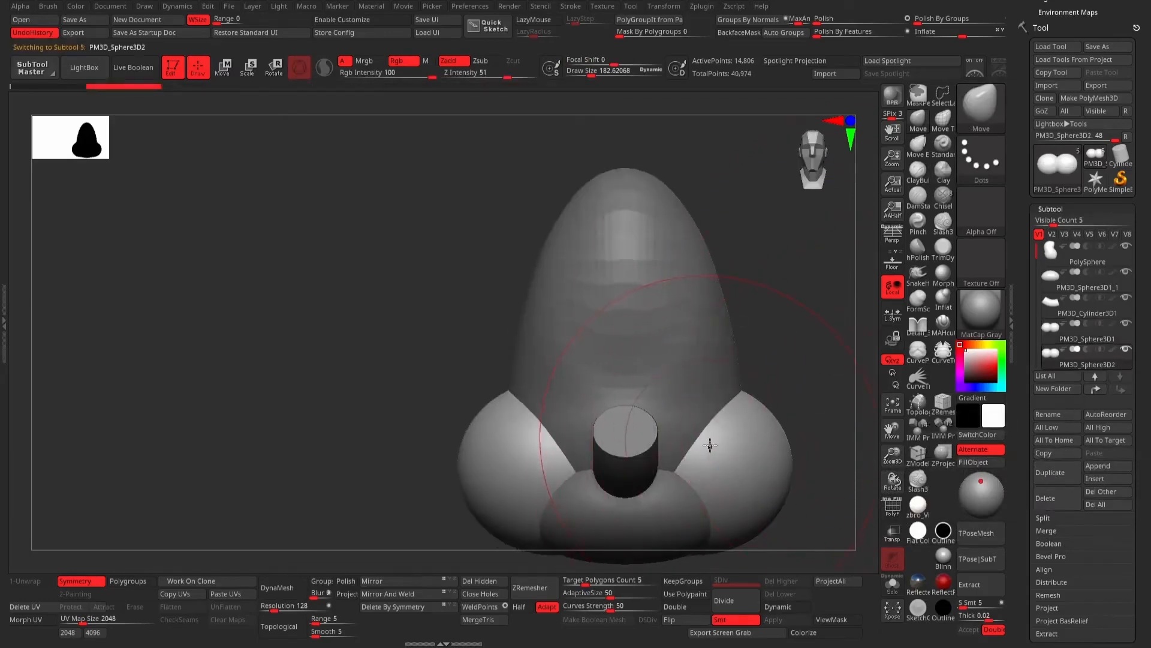
{"action": "left_click", "coordinate": [224, 67]}
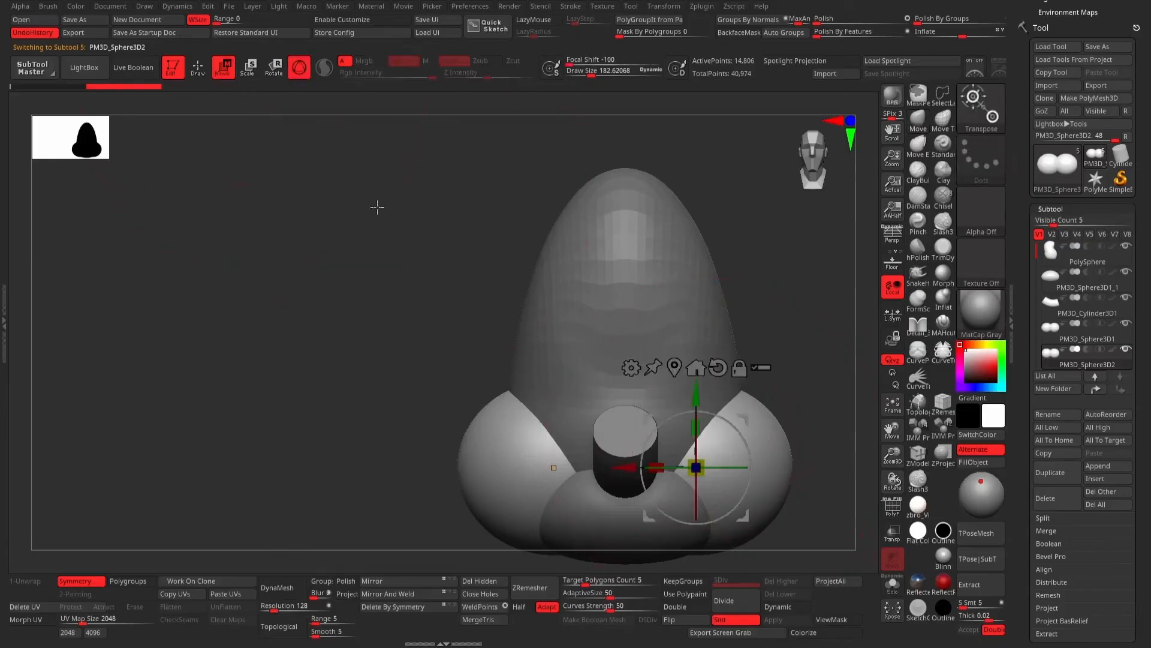
{"action": "left_click_drag", "start_coordinate": [686, 392], "coordinate": [686, 309]}
{"action": "left_click_drag", "start_coordinate": [821, 264], "coordinate": [738, 288]}
{"action": "left_click_drag", "start_coordinate": [705, 337], "coordinate": [737, 382]}
{"action": "left_click_drag", "start_coordinate": [617, 384], "coordinate": [684, 382]}
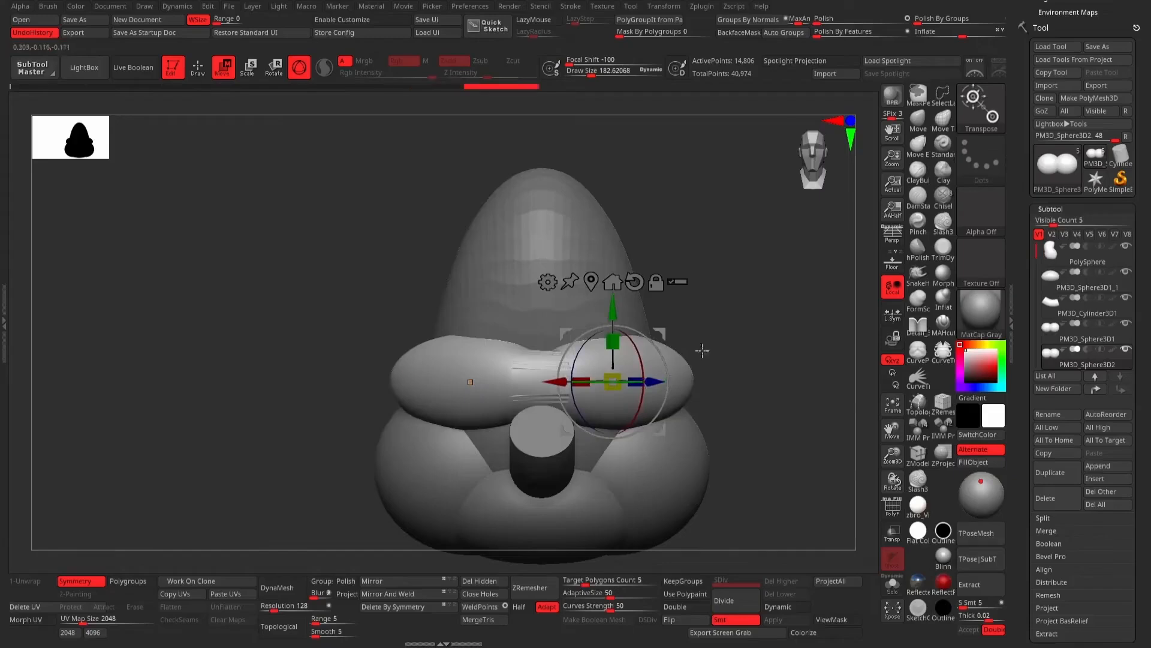
DynaMesh the upper face bulges at resolution 128 and pull their joined middle downward above the snout with the Move brush.
{"action": "left_click", "coordinate": [199, 67]}
{"action": "left_click", "coordinate": [279, 597]}
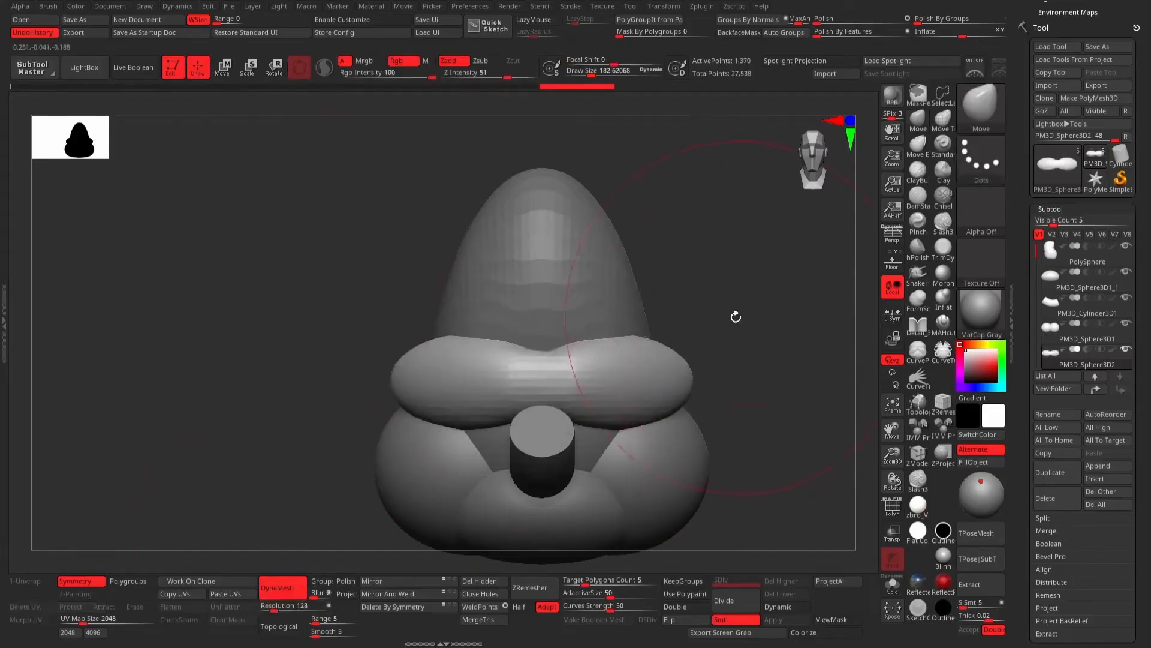
{"action": "right_click_drag", "start_coordinate": [735, 316], "coordinate": [697, 365], "text": "ctrl"}
{"action": "left_click_drag", "start_coordinate": [551, 400], "coordinate": [557, 424]}
{"action": "mouse_move", "coordinate": [633, 437]}
{"action": "left_mouse_down"}
{"action": "mouse_move", "coordinate": [631, 378]}
{"action": "mouse_move", "coordinate": [643, 403]}
{"action": "left_mouse_up"}
Crease the centre of the brow bulges and sweep their outer ends up and back along the head, using a draw size of about 77.
{"action": "key", "text": "space"}
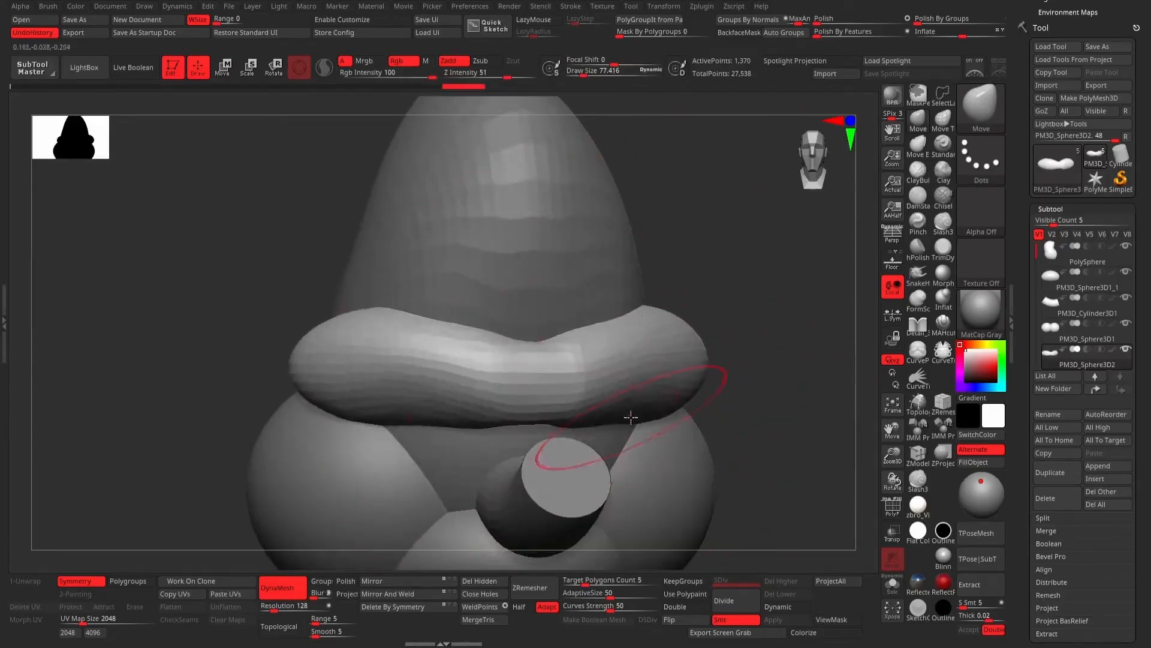
{"action": "left_click_drag", "start_coordinate": [743, 330], "coordinate": [558, 438]}
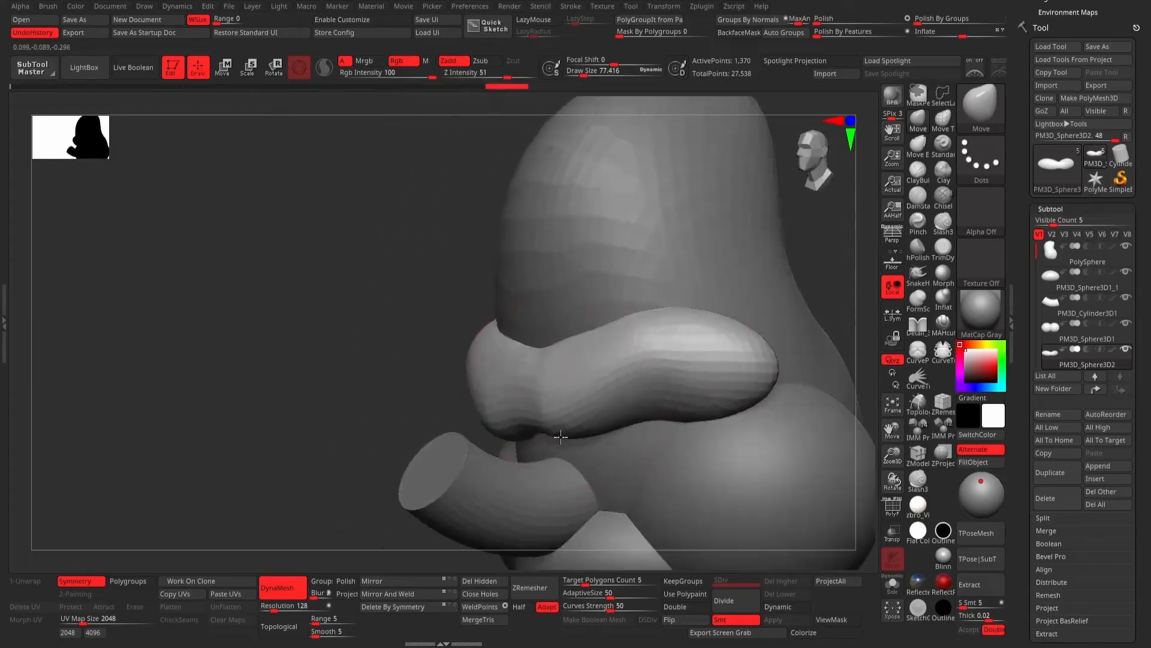
{"action": "left_click_drag", "start_coordinate": [826, 280], "coordinate": [798, 276]}
{"action": "mouse_move", "coordinate": [697, 359]}
{"action": "left_mouse_down"}
{"action": "mouse_move", "coordinate": [623, 369]}
{"action": "mouse_move", "coordinate": [807, 304]}
{"action": "left_mouse_up"}
{"action": "mouse_move", "coordinate": [442, 239]}
{"action": "left_mouse_down"}
{"action": "mouse_move", "coordinate": [712, 334]}
{"action": "mouse_move", "coordinate": [702, 309]}
{"action": "mouse_move", "coordinate": [684, 358]}
{"action": "mouse_move", "coordinate": [676, 300]}
{"action": "mouse_move", "coordinate": [709, 295]}
{"action": "mouse_move", "coordinate": [747, 244]}
{"action": "left_mouse_up"}
{"action": "left_click_drag", "start_coordinate": [816, 392], "coordinate": [832, 300]}
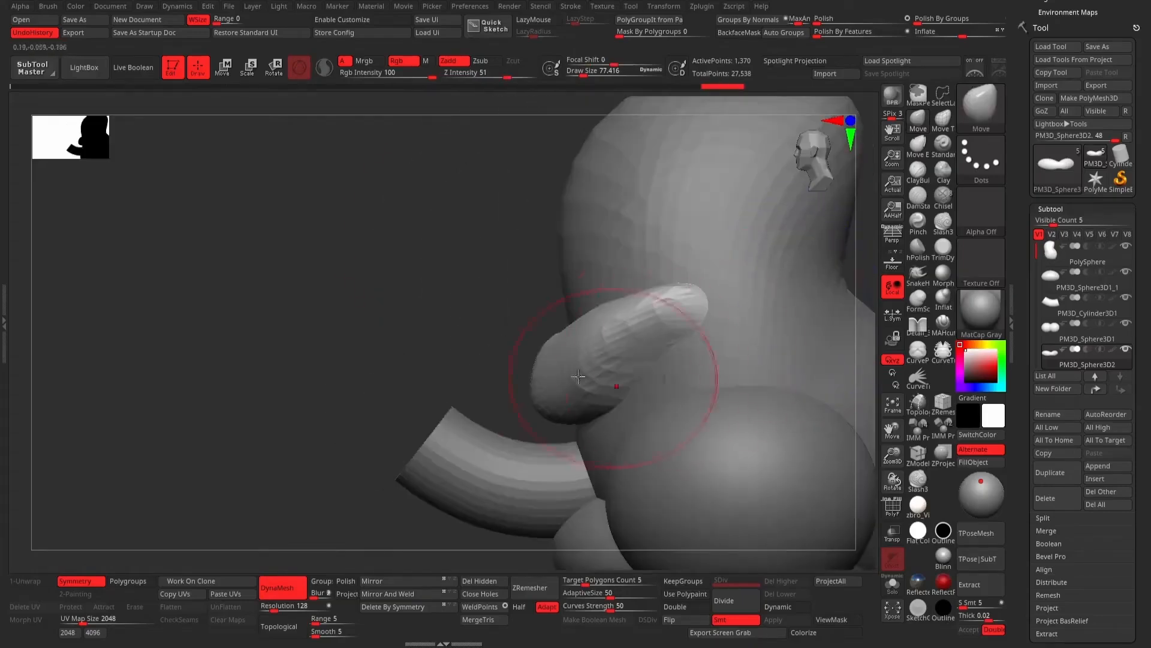
{"action": "mouse_move", "coordinate": [335, 312]}
{"action": "left_mouse_down"}
{"action": "mouse_move", "coordinate": [388, 303]}
{"action": "mouse_move", "coordinate": [450, 269]}
{"action": "mouse_move", "coordinate": [567, 270]}
{"action": "mouse_move", "coordinate": [485, 276]}
{"action": "left_mouse_up"}
{"action": "mouse_move", "coordinate": [510, 392]}
{"action": "left_mouse_down"}
{"action": "mouse_move", "coordinate": [492, 375]}
{"action": "mouse_move", "coordinate": [464, 385]}
{"action": "left_mouse_up"}
Sharpen the notch between the brow bulges with a draw size of about 44, smooth their surface and refresh the DynaMesh.
{"action": "key", "text": "space"}
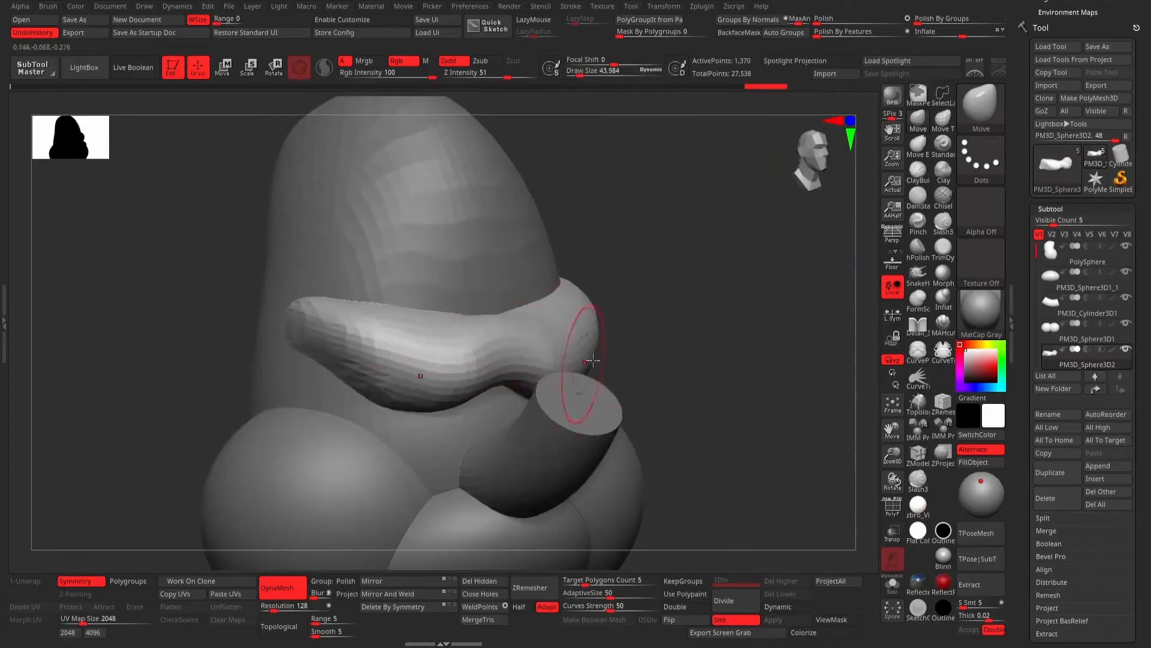
{"action": "mouse_move", "coordinate": [734, 350]}
{"action": "left_mouse_down"}
{"action": "mouse_move", "coordinate": [689, 322]}
{"action": "mouse_move", "coordinate": [617, 366]}
{"action": "left_mouse_up"}
{"action": "mouse_move", "coordinate": [553, 382]}
{"action": "left_mouse_down"}
{"action": "mouse_move", "coordinate": [541, 411]}
{"action": "mouse_move", "coordinate": [492, 382]}
{"action": "left_mouse_up"}
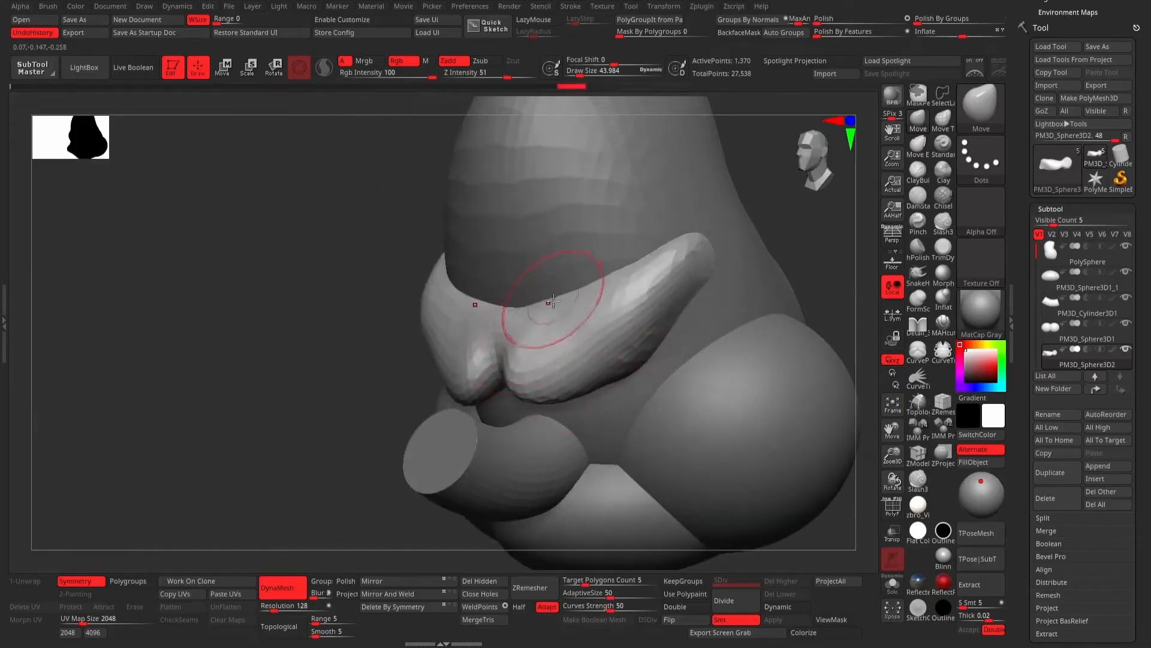
{"action": "mouse_move", "coordinate": [551, 303]}
{"action": "left_mouse_down"}
{"action": "mouse_move", "coordinate": [550, 264]}
{"action": "mouse_move", "coordinate": [606, 261]}
{"action": "mouse_move", "coordinate": [651, 235]}
{"action": "left_mouse_up"}
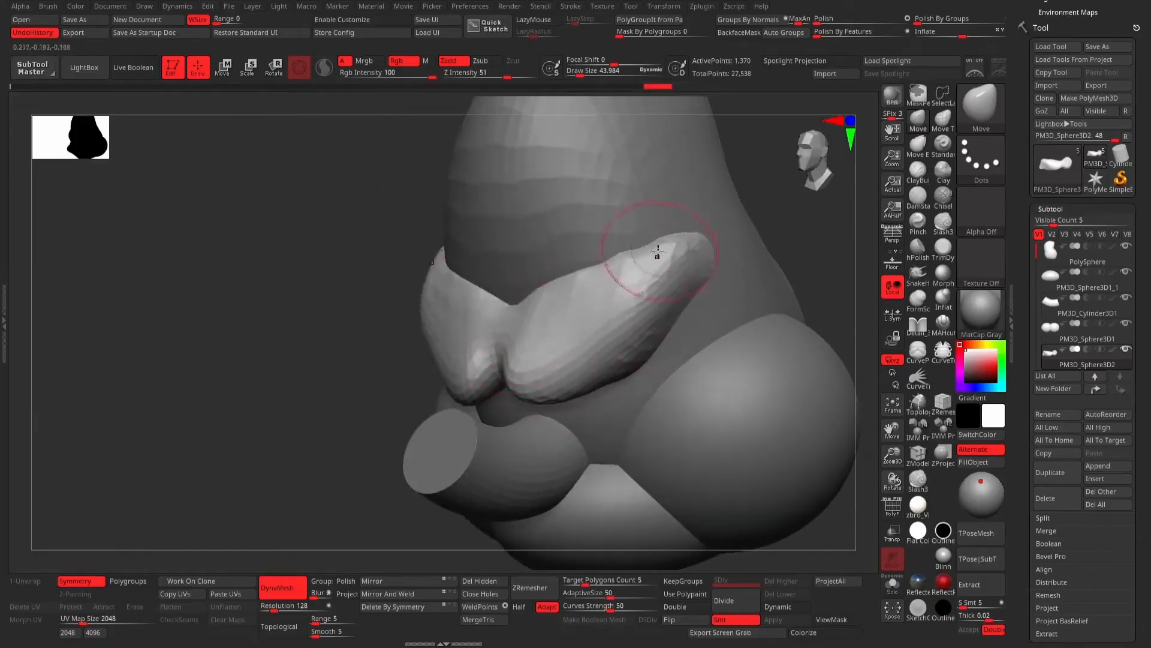
{"action": "left_click_drag", "start_coordinate": [590, 282], "coordinate": [536, 327], "text": "shift"}
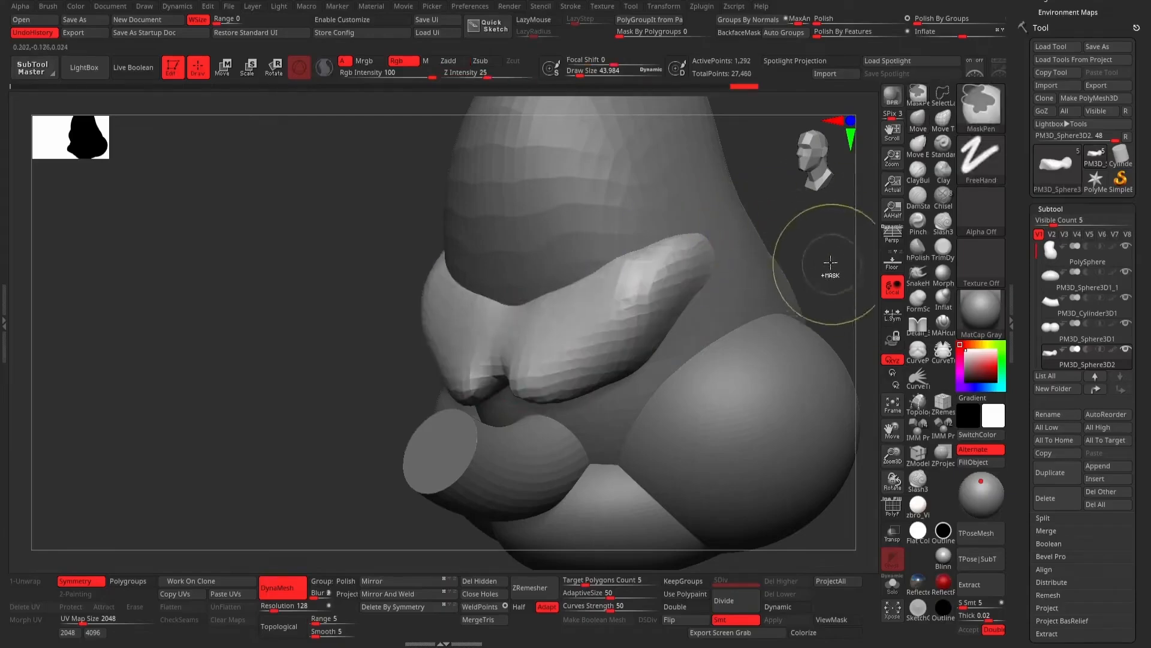
{"action": "left_click_drag", "start_coordinate": [818, 265], "coordinate": [767, 273]}
Reset the gizmo orientation on the brow piece, then shift the piece slightly back toward the head and up.
{"action": "left_click", "coordinate": [223, 67]}
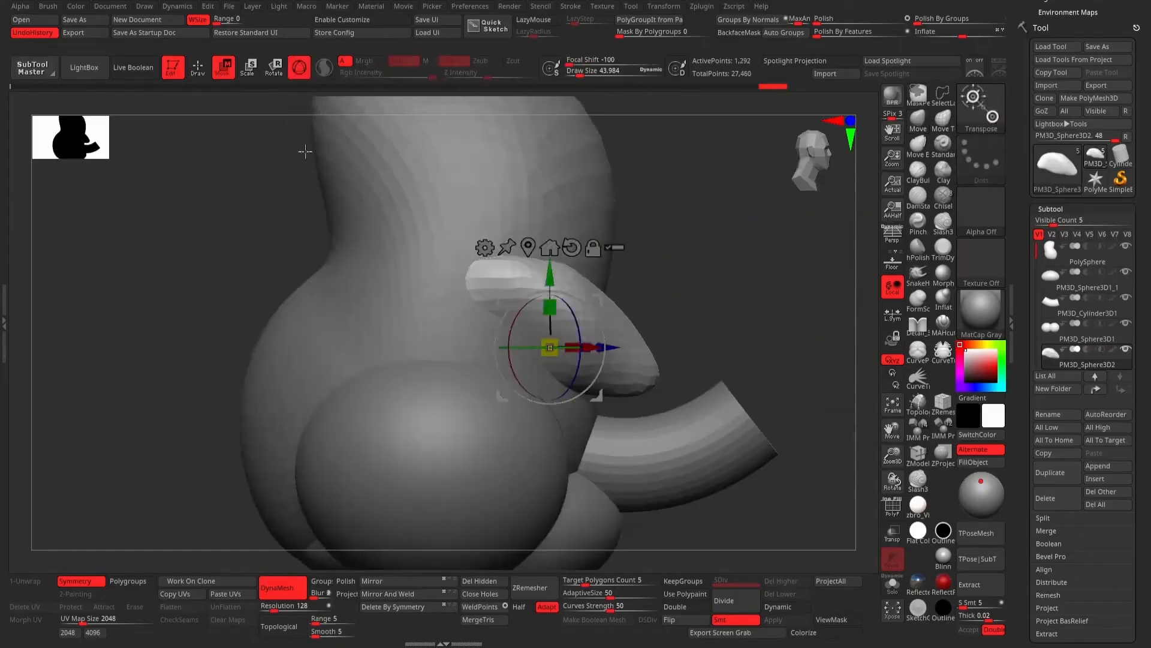
{"action": "left_click_drag", "start_coordinate": [686, 291], "coordinate": [625, 327]}
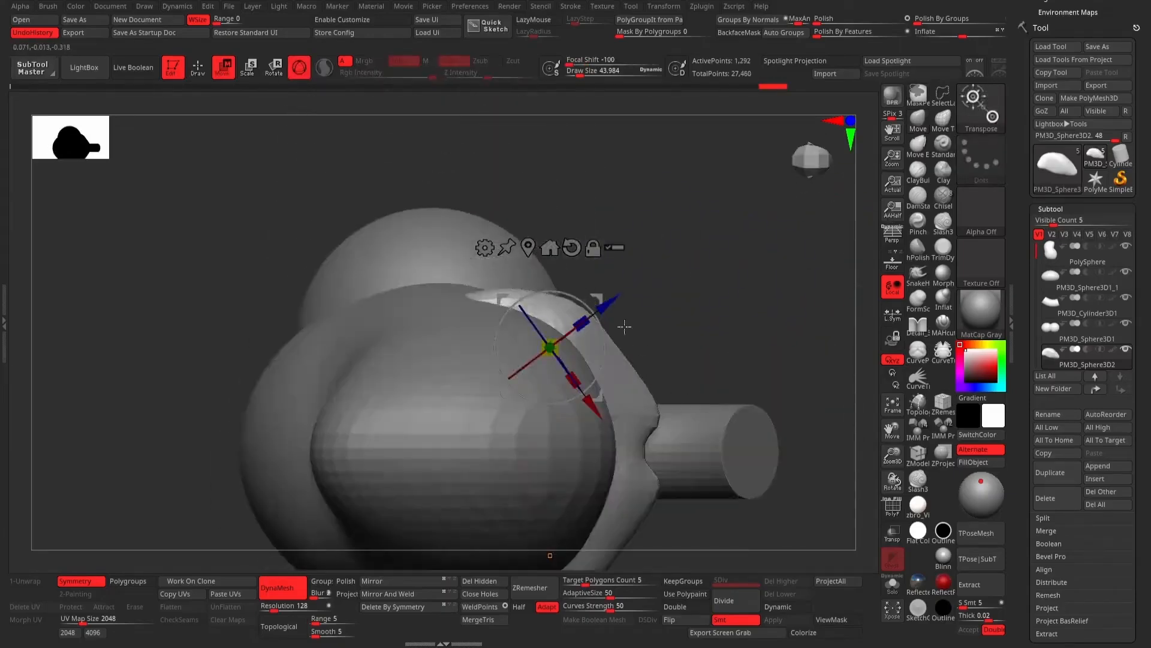
{"action": "left_click", "coordinate": [572, 247]}
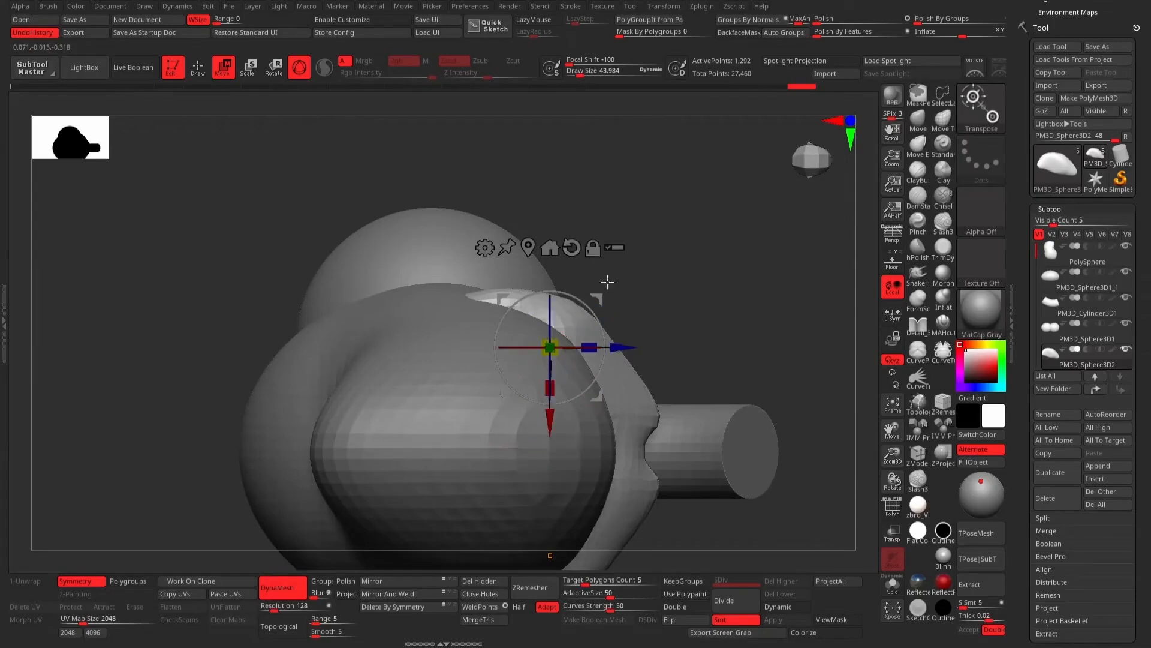
{"action": "left_click_drag", "start_coordinate": [621, 346], "coordinate": [609, 342]}
{"action": "left_click_drag", "start_coordinate": [689, 342], "coordinate": [731, 217]}
{"action": "left_click_drag", "start_coordinate": [717, 273], "coordinate": [662, 294]}
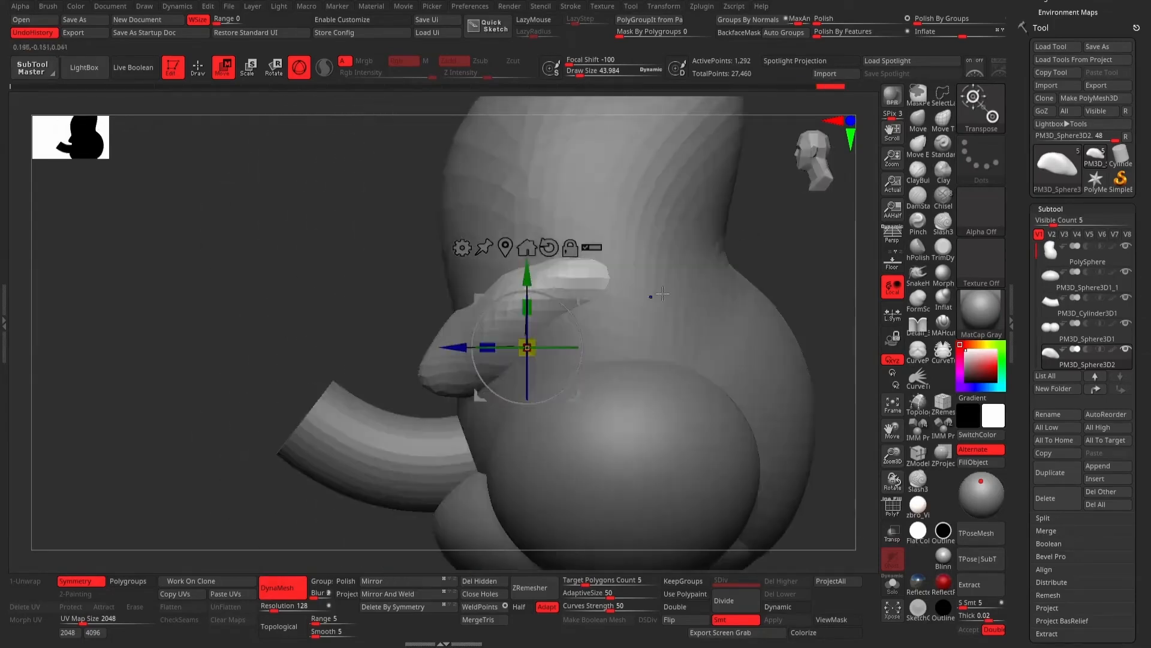
{"action": "mouse_move", "coordinate": [539, 272]}
{"action": "left_mouse_down"}
{"action": "mouse_move", "coordinate": [540, 247]}
{"action": "mouse_move", "coordinate": [540, 259]}
{"action": "left_mouse_up"}
{"action": "left_click_drag", "start_coordinate": [436, 124], "coordinate": [417, 160], "text": "alt"}
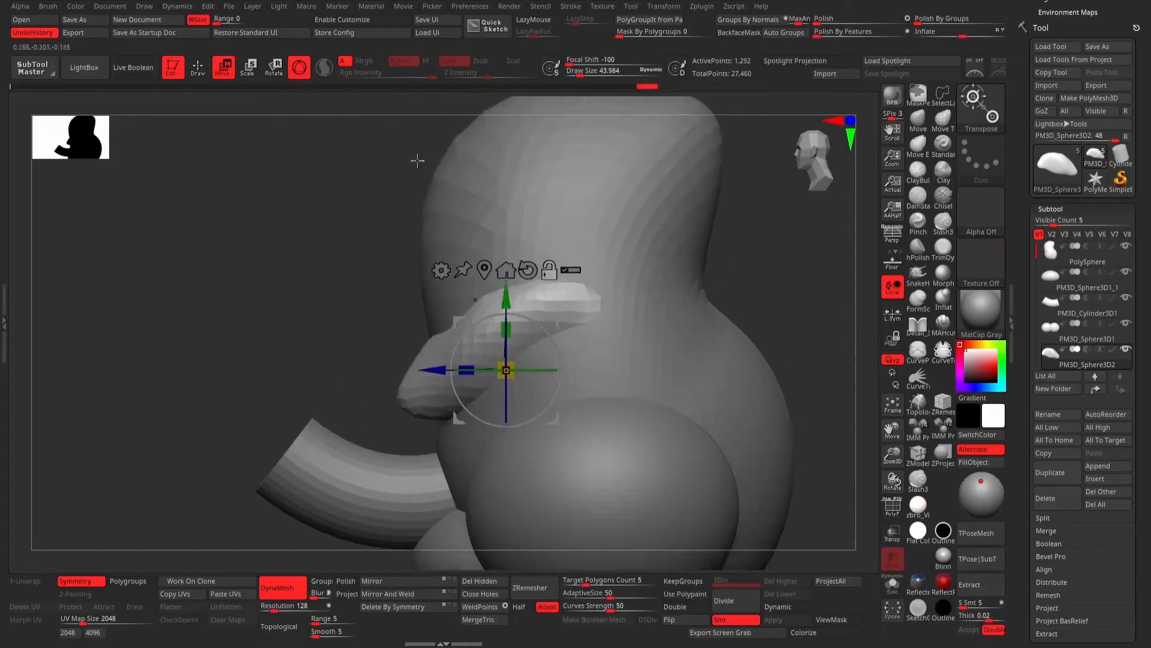
Select the head and reshape its forehead and upper back with the Move brush at a draw size of about 213.
{"action": "left_click", "coordinate": [199, 68]}
{"action": "left_click_drag", "start_coordinate": [776, 285], "coordinate": [686, 291], "text": "alt"}
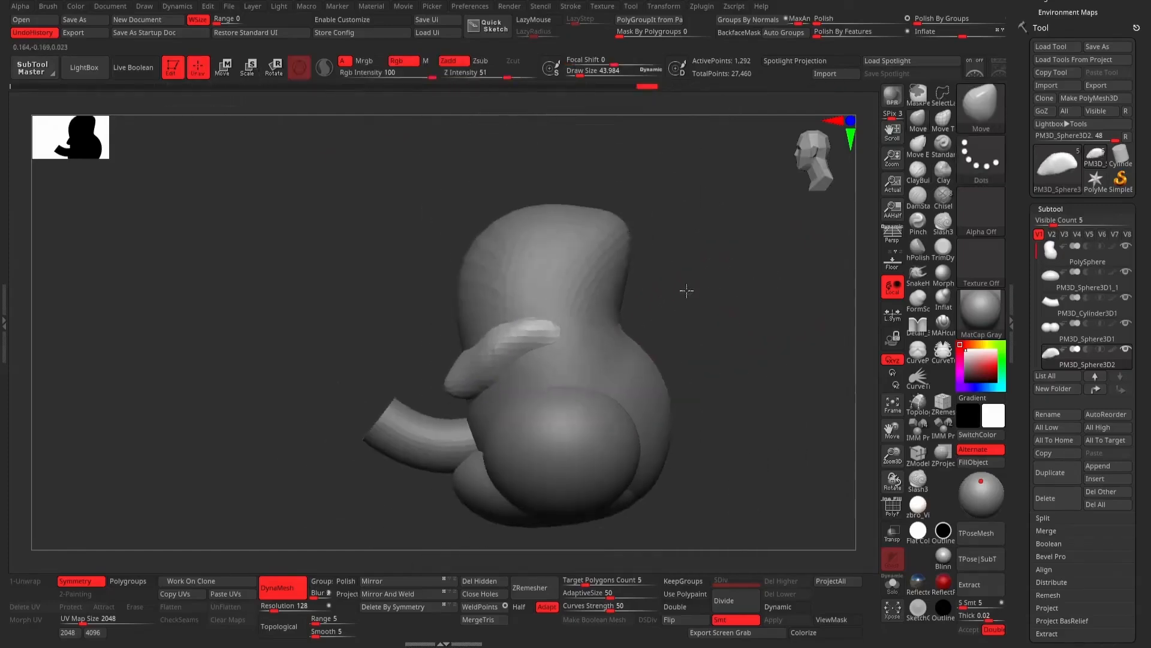
{"action": "key", "text": "space"}
{"action": "left_click_drag", "start_coordinate": [608, 284], "coordinate": [617, 286]}
{"action": "left_click", "coordinate": [611, 250], "text": "alt"}
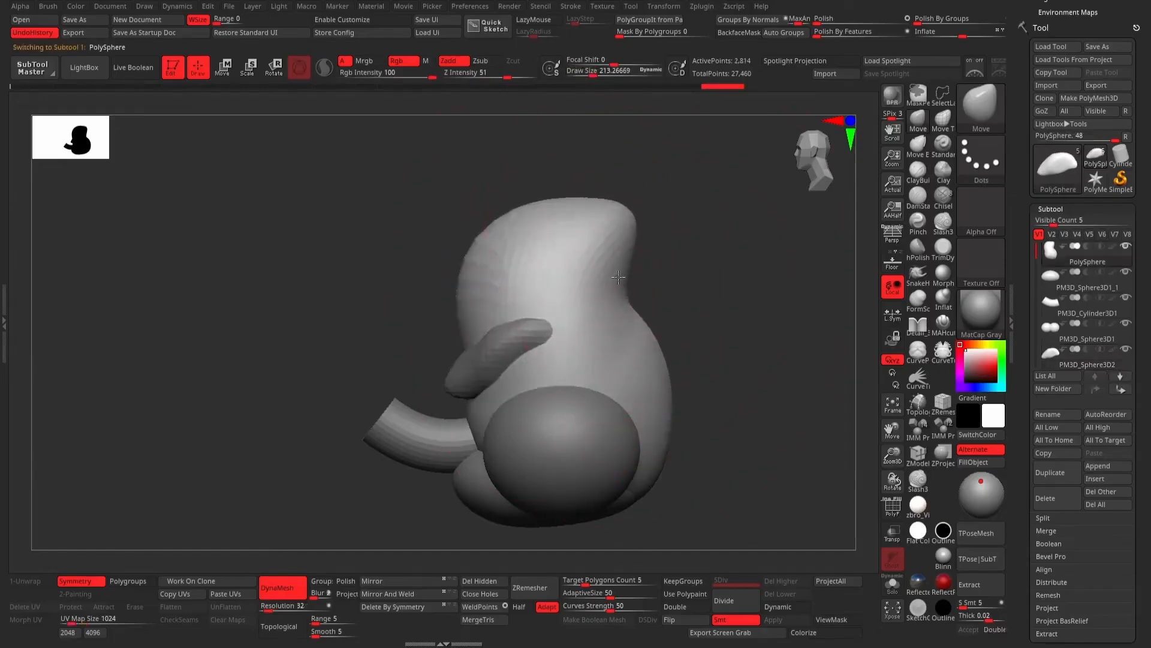
{"action": "left_click_drag", "start_coordinate": [484, 241], "coordinate": [463, 226]}
{"action": "mouse_move", "coordinate": [570, 236]}
{"action": "left_mouse_down"}
{"action": "mouse_move", "coordinate": [586, 200]}
{"action": "mouse_move", "coordinate": [624, 206]}
{"action": "mouse_move", "coordinate": [735, 268]}
{"action": "mouse_move", "coordinate": [756, 258]}
{"action": "mouse_move", "coordinate": [776, 306]}
{"action": "mouse_move", "coordinate": [711, 298]}
{"action": "mouse_move", "coordinate": [696, 283]}
{"action": "mouse_move", "coordinate": [733, 286]}
{"action": "mouse_move", "coordinate": [809, 331]}
{"action": "mouse_move", "coordinate": [611, 270]}
{"action": "mouse_move", "coordinate": [634, 285]}
{"action": "left_mouse_up"}
Pull the head surface between the brow and snout forward into a rounded muzzle, using a draw size of about 65.
{"action": "key", "text": "space"}
{"action": "left_click_drag", "start_coordinate": [746, 252], "coordinate": [719, 260]}
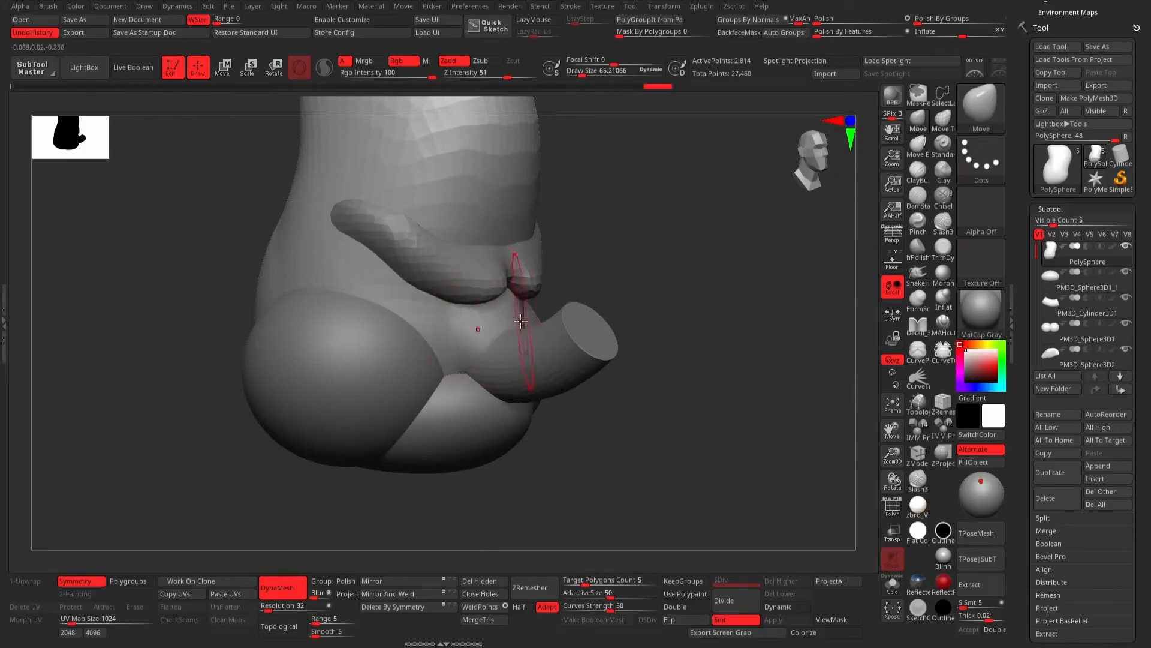
{"action": "left_click_drag", "start_coordinate": [637, 261], "coordinate": [559, 303]}
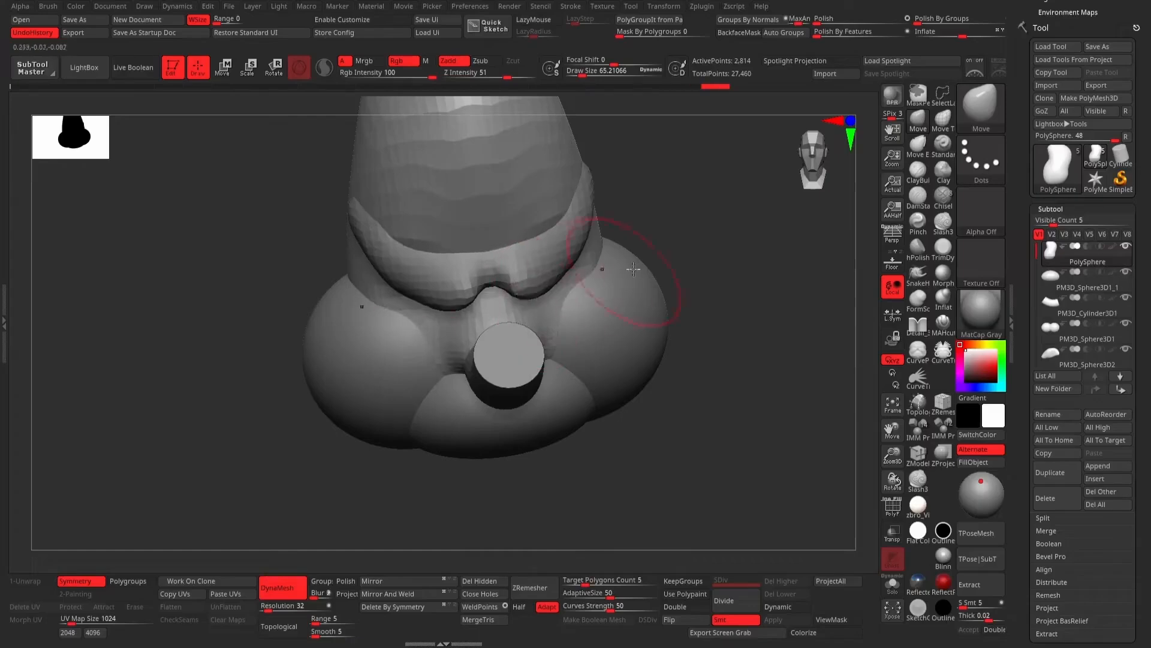
{"action": "left_click_drag", "start_coordinate": [633, 269], "coordinate": [663, 214]}
{"action": "left_click_drag", "start_coordinate": [694, 267], "coordinate": [679, 247]}
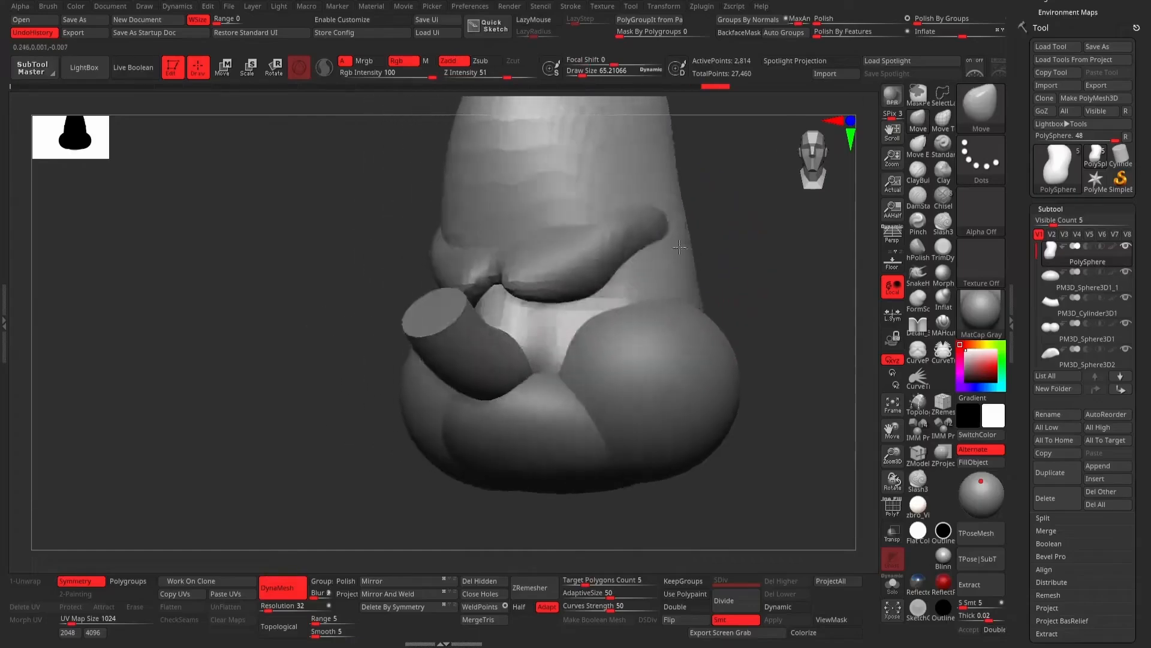
{"action": "mouse_move", "coordinate": [680, 247]}
{"action": "right_mouse_down"}
{"action": "mouse_move", "coordinate": [653, 234]}
{"action": "mouse_move", "coordinate": [658, 243]}
{"action": "right_mouse_up"}
DynaMesh the snout cylinder at resolution 128 and flare its front end wider with the Move brush.
{"action": "left_click", "coordinate": [528, 383], "text": "alt"}
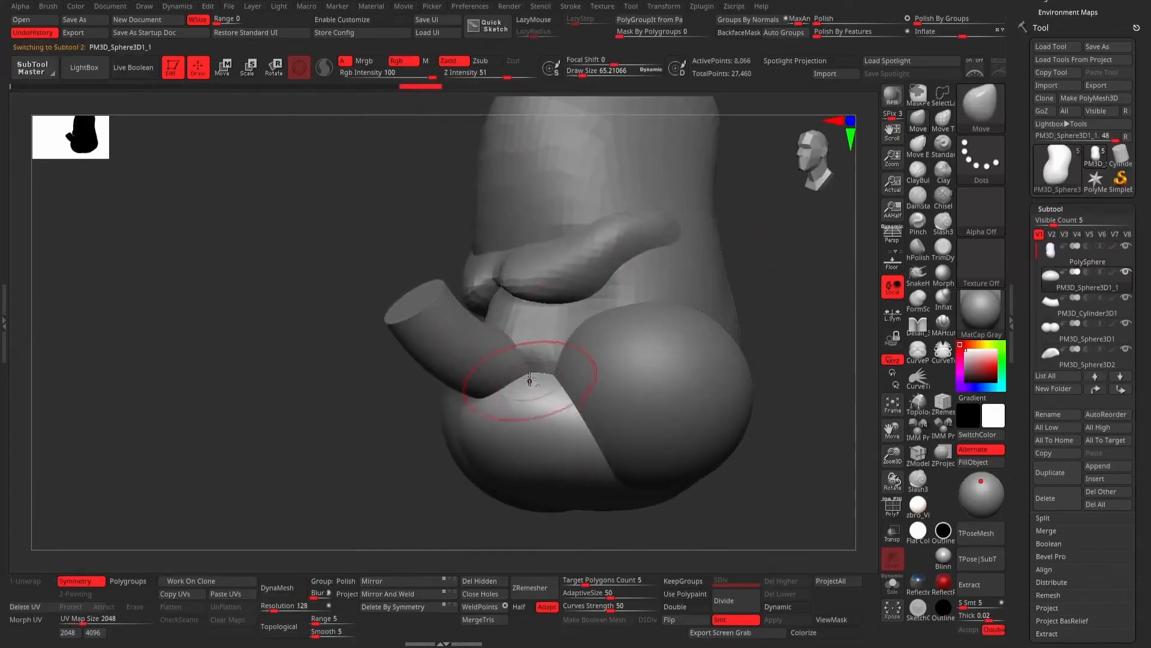
{"action": "right_click_drag", "start_coordinate": [452, 510], "coordinate": [432, 506]}
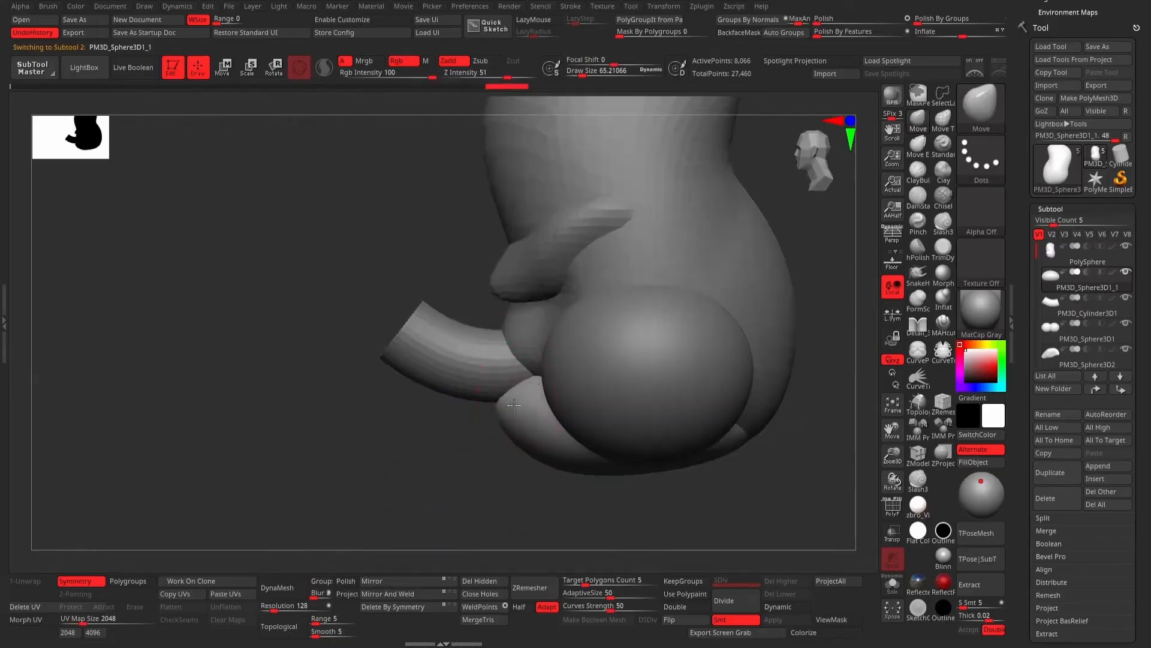
{"action": "left_click", "coordinate": [480, 362], "text": "alt"}
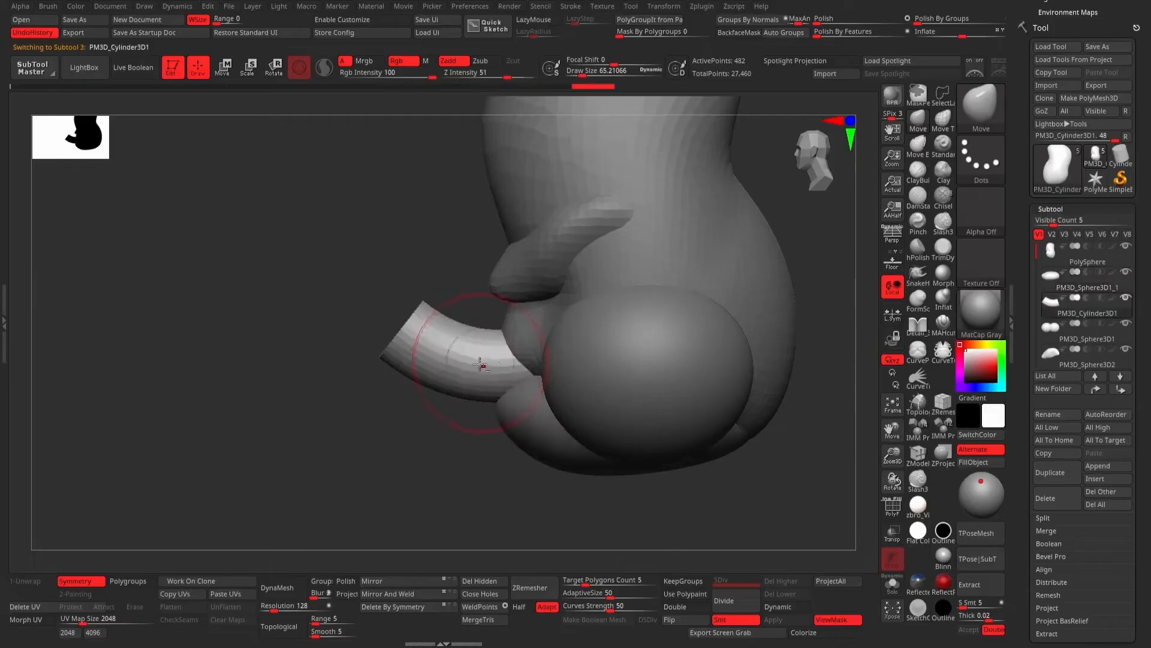
{"action": "left_click", "coordinate": [301, 585]}
{"action": "right_click_drag", "start_coordinate": [290, 491], "coordinate": [552, 308]}
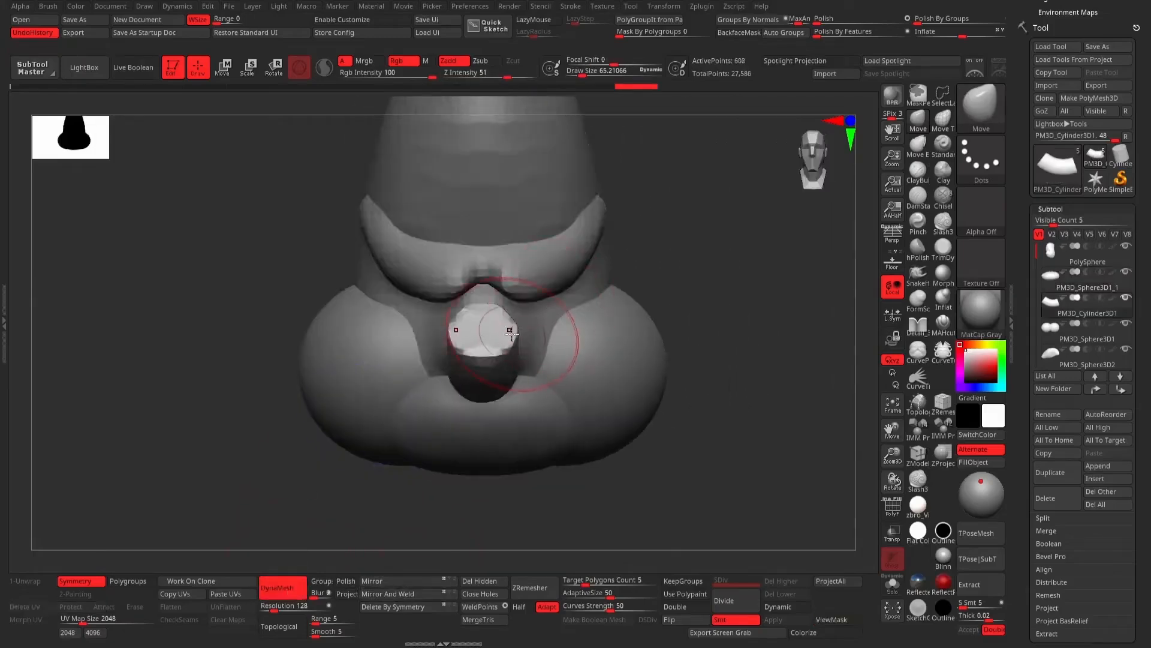
{"action": "mouse_move", "coordinate": [491, 312]}
{"action": "left_mouse_down"}
{"action": "mouse_move", "coordinate": [481, 289]}
{"action": "mouse_move", "coordinate": [533, 306]}
{"action": "mouse_move", "coordinate": [522, 340]}
{"action": "left_mouse_up"}
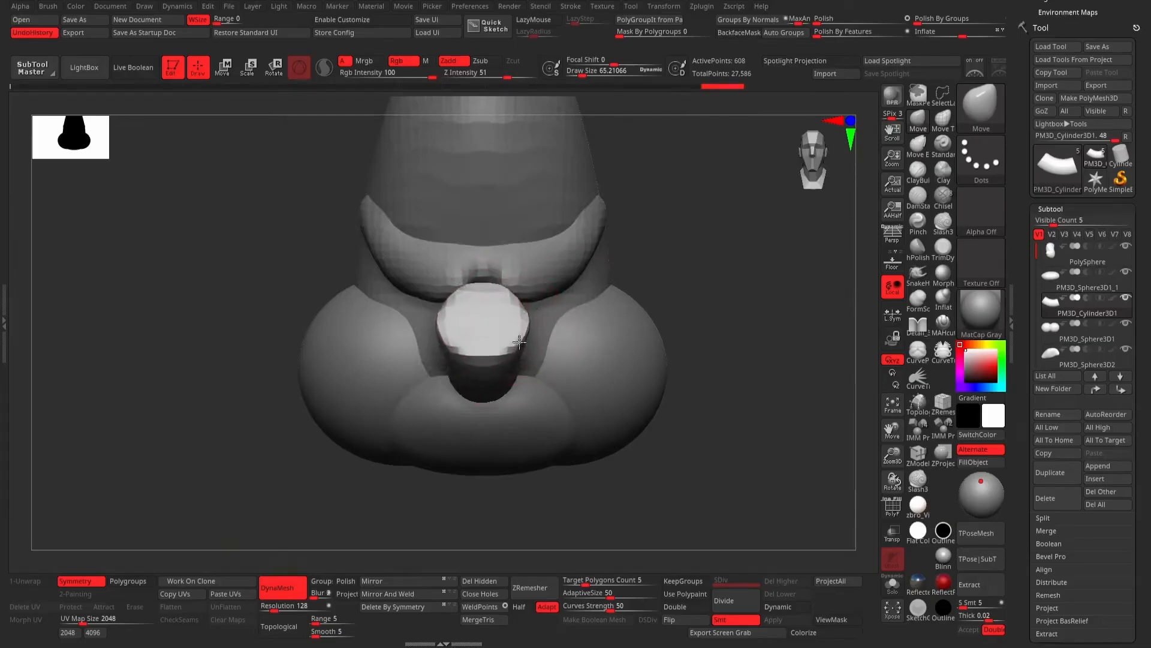
{"action": "right_click_drag", "start_coordinate": [660, 291], "coordinate": [456, 300]}
{"action": "left_click_drag", "start_coordinate": [581, 324], "coordinate": [604, 339], "text": "shift"}
{"action": "right_click_drag", "start_coordinate": [591, 401], "coordinate": [555, 471], "text": "ctrl"}
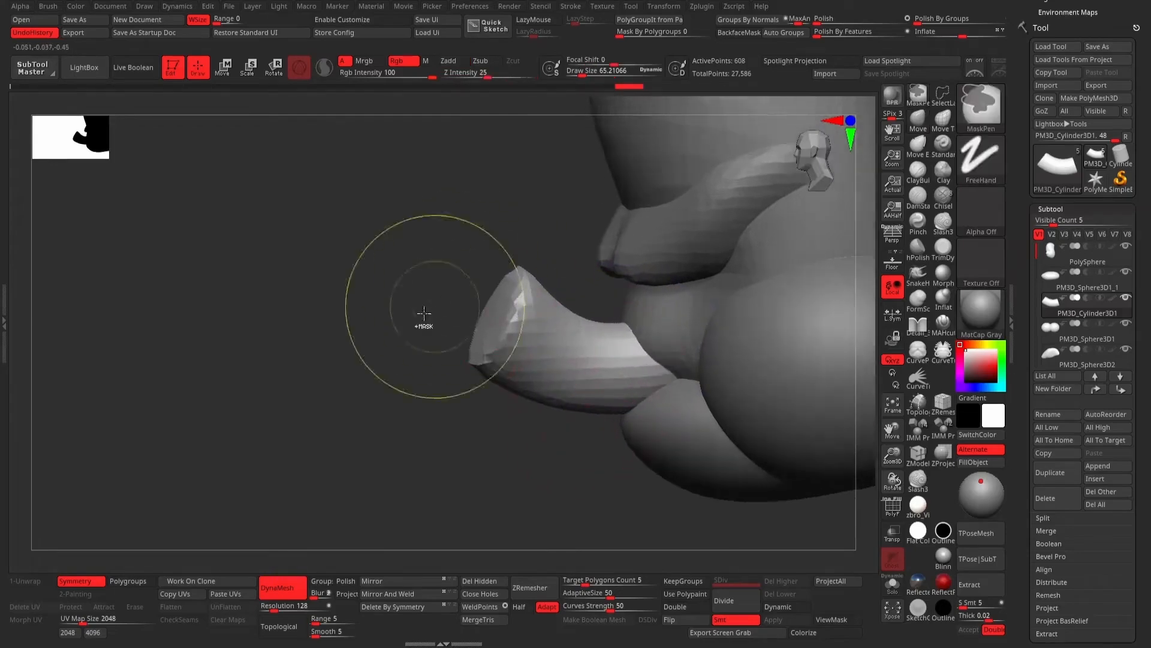
Mask the snout's flared front end, slim the unmasked section behind it with the Move brush, and hide the mask display.
{"action": "left_click_drag", "start_coordinate": [389, 369], "coordinate": [558, 235], "text": "ctrl"}
{"action": "left_click_drag", "start_coordinate": [411, 314], "coordinate": [533, 438], "text": "ctrl"}
{"action": "right_click_drag", "start_coordinate": [595, 335], "coordinate": [603, 331]}
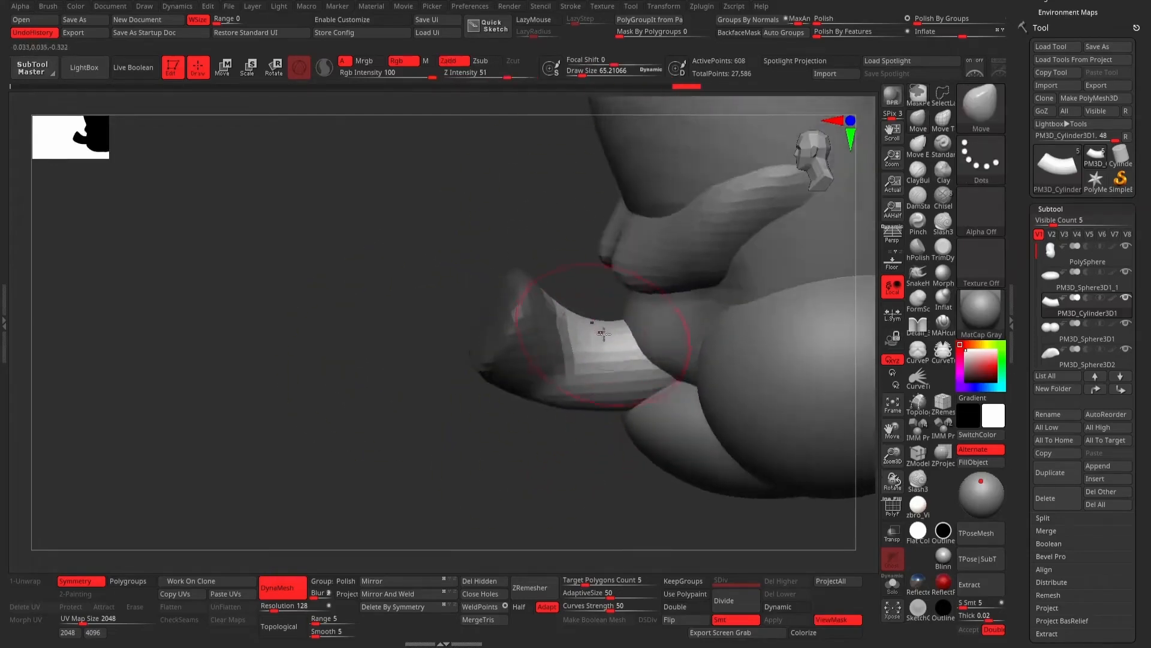
{"action": "left_click_drag", "start_coordinate": [604, 331], "coordinate": [595, 351]}
{"action": "right_click_drag", "start_coordinate": [563, 464], "coordinate": [611, 369]}
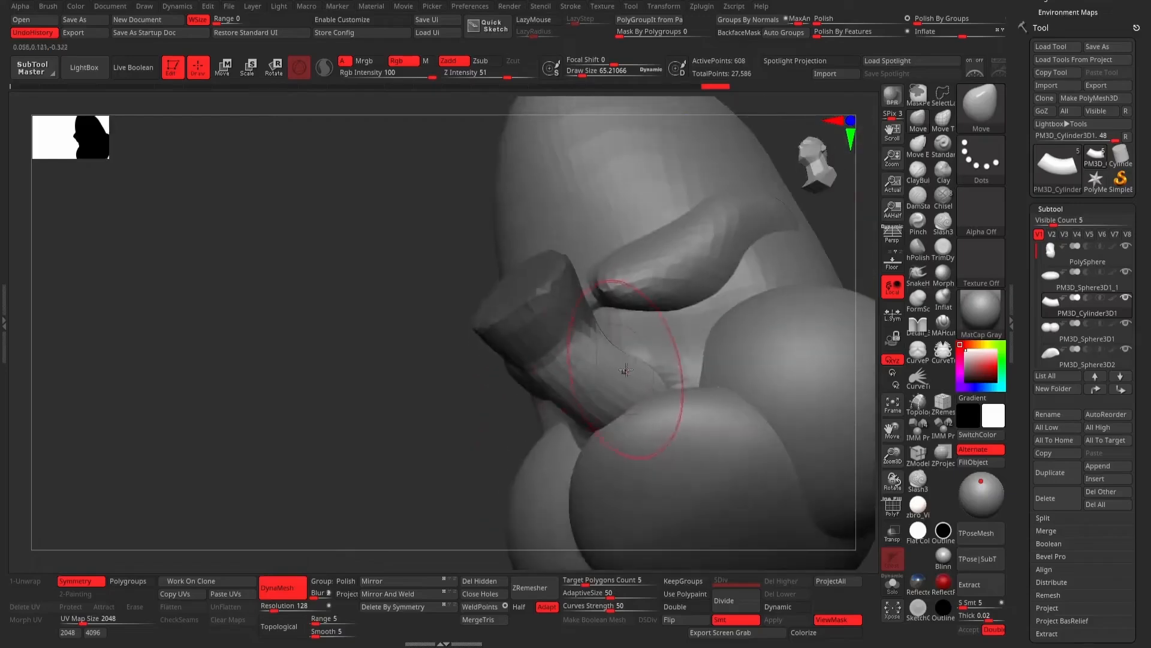
{"action": "right_click_drag", "start_coordinate": [487, 414], "coordinate": [398, 445]}
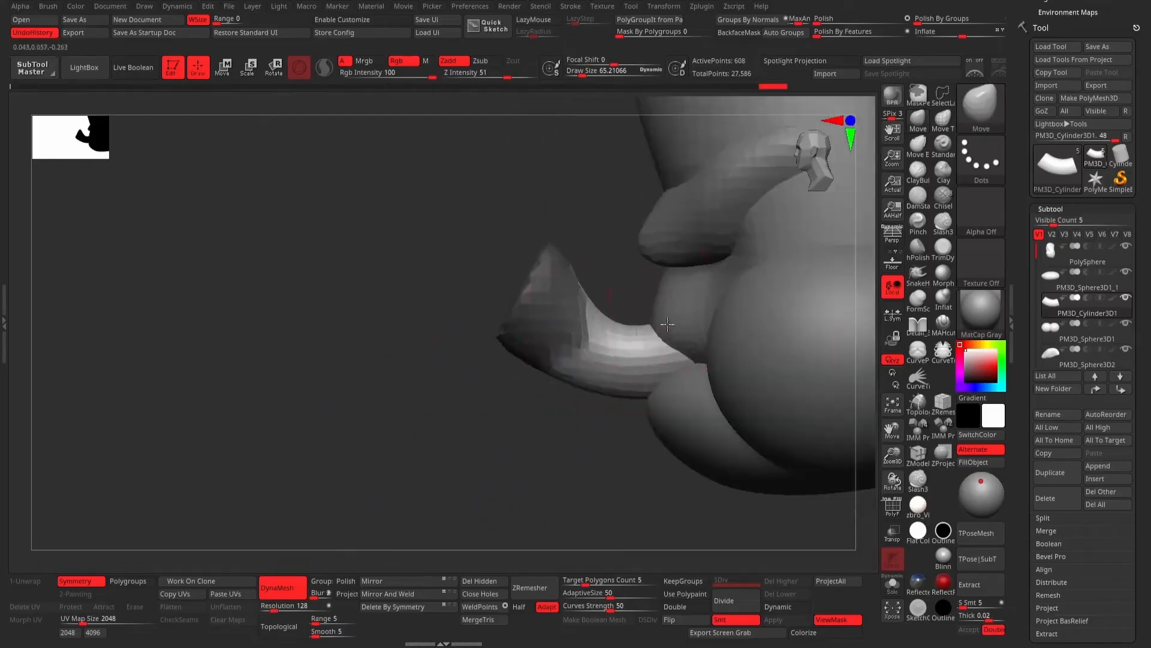
{"action": "right_click_drag", "start_coordinate": [590, 446], "coordinate": [408, 498], "text": "alt"}
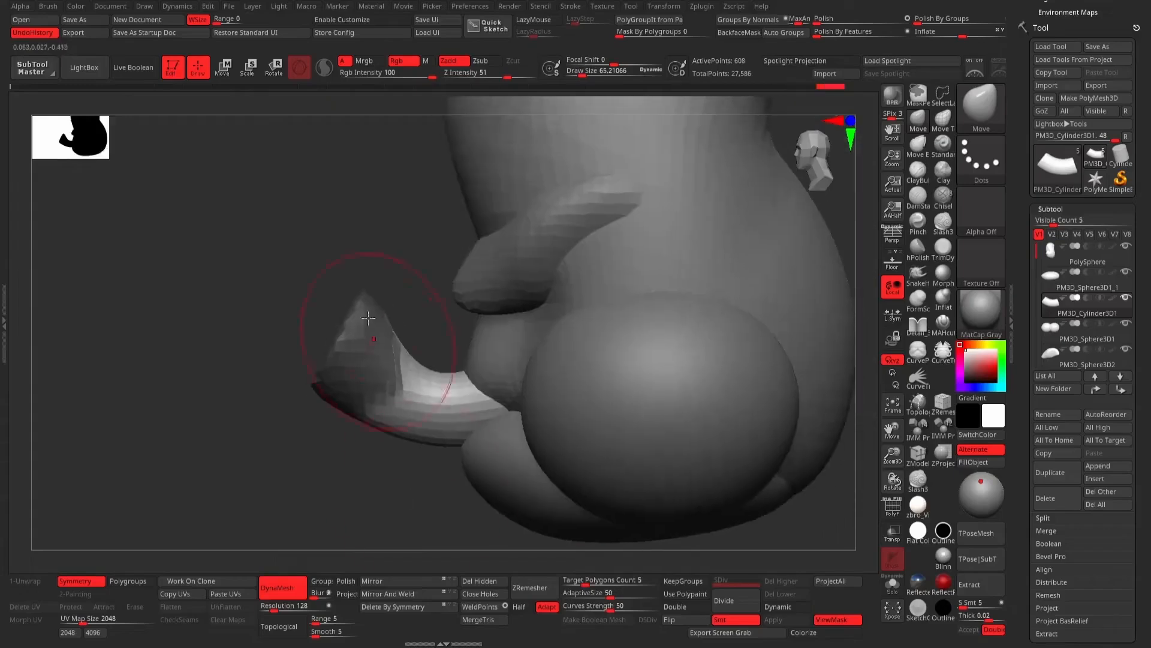
{"action": "key", "text": "ctrl+h"}
{"action": "right_click_drag", "start_coordinate": [357, 275], "coordinate": [484, 298], "text": "ctrl"}
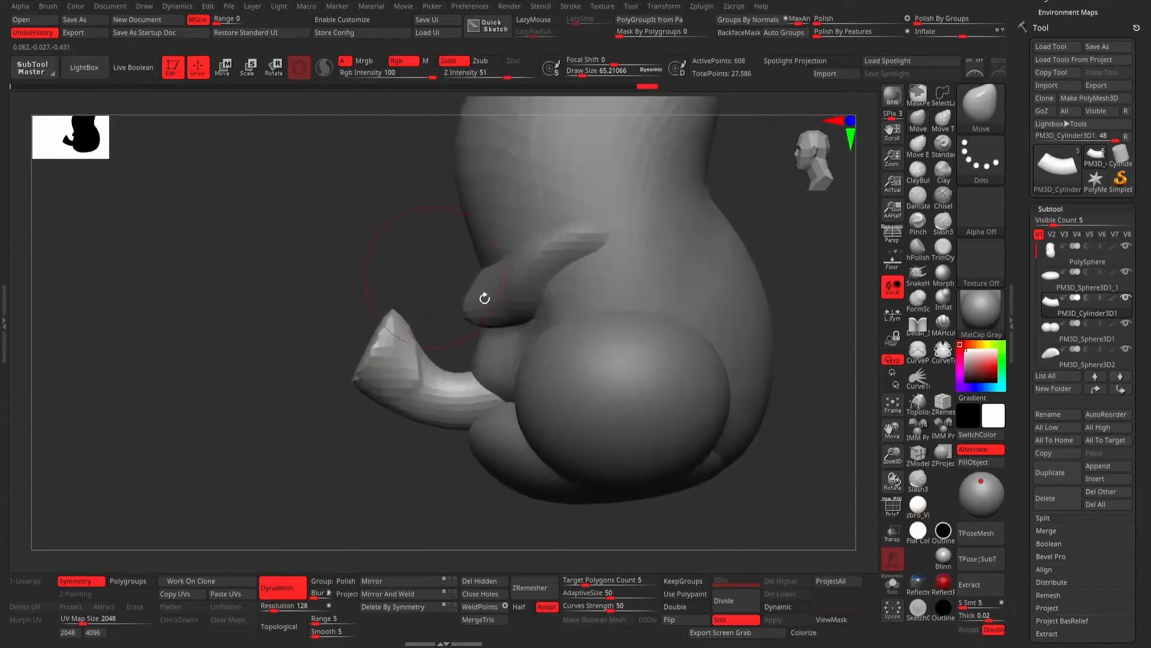
Select the cheeks and pull their rear side back along the head with the Move brush at a draw size of about 105.
{"action": "left_click", "coordinate": [687, 434], "text": "alt"}
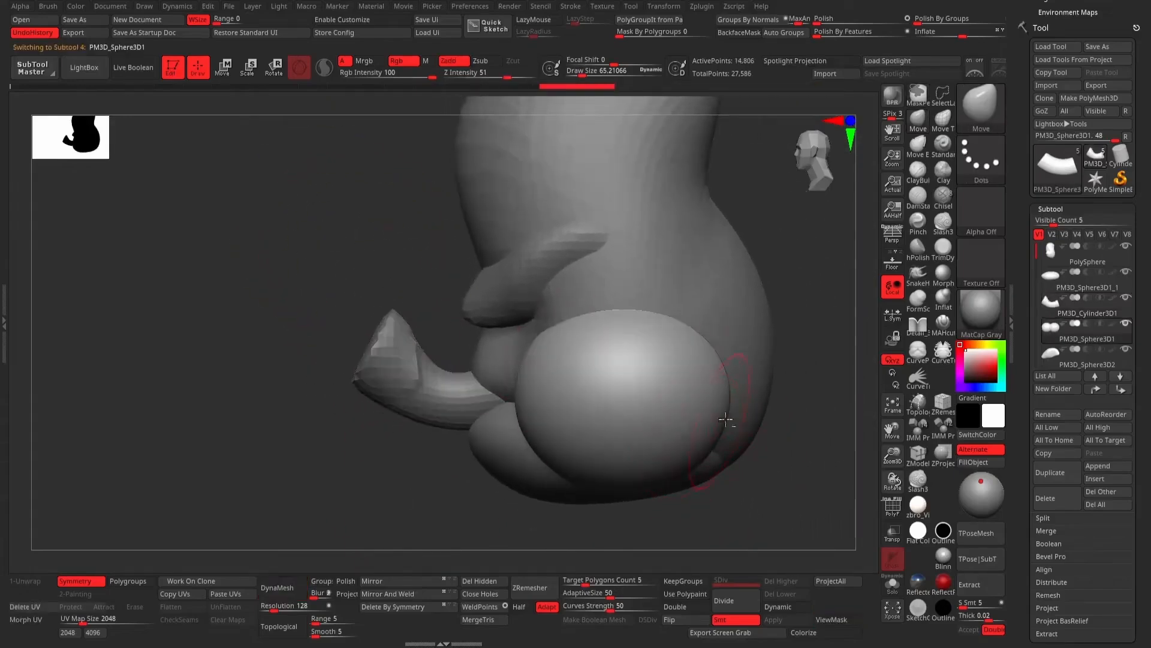
{"action": "right_click_drag", "start_coordinate": [837, 435], "coordinate": [797, 434]}
{"action": "key", "text": "space"}
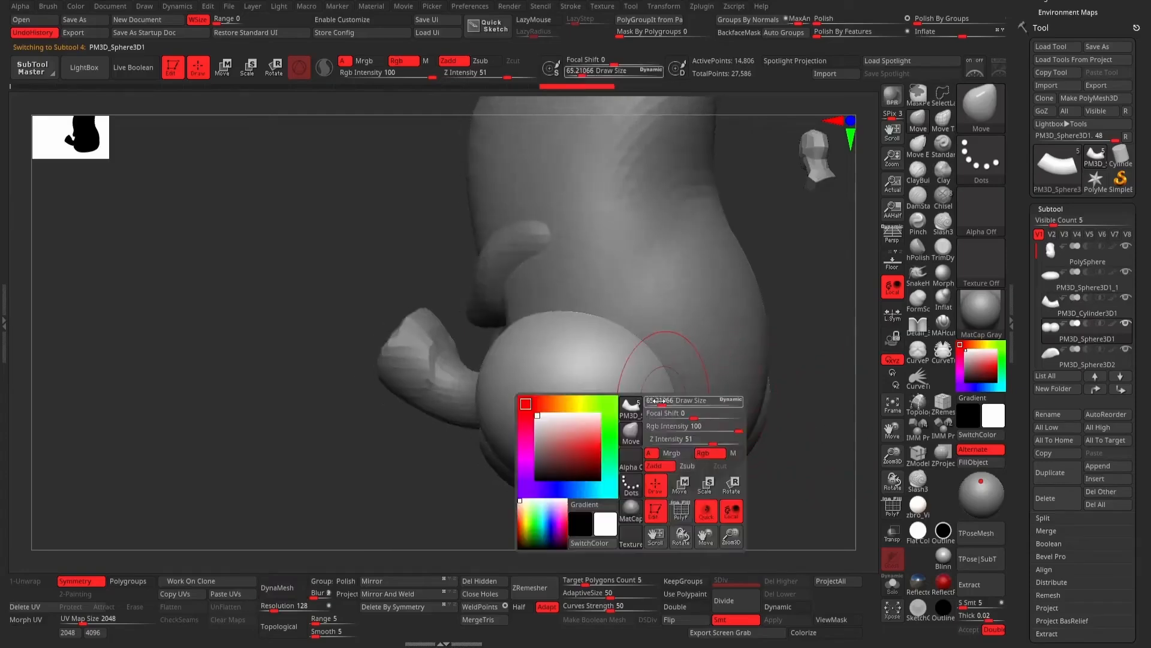
{"action": "left_click_drag", "start_coordinate": [660, 400], "coordinate": [684, 387]}
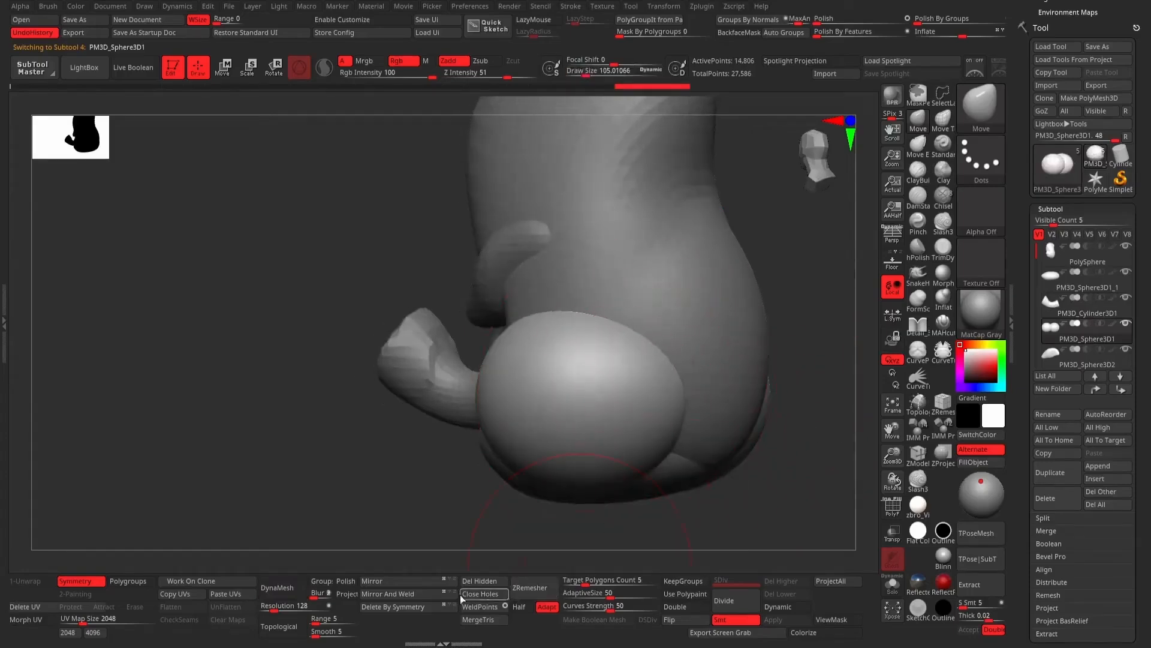
{"action": "key", "text": "ctrl+z"}
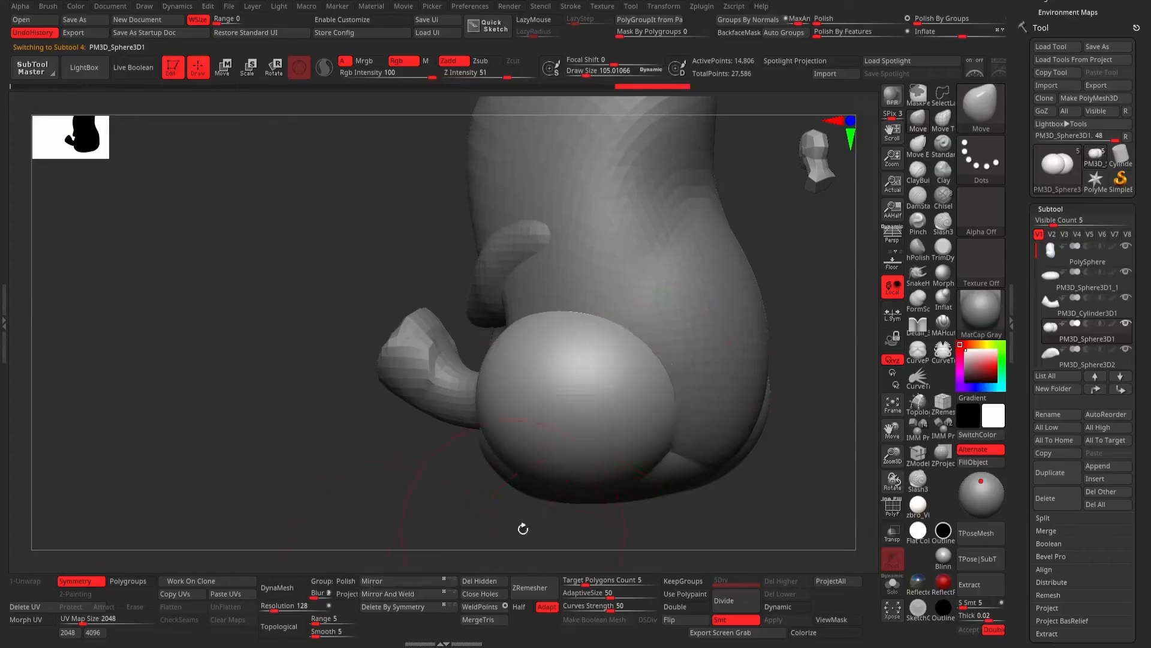
{"action": "mouse_move", "coordinate": [668, 388]}
{"action": "left_mouse_down"}
{"action": "mouse_move", "coordinate": [709, 379]}
{"action": "mouse_move", "coordinate": [697, 388]}
{"action": "left_mouse_up"}
{"action": "mouse_move", "coordinate": [786, 450]}
{"action": "left_mouse_down"}
{"action": "mouse_move", "coordinate": [796, 482]}
{"action": "mouse_move", "coordinate": [666, 359]}
{"action": "left_mouse_up"}
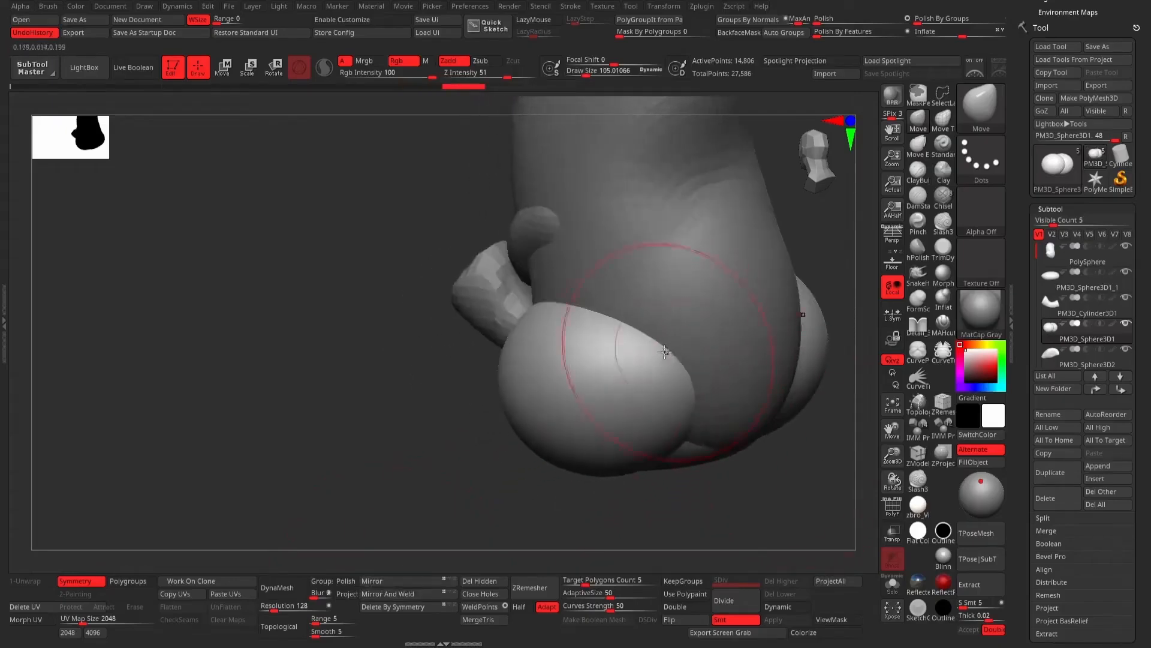
{"action": "mouse_move", "coordinate": [665, 352]}
{"action": "right_mouse_down"}
{"action": "mouse_move", "coordinate": [757, 336]}
{"action": "mouse_move", "coordinate": [784, 319]}
{"action": "right_mouse_up"}
{"action": "left_click_drag", "start_coordinate": [784, 319], "coordinate": [825, 465], "text": "alt"}
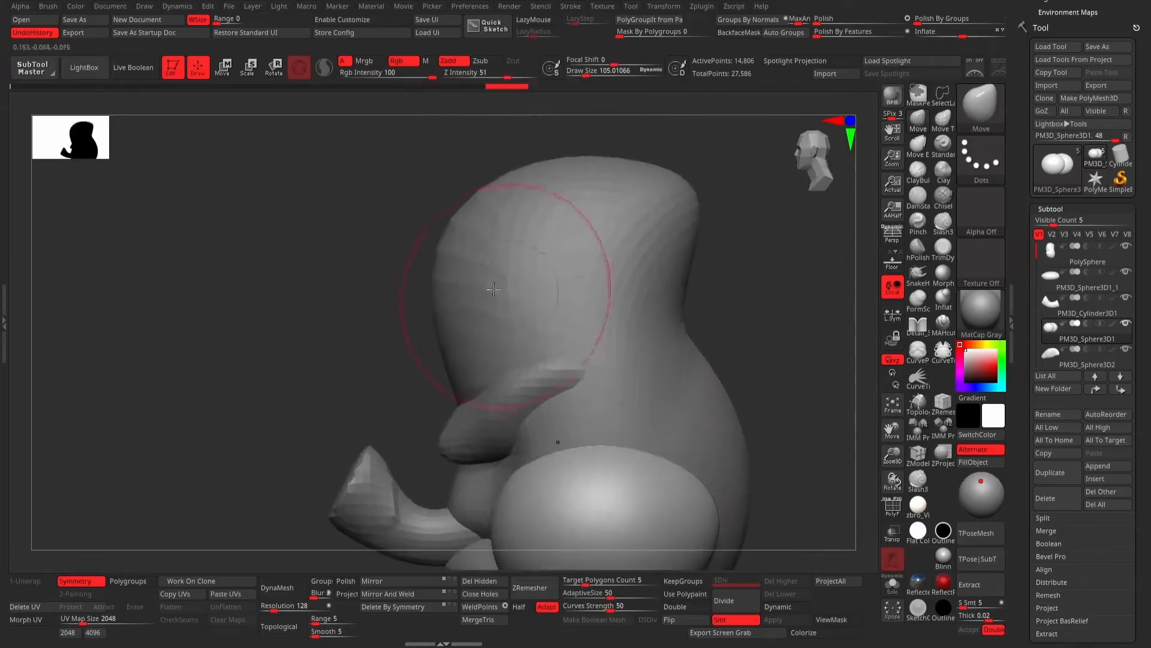
Select the head and pull its upper back outward and shape the nape below, using draw sizes of about 224 and 91.
{"action": "left_click_drag", "start_coordinate": [494, 289], "coordinate": [472, 337]}
{"action": "right_click_drag", "start_coordinate": [362, 362], "coordinate": [375, 363], "text": "ctrl"}
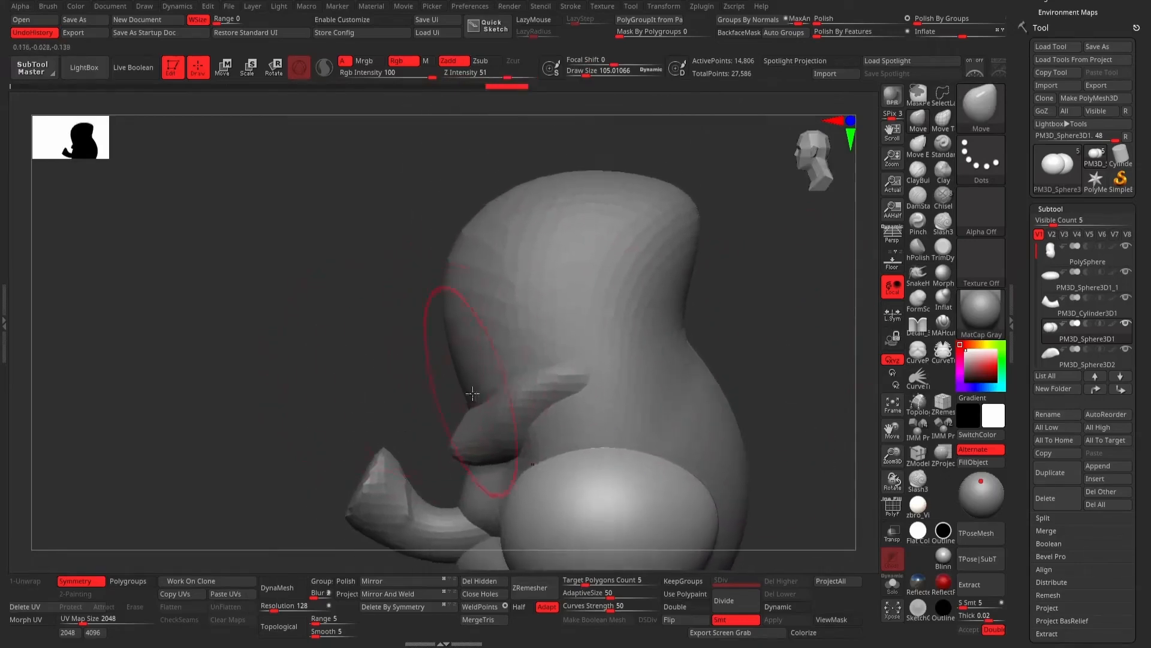
{"action": "key", "text": "space"}
{"action": "left_click_drag", "start_coordinate": [594, 409], "coordinate": [633, 397]}
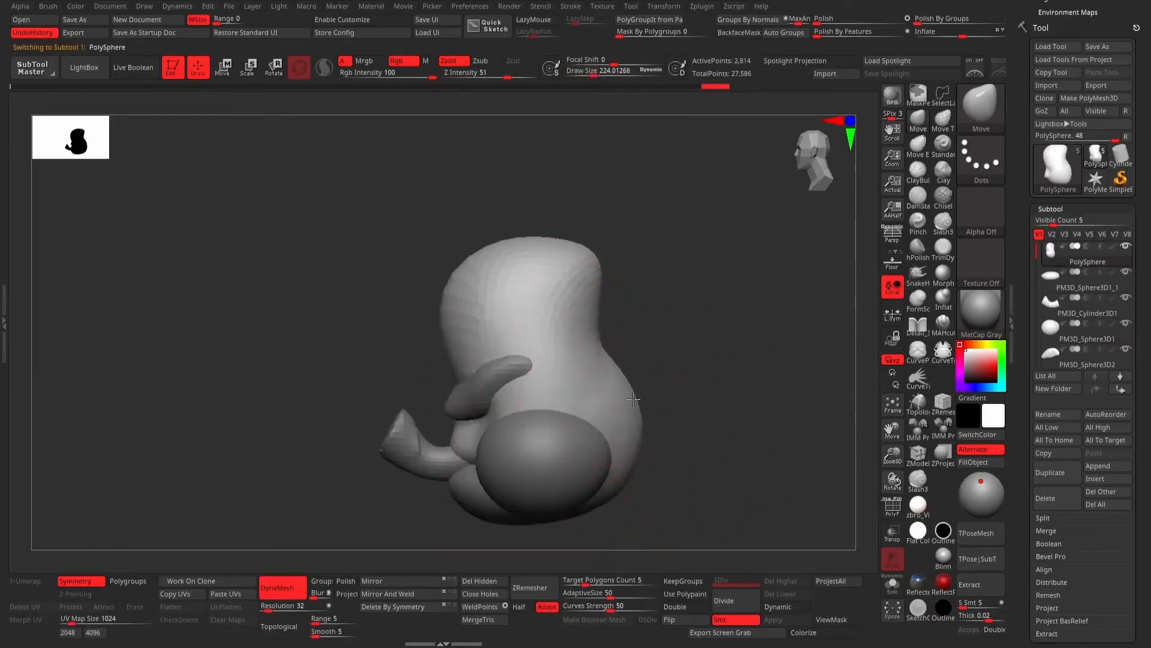
{"action": "mouse_move", "coordinate": [598, 251]}
{"action": "left_mouse_down"}
{"action": "mouse_move", "coordinate": [633, 256]}
{"action": "mouse_move", "coordinate": [624, 292]}
{"action": "left_mouse_up"}
{"action": "key", "text": "space"}
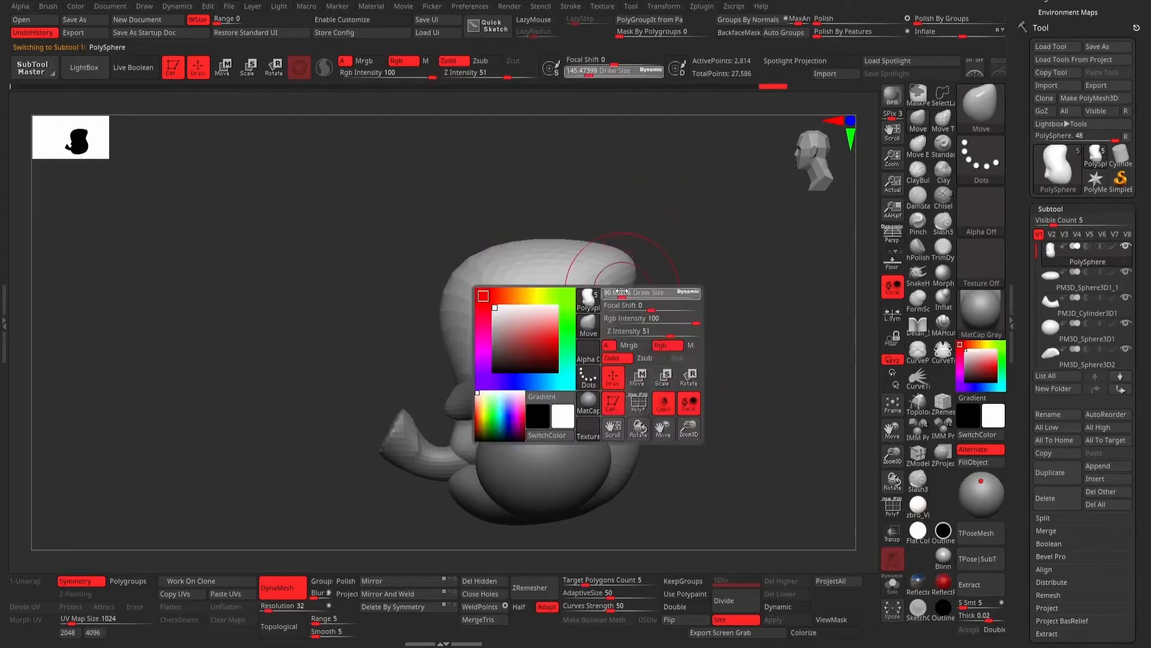
{"action": "left_click_drag", "start_coordinate": [611, 343], "coordinate": [617, 338]}
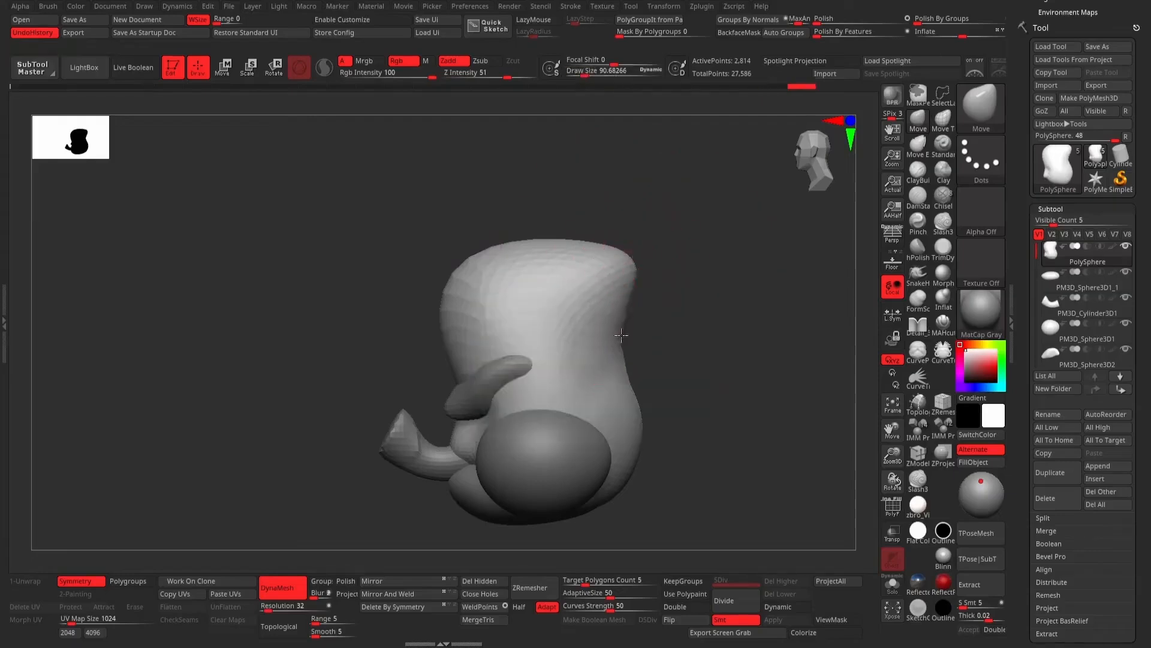
Push the forehead back into a rounder slope with the Move brush at a draw size of about 224.
{"action": "key", "text": "space"}
{"action": "left_click_drag", "start_coordinate": [526, 271], "coordinate": [532, 274]}
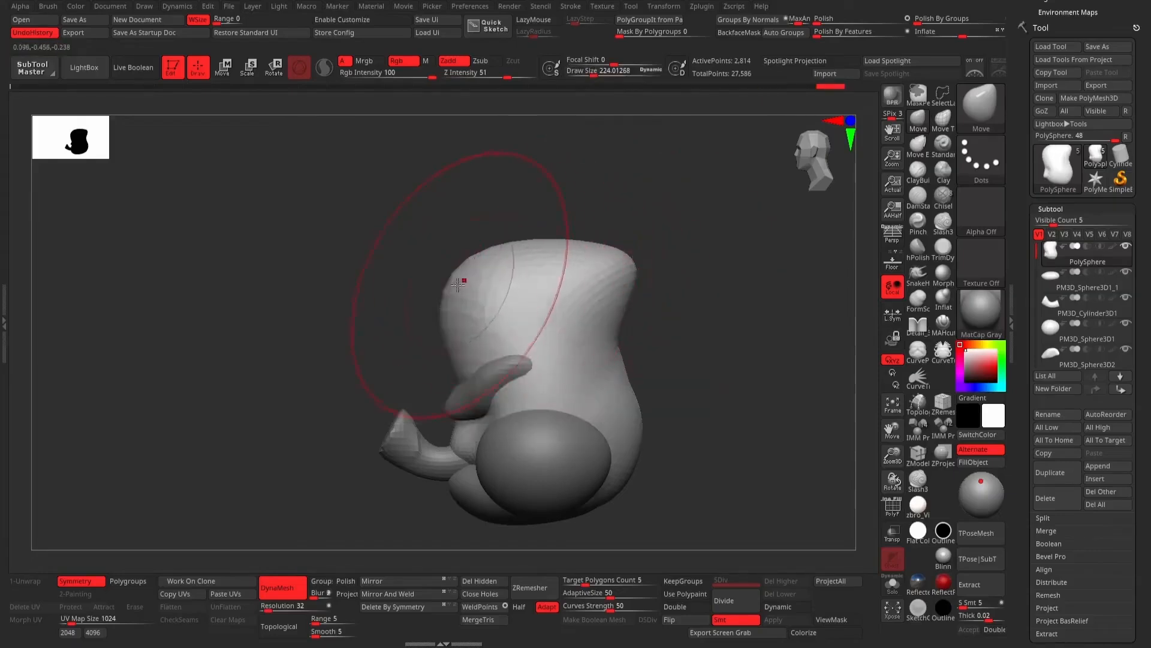
{"action": "left_click_drag", "start_coordinate": [442, 283], "coordinate": [466, 293]}
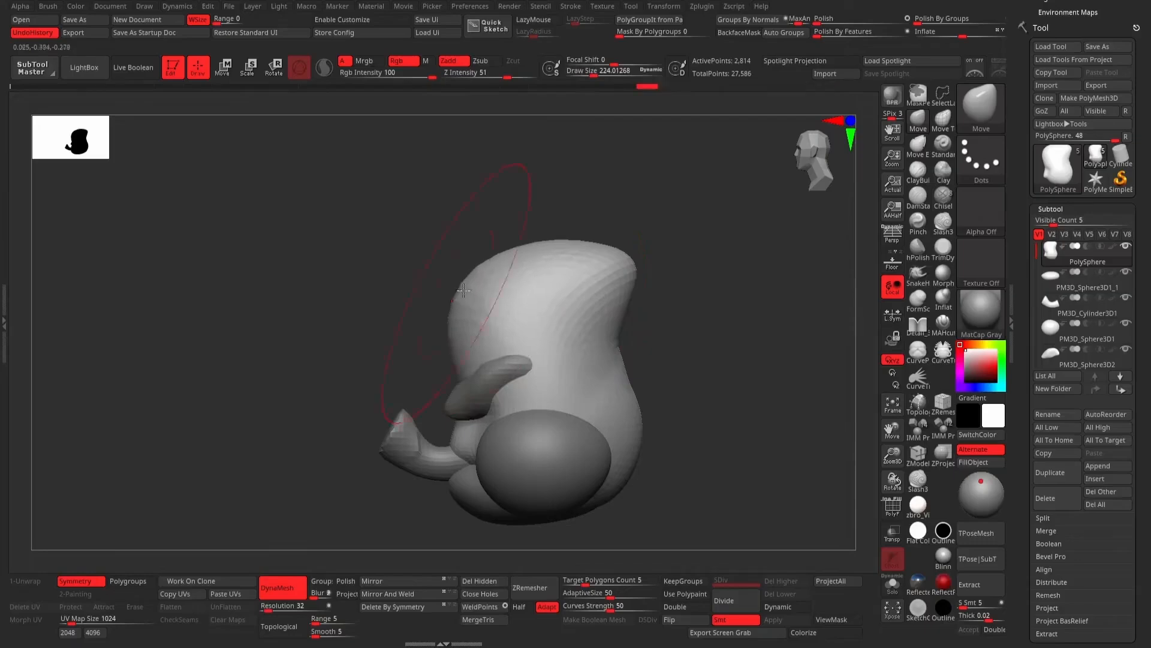
{"action": "left_click_drag", "start_coordinate": [602, 246], "coordinate": [609, 247]}
Pull the upper rear corner of the head into a sharper point with the Move brush at a draw size of about 91.
{"action": "key", "text": "space"}
{"action": "mouse_move", "coordinate": [635, 298]}
{"action": "left_mouse_down"}
{"action": "mouse_move", "coordinate": [621, 295]}
{"action": "mouse_move", "coordinate": [632, 281]}
{"action": "left_mouse_up"}
{"action": "left_click_drag", "start_coordinate": [609, 243], "coordinate": [606, 251]}
{"action": "left_click_drag", "start_coordinate": [618, 334], "coordinate": [623, 336]}
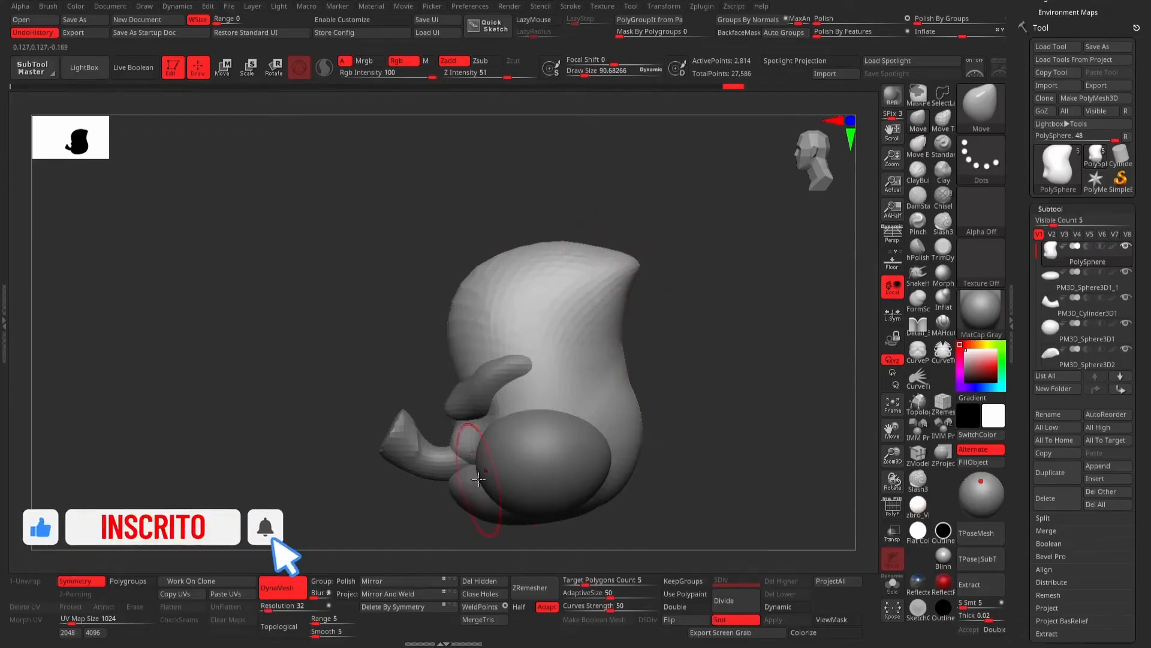
Select the chin and pull its front forward under the snout, using draw sizes of about 183 and 65.
{"action": "key", "text": "space"}
{"action": "left_click_drag", "start_coordinate": [462, 454], "coordinate": [474, 456]}
{"action": "left_click", "coordinate": [469, 507], "text": "alt"}
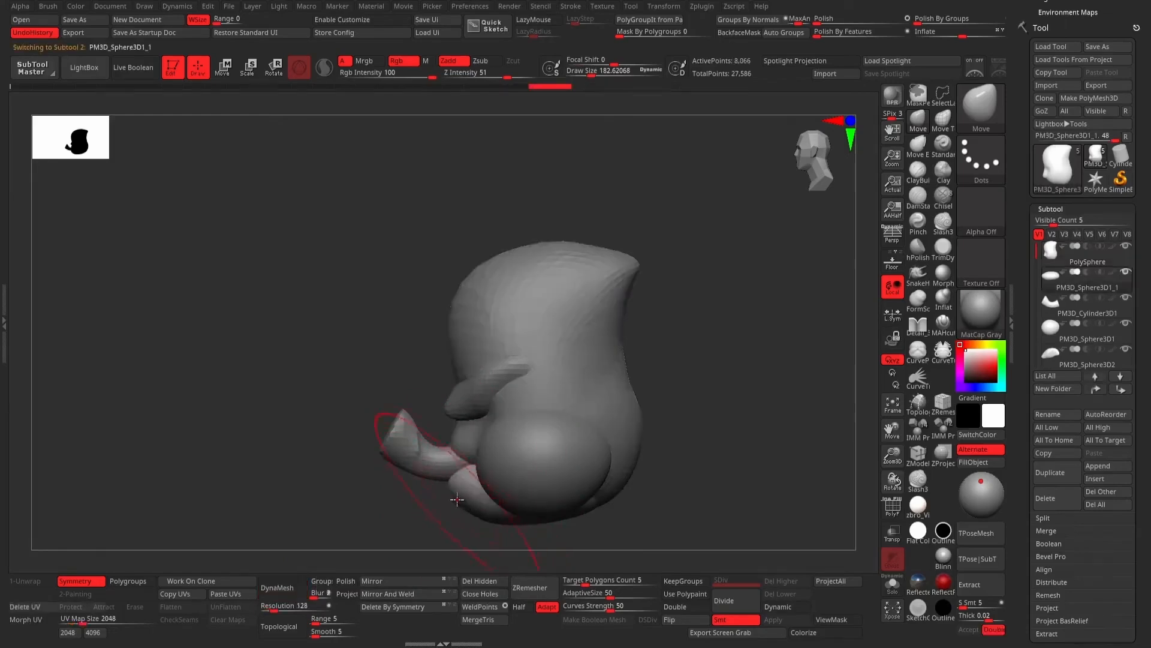
{"action": "mouse_move", "coordinate": [457, 500]}
{"action": "left_mouse_down"}
{"action": "mouse_move", "coordinate": [427, 497]}
{"action": "mouse_move", "coordinate": [431, 486]}
{"action": "left_mouse_up"}
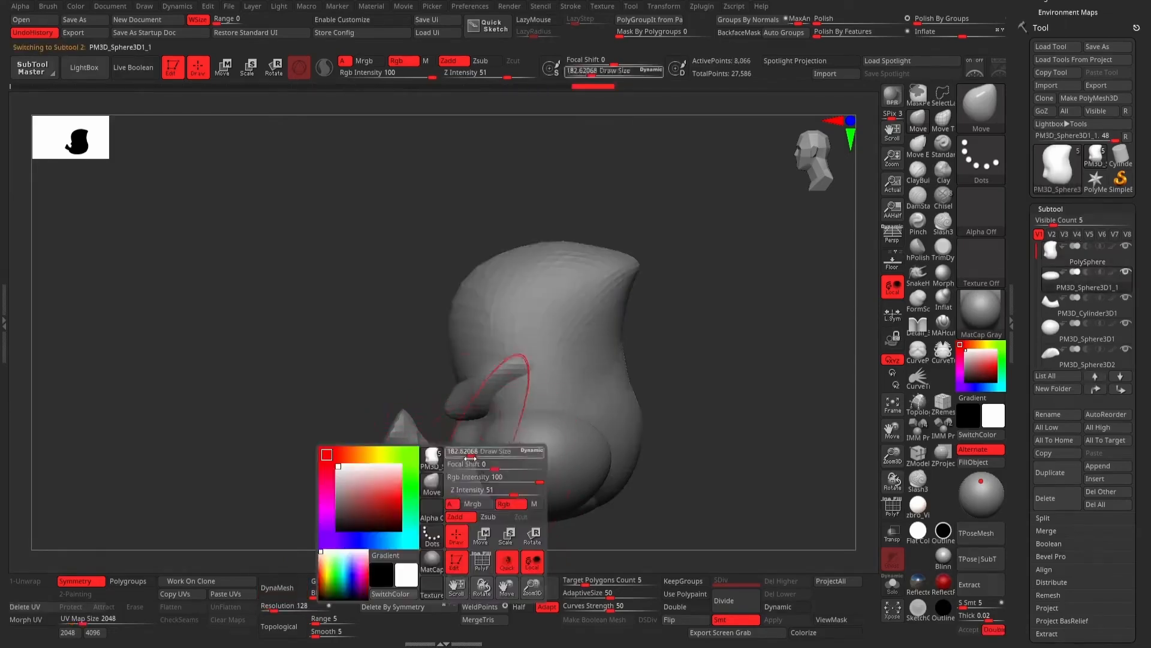
{"action": "key", "text": "space"}
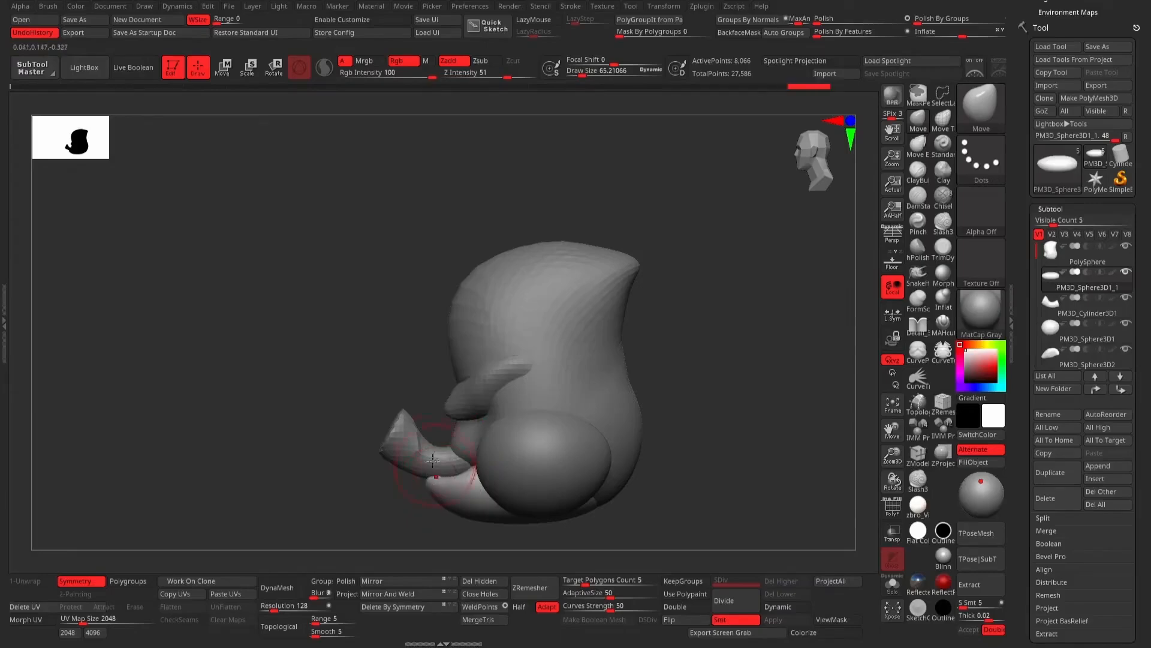
Select the snout and extend its front end farther forward with the Move brush at a draw size of about 164.
{"action": "left_click", "coordinate": [414, 447], "text": "alt"}
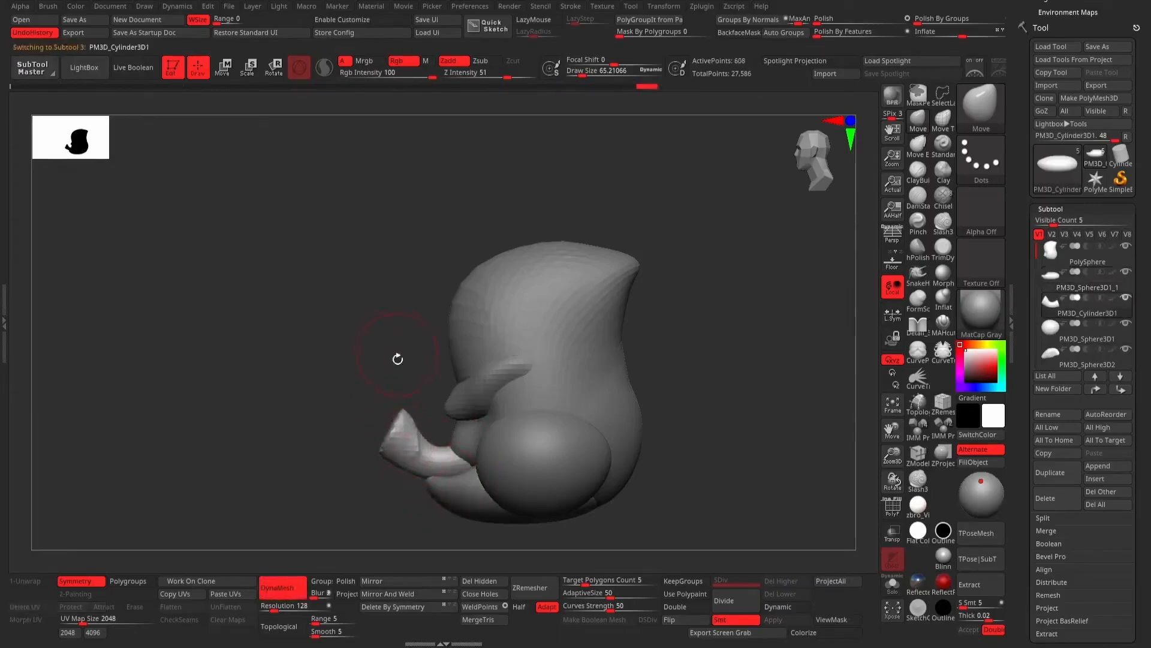
{"action": "key", "text": "space"}
{"action": "left_click", "coordinate": [401, 418]}
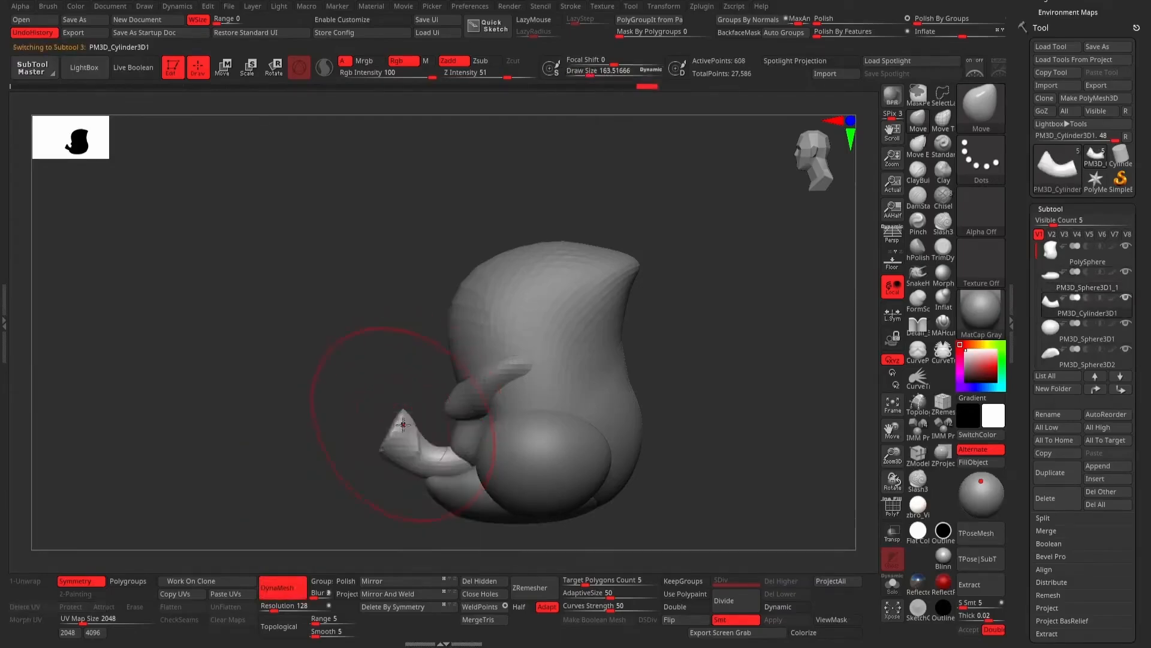
{"action": "mouse_move", "coordinate": [400, 420]}
{"action": "left_mouse_down"}
{"action": "mouse_move", "coordinate": [379, 438]}
{"action": "mouse_move", "coordinate": [382, 422]}
{"action": "mouse_move", "coordinate": [425, 447]}
{"action": "left_mouse_up"}
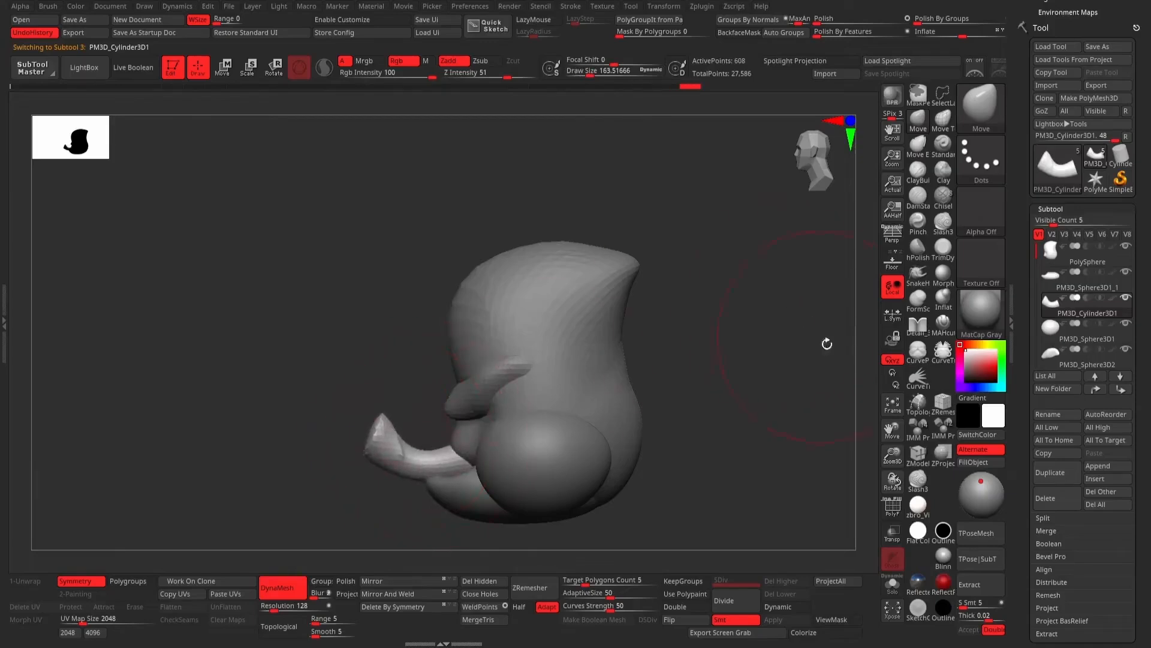
{"action": "mouse_move", "coordinate": [689, 409]}
{"action": "left_mouse_down"}
{"action": "mouse_move", "coordinate": [712, 408]}
{"action": "mouse_move", "coordinate": [671, 404]}
{"action": "mouse_move", "coordinate": [669, 414]}
{"action": "left_mouse_up"}
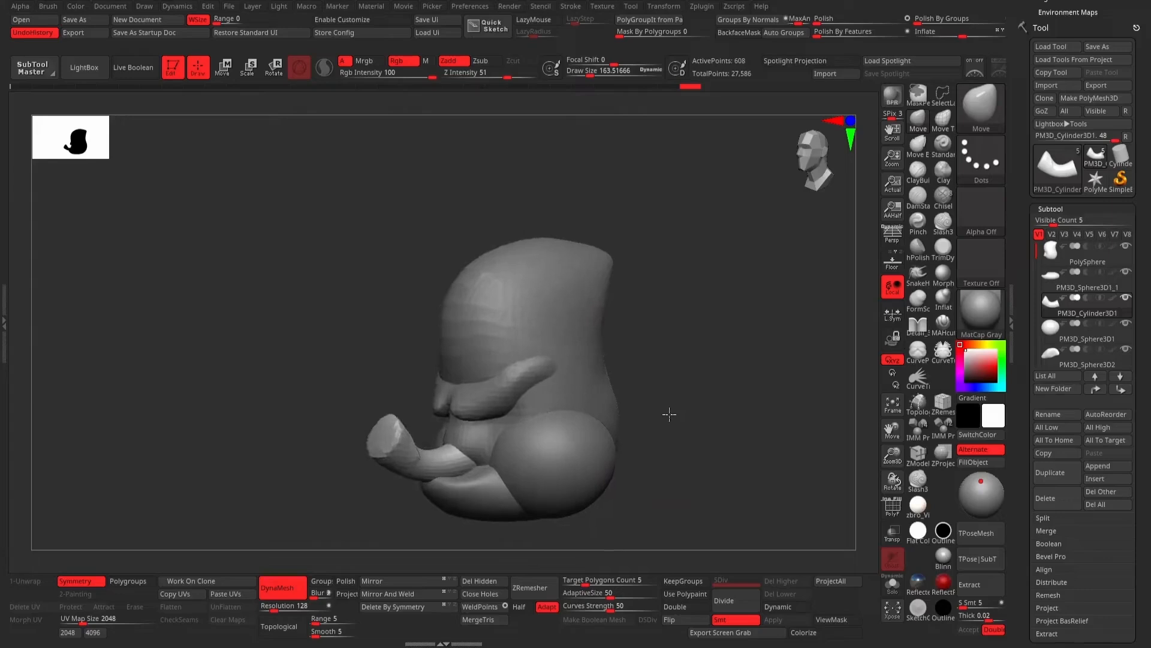
Push the cheeks slightly outward at the rear and pull the back of the head outward, using a draw size of about 164.
{"action": "left_click", "coordinate": [588, 473], "text": "alt"}
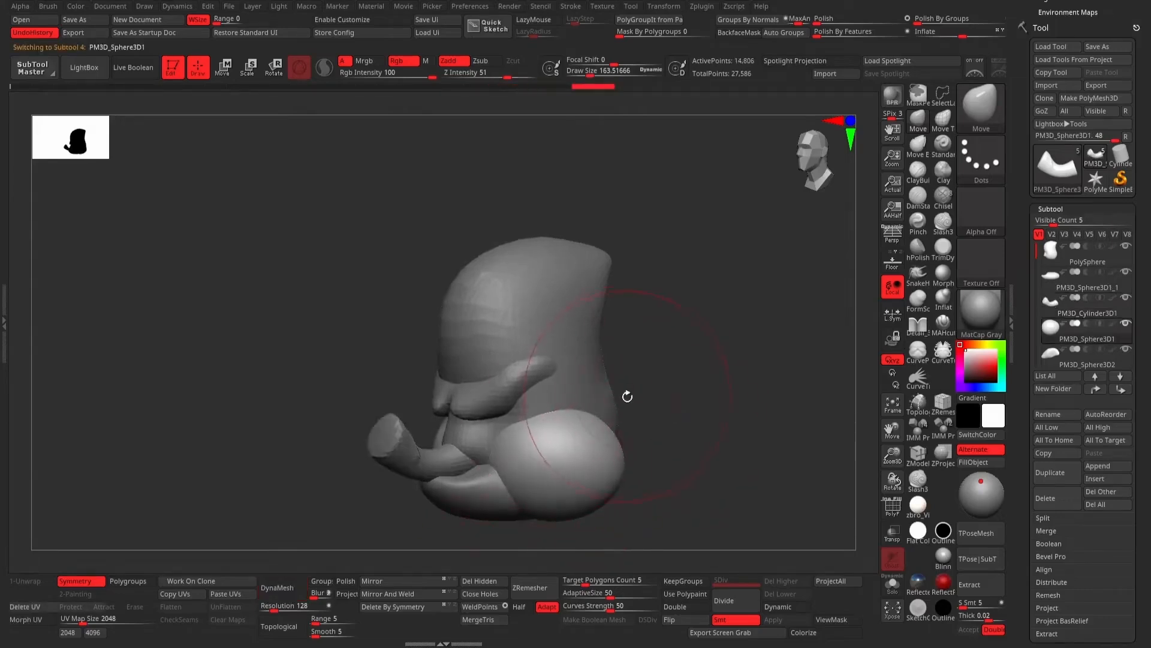
{"action": "left_click_drag", "start_coordinate": [656, 381], "coordinate": [673, 389]}
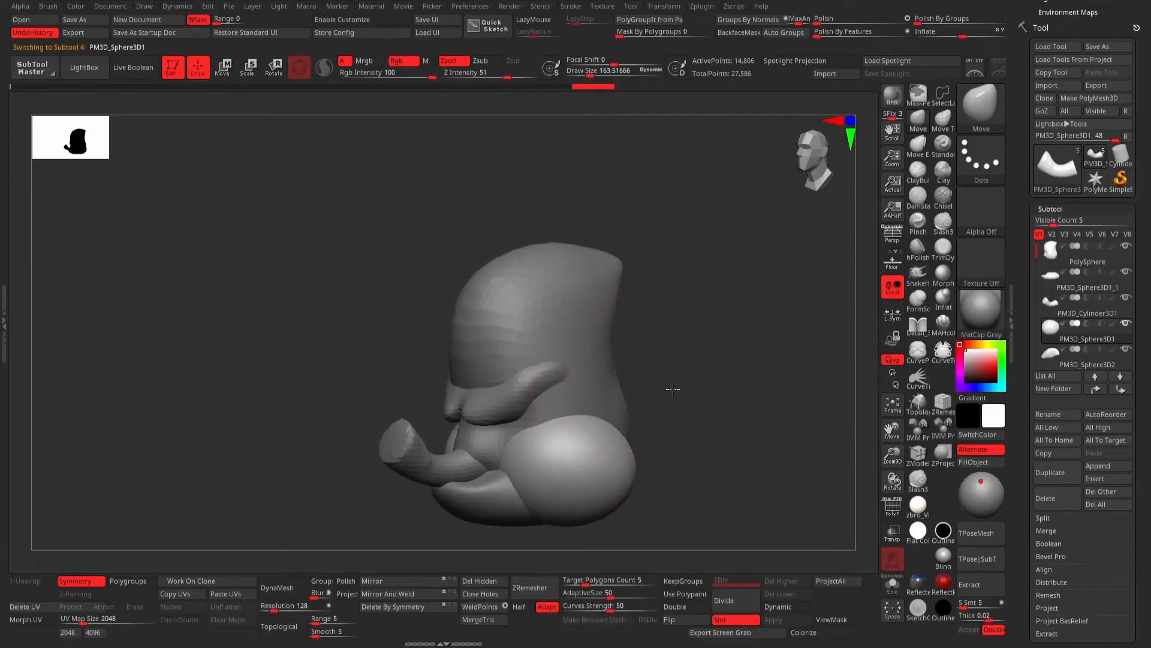
{"action": "left_click", "coordinate": [611, 274], "text": "alt"}
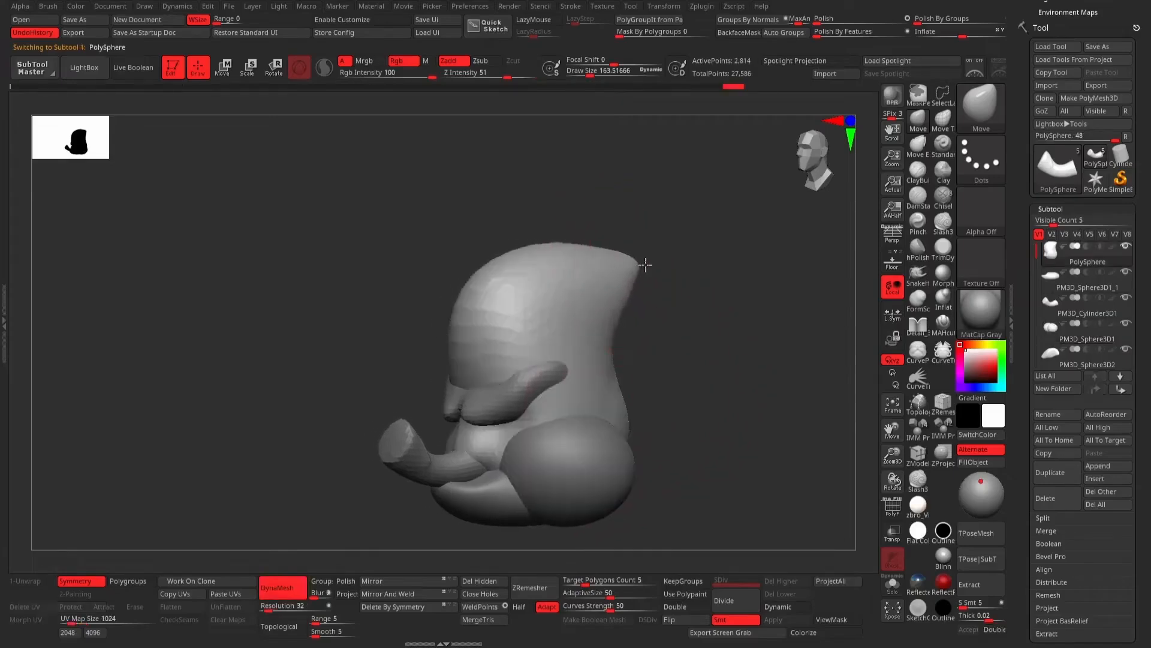
{"action": "mouse_move", "coordinate": [645, 264]}
{"action": "left_mouse_down"}
{"action": "mouse_move", "coordinate": [590, 414]}
{"action": "mouse_move", "coordinate": [623, 431]}
{"action": "mouse_move", "coordinate": [628, 350]}
{"action": "left_mouse_up"}
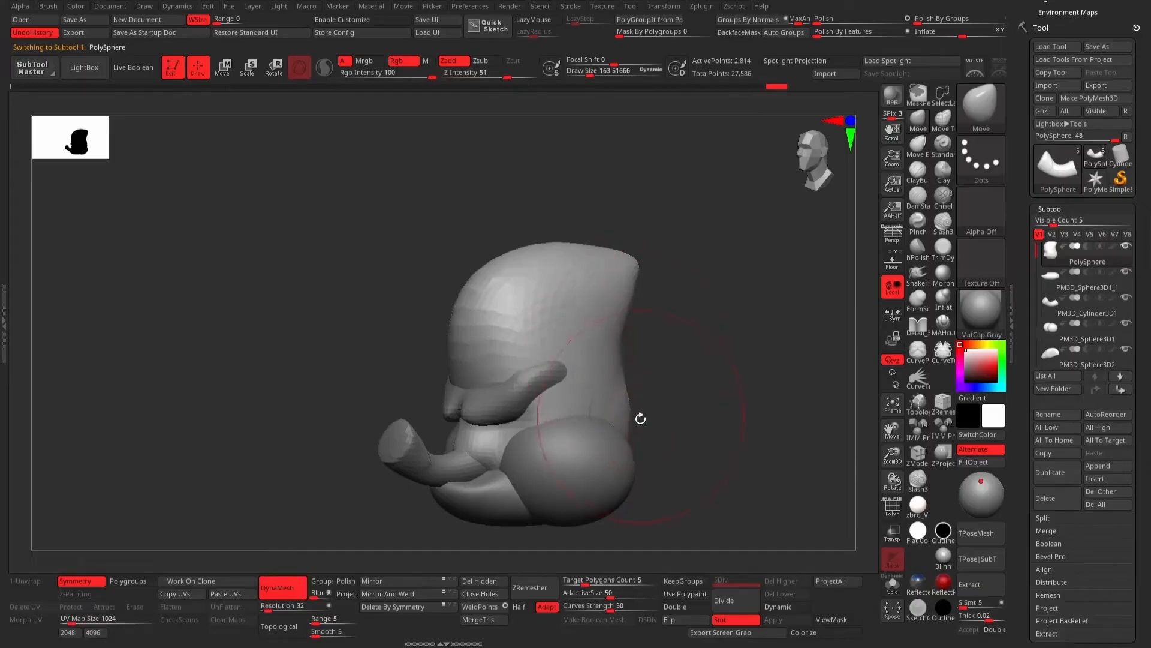
{"action": "left_click_drag", "start_coordinate": [631, 420], "coordinate": [647, 425]}
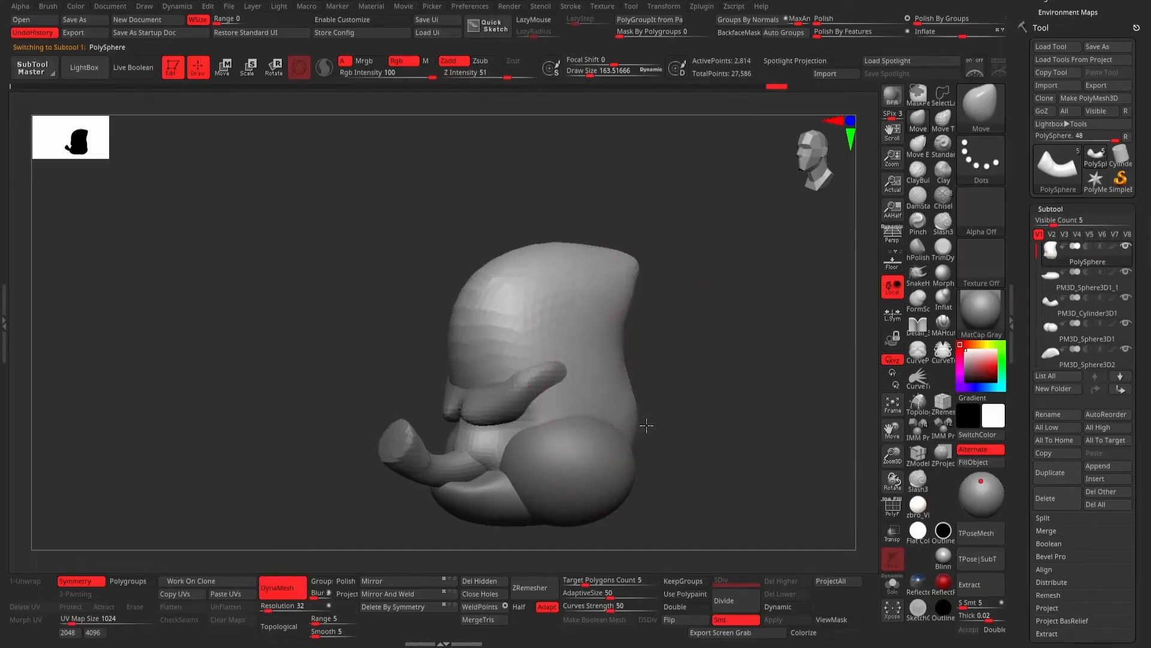
Select the cheeks and pull their upper and front edges toward the brow and snout with the Move brush.
{"action": "left_click", "coordinate": [599, 503]}
{"action": "key", "text": "ctrl+z"}
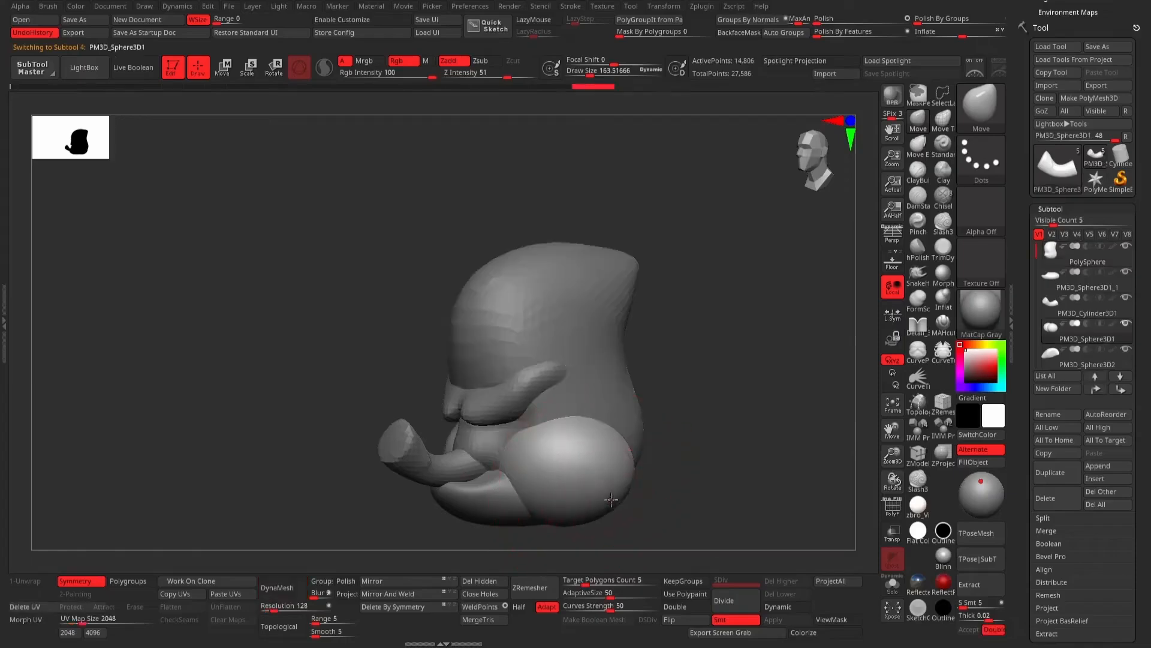
{"action": "left_click_drag", "start_coordinate": [612, 499], "coordinate": [581, 460]}
{"action": "left_click_drag", "start_coordinate": [560, 421], "coordinate": [526, 396]}
{"action": "mouse_move", "coordinate": [519, 459]}
{"action": "left_mouse_down"}
{"action": "mouse_move", "coordinate": [466, 488]}
{"action": "mouse_move", "coordinate": [523, 500]}
{"action": "mouse_move", "coordinate": [503, 504]}
{"action": "left_mouse_up"}
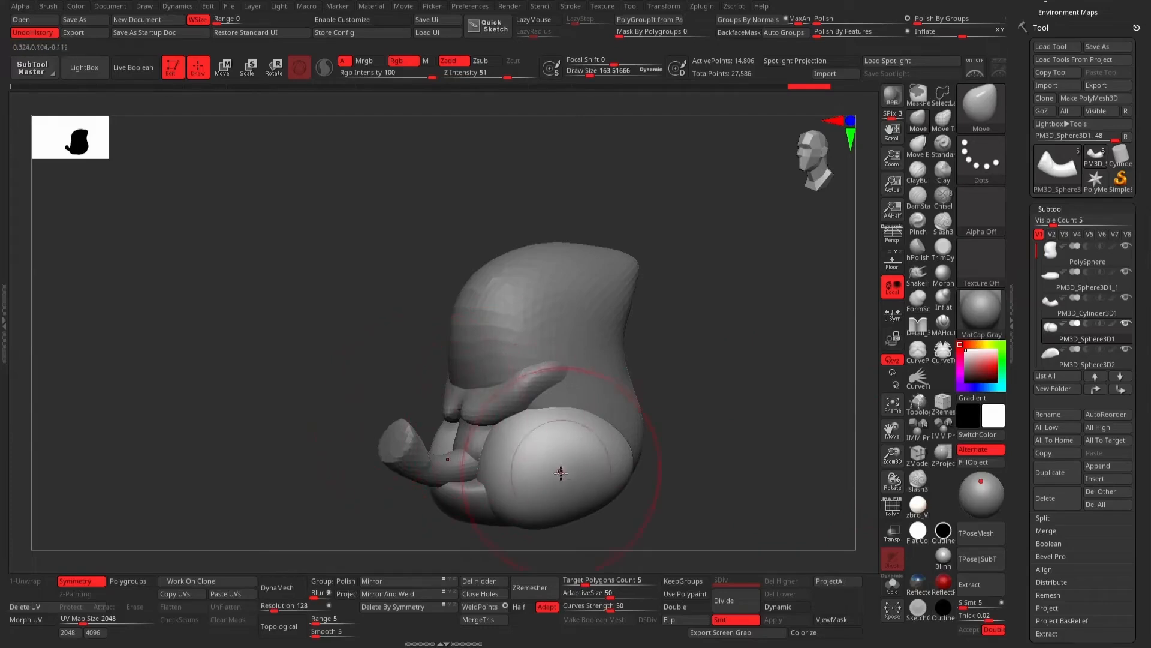
Refine the cheeks' rear and front contours into fuller ovals around the snout with the Move brush and smooth the surface.
{"action": "left_click_drag", "start_coordinate": [595, 484], "coordinate": [624, 501]}
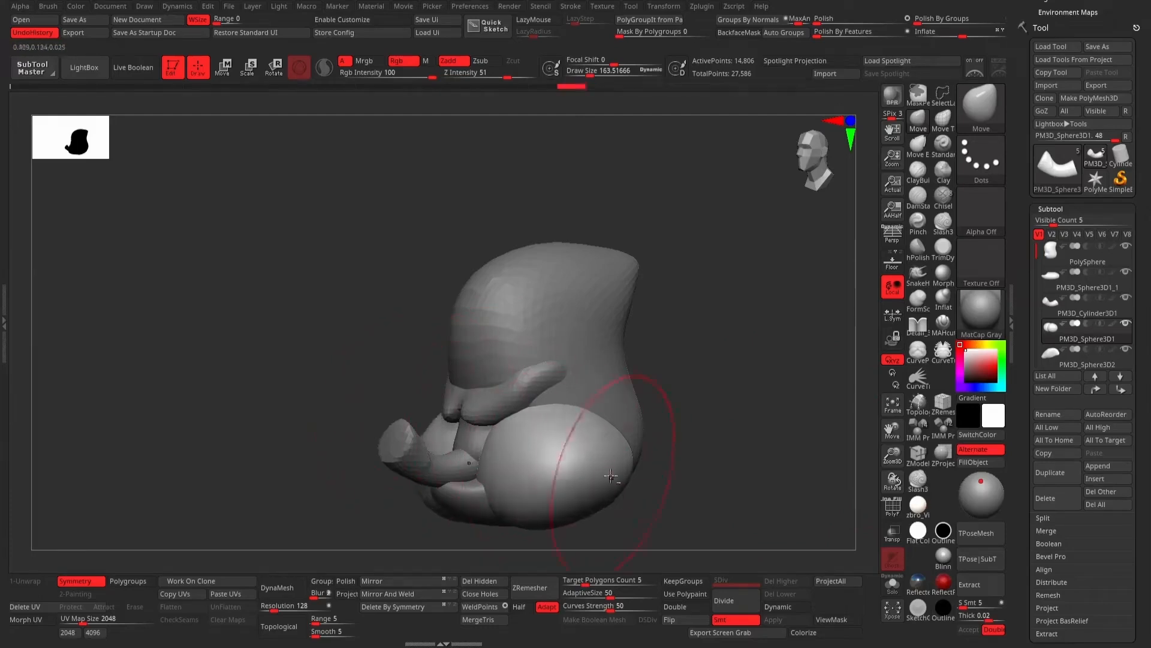
{"action": "mouse_move", "coordinate": [616, 458]}
{"action": "left_mouse_down"}
{"action": "mouse_move", "coordinate": [640, 463]}
{"action": "mouse_move", "coordinate": [629, 463]}
{"action": "left_mouse_up"}
{"action": "left_click_drag", "start_coordinate": [511, 471], "coordinate": [487, 462]}
{"action": "left_click_drag", "start_coordinate": [416, 444], "coordinate": [439, 415]}
{"action": "left_click_drag", "start_coordinate": [424, 496], "coordinate": [449, 484]}
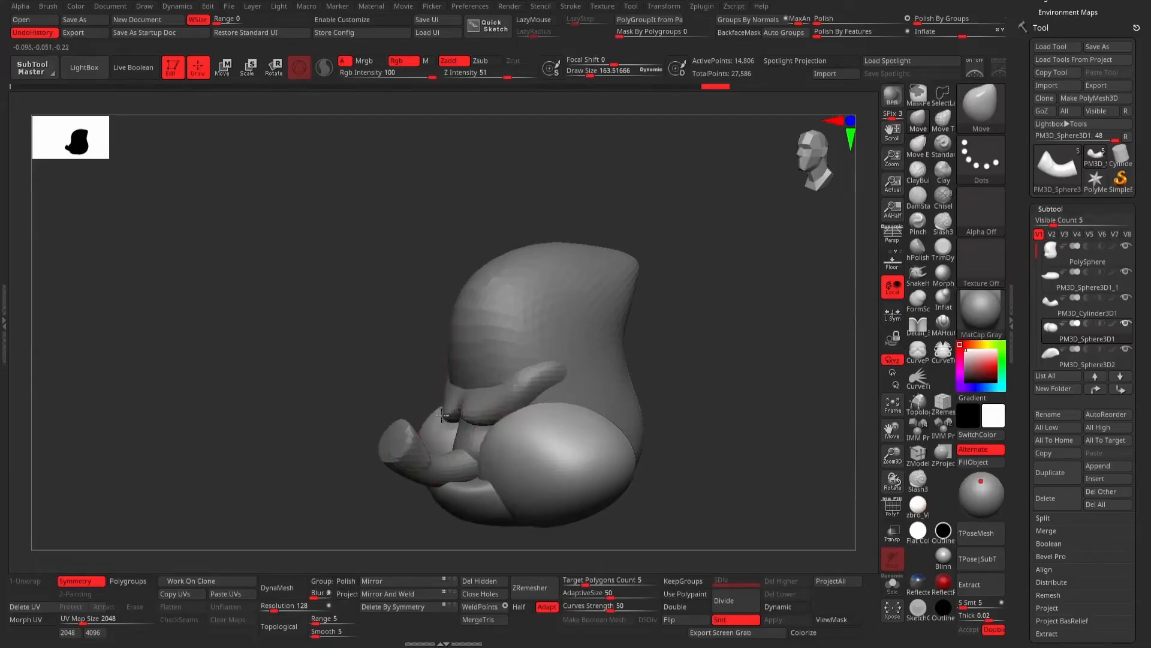
{"action": "mouse_move", "coordinate": [442, 415]}
{"action": "left_mouse_down"}
{"action": "mouse_move", "coordinate": [520, 431]}
{"action": "mouse_move", "coordinate": [529, 446]}
{"action": "left_mouse_up"}
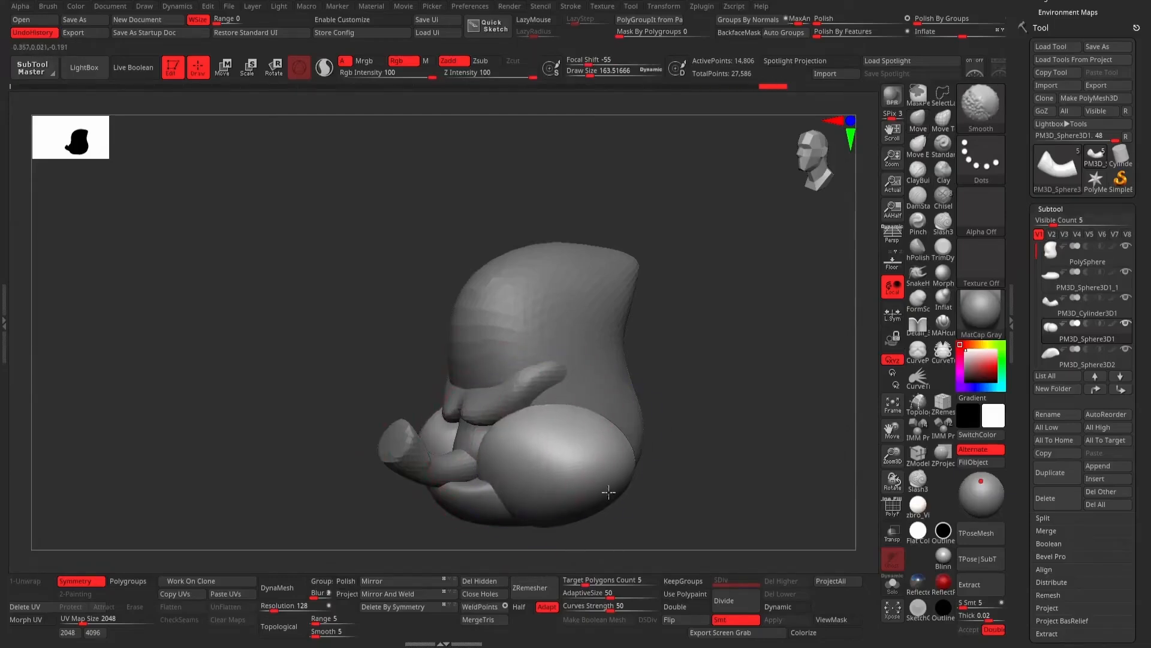
Select the brow and refine its lower inner contour above the snout with the Move brush at a draw size of about 31.
{"action": "left_click", "coordinate": [531, 386], "text": "alt"}
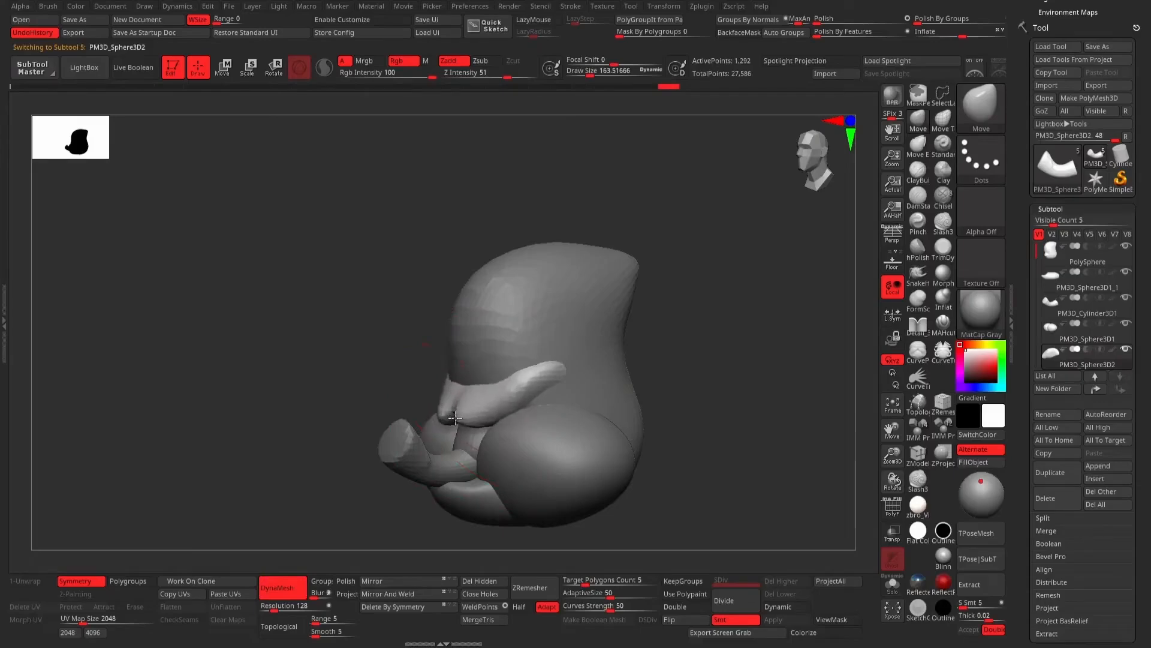
{"action": "key", "text": "space"}
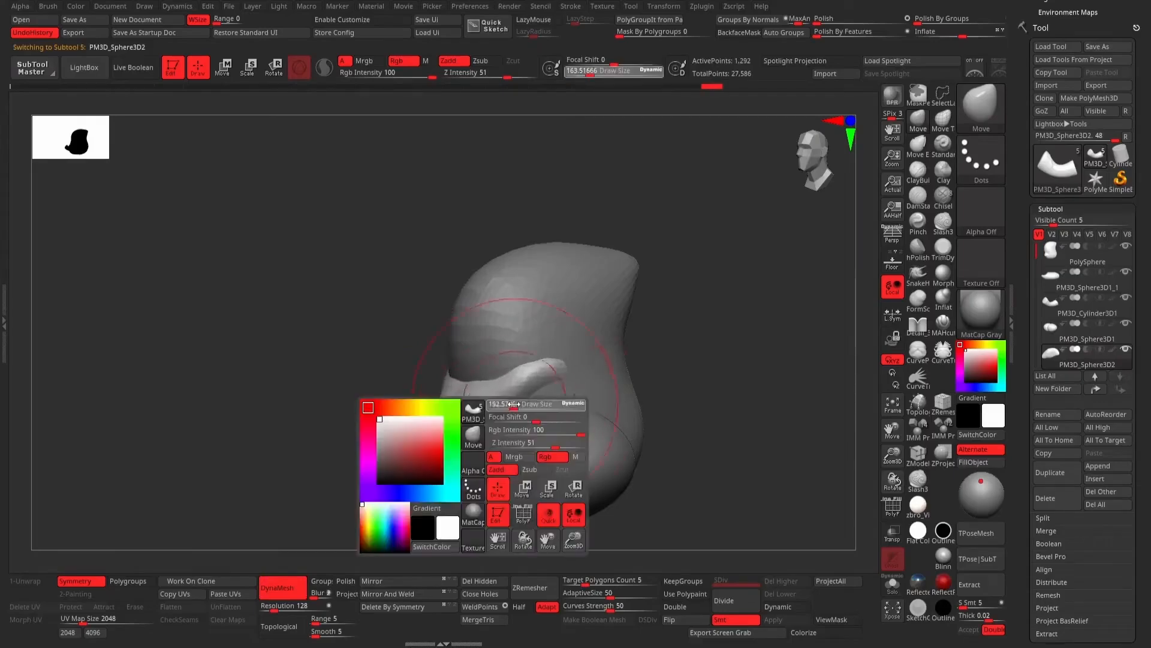
{"action": "left_click_drag", "start_coordinate": [499, 406], "coordinate": [518, 406]}
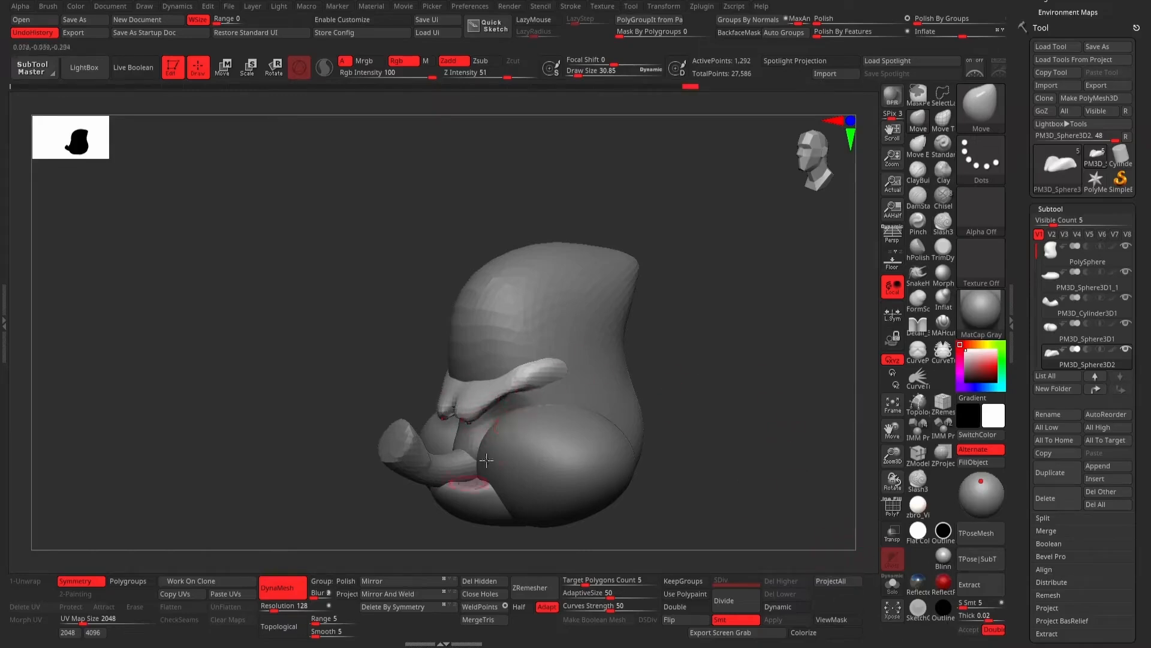
Select the cheeks and lift their upper edges slightly with the Move brush at a draw size of about 203.
{"action": "left_click_drag", "start_coordinate": [725, 397], "coordinate": [758, 386], "text": "shift"}
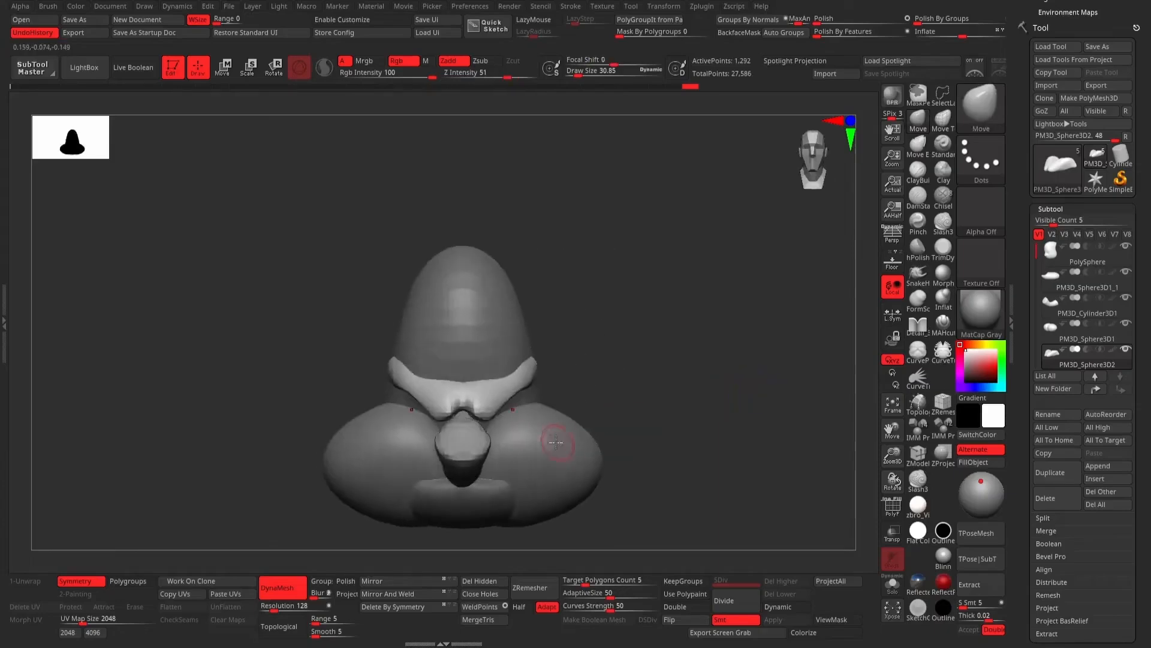
{"action": "key", "text": "space"}
{"action": "left_click_drag", "start_coordinate": [558, 440], "coordinate": [579, 439]}
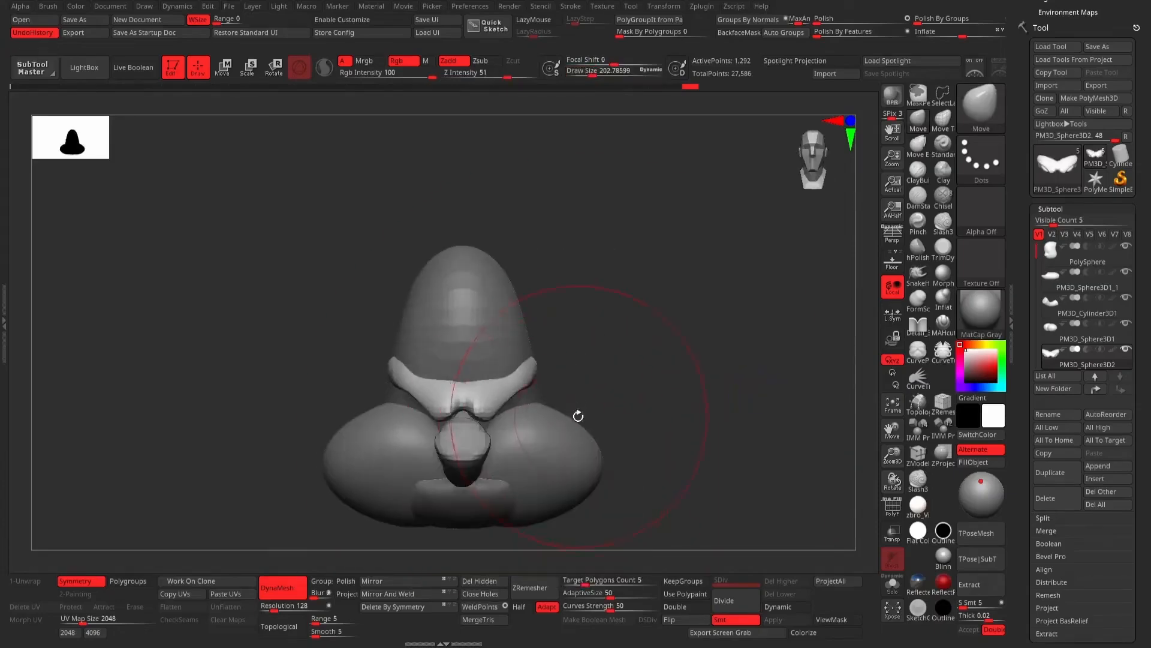
{"action": "left_click", "coordinate": [576, 419], "text": "alt"}
{"action": "mouse_move", "coordinate": [642, 390]}
{"action": "left_mouse_down"}
{"action": "mouse_move", "coordinate": [575, 408]}
{"action": "mouse_move", "coordinate": [575, 394]}
{"action": "left_mouse_up"}
{"action": "left_click_drag", "start_coordinate": [643, 329], "coordinate": [692, 318], "text": "shift"}
Select the head and widen its sides into a broad dome with the Move brush at a draw size of about 203.
{"action": "left_click", "coordinate": [513, 321], "text": "alt"}
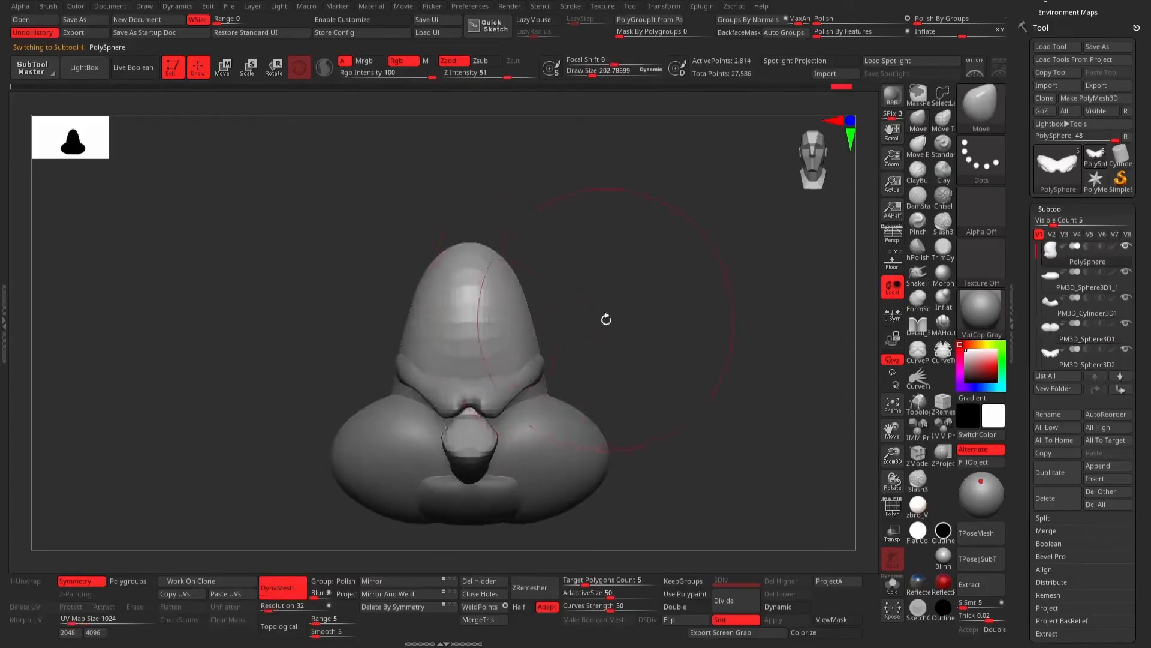
{"action": "mouse_move", "coordinate": [606, 319]}
{"action": "left_mouse_down"}
{"action": "mouse_move", "coordinate": [606, 355]}
{"action": "mouse_move", "coordinate": [584, 350]}
{"action": "mouse_move", "coordinate": [622, 342]}
{"action": "mouse_move", "coordinate": [607, 394]}
{"action": "mouse_move", "coordinate": [599, 384]}
{"action": "left_mouse_up"}
{"action": "left_click_drag", "start_coordinate": [555, 314], "coordinate": [582, 296]}
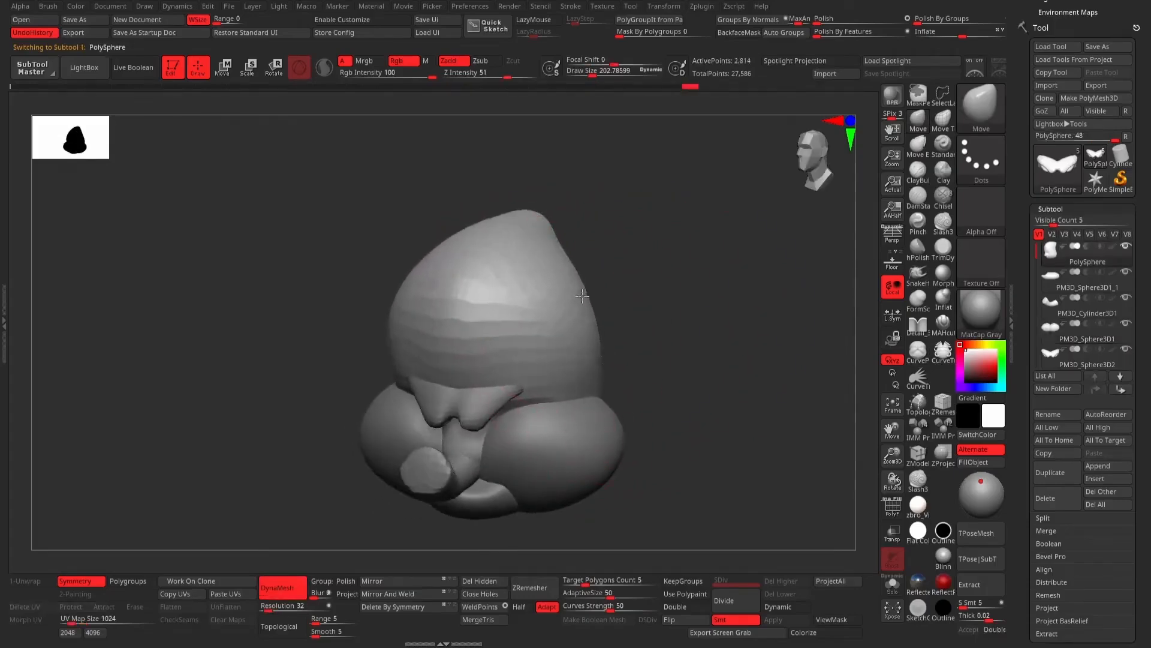
{"action": "mouse_move", "coordinate": [729, 313]}
{"action": "left_mouse_down"}
{"action": "mouse_move", "coordinate": [622, 346]}
{"action": "mouse_move", "coordinate": [694, 424]}
{"action": "mouse_move", "coordinate": [710, 489]}
{"action": "mouse_move", "coordinate": [768, 383]}
{"action": "mouse_move", "coordinate": [725, 336]}
{"action": "mouse_move", "coordinate": [840, 348]}
{"action": "left_mouse_up"}
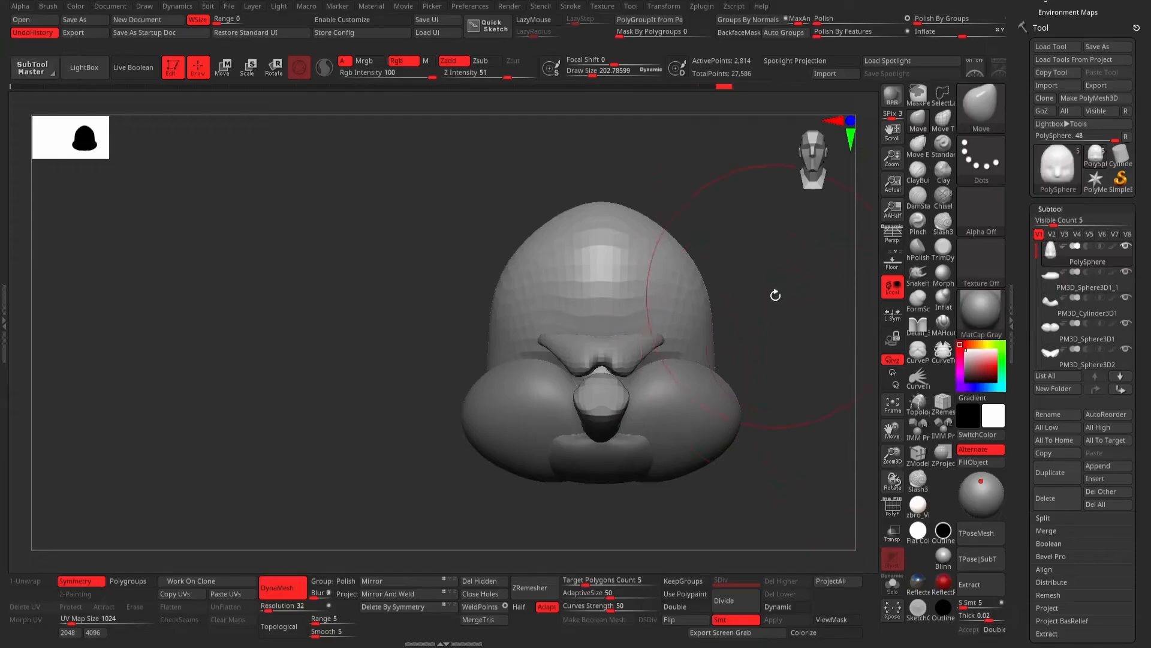
Select the cheeks and pull their outer sides inward with the Move brush at a draw size of about 128.
{"action": "mouse_move", "coordinate": [804, 391]}
{"action": "left_mouse_down", "text": "alt"}
{"action": "mouse_move", "coordinate": [674, 352]}
{"action": "mouse_move", "coordinate": [737, 373]}
{"action": "mouse_move", "coordinate": [714, 373]}
{"action": "left_mouse_up", "text": "alt"}
{"action": "key", "text": "space"}
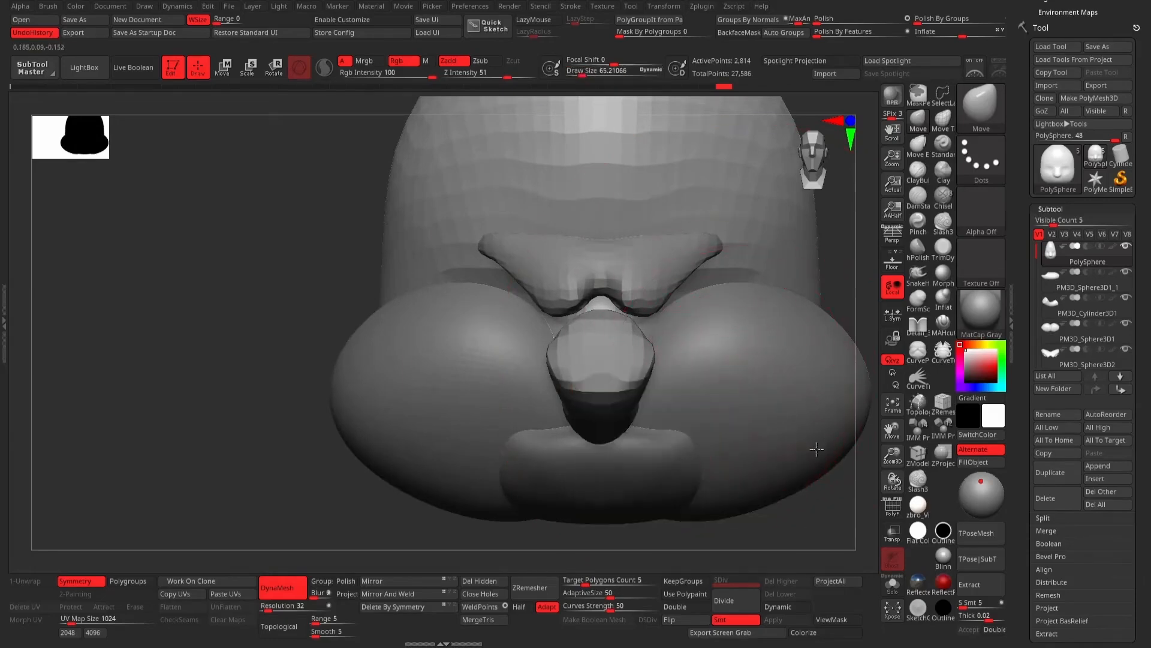
{"action": "left_click", "coordinate": [766, 426], "text": "alt"}
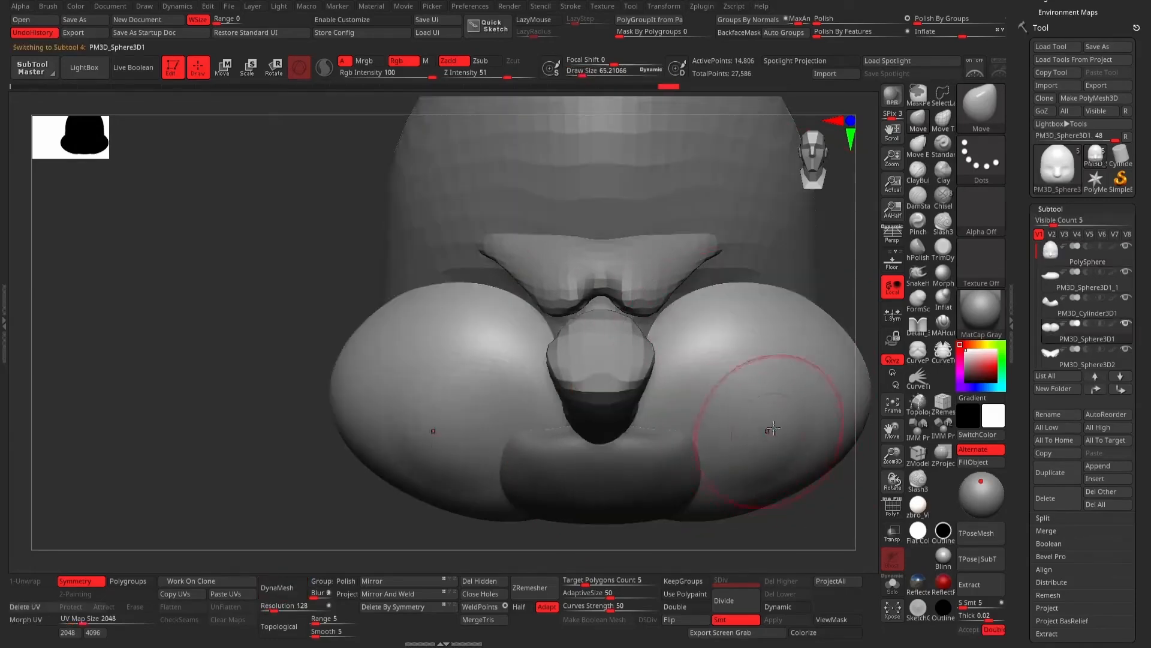
{"action": "key", "text": "shift"}
{"action": "key", "text": "space"}
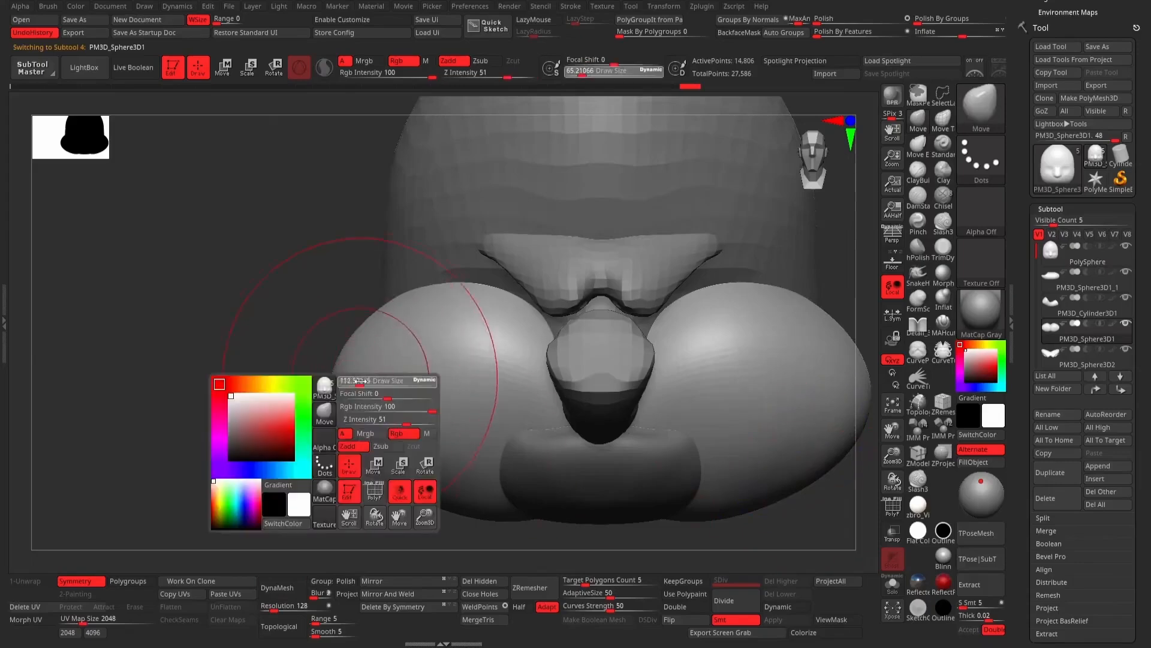
{"action": "left_click_drag", "start_coordinate": [351, 382], "coordinate": [378, 408]}
{"action": "left_click_drag", "start_coordinate": [288, 441], "coordinate": [456, 414]}
{"action": "left_click_drag", "start_coordinate": [608, 371], "coordinate": [621, 409], "text": "shift"}
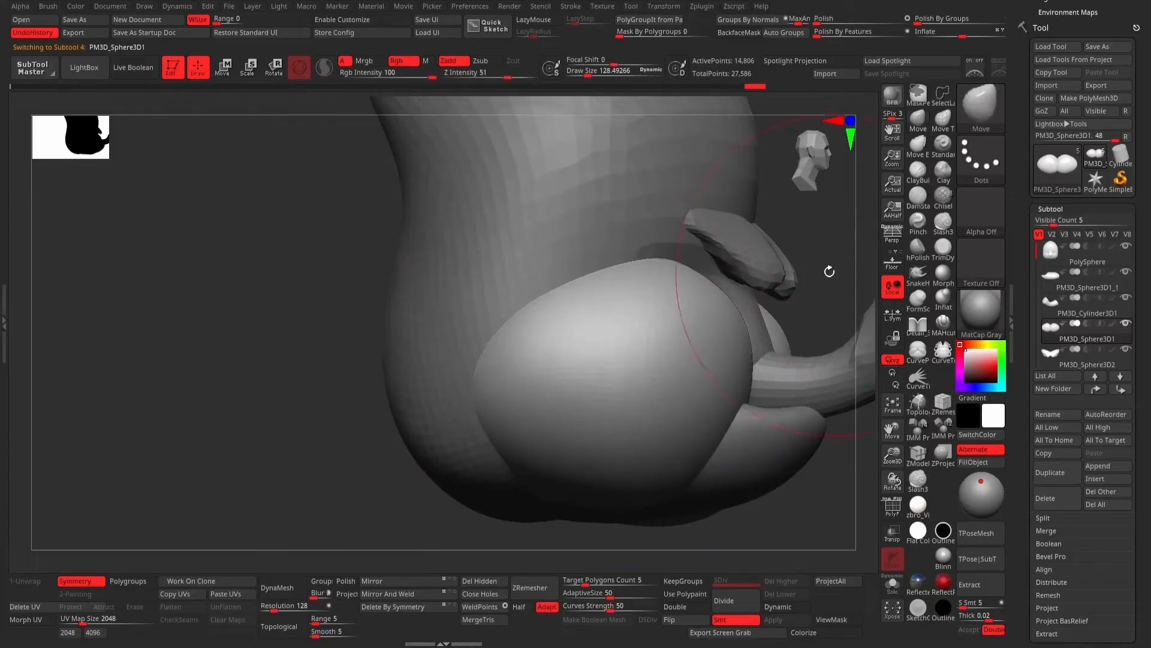
Select the brow and stretch its ends outward and upward with the Move brush at a draw size of about 128.
{"action": "mouse_move", "coordinate": [830, 267]}
{"action": "left_mouse_down"}
{"action": "mouse_move", "coordinate": [710, 334]}
{"action": "mouse_move", "coordinate": [662, 332]}
{"action": "left_mouse_up"}
{"action": "left_click_drag", "start_coordinate": [407, 324], "coordinate": [225, 347], "text": "alt"}
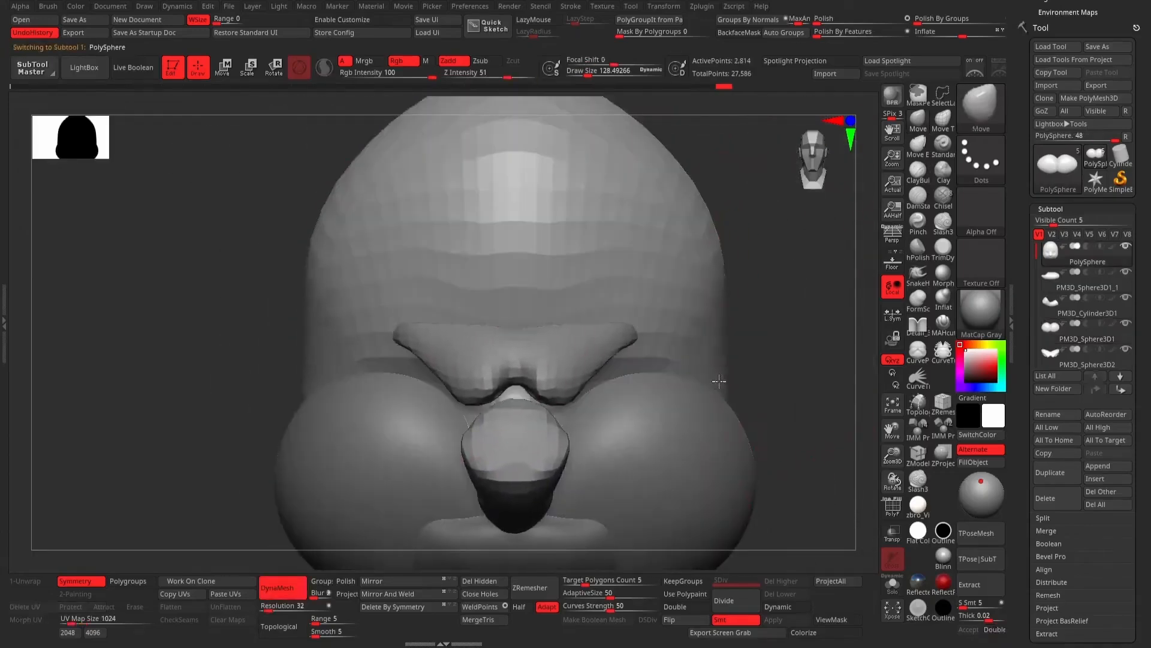
{"action": "left_click", "coordinate": [613, 342], "text": "alt"}
{"action": "left_click_drag", "start_coordinate": [629, 337], "coordinate": [714, 326]}
{"action": "mouse_move", "coordinate": [827, 312]}
{"action": "left_mouse_down"}
{"action": "mouse_move", "coordinate": [772, 307]}
{"action": "mouse_move", "coordinate": [714, 327]}
{"action": "left_mouse_up"}
{"action": "left_click_drag", "start_coordinate": [554, 364], "coordinate": [553, 355]}
{"action": "left_click_drag", "start_coordinate": [700, 323], "coordinate": [664, 309]}
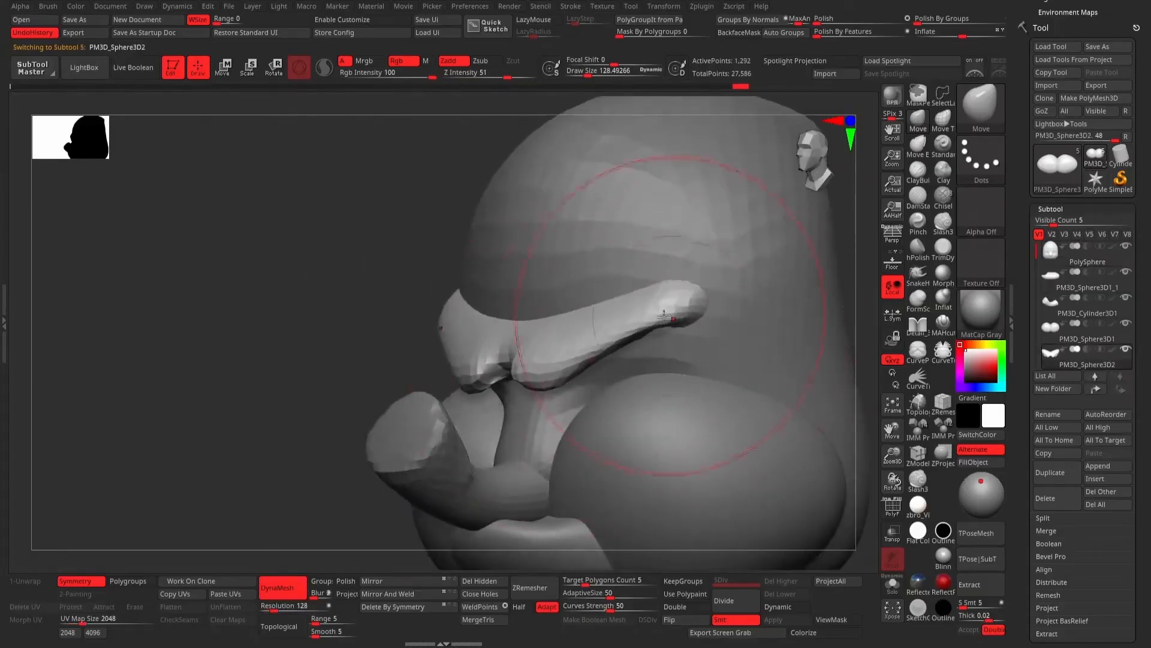
{"action": "left_click_drag", "start_coordinate": [360, 282], "coordinate": [439, 246]}
{"action": "left_click", "coordinate": [224, 67]}
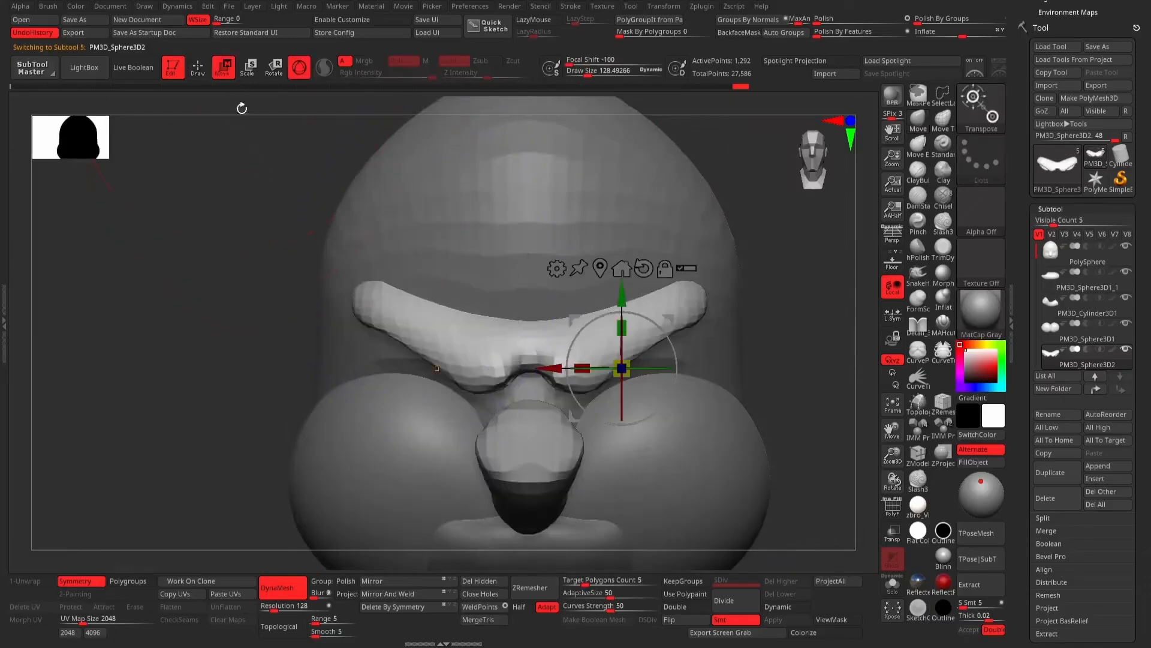
{"action": "left_click", "coordinate": [921, 117]}
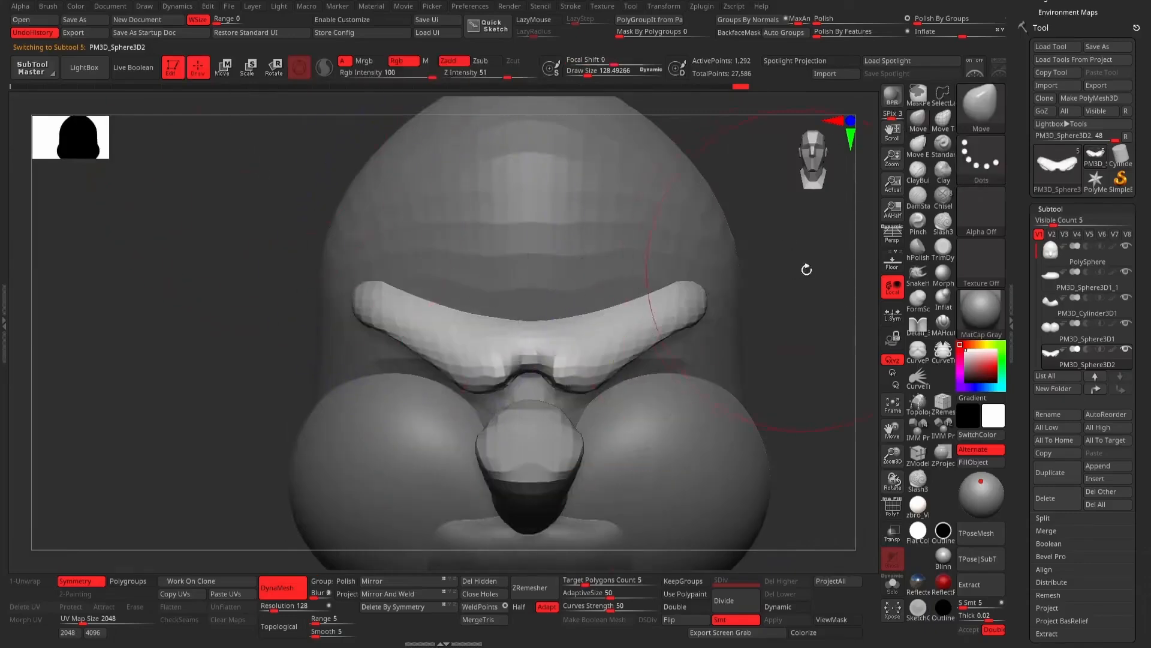
Hide the brow, select the cheeks and set the Move brush's draw size to about 91.
{"action": "left_click_drag", "start_coordinate": [804, 268], "coordinate": [671, 276]}
{"action": "left_click", "coordinate": [608, 381], "text": "alt"}
{"action": "key", "text": "space"}
{"action": "left_click_drag", "start_coordinate": [608, 378], "coordinate": [604, 378]}
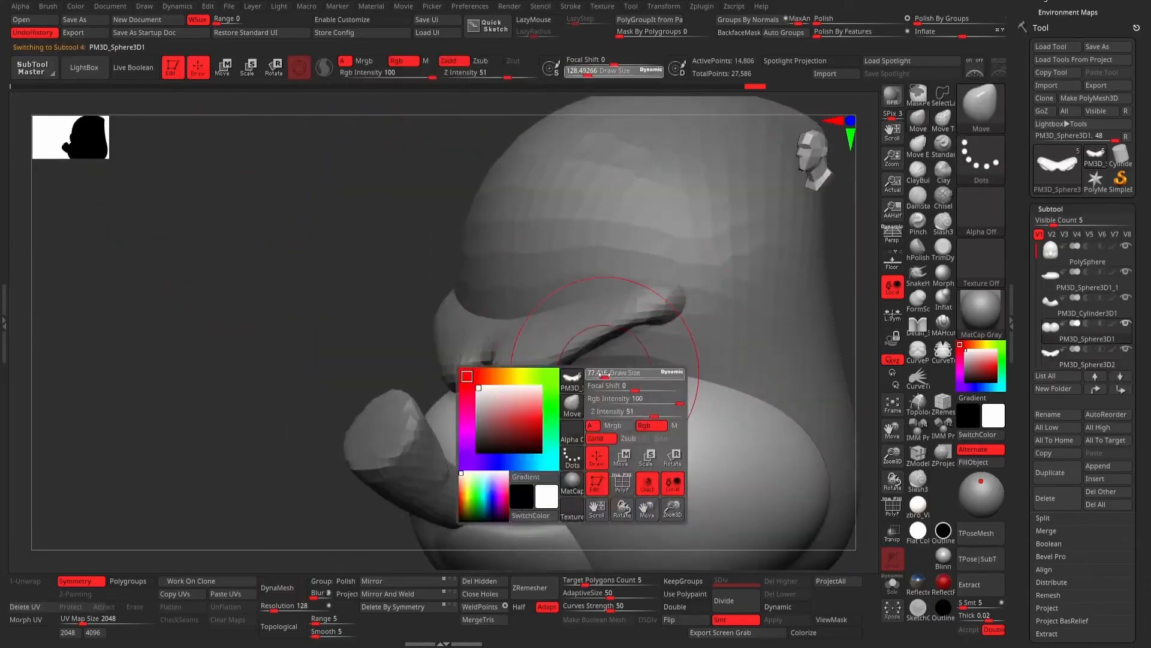
{"action": "left_click", "coordinate": [1129, 351]}
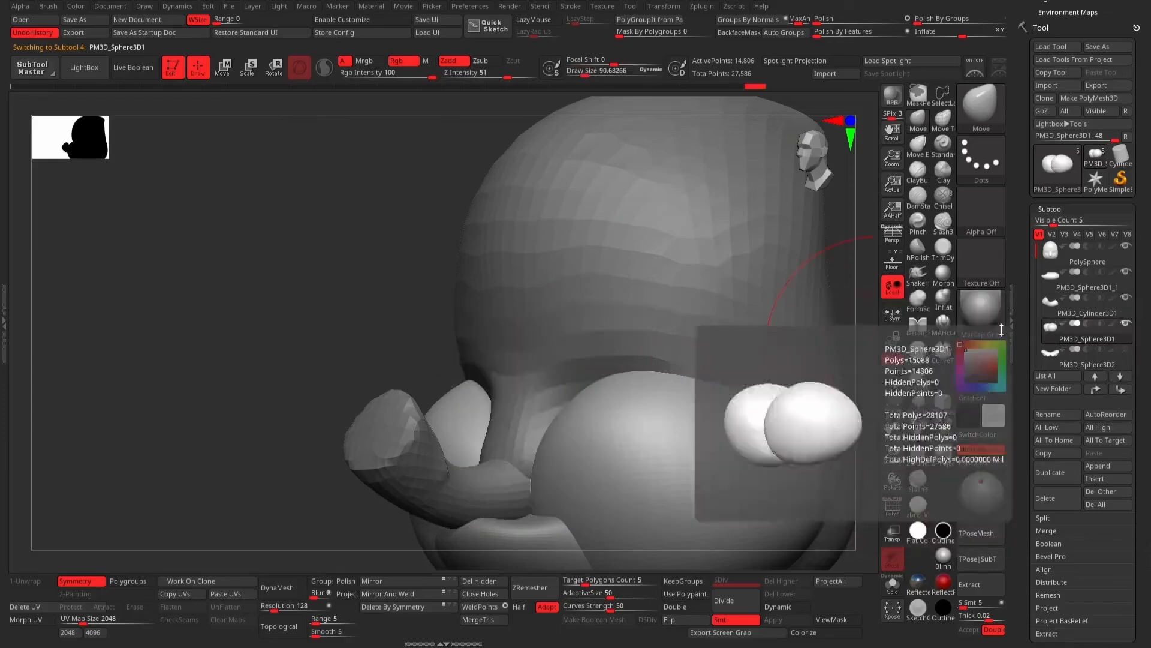
{"action": "left_click_drag", "start_coordinate": [840, 281], "coordinate": [871, 281]}
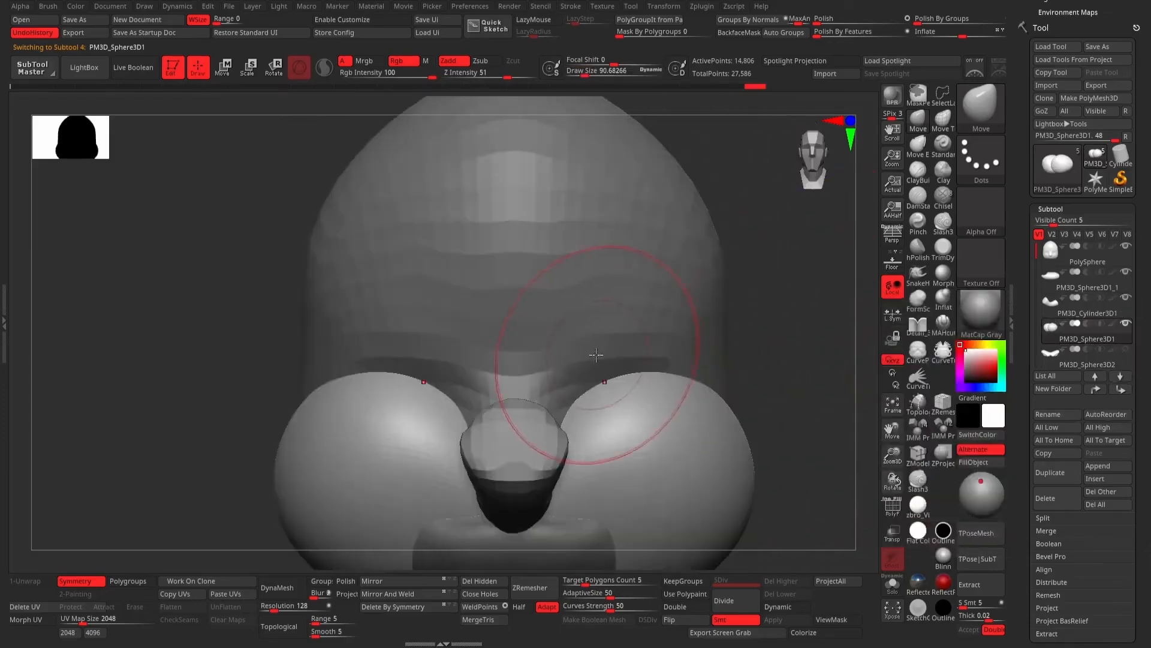
Select the head, shape eye sockets below the forehead with the Move brush, and remesh it with DynaMesh at resolution 128.
{"action": "left_click", "coordinate": [583, 361], "text": "alt"}
{"action": "left_click_drag", "start_coordinate": [590, 371], "coordinate": [593, 238]}
{"action": "mouse_move", "coordinate": [811, 274]}
{"action": "left_mouse_down"}
{"action": "mouse_move", "coordinate": [766, 272]}
{"action": "mouse_move", "coordinate": [782, 273]}
{"action": "left_mouse_up"}
{"action": "left_click_drag", "start_coordinate": [645, 340], "coordinate": [689, 312]}
{"action": "left_click_drag", "start_coordinate": [599, 353], "coordinate": [586, 354]}
{"action": "mouse_move", "coordinate": [812, 302]}
{"action": "left_mouse_down"}
{"action": "mouse_move", "coordinate": [797, 300]}
{"action": "mouse_move", "coordinate": [802, 270]}
{"action": "left_mouse_up"}
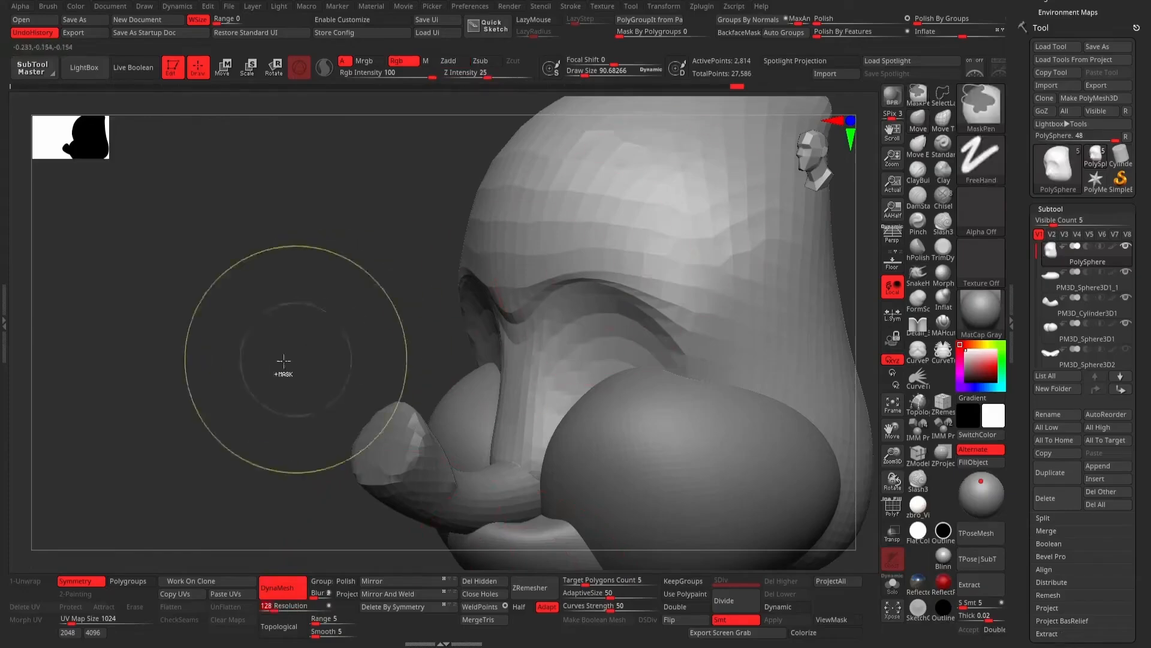
{"action": "left_click_drag", "start_coordinate": [285, 363], "coordinate": [346, 382], "text": "ctrl"}
{"action": "left_click_drag", "start_coordinate": [262, 358], "coordinate": [318, 360]}
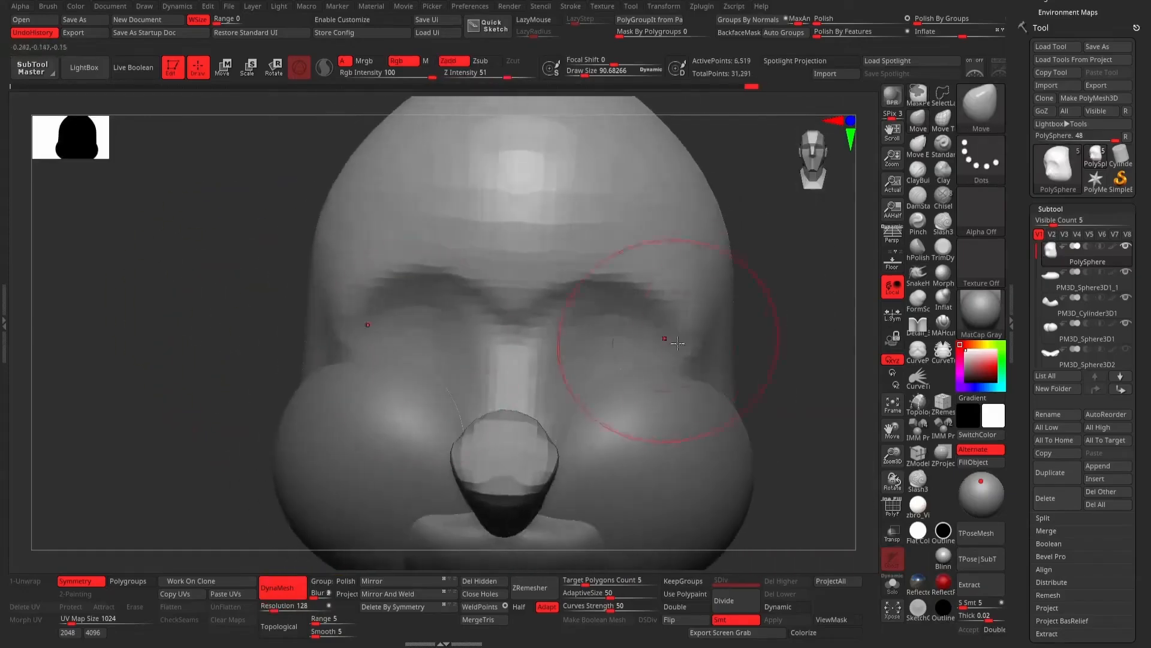
Carve the eye sockets deeper beside the nose bridge with the ClayBuildup brush at a draw size of about 44.
{"action": "key", "text": "space"}
{"action": "left_click_drag", "start_coordinate": [788, 326], "coordinate": [774, 324]}
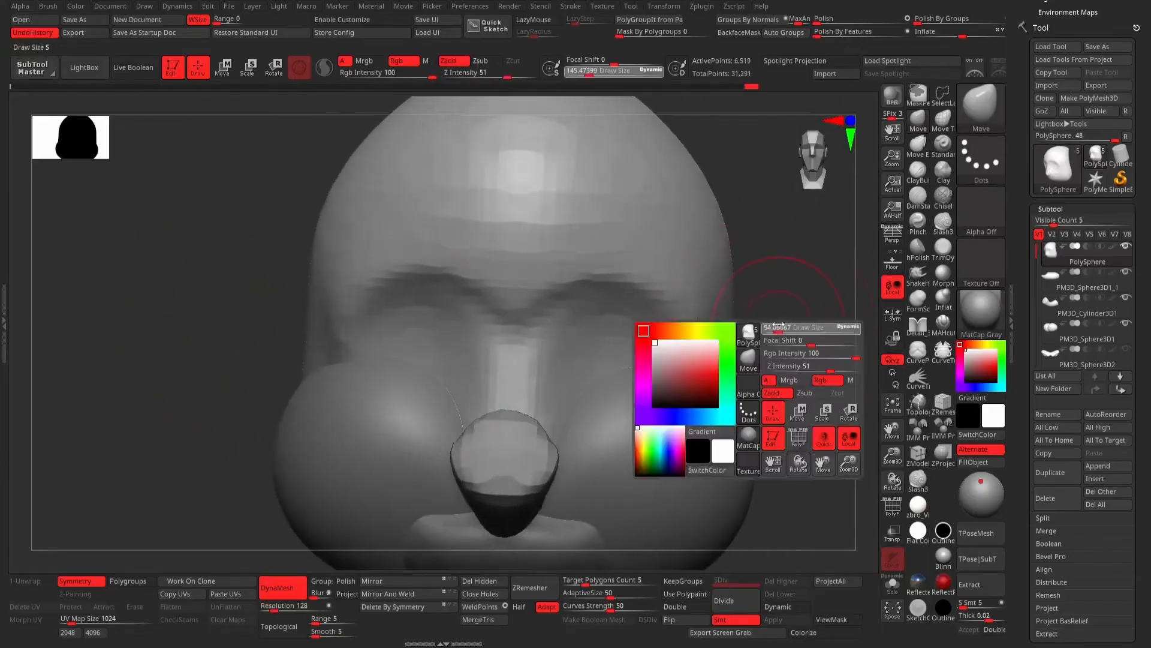
{"action": "left_click", "coordinate": [917, 170]}
{"action": "mouse_move", "coordinate": [597, 340]}
{"action": "left_mouse_down", "text": "alt"}
{"action": "mouse_move", "coordinate": [572, 360]}
{"action": "mouse_move", "coordinate": [600, 366]}
{"action": "mouse_move", "coordinate": [586, 349]}
{"action": "mouse_move", "coordinate": [606, 362]}
{"action": "mouse_move", "coordinate": [586, 360]}
{"action": "mouse_move", "coordinate": [594, 345]}
{"action": "mouse_move", "coordinate": [611, 397]}
{"action": "left_mouse_up", "text": "alt"}
{"action": "left_click_drag", "start_coordinate": [789, 364], "coordinate": [745, 352]}
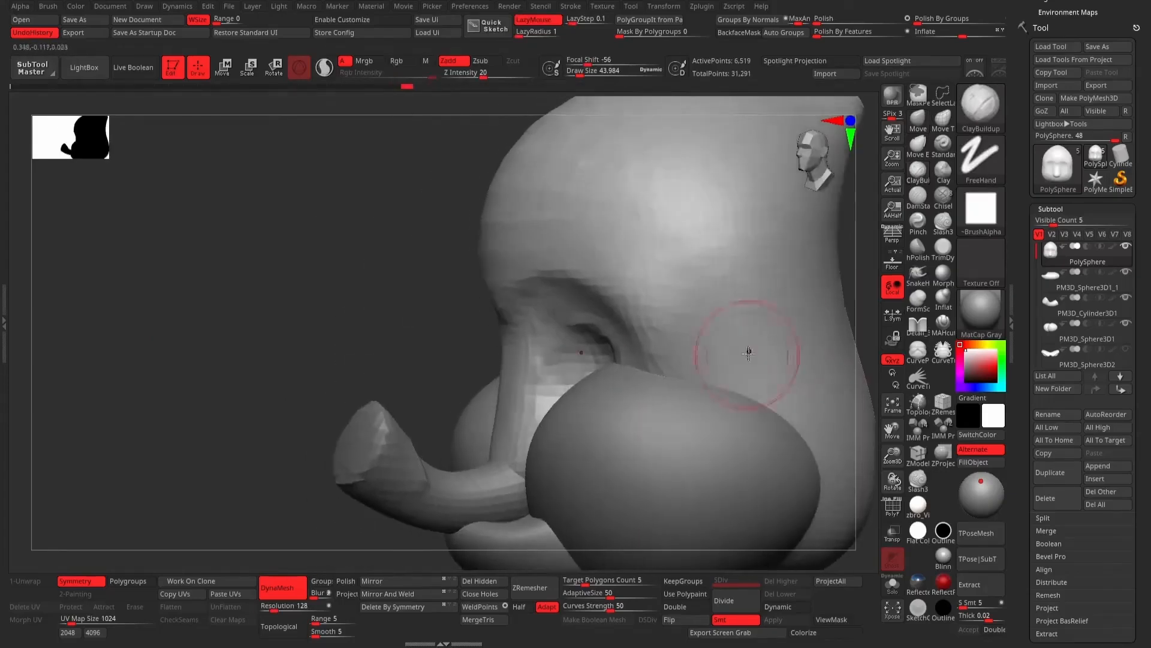
Insert a sphere as a new subtool, scale it down and move it out in front of one cheek.
{"action": "left_click", "coordinate": [1113, 479]}
{"action": "left_click", "coordinate": [742, 412]}
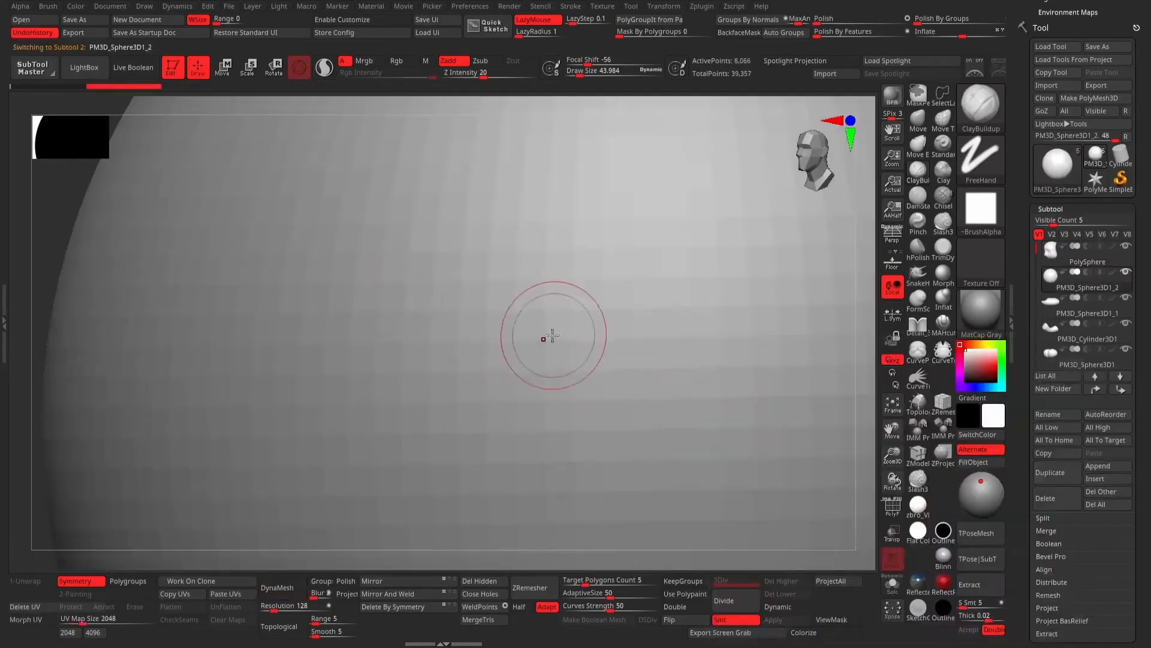
{"action": "key", "text": "f"}
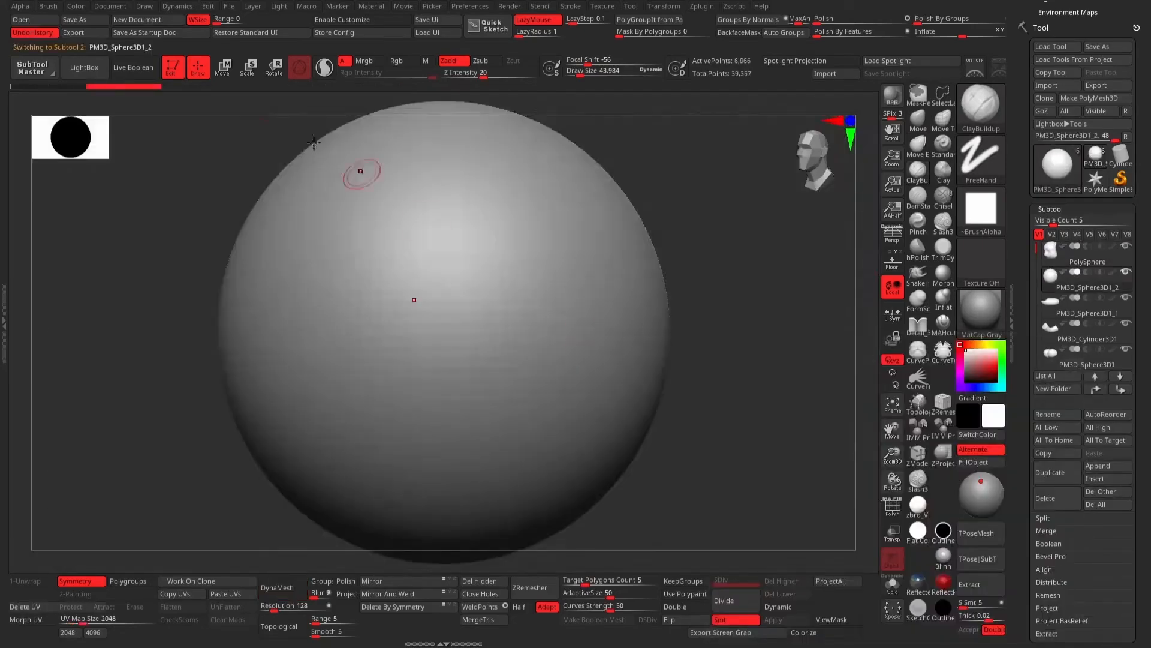
{"action": "left_click", "coordinate": [231, 76]}
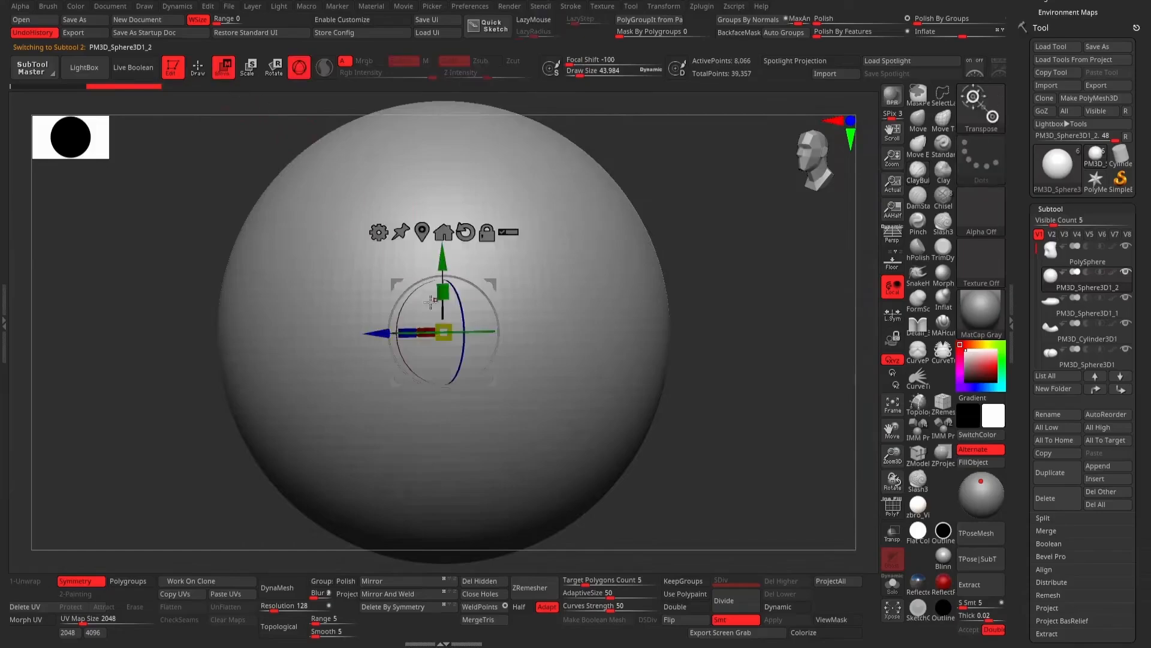
{"action": "left_click_drag", "start_coordinate": [454, 329], "coordinate": [242, 380]}
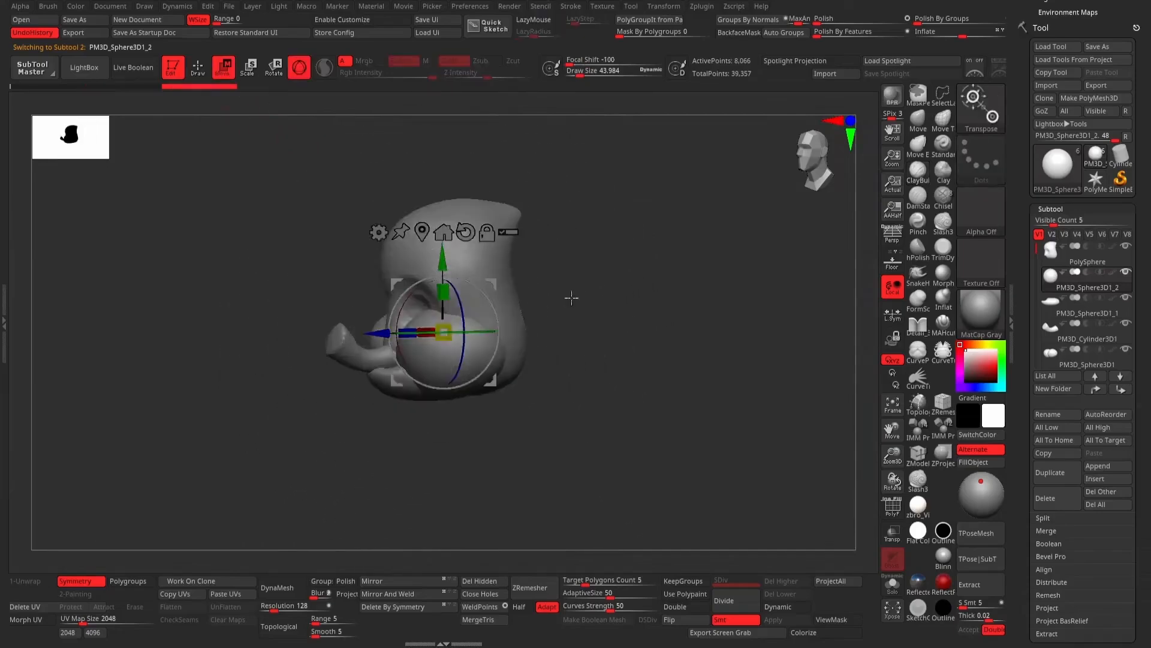
{"action": "left_click_drag", "start_coordinate": [573, 298], "coordinate": [652, 273], "text": "shift"}
{"action": "left_click_drag", "start_coordinate": [415, 330], "coordinate": [412, 330]}
{"action": "left_click_drag", "start_coordinate": [624, 283], "coordinate": [637, 403]}
{"action": "left_click_drag", "start_coordinate": [496, 423], "coordinate": [499, 464]}
{"action": "left_click_drag", "start_coordinate": [577, 408], "coordinate": [599, 337]}
{"action": "right_click_drag", "start_coordinate": [574, 337], "coordinate": [709, 276], "text": "ctrl"}
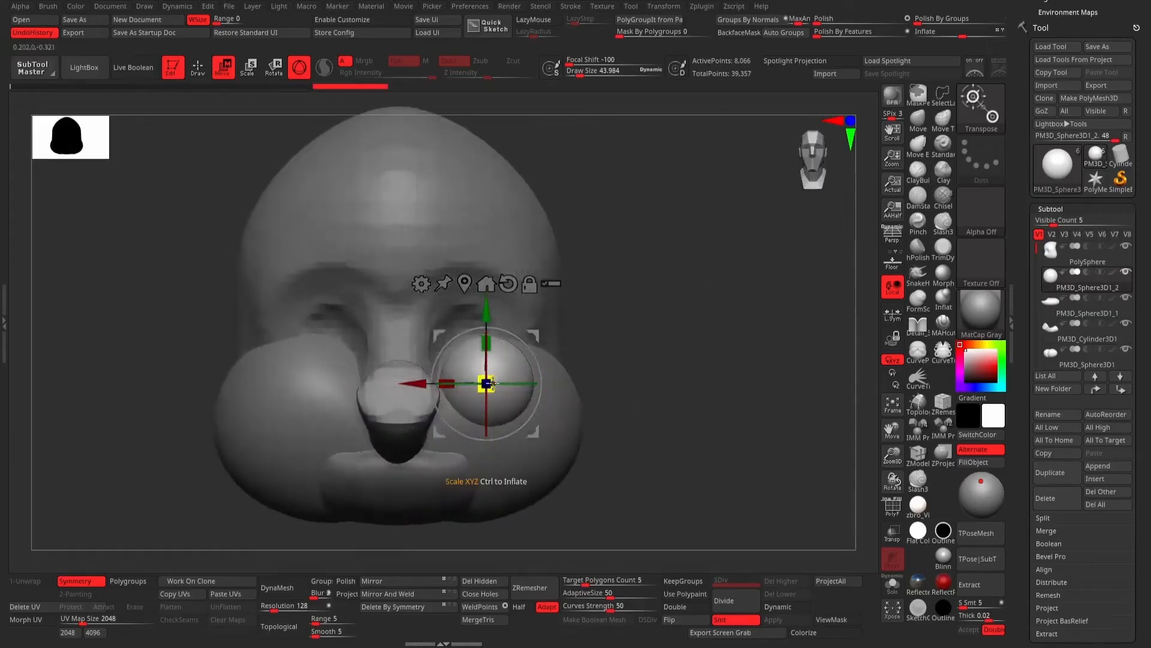
Shrink the sphere to eyeball size and fit it into the eye socket beside the nose bridge.
{"action": "left_click_drag", "start_coordinate": [486, 379], "coordinate": [481, 380]}
{"action": "left_click_drag", "start_coordinate": [486, 311], "coordinate": [485, 261]}
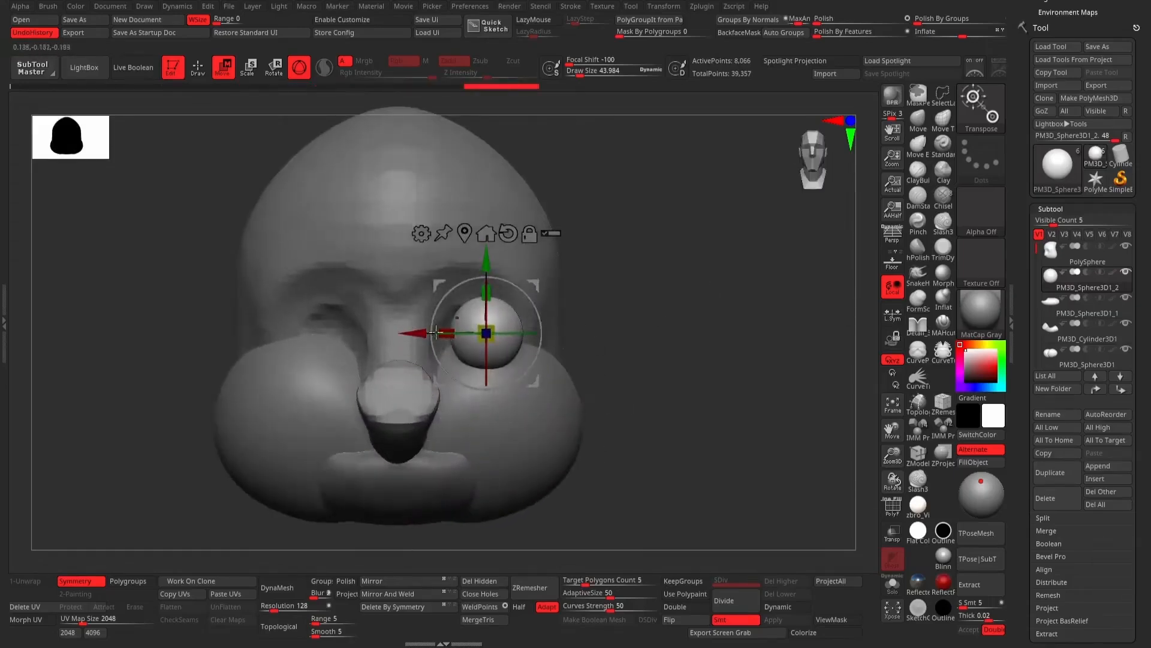
{"action": "left_click_drag", "start_coordinate": [416, 331], "coordinate": [374, 331]}
{"action": "left_click_drag", "start_coordinate": [624, 336], "coordinate": [527, 339]}
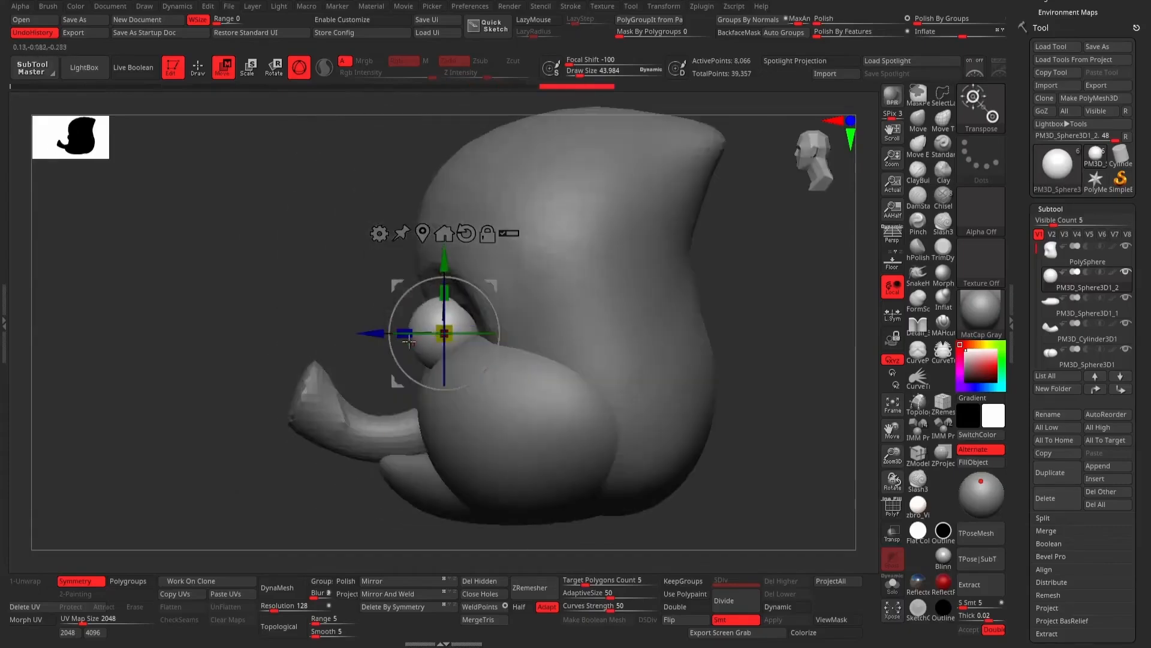
{"action": "left_click_drag", "start_coordinate": [375, 334], "coordinate": [397, 326]}
{"action": "left_click_drag", "start_coordinate": [311, 294], "coordinate": [456, 318]}
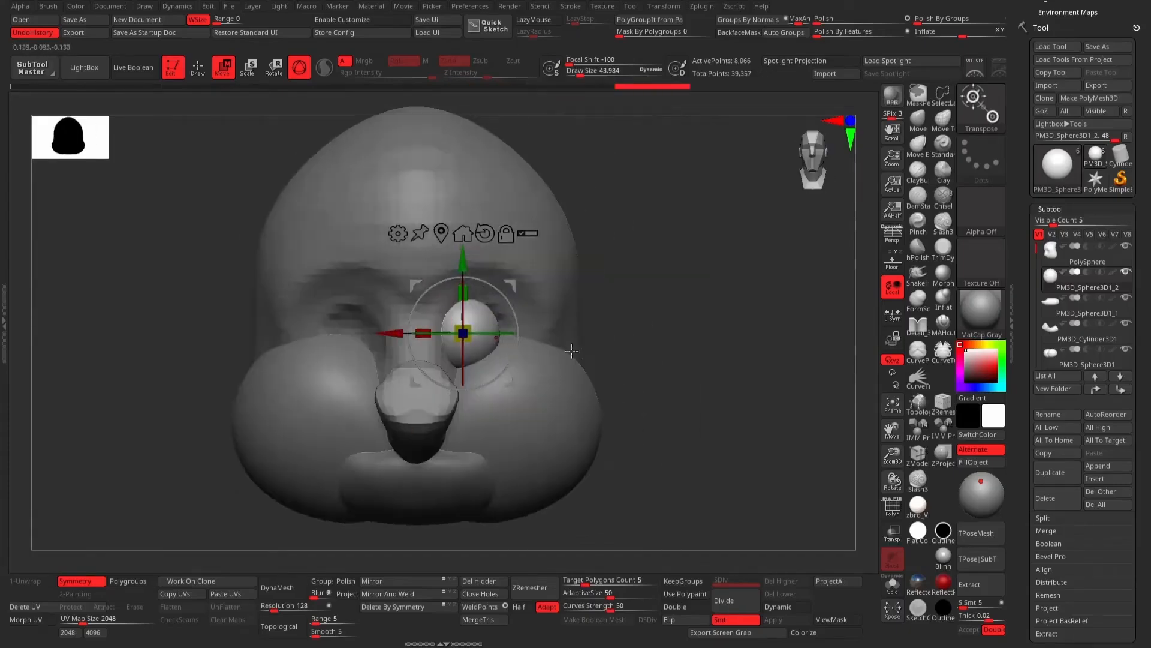
Mirror the eyeball into the opposite eye socket and return to sculpting mode.
{"action": "left_click", "coordinate": [382, 581]}
{"action": "left_click_drag", "start_coordinate": [720, 297], "coordinate": [560, 238]}
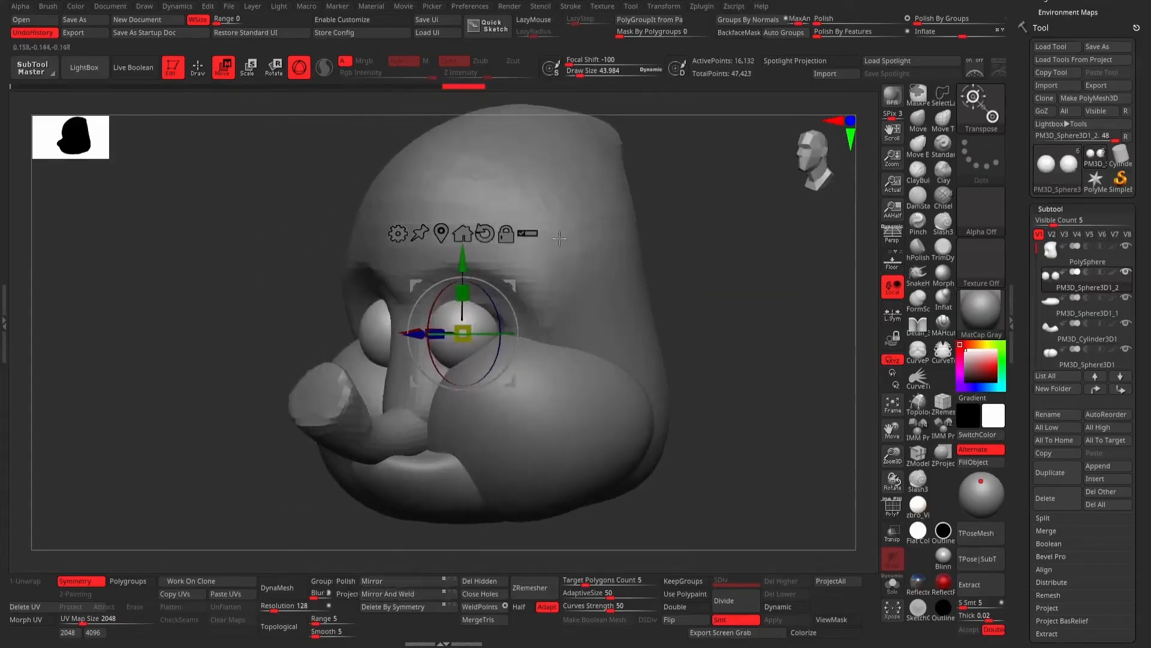
{"action": "left_click", "coordinate": [204, 69]}
{"action": "left_click_drag", "start_coordinate": [714, 264], "coordinate": [697, 265]}
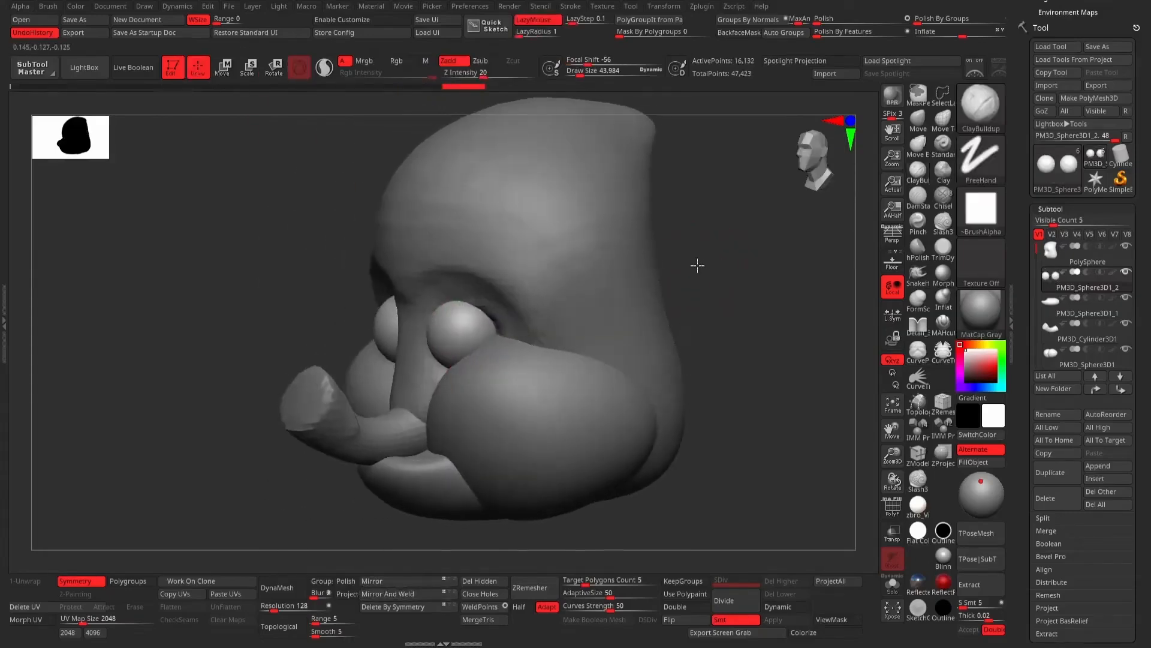
Select the head and pull its brow ridge down over the eyes with the Move brush at draw sizes of about 84 and 49.
{"action": "left_click", "coordinate": [418, 312], "text": "alt"}
{"action": "key", "text": "space"}
{"action": "left_click_drag", "start_coordinate": [407, 286], "coordinate": [410, 284]}
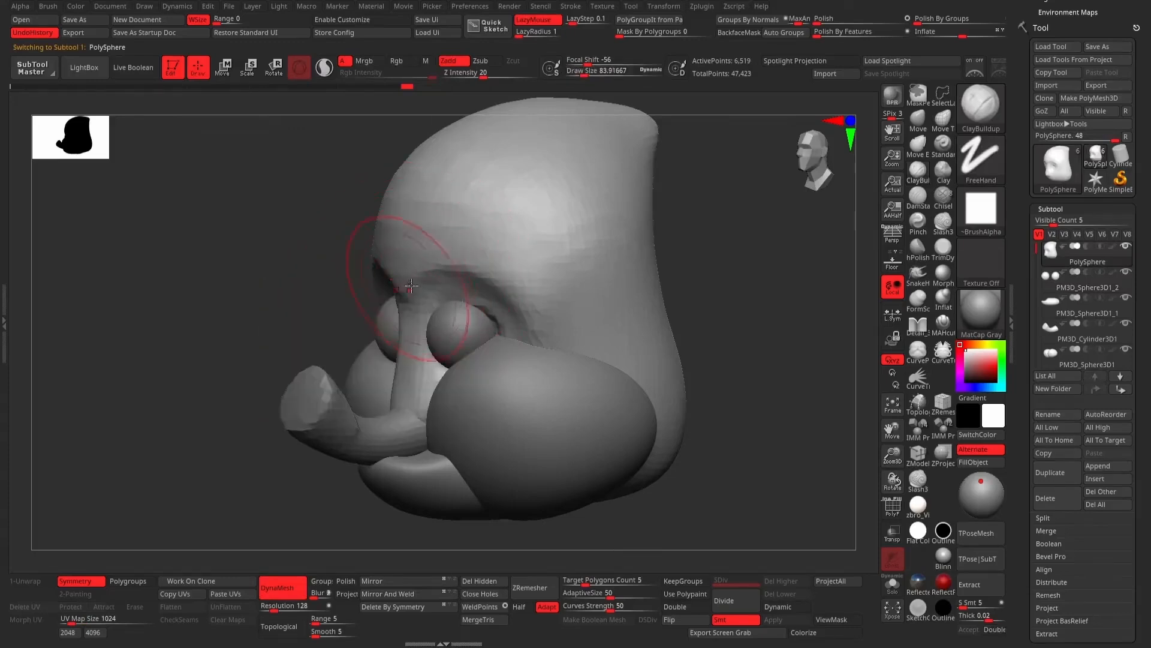
{"action": "left_click", "coordinate": [919, 122]}
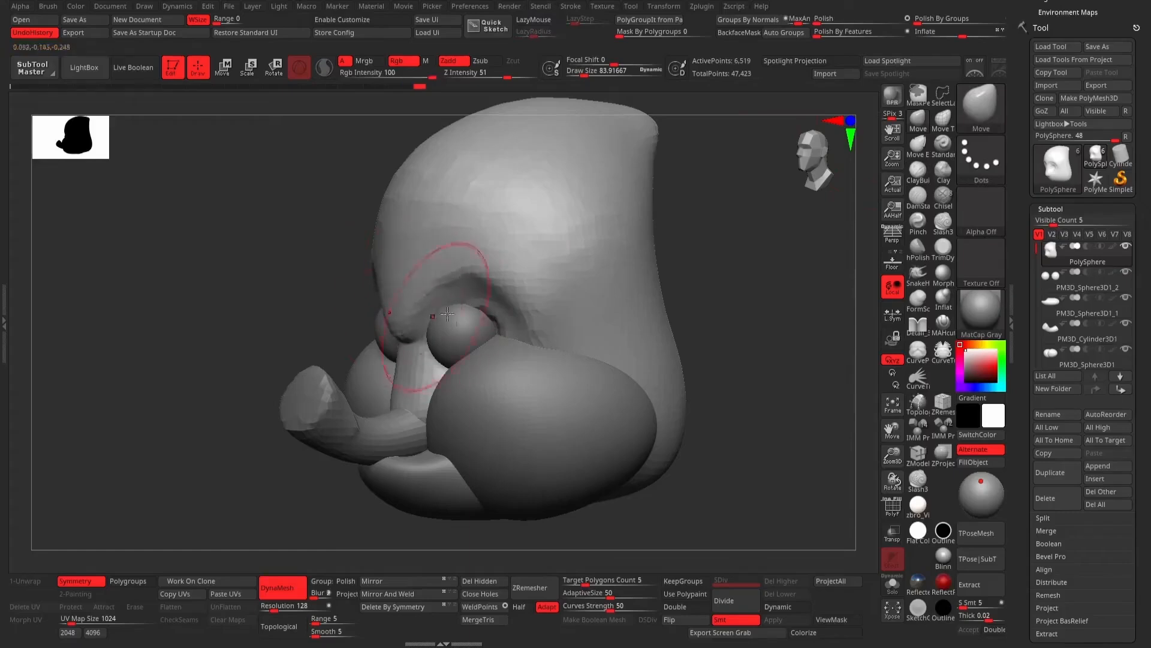
{"action": "mouse_move", "coordinate": [700, 265]}
{"action": "left_mouse_down"}
{"action": "mouse_move", "coordinate": [474, 290]}
{"action": "mouse_move", "coordinate": [445, 304]}
{"action": "mouse_move", "coordinate": [484, 306]}
{"action": "mouse_move", "coordinate": [480, 292]}
{"action": "left_mouse_up"}
{"action": "key", "text": "space"}
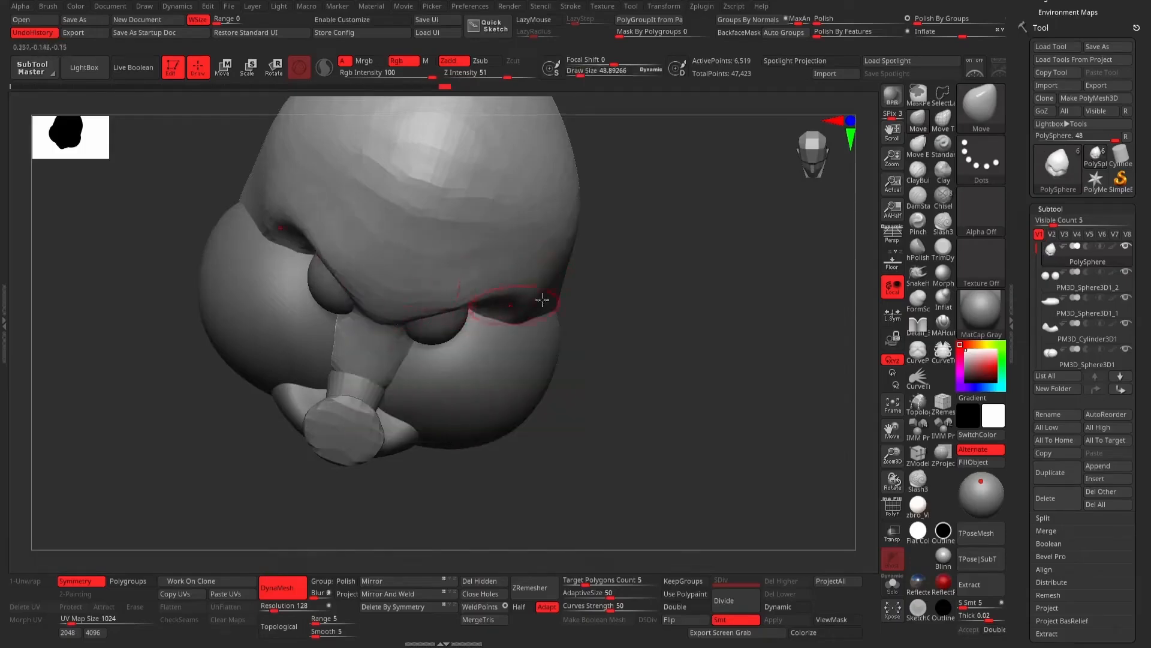
{"action": "right_click_drag", "start_coordinate": [542, 300], "coordinate": [651, 233], "text": "shift"}
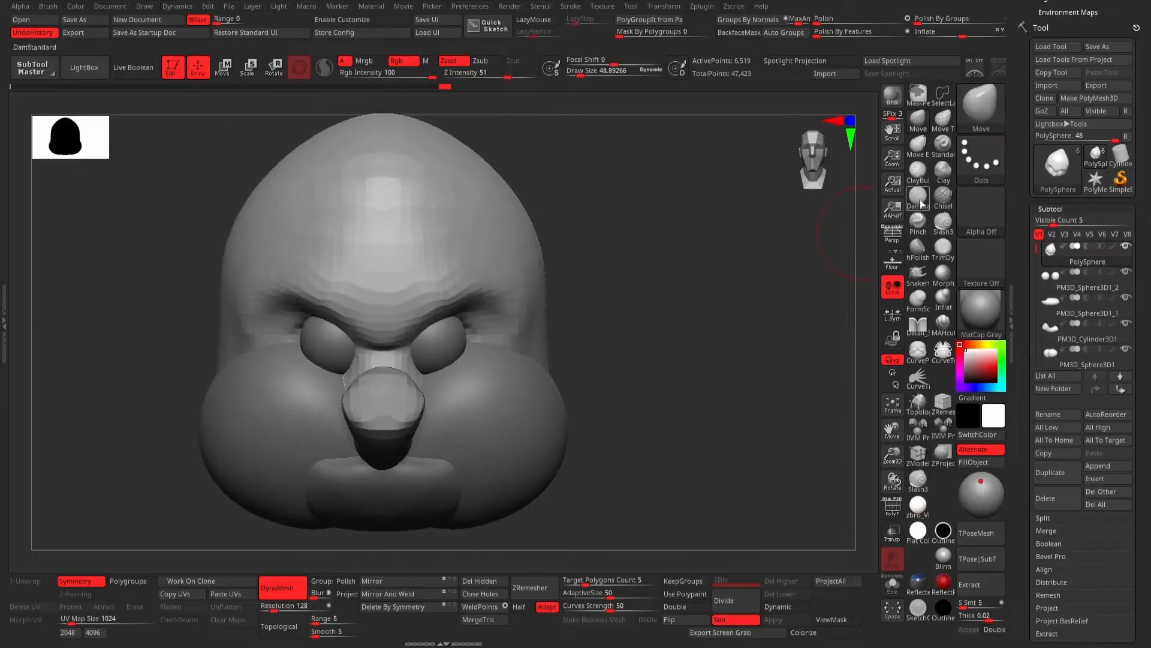
Carve frown creases between the eyes with the Detail_3DCW brush at a draw size of about 49.
{"action": "left_click", "coordinate": [921, 201]}
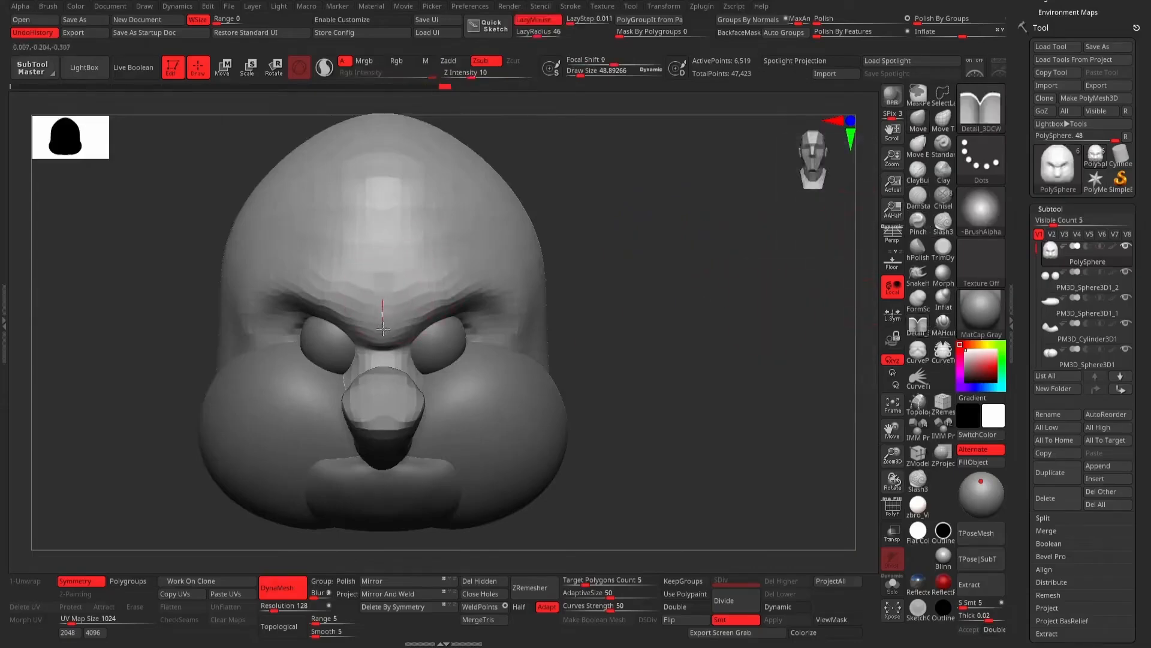
{"action": "mouse_move", "coordinate": [383, 329]}
{"action": "left_mouse_down"}
{"action": "mouse_move", "coordinate": [389, 350]}
{"action": "mouse_move", "coordinate": [480, 298]}
{"action": "left_mouse_up"}
{"action": "mouse_move", "coordinate": [673, 246]}
{"action": "left_mouse_down"}
{"action": "mouse_move", "coordinate": [656, 237]}
{"action": "mouse_move", "coordinate": [676, 247]}
{"action": "left_mouse_up"}
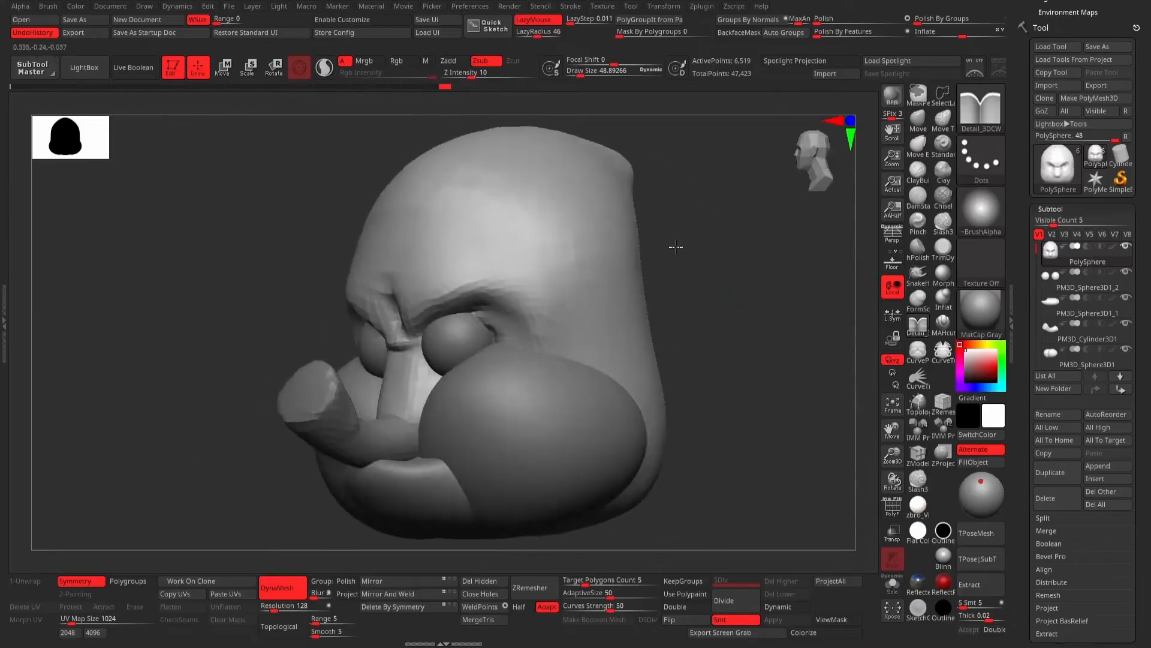
Lower the inner brow and reshape the outer eye socket with the Move brush at a draw size of about 91.
{"action": "left_click", "coordinate": [232, 73]}
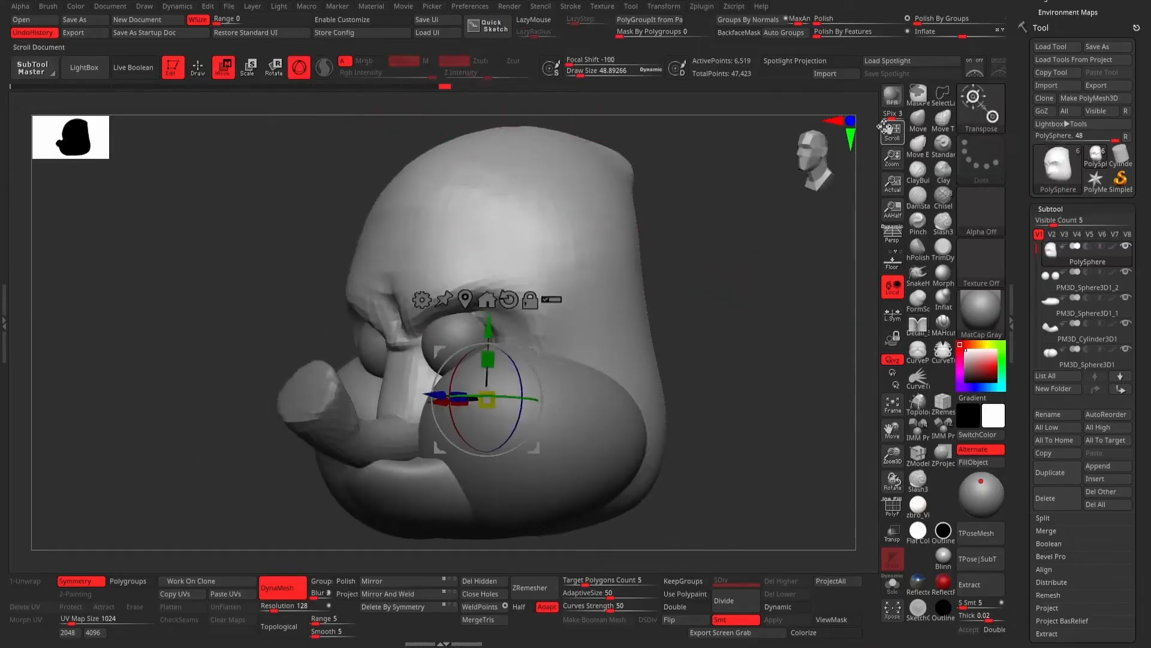
{"action": "key", "text": "q"}
{"action": "key", "text": "space"}
{"action": "left_click_drag", "start_coordinate": [487, 293], "coordinate": [494, 294]}
{"action": "mouse_move", "coordinate": [429, 313]}
{"action": "left_mouse_down"}
{"action": "mouse_move", "coordinate": [388, 331]}
{"action": "mouse_move", "coordinate": [383, 348]}
{"action": "left_mouse_up"}
{"action": "mouse_move", "coordinate": [478, 287]}
{"action": "left_mouse_down"}
{"action": "mouse_move", "coordinate": [472, 295]}
{"action": "mouse_move", "coordinate": [525, 294]}
{"action": "mouse_move", "coordinate": [523, 279]}
{"action": "left_mouse_up"}
{"action": "left_click_drag", "start_coordinate": [522, 321], "coordinate": [514, 316]}
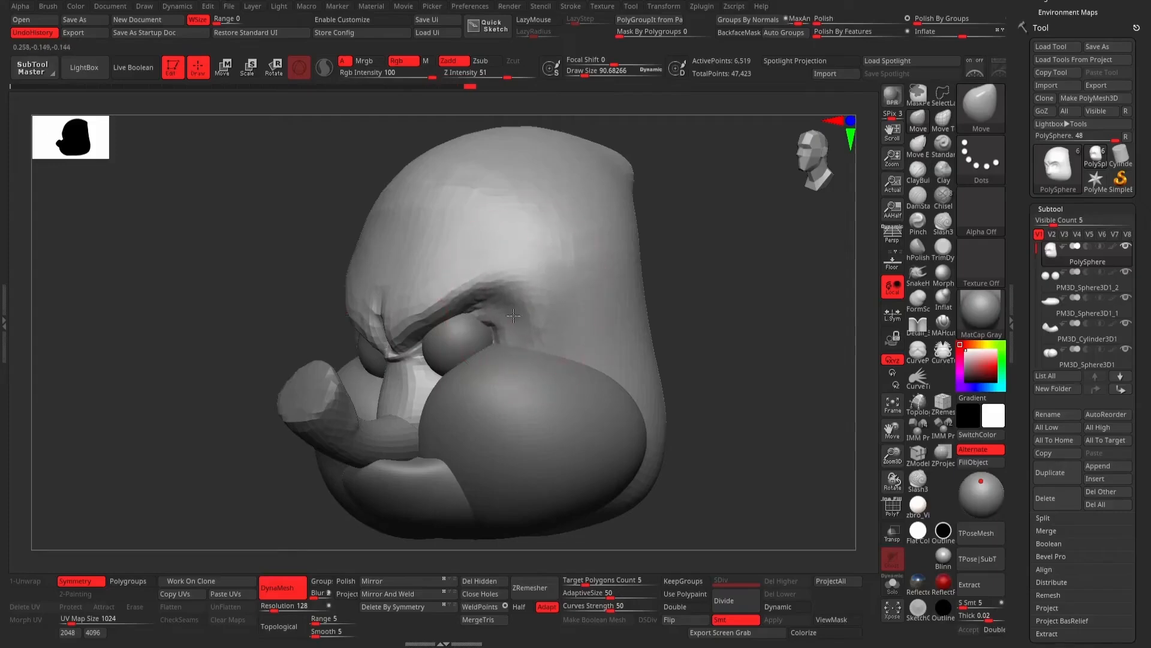
Select the eyeballs, adjust their depth slightly and scale them down to about 0.92 before returning to sculpting mode.
{"action": "left_click", "coordinate": [493, 377], "text": "alt"}
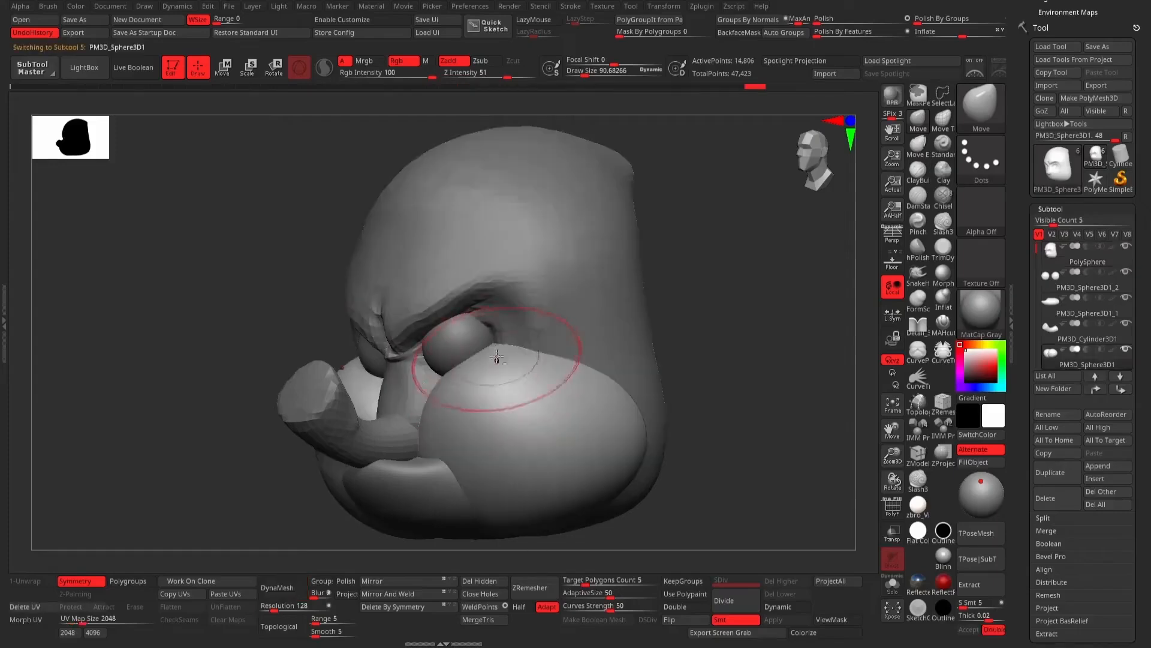
{"action": "left_click", "coordinate": [462, 347], "text": "alt"}
{"action": "left_click", "coordinate": [221, 68]}
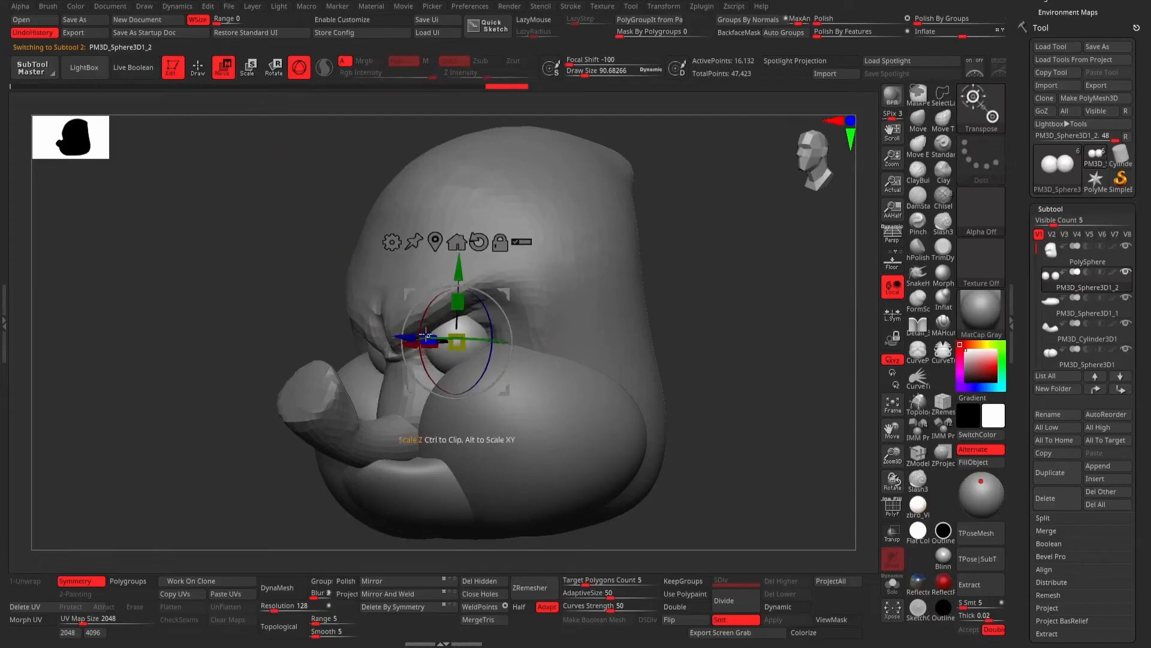
{"action": "left_click_drag", "start_coordinate": [425, 335], "coordinate": [433, 334]}
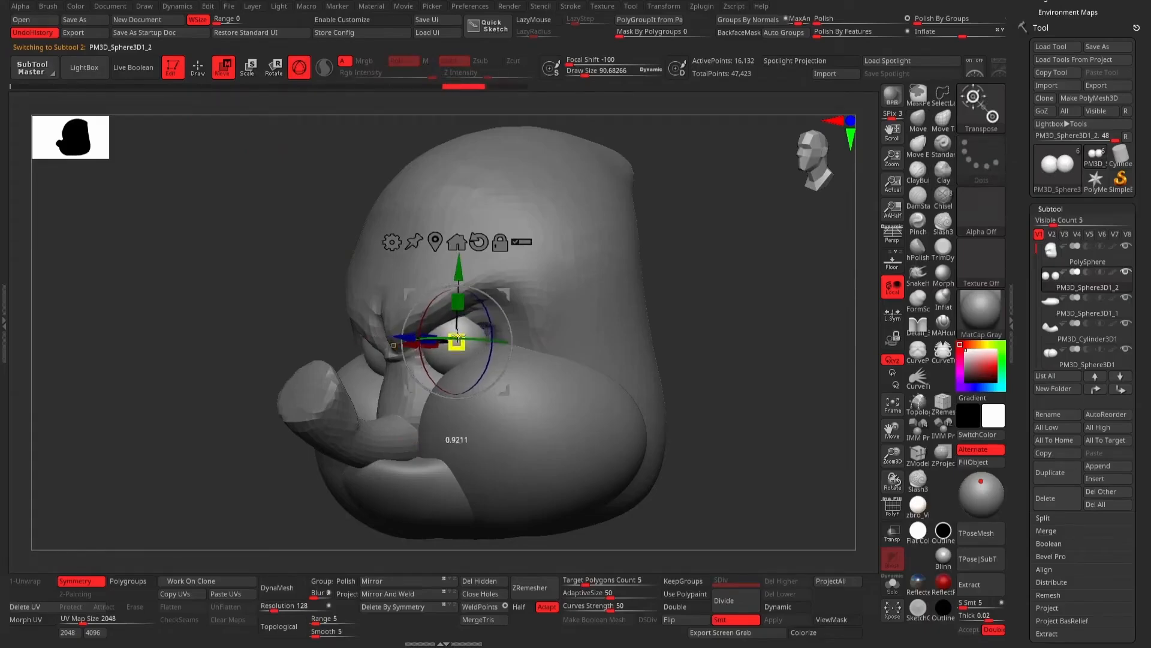
{"action": "left_click_drag", "start_coordinate": [458, 337], "coordinate": [390, 337]}
{"action": "right_click_drag", "start_coordinate": [527, 282], "coordinate": [661, 264], "text": "shift"}
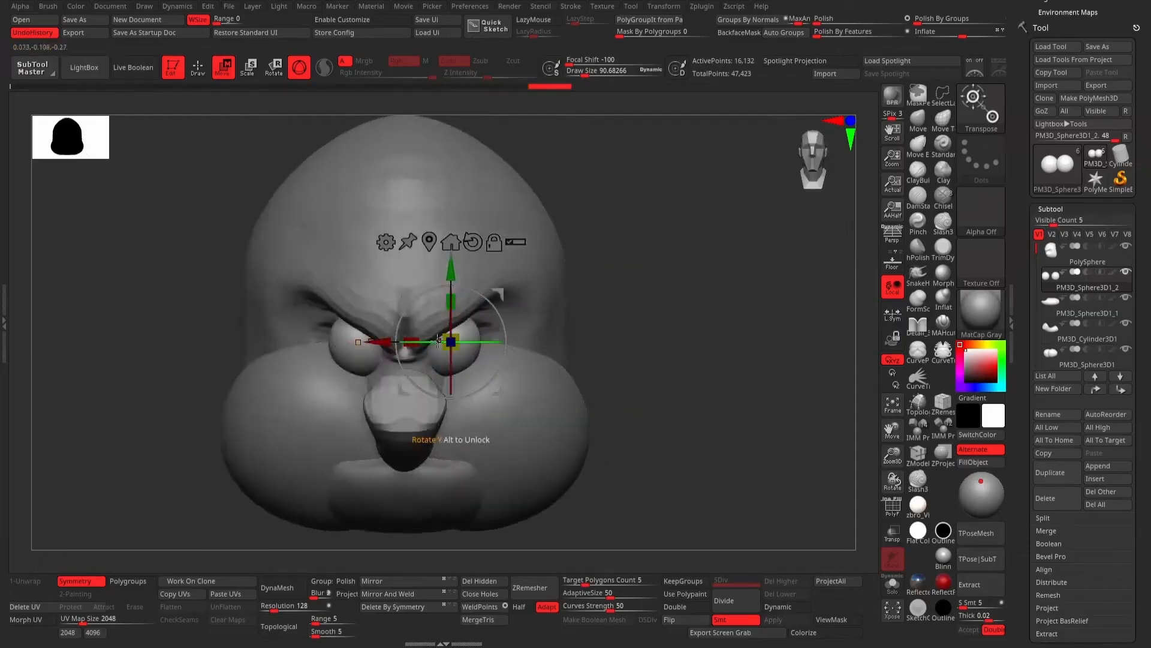
{"action": "right_click_drag", "start_coordinate": [652, 316], "coordinate": [778, 272]}
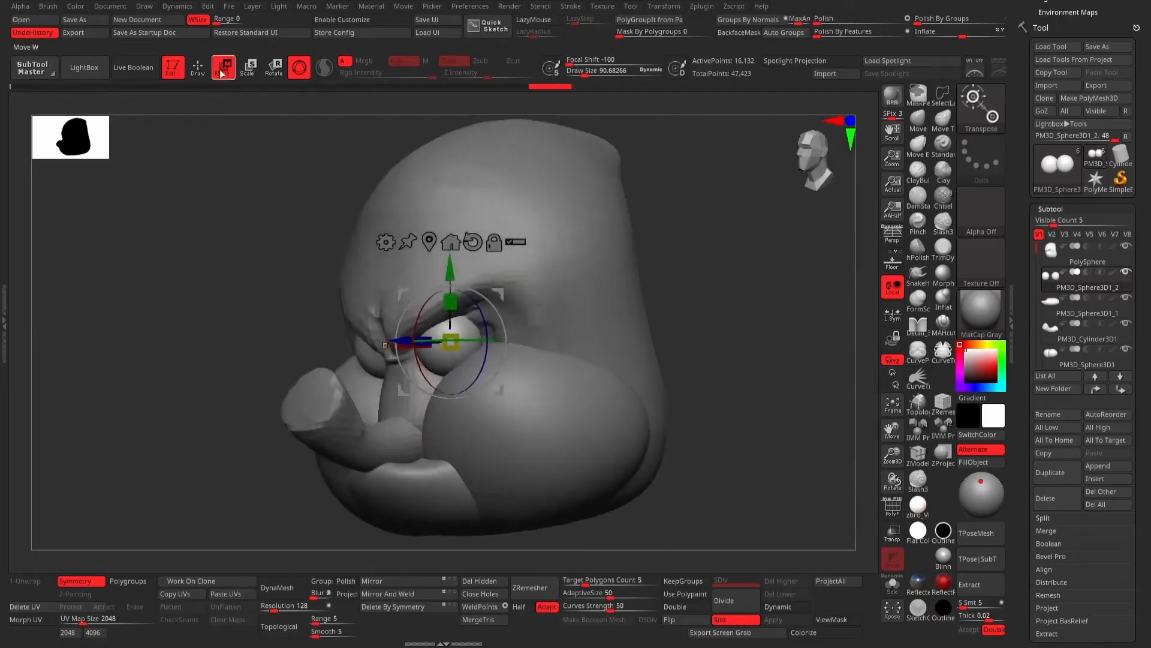
{"action": "left_click", "coordinate": [198, 68]}
Select the head and reshape the snout bridge below the eyes with the Move brush at draw sizes of about 71 and 44.
{"action": "right_click_drag", "start_coordinate": [699, 319], "coordinate": [757, 319], "text": "ctrl"}
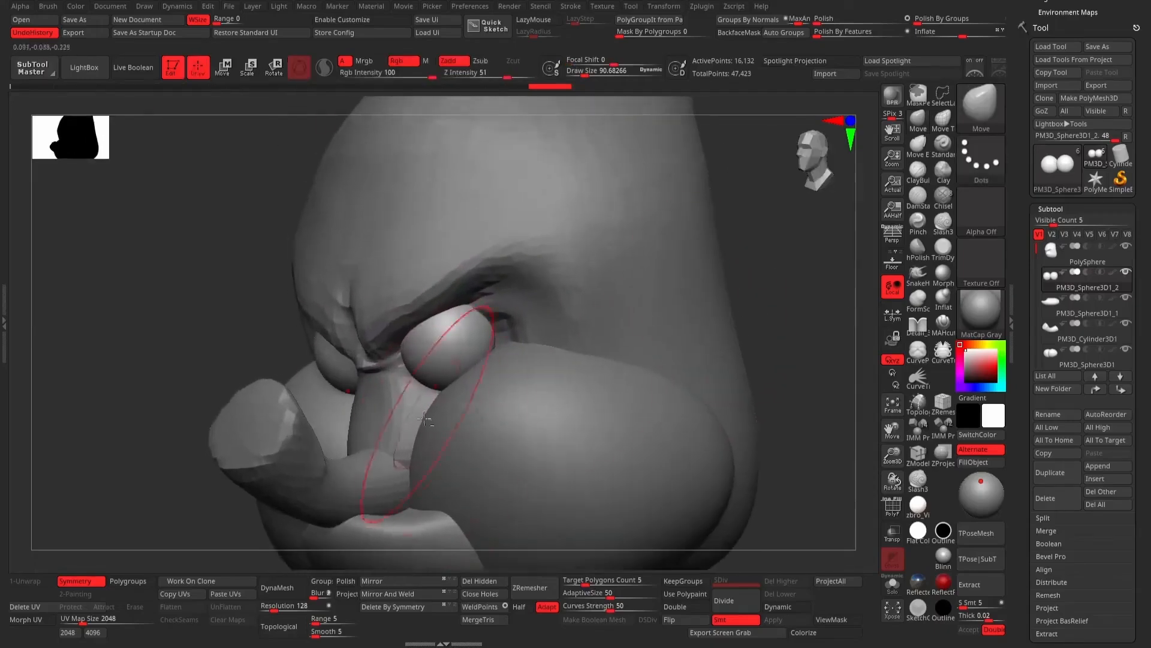
{"action": "left_click", "coordinate": [388, 425], "text": "alt"}
{"action": "key", "text": "space"}
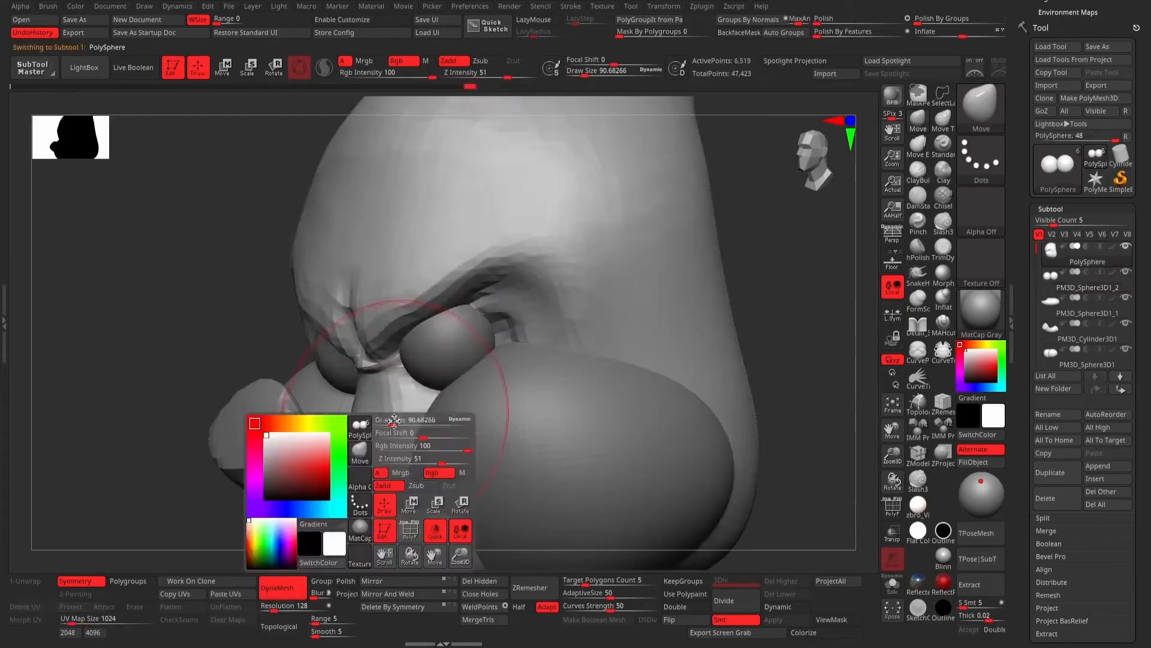
{"action": "left_click_drag", "start_coordinate": [392, 423], "coordinate": [391, 423]}
{"action": "right_click_drag", "start_coordinate": [185, 339], "coordinate": [180, 334]}
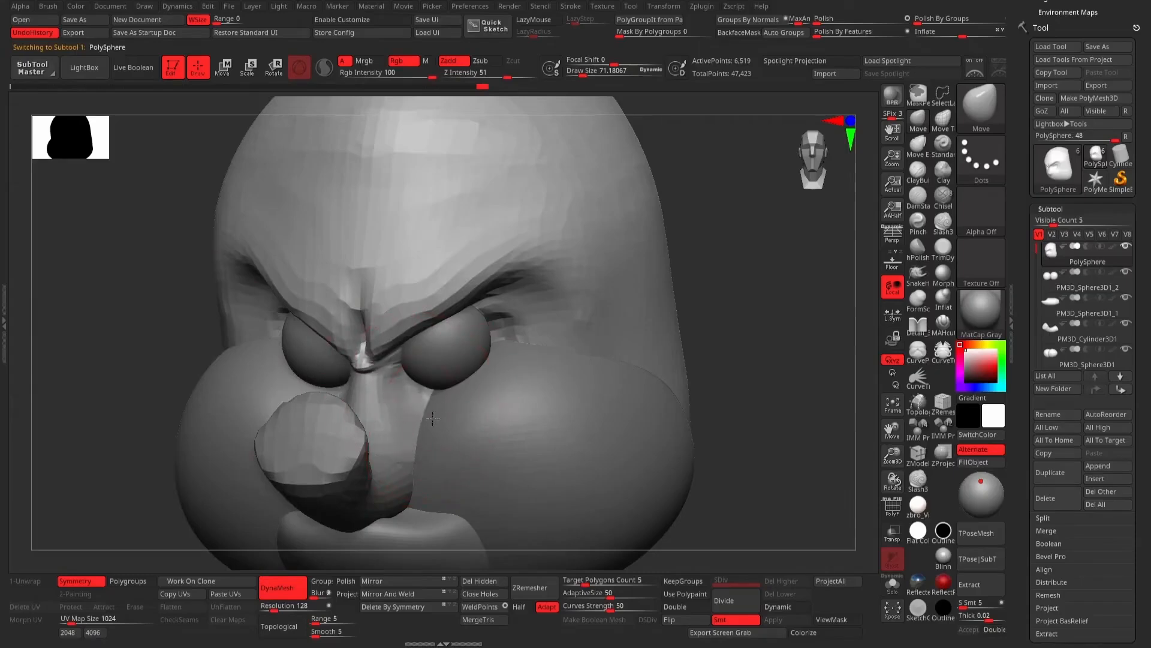
{"action": "right_click_drag", "start_coordinate": [424, 421], "coordinate": [403, 378]}
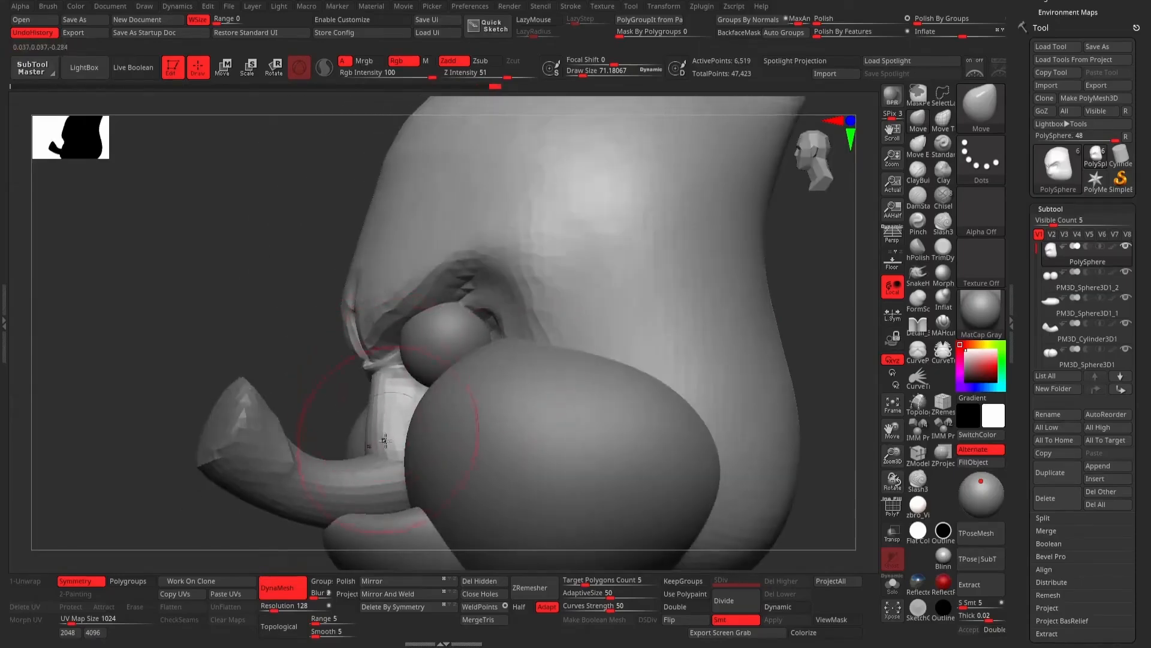
{"action": "key", "text": "space"}
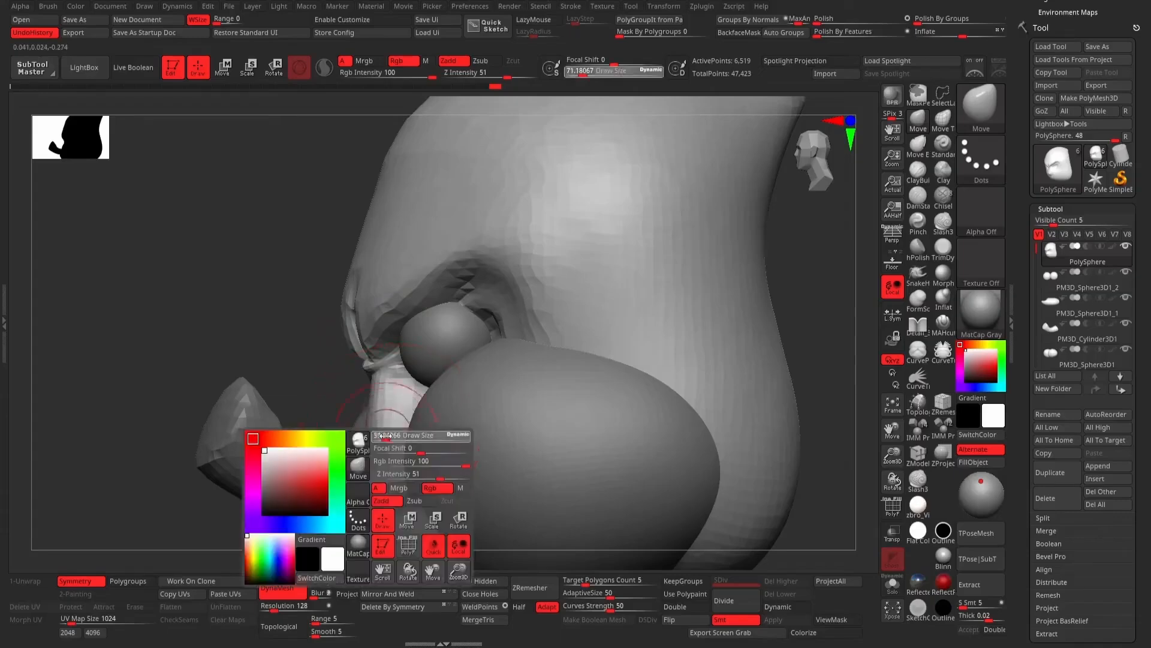
{"action": "left_click_drag", "start_coordinate": [384, 436], "coordinate": [375, 425]}
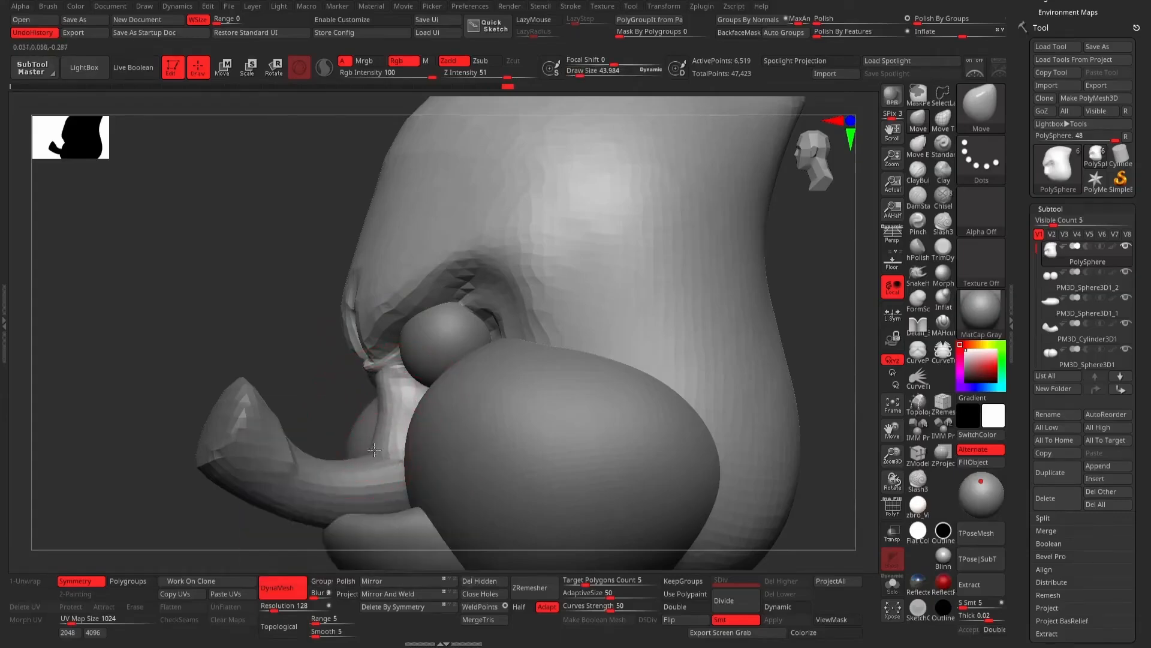
{"action": "mouse_move", "coordinate": [282, 341]}
{"action": "left_mouse_down"}
{"action": "mouse_move", "coordinate": [260, 337]}
{"action": "mouse_move", "coordinate": [262, 257]}
{"action": "mouse_move", "coordinate": [468, 270]}
{"action": "mouse_move", "coordinate": [404, 348]}
{"action": "left_mouse_up"}
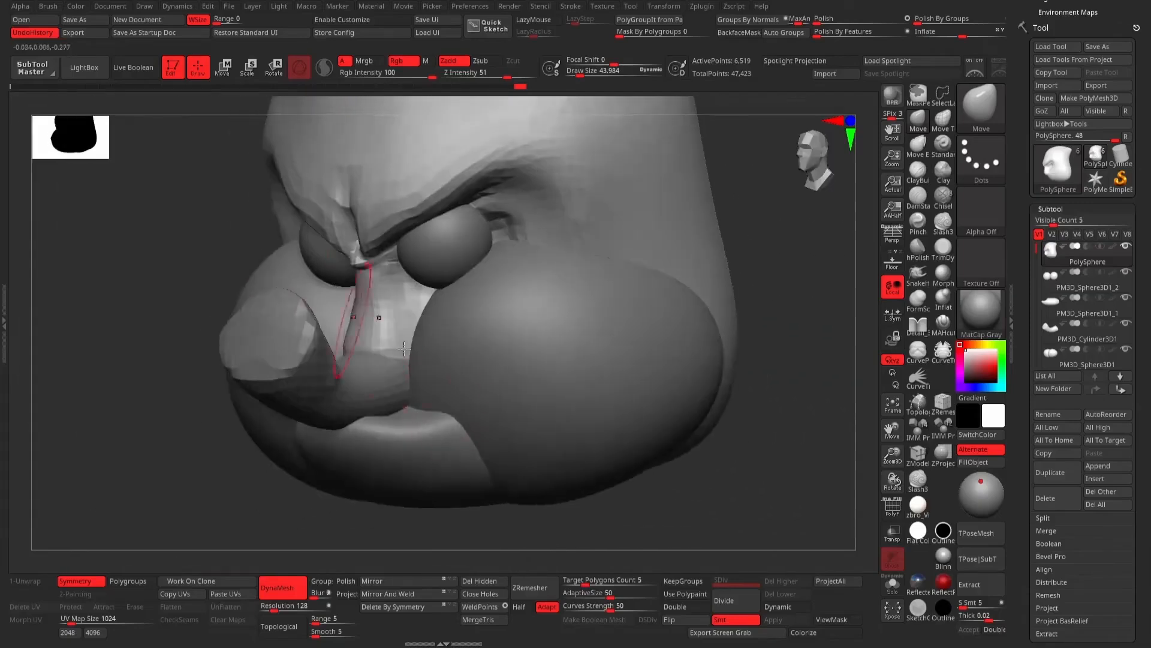
Select the lower jaw piece and reshape it into a broader, rounder form with the Move brush at a draw size of about 164.
{"action": "left_click", "coordinate": [421, 433], "text": "alt"}
{"action": "left_click_drag", "start_coordinate": [439, 504], "coordinate": [412, 567]}
{"action": "key", "text": "ctrl+z"}
{"action": "left_click_drag", "start_coordinate": [504, 528], "coordinate": [420, 384]}
{"action": "key", "text": "space"}
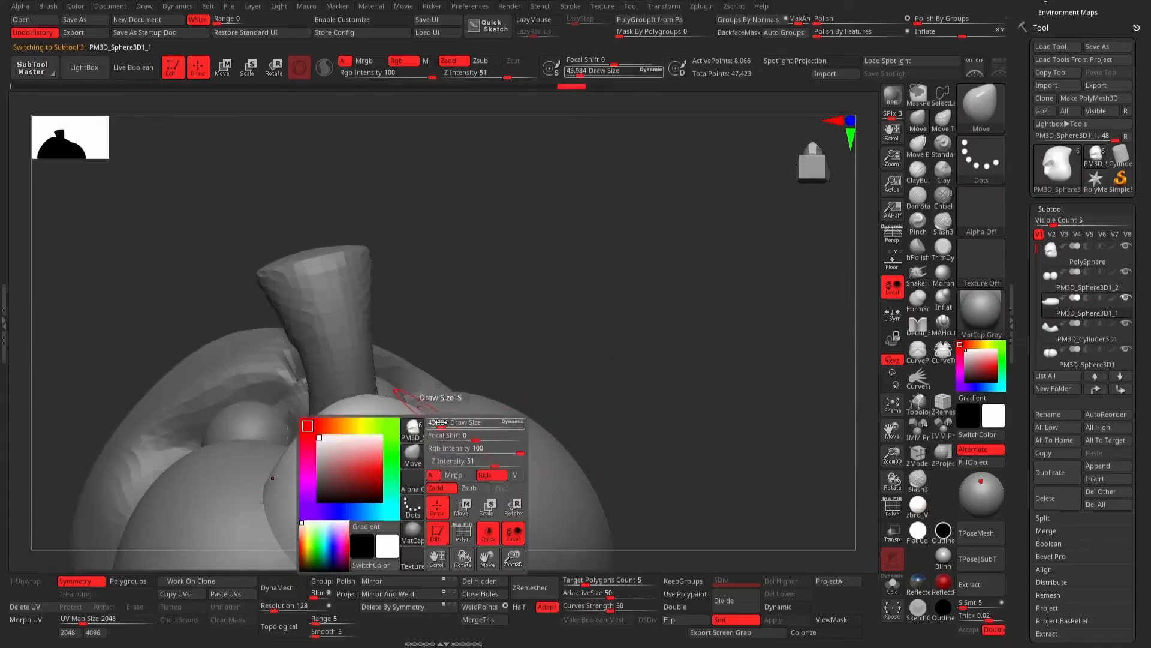
{"action": "left_click_drag", "start_coordinate": [441, 422], "coordinate": [455, 422]}
{"action": "mouse_move", "coordinate": [537, 344]}
{"action": "left_mouse_down", "text": "alt"}
{"action": "mouse_move", "coordinate": [529, 357]}
{"action": "mouse_move", "coordinate": [585, 186]}
{"action": "left_mouse_up", "text": "alt"}
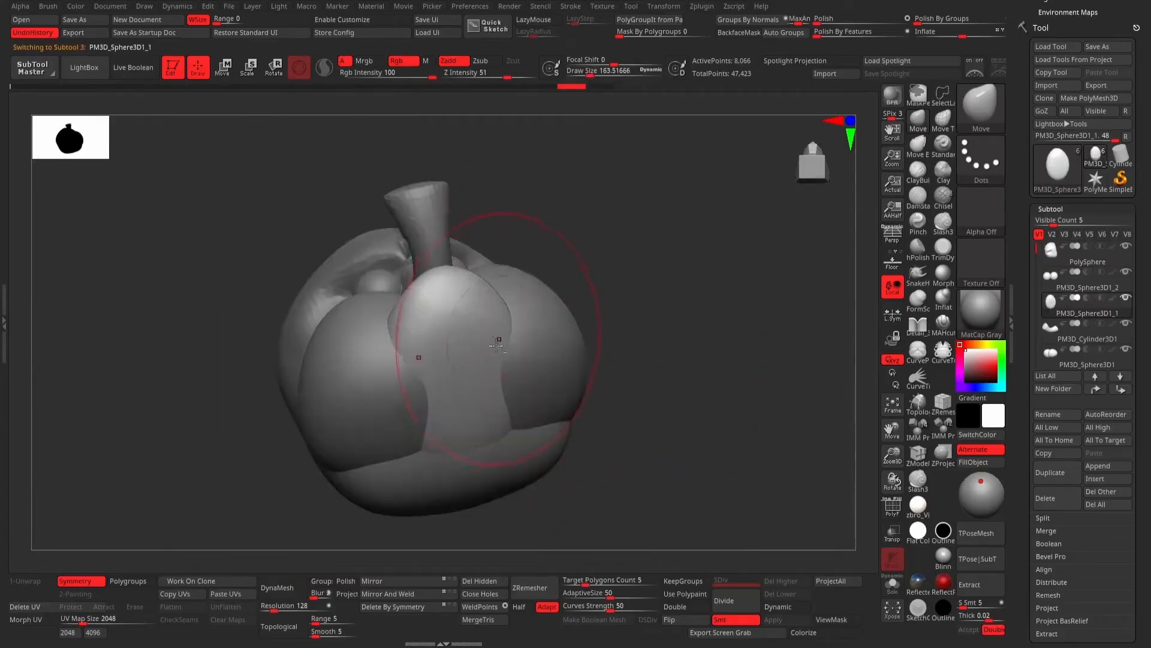
{"action": "mouse_move", "coordinate": [497, 345]}
{"action": "left_mouse_down"}
{"action": "mouse_move", "coordinate": [522, 367]}
{"action": "mouse_move", "coordinate": [563, 360]}
{"action": "left_mouse_up"}
{"action": "mouse_move", "coordinate": [601, 282]}
{"action": "left_mouse_down"}
{"action": "mouse_move", "coordinate": [631, 277]}
{"action": "mouse_move", "coordinate": [620, 298]}
{"action": "mouse_move", "coordinate": [547, 314]}
{"action": "left_mouse_up"}
{"action": "left_click_drag", "start_coordinate": [440, 274], "coordinate": [438, 284]}
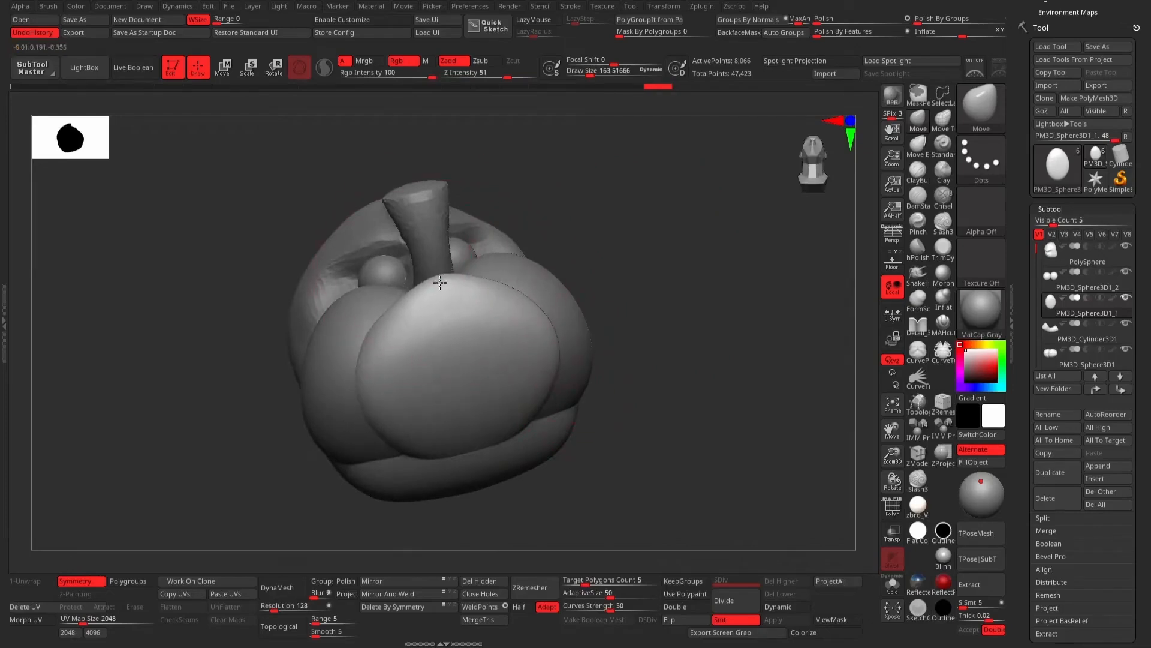
{"action": "mouse_move", "coordinate": [600, 210]}
{"action": "left_mouse_down"}
{"action": "mouse_move", "coordinate": [594, 236]}
{"action": "mouse_move", "coordinate": [477, 322]}
{"action": "mouse_move", "coordinate": [493, 347]}
{"action": "mouse_move", "coordinate": [485, 320]}
{"action": "left_mouse_up"}
{"action": "mouse_move", "coordinate": [420, 420]}
{"action": "left_mouse_down"}
{"action": "mouse_move", "coordinate": [452, 390]}
{"action": "mouse_move", "coordinate": [655, 304]}
{"action": "left_mouse_up"}
Select the cheeks, push their inner edges back around the snout with the Move brush at a draw size of about 60, and smooth them.
{"action": "key", "text": "space"}
{"action": "left_click_drag", "start_coordinate": [494, 246], "coordinate": [482, 248]}
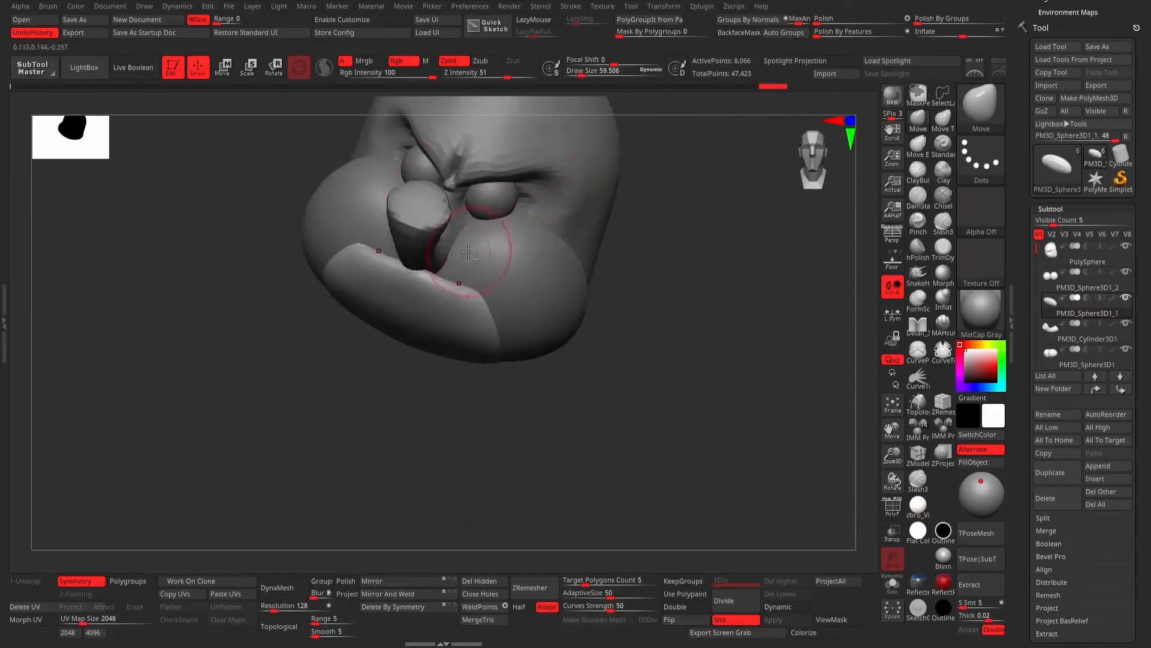
{"action": "left_click", "coordinate": [463, 252], "text": "alt"}
{"action": "left_click_drag", "start_coordinate": [424, 262], "coordinate": [394, 268]}
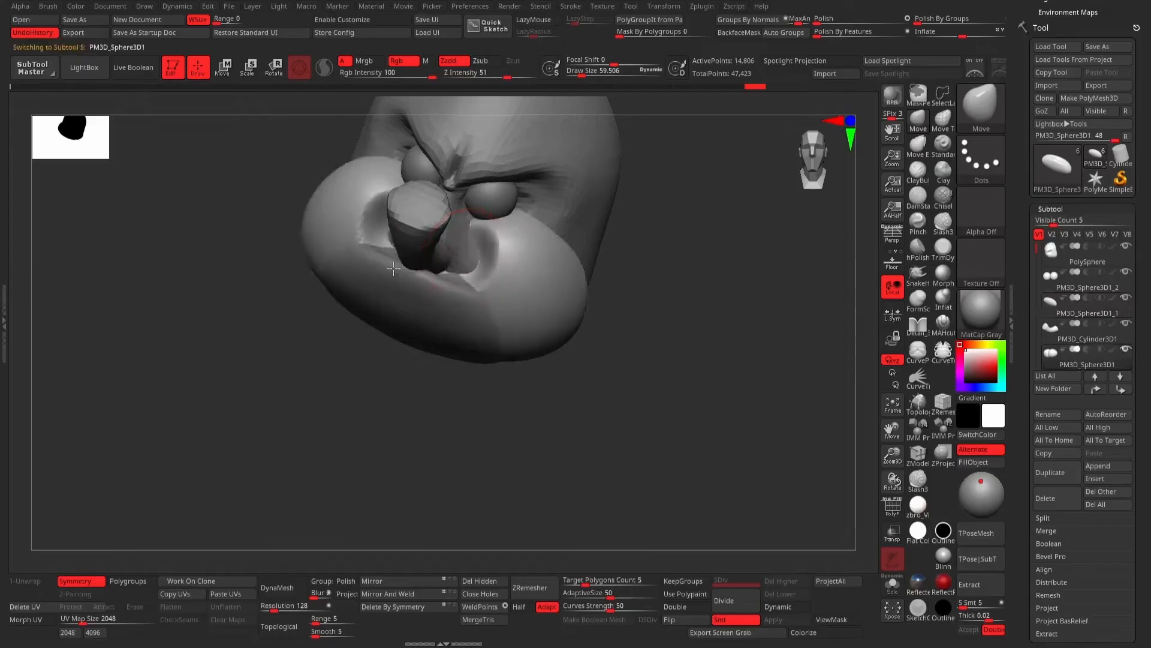
{"action": "key", "text": "shift"}
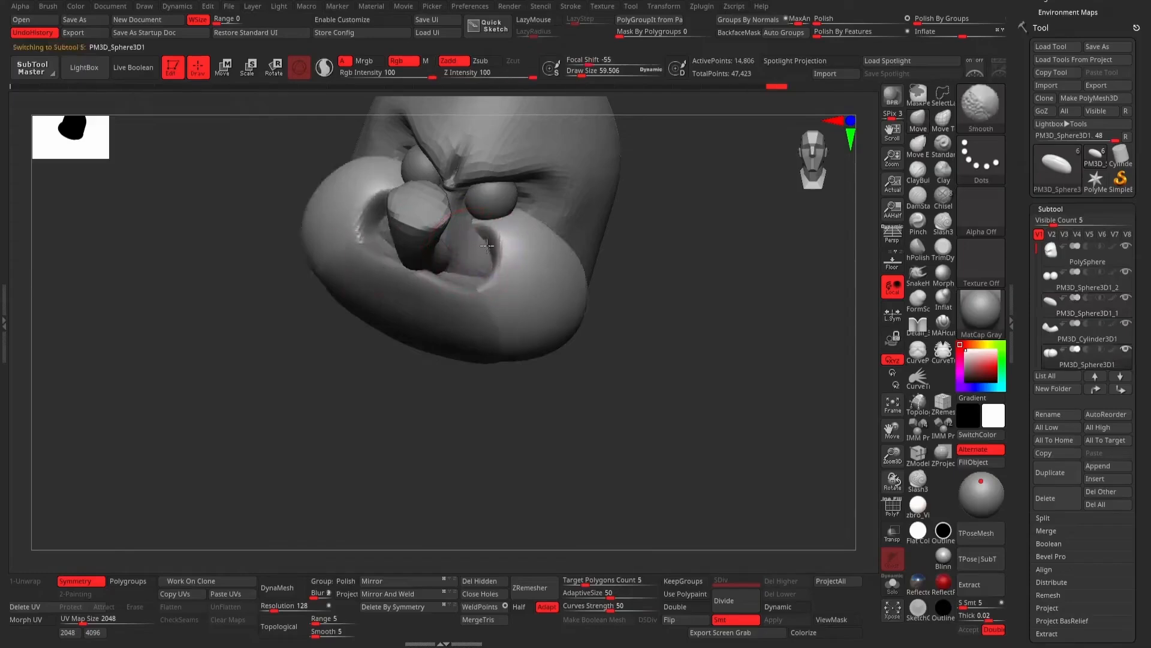
{"action": "mouse_move", "coordinate": [636, 252]}
{"action": "left_mouse_down"}
{"action": "mouse_move", "coordinate": [668, 236]}
{"action": "mouse_move", "coordinate": [768, 270]}
{"action": "mouse_move", "coordinate": [794, 252]}
{"action": "mouse_move", "coordinate": [861, 273]}
{"action": "left_mouse_up"}
{"action": "left_click_drag", "start_coordinate": [352, 459], "coordinate": [343, 493]}
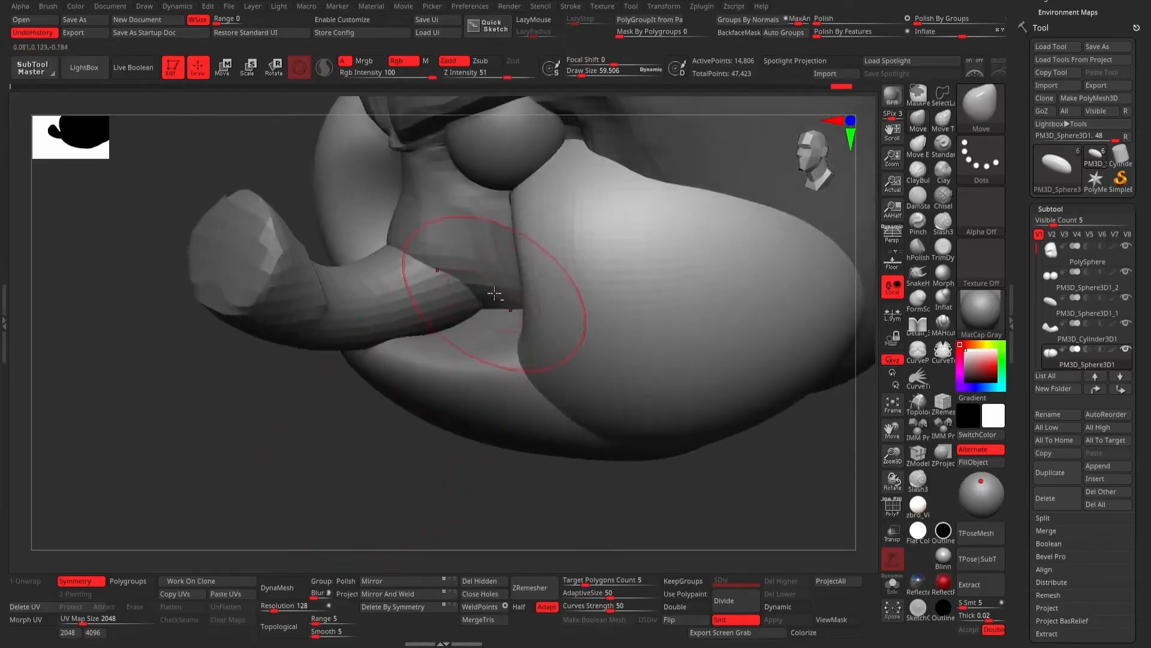
Select the head, pull the sides of the muzzle down toward the lower jaw with the Move brush, and remesh with DynaMesh at resolution 128.
{"action": "left_click", "coordinate": [493, 294], "text": "alt"}
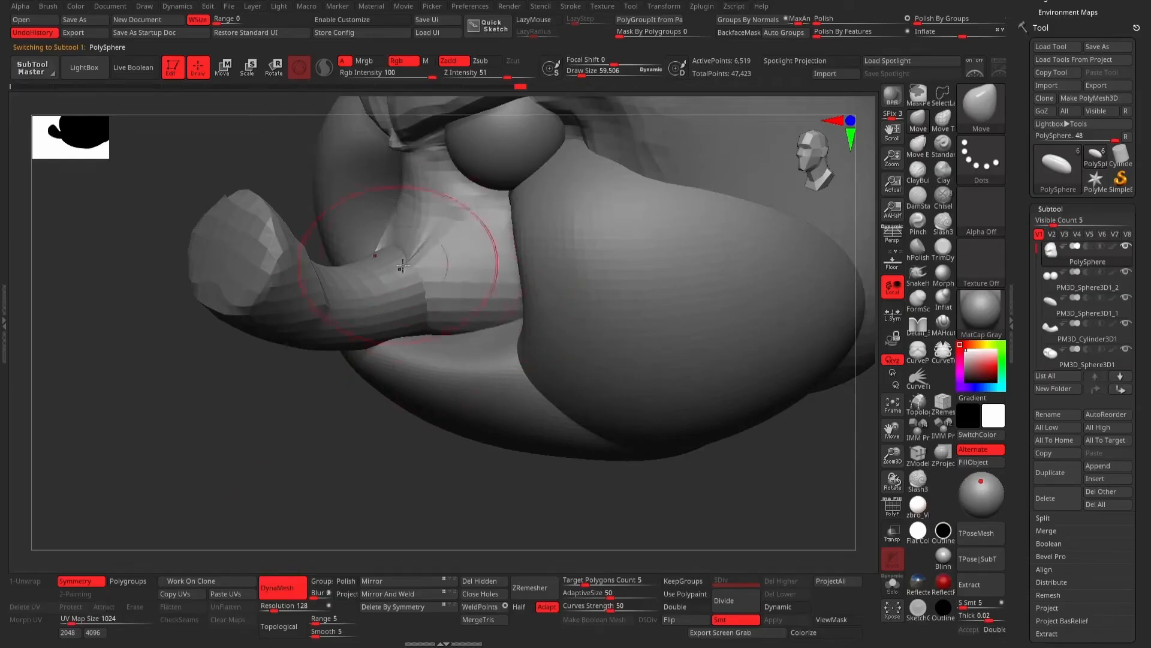
{"action": "mouse_move", "coordinate": [359, 469]}
{"action": "left_mouse_down"}
{"action": "mouse_move", "coordinate": [352, 401]}
{"action": "mouse_move", "coordinate": [411, 419]}
{"action": "mouse_move", "coordinate": [383, 451]}
{"action": "mouse_move", "coordinate": [401, 454]}
{"action": "left_mouse_up"}
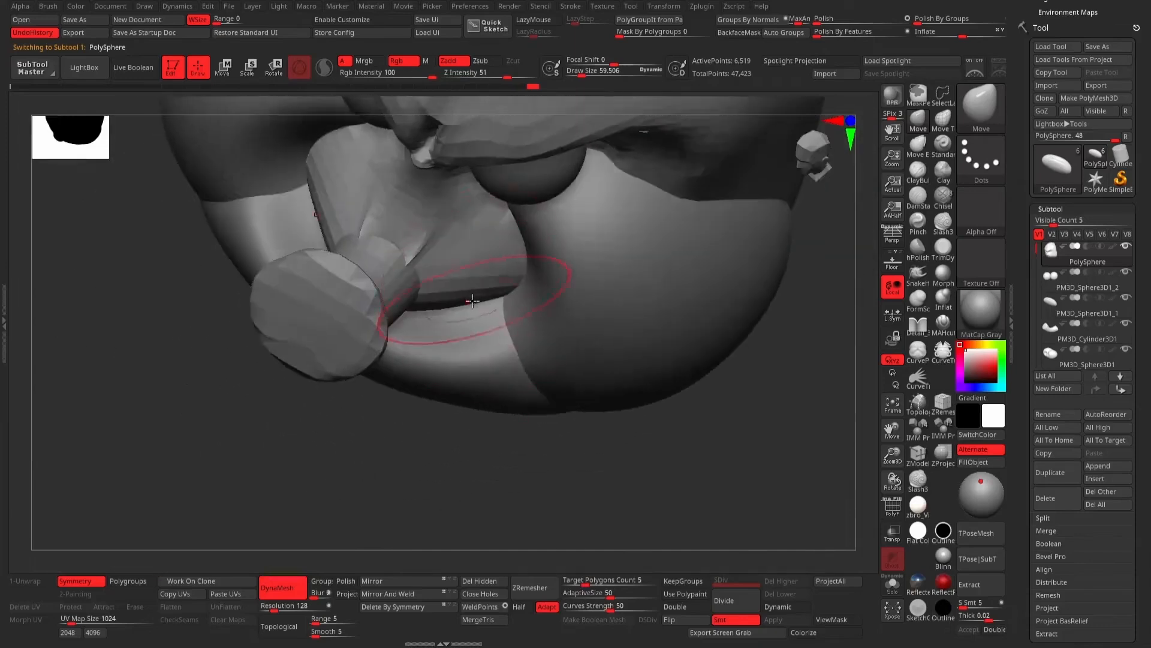
{"action": "left_click_drag", "start_coordinate": [472, 301], "coordinate": [515, 357]}
{"action": "left_click_drag", "start_coordinate": [522, 318], "coordinate": [532, 326]}
{"action": "mouse_move", "coordinate": [446, 453]}
{"action": "left_mouse_down"}
{"action": "mouse_move", "coordinate": [424, 384]}
{"action": "mouse_move", "coordinate": [348, 419]}
{"action": "left_mouse_up"}
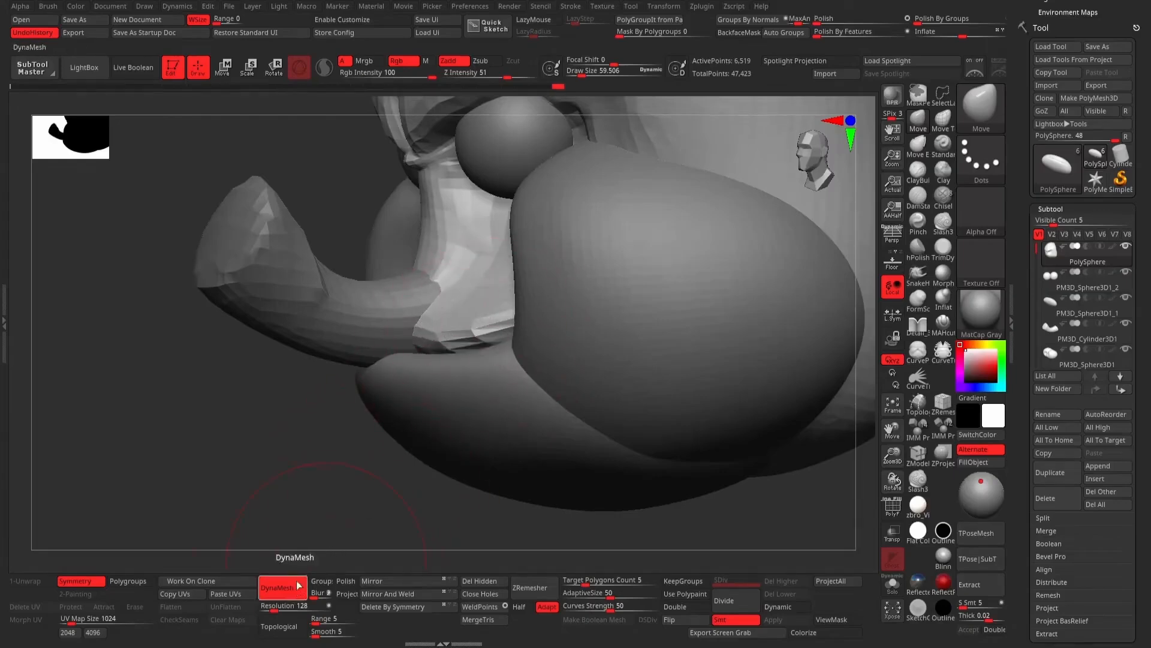
{"action": "left_click_drag", "start_coordinate": [280, 430], "coordinate": [321, 462], "text": "ctrl"}
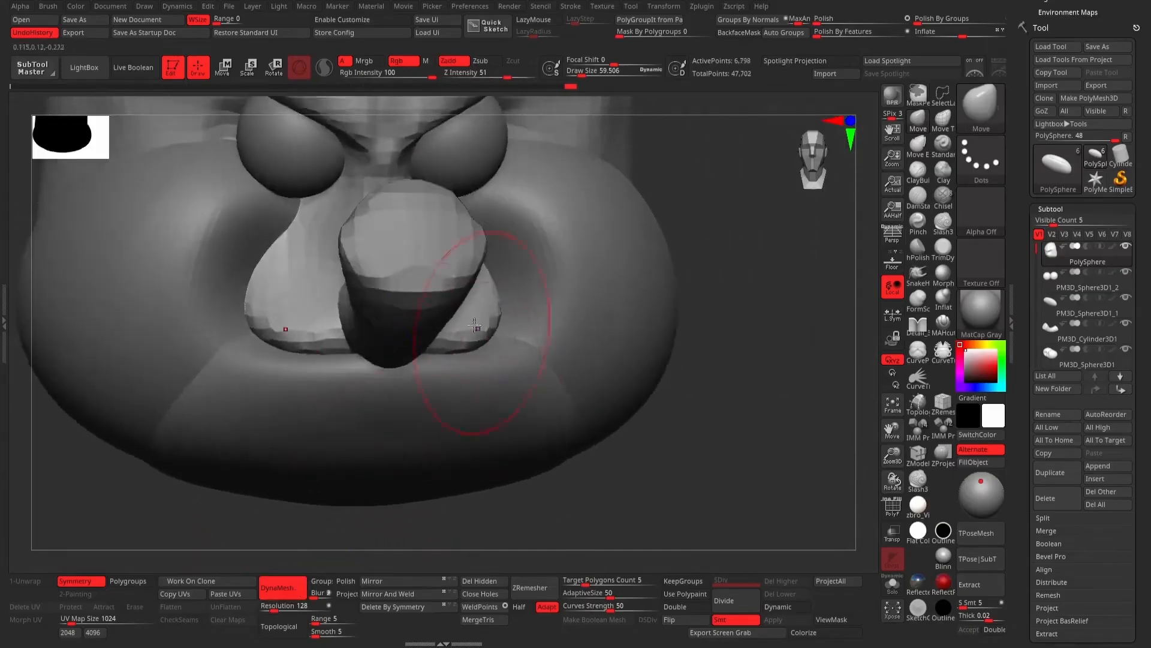
Select the lower jaw piece and adjust its outer rim beside the muzzle from below with the Move brush.
{"action": "left_click_drag", "start_coordinate": [714, 332], "coordinate": [686, 396]}
{"action": "left_click", "coordinate": [540, 366], "text": "alt"}
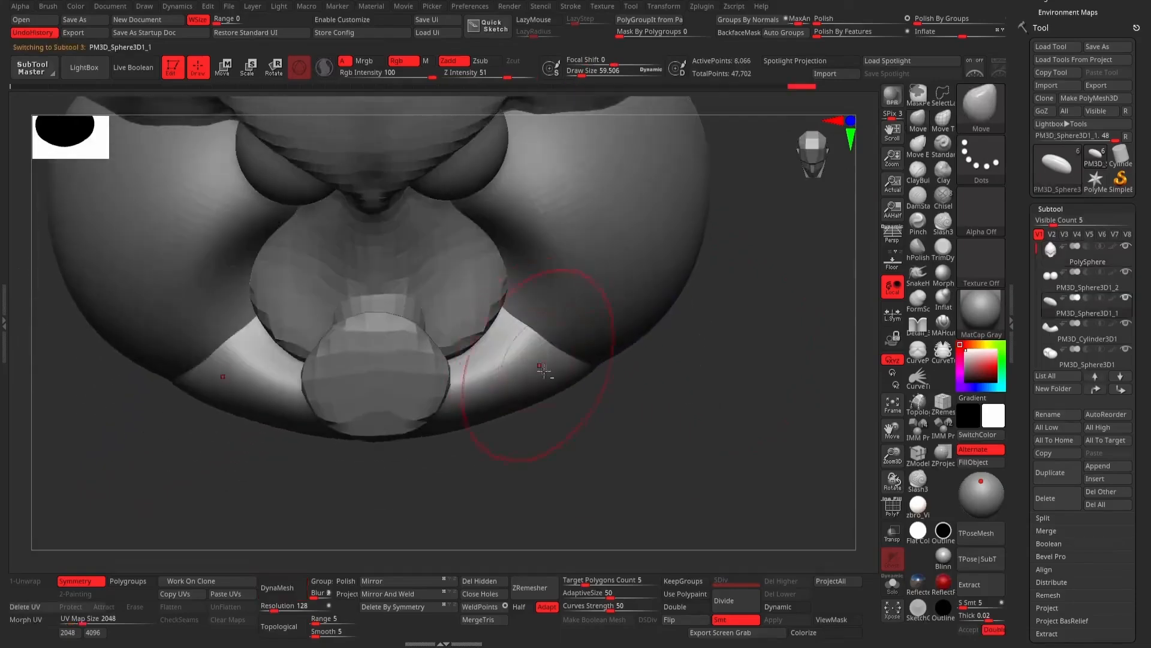
{"action": "left_click_drag", "start_coordinate": [597, 411], "coordinate": [594, 428]}
{"action": "mouse_move", "coordinate": [535, 349]}
{"action": "left_mouse_down"}
{"action": "mouse_move", "coordinate": [530, 325]}
{"action": "mouse_move", "coordinate": [543, 320]}
{"action": "left_mouse_up"}
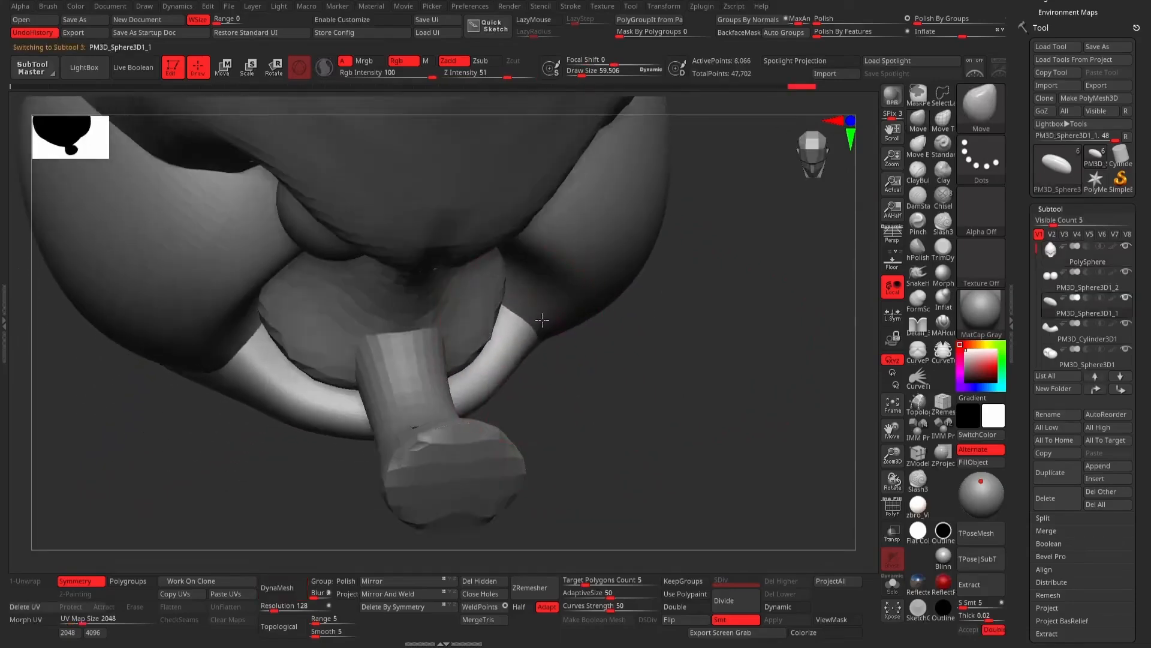
{"action": "left_click_drag", "start_coordinate": [498, 378], "coordinate": [511, 367]}
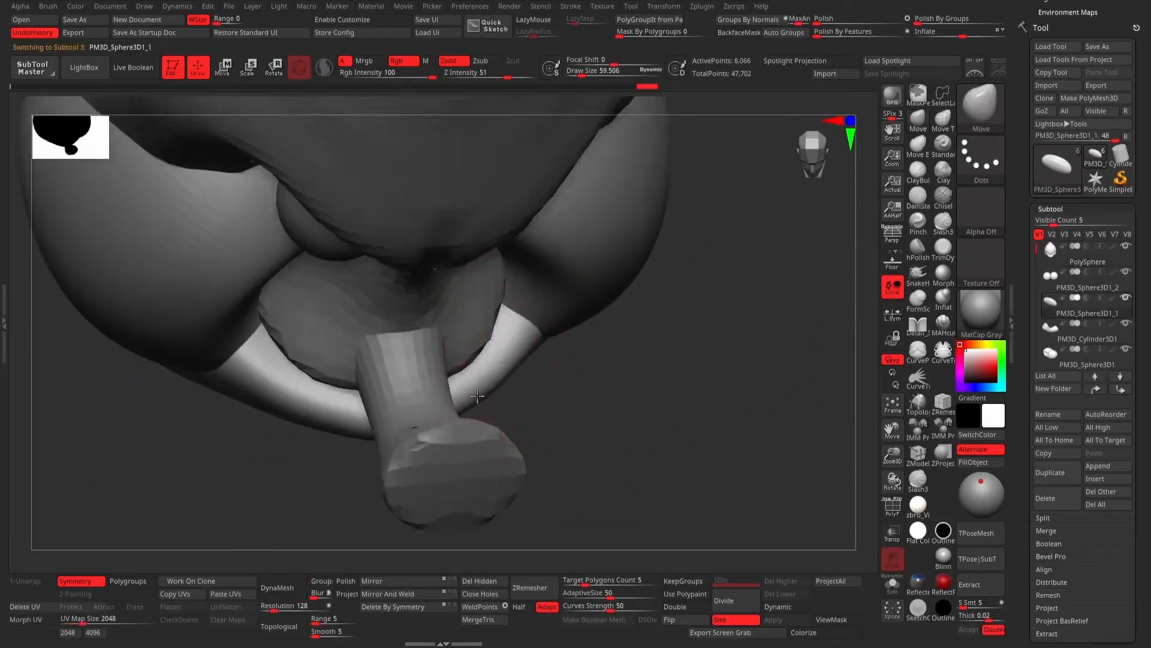
{"action": "mouse_move", "coordinate": [659, 410]}
{"action": "left_mouse_down"}
{"action": "mouse_move", "coordinate": [637, 360]}
{"action": "mouse_move", "coordinate": [669, 312]}
{"action": "mouse_move", "coordinate": [763, 298]}
{"action": "mouse_move", "coordinate": [699, 316]}
{"action": "mouse_move", "coordinate": [737, 319]}
{"action": "mouse_move", "coordinate": [658, 319]}
{"action": "mouse_move", "coordinate": [642, 259]}
{"action": "left_mouse_up"}
{"action": "key", "text": "f"}
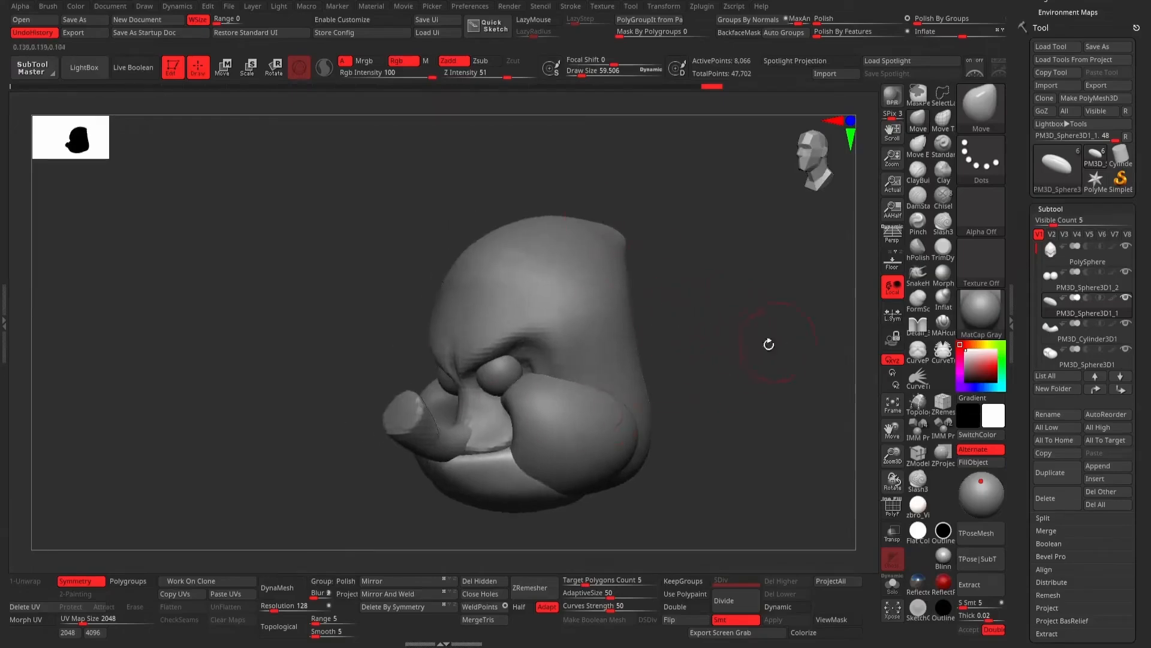
Select the head and build up a thick brow ridge above the eyes with the ClayBuildup brush at a draw size of about 60.
{"action": "left_click_drag", "start_coordinate": [769, 344], "coordinate": [806, 363], "text": "alt"}
{"action": "left_click_drag", "start_coordinate": [821, 322], "coordinate": [825, 424], "text": "alt"}
{"action": "left_click_drag", "start_coordinate": [786, 340], "coordinate": [814, 345]}
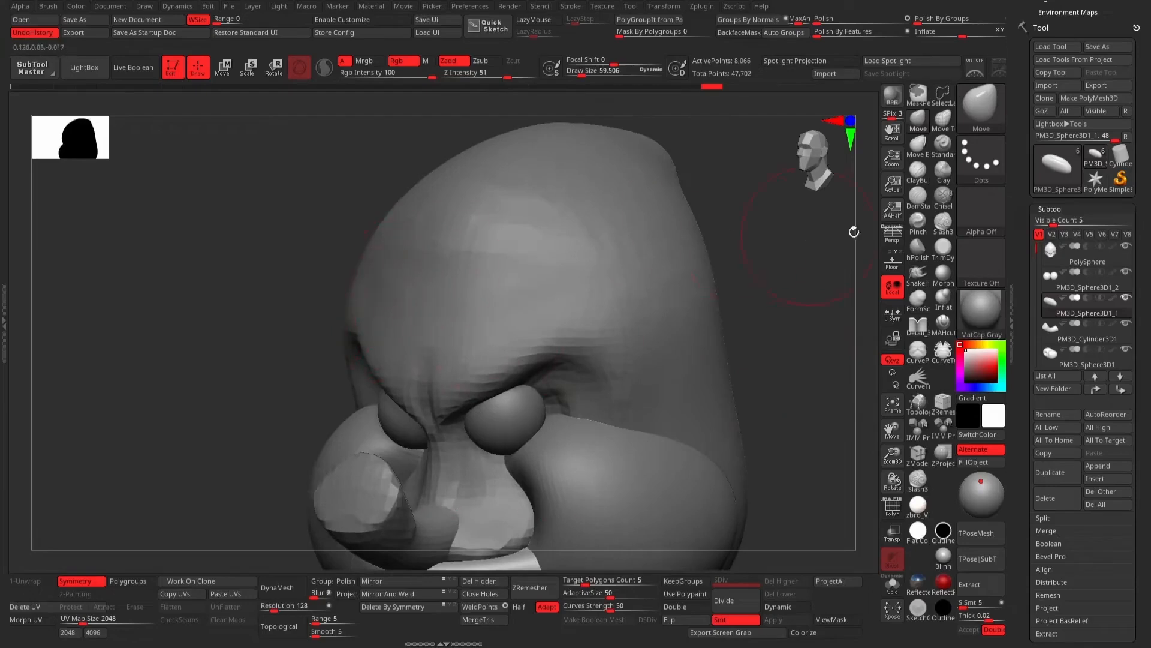
{"action": "left_click", "coordinate": [918, 326]}
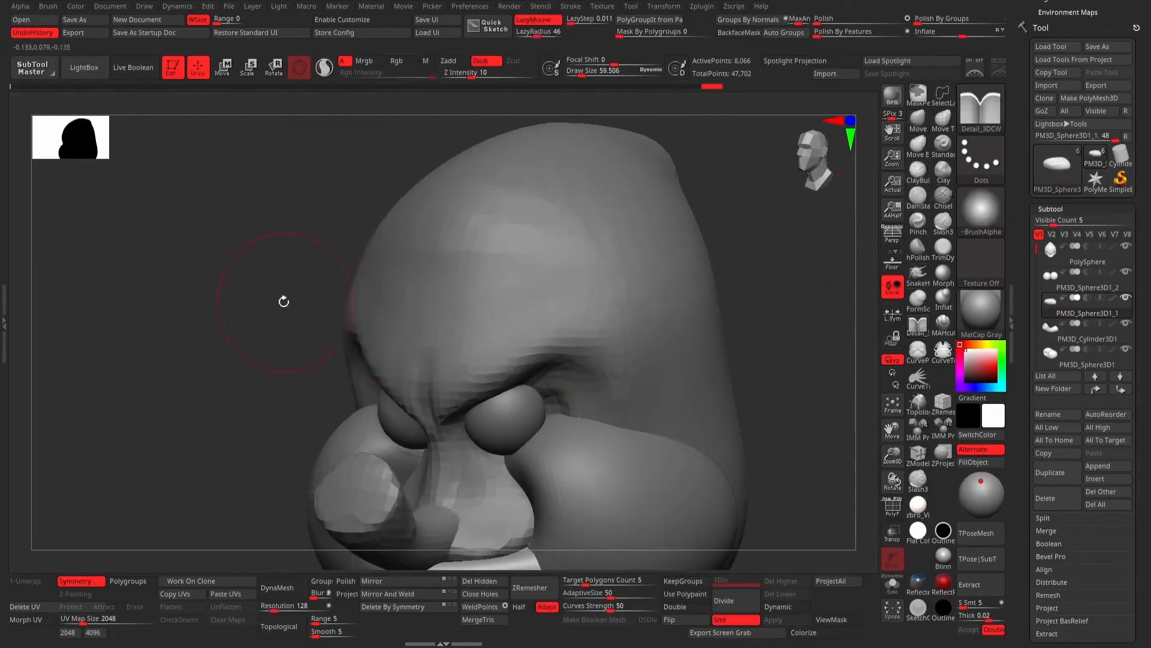
{"action": "left_click_drag", "start_coordinate": [283, 301], "coordinate": [405, 349]}
{"action": "left_click", "coordinate": [918, 170]}
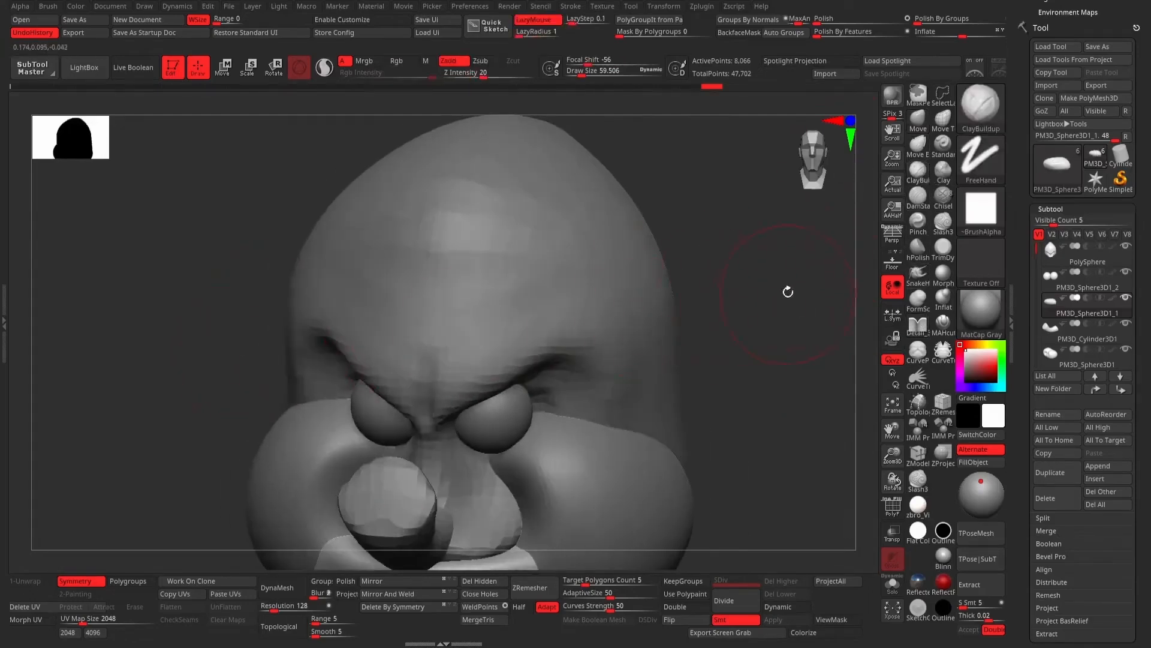
{"action": "left_click_drag", "start_coordinate": [788, 291], "coordinate": [429, 394]}
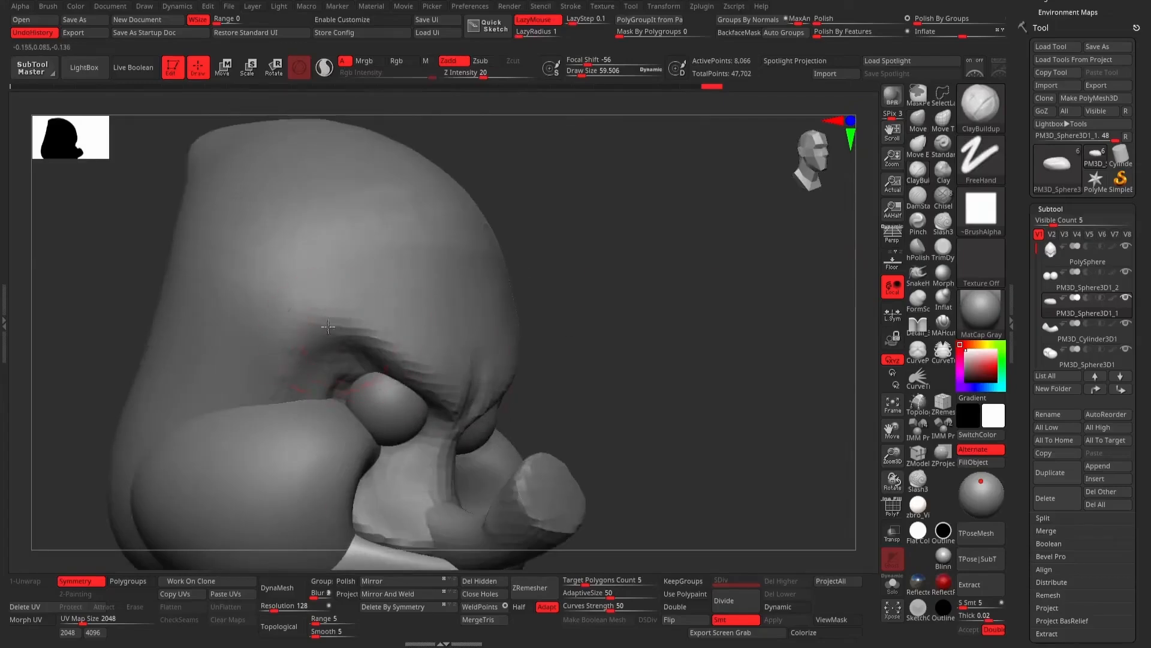
{"action": "left_click", "coordinate": [354, 300], "text": "alt"}
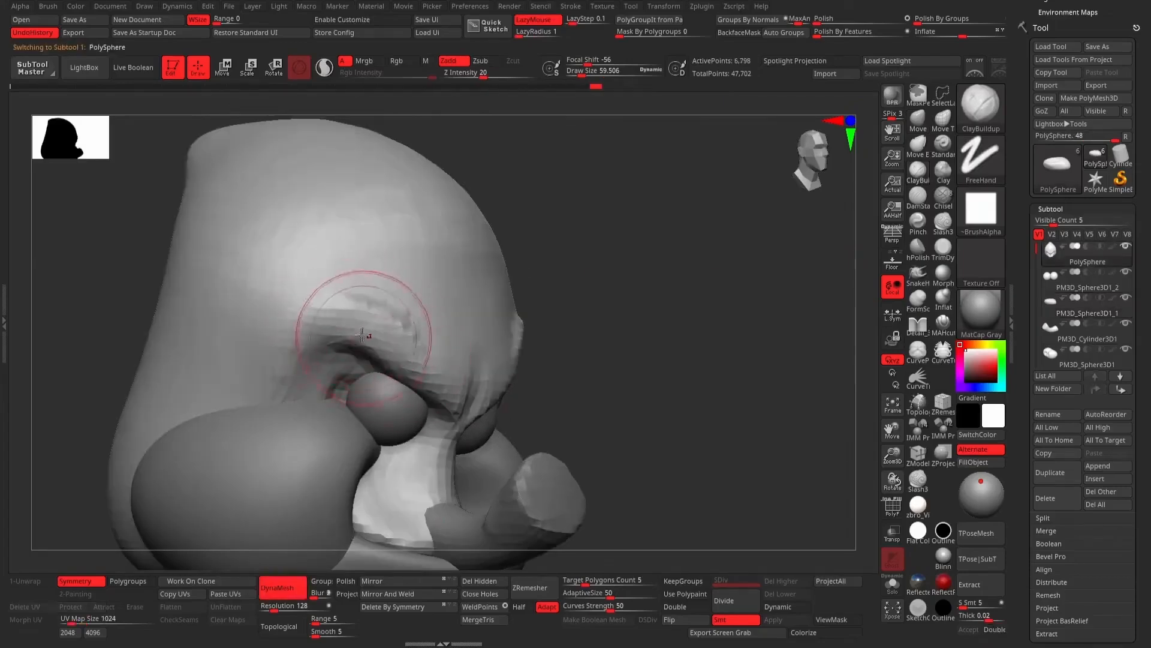
{"action": "mouse_move", "coordinate": [362, 334]}
{"action": "left_mouse_down"}
{"action": "mouse_move", "coordinate": [457, 387]}
{"action": "mouse_move", "coordinate": [478, 308]}
{"action": "mouse_move", "coordinate": [359, 299]}
{"action": "mouse_move", "coordinate": [250, 348]}
{"action": "mouse_move", "coordinate": [289, 322]}
{"action": "left_mouse_up"}
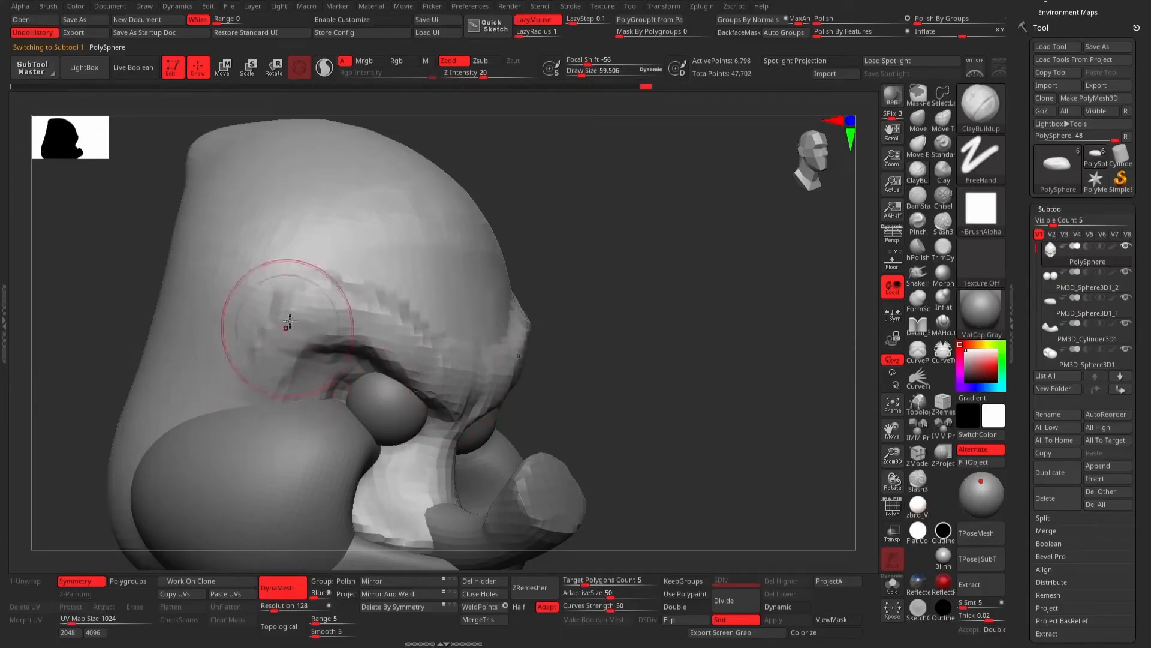
Carve the forehead inward just above the brow ridge with the ClayBuildup brush in subtract mode.
{"action": "mouse_move", "coordinate": [738, 312]}
{"action": "left_mouse_down"}
{"action": "mouse_move", "coordinate": [584, 305]}
{"action": "mouse_move", "coordinate": [642, 307]}
{"action": "left_mouse_up"}
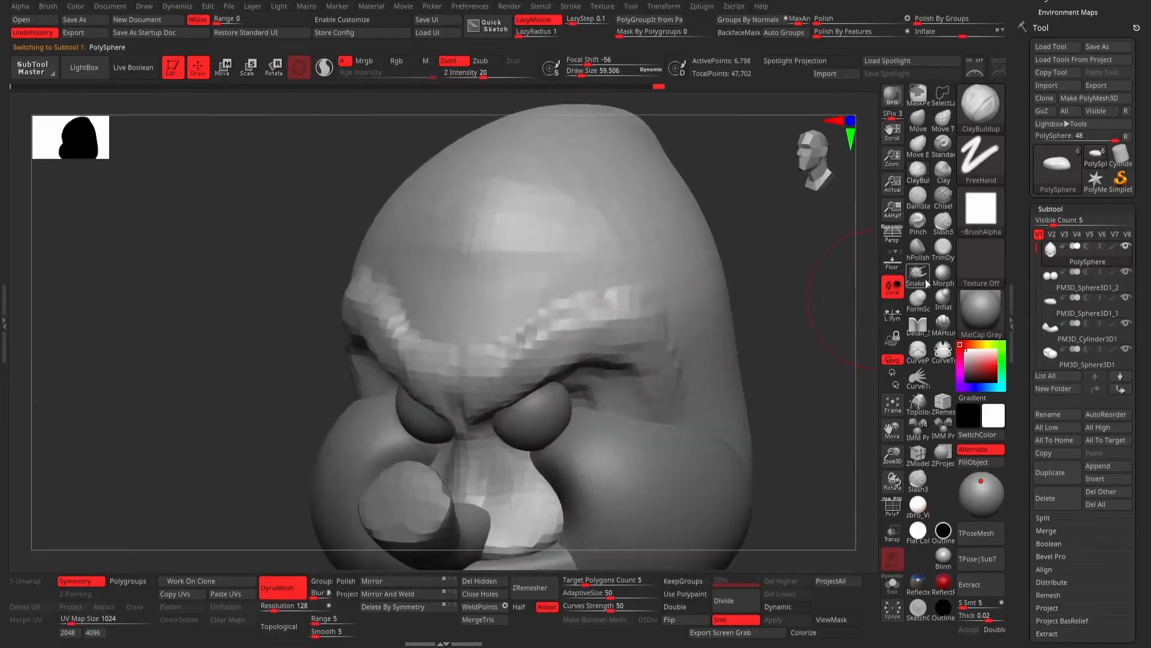
{"action": "mouse_move", "coordinate": [513, 272]}
{"action": "left_mouse_down", "text": "alt"}
{"action": "mouse_move", "coordinate": [573, 270]}
{"action": "mouse_move", "coordinate": [530, 300]}
{"action": "mouse_move", "coordinate": [584, 273]}
{"action": "mouse_move", "coordinate": [571, 279]}
{"action": "mouse_move", "coordinate": [664, 277]}
{"action": "mouse_move", "coordinate": [617, 279]}
{"action": "left_mouse_up", "text": "alt"}
{"action": "mouse_move", "coordinate": [757, 295]}
{"action": "left_mouse_down"}
{"action": "mouse_move", "coordinate": [778, 286]}
{"action": "mouse_move", "coordinate": [679, 311]}
{"action": "left_mouse_up"}
{"action": "mouse_move", "coordinate": [437, 298]}
{"action": "left_mouse_down"}
{"action": "mouse_move", "coordinate": [396, 326]}
{"action": "mouse_move", "coordinate": [406, 339]}
{"action": "mouse_move", "coordinate": [427, 330]}
{"action": "left_mouse_up"}
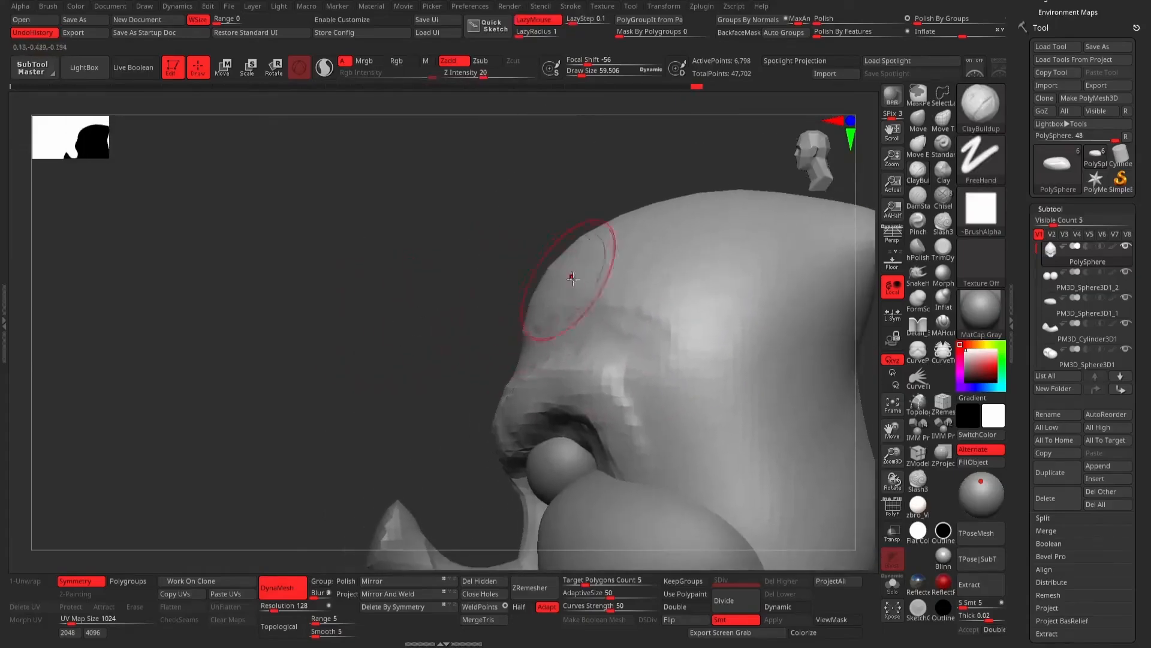
Push the head's front brow profile forward from the side using the Move brush at a draw size of about 98.
{"action": "left_click_drag", "start_coordinate": [512, 229], "coordinate": [595, 222]}
{"action": "key", "text": "space"}
{"action": "left_click_drag", "start_coordinate": [510, 229], "coordinate": [470, 226], "text": "alt"}
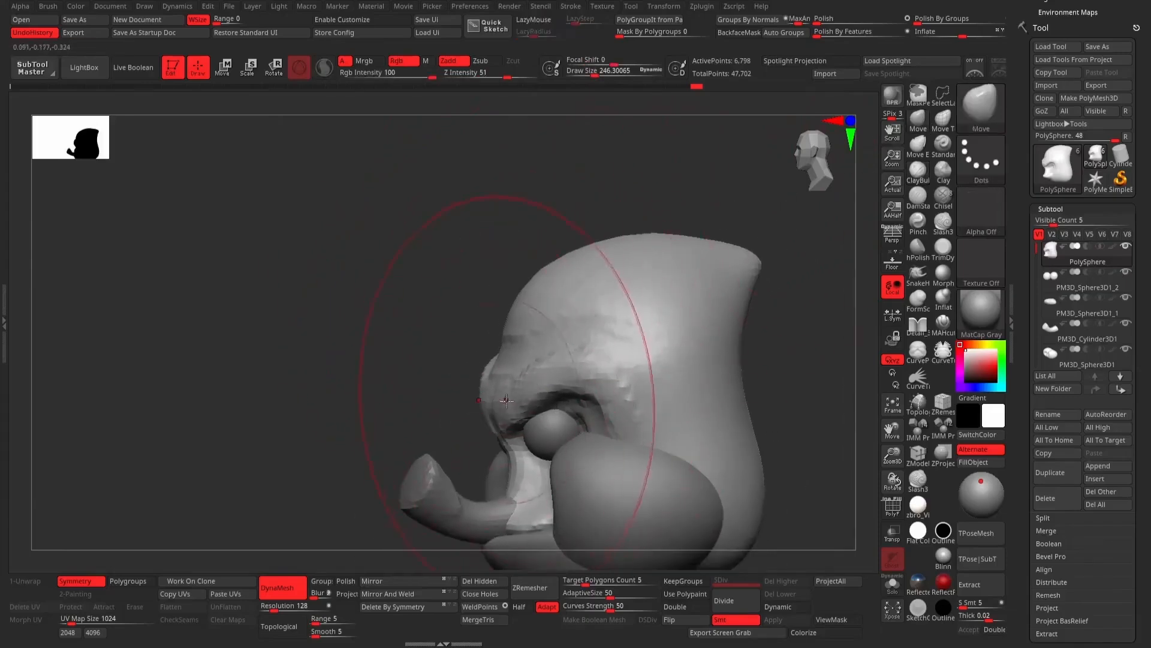
{"action": "key", "text": "ctrl"}
{"action": "key", "text": "space"}
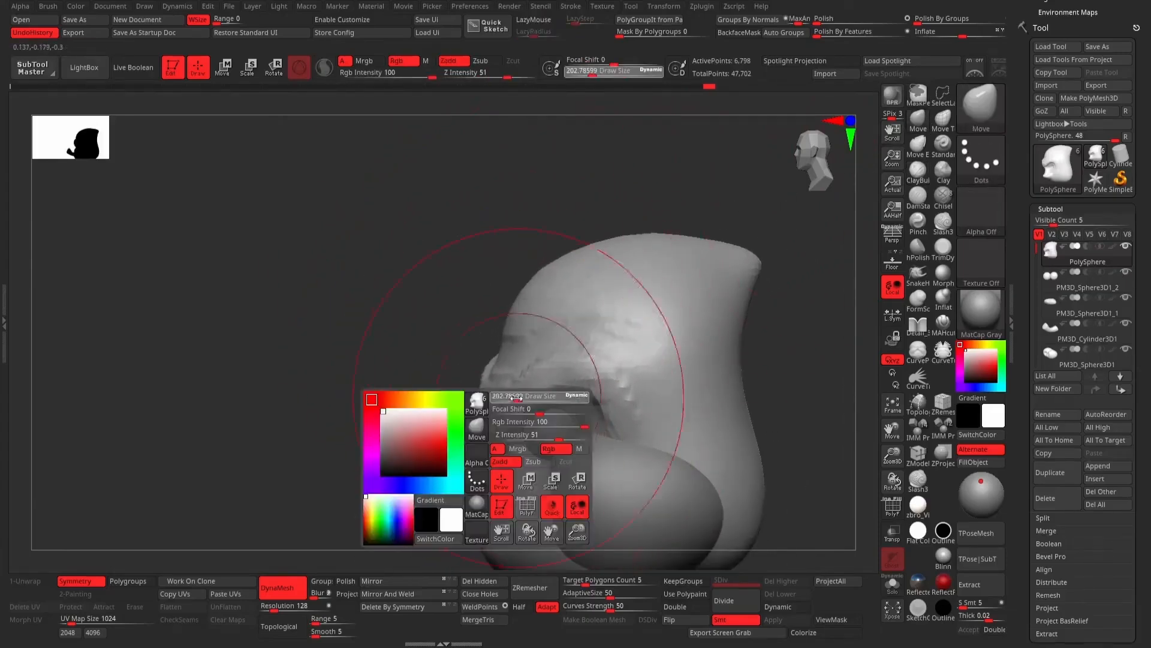
{"action": "left_click_drag", "start_coordinate": [512, 401], "coordinate": [508, 413]}
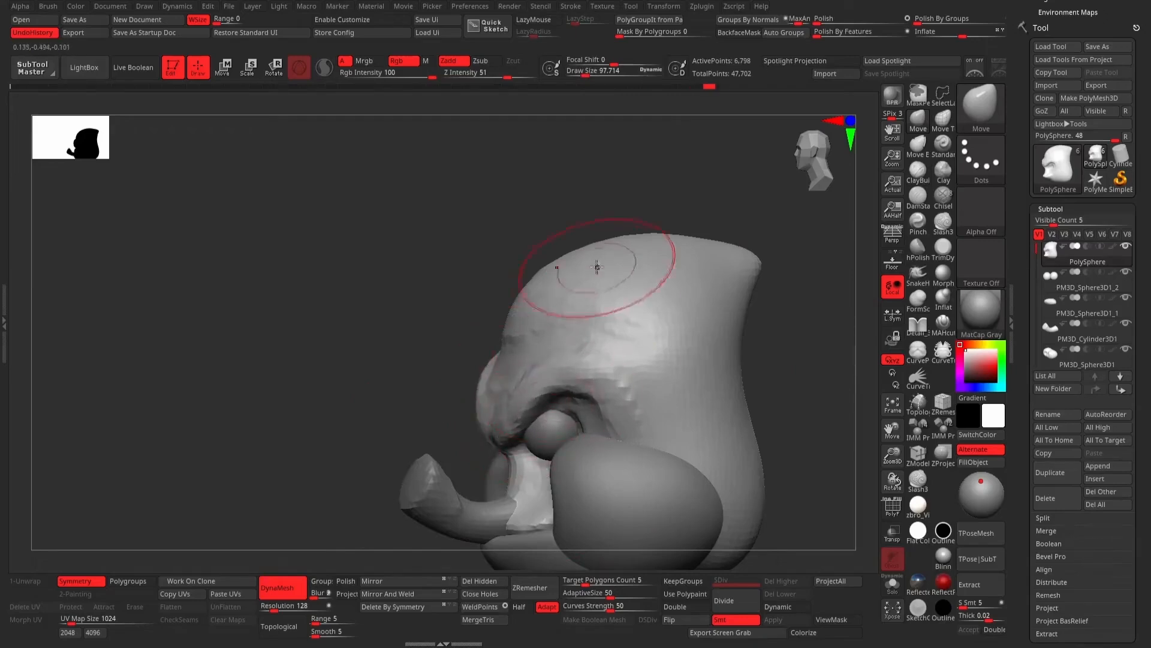
Raise and round out the forehead, crown and rear tip of the head with the Move brush at a draw size of about 203.
{"action": "key", "text": "space"}
{"action": "left_click_drag", "start_coordinate": [594, 265], "coordinate": [587, 274]}
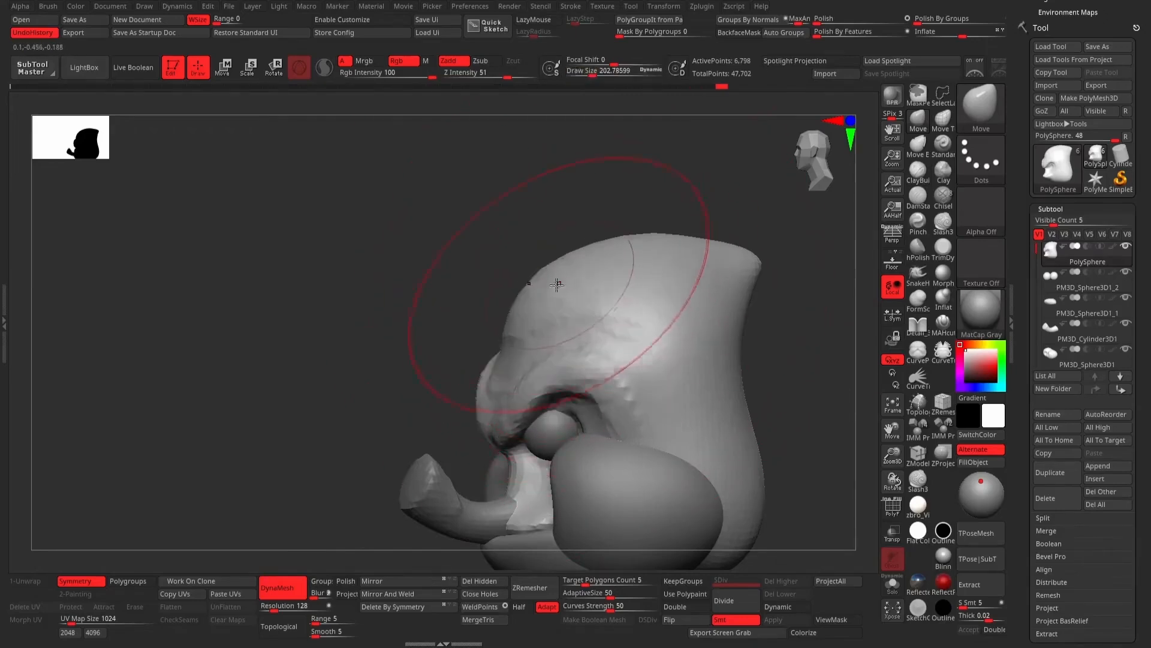
{"action": "left_click_drag", "start_coordinate": [668, 243], "coordinate": [667, 227]}
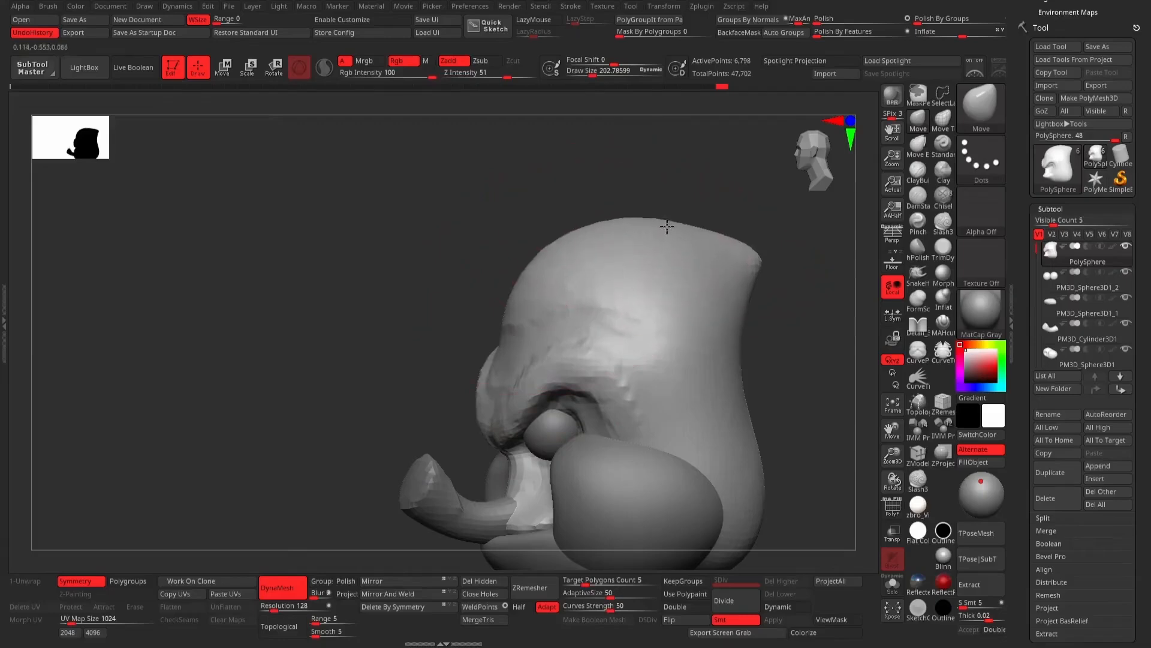
{"action": "mouse_move", "coordinate": [737, 245]}
{"action": "left_mouse_down"}
{"action": "mouse_move", "coordinate": [739, 227]}
{"action": "mouse_move", "coordinate": [736, 239]}
{"action": "mouse_move", "coordinate": [769, 253]}
{"action": "left_mouse_up"}
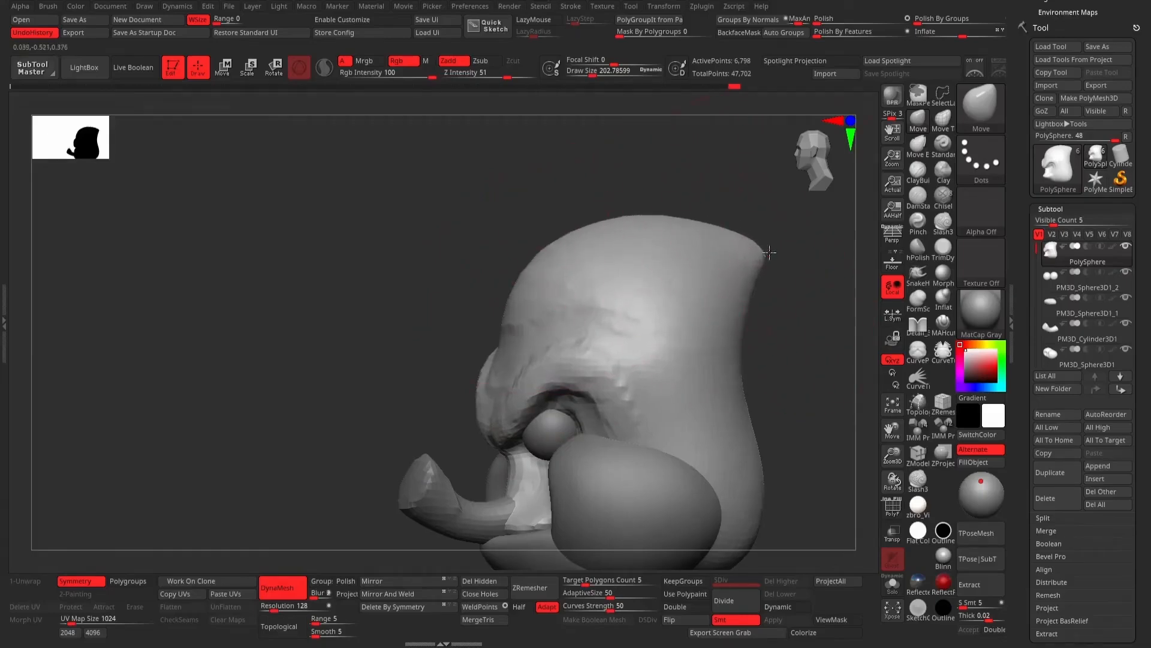
Select the cheek subtool and reshape the inner and upper cheek contours below the eyes with the Move brush at a draw size of about 113.
{"action": "mouse_move", "coordinate": [819, 308]}
{"action": "left_mouse_down"}
{"action": "mouse_move", "coordinate": [820, 363]}
{"action": "mouse_move", "coordinate": [702, 295]}
{"action": "mouse_move", "coordinate": [732, 336]}
{"action": "mouse_move", "coordinate": [727, 286]}
{"action": "mouse_move", "coordinate": [727, 323]}
{"action": "left_mouse_up"}
{"action": "left_click", "coordinate": [625, 347], "text": "alt"}
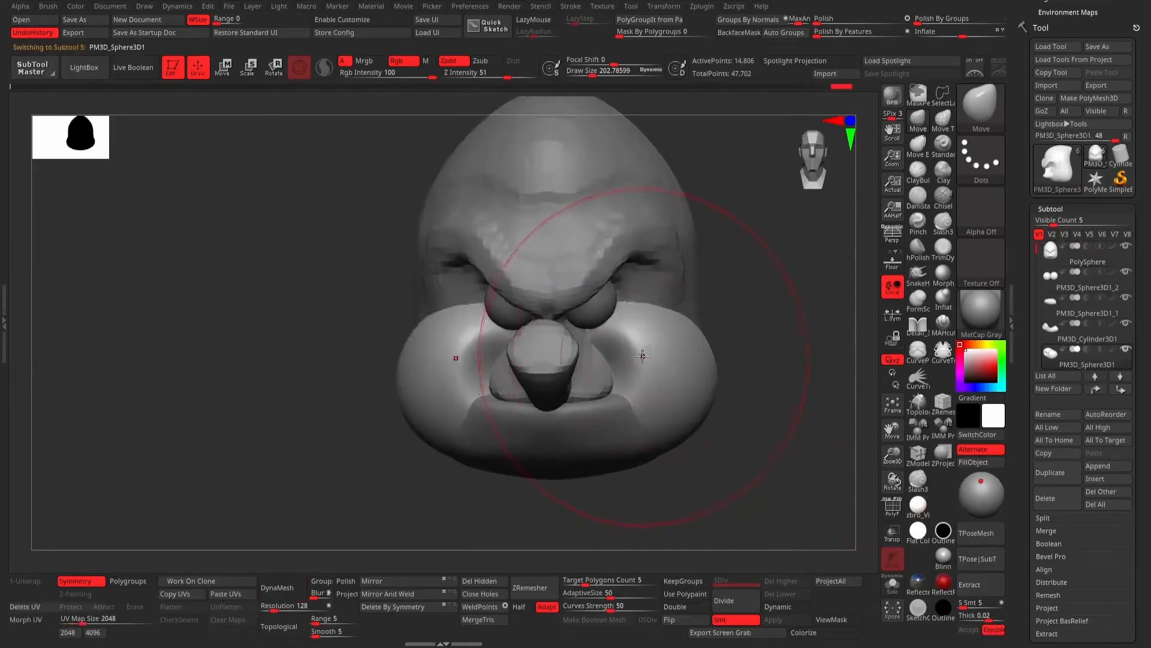
{"action": "key", "text": "space"}
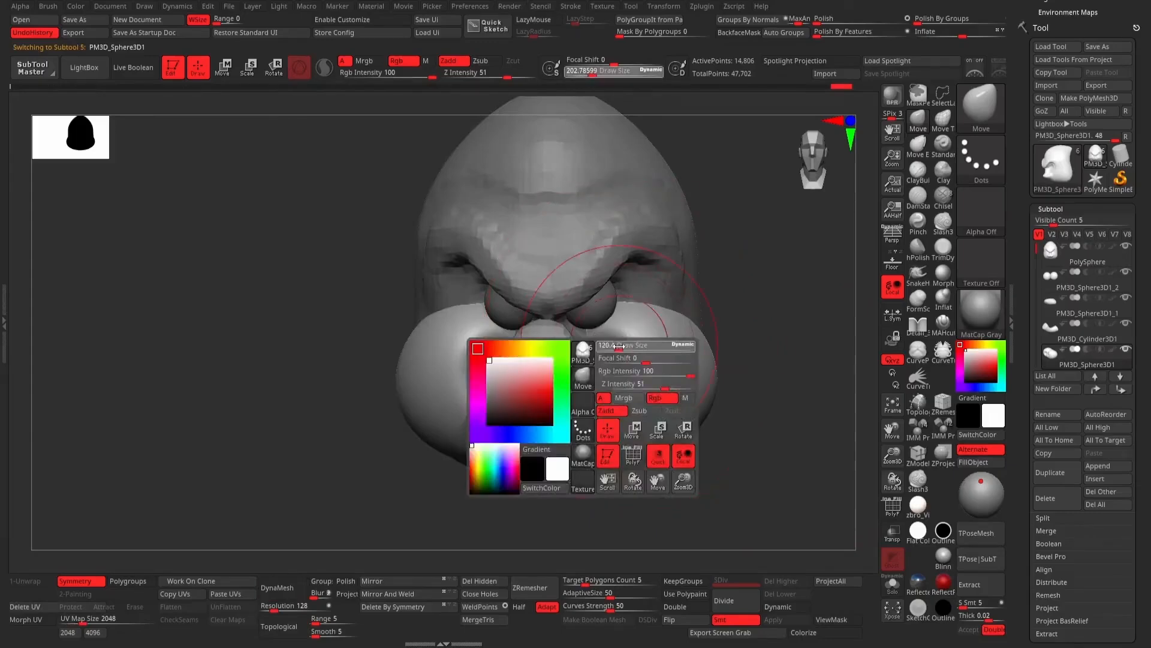
{"action": "mouse_move", "coordinate": [619, 347]}
{"action": "left_mouse_down"}
{"action": "mouse_move", "coordinate": [607, 324]}
{"action": "mouse_move", "coordinate": [548, 324]}
{"action": "left_mouse_up"}
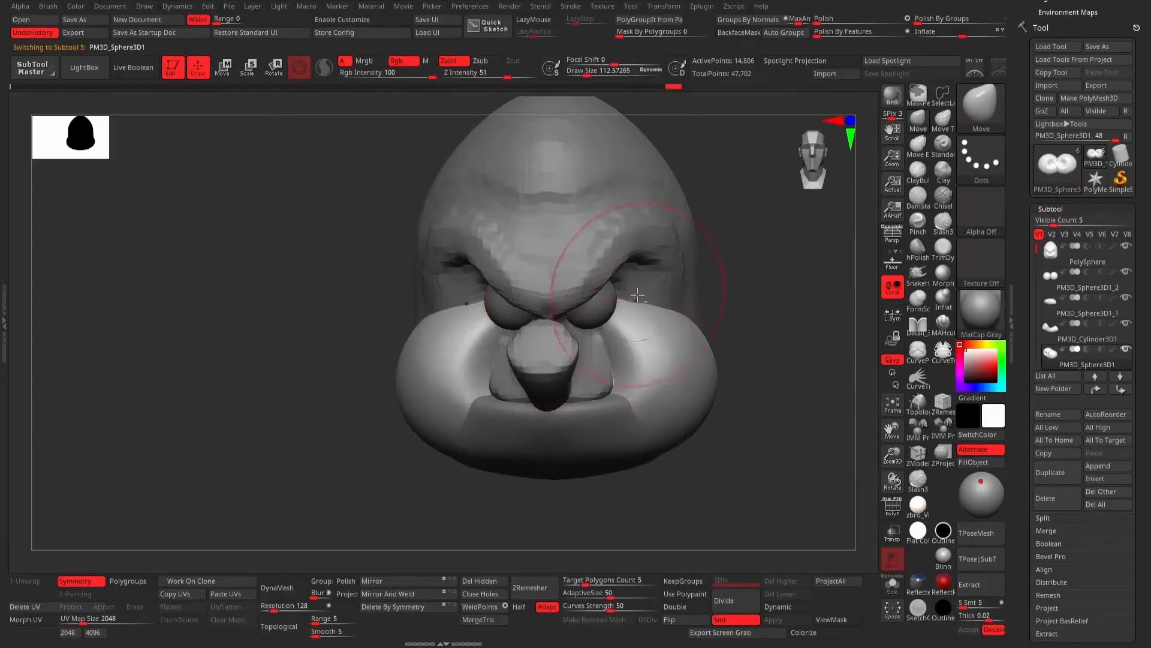
{"action": "right_click_drag", "start_coordinate": [638, 294], "coordinate": [619, 303]}
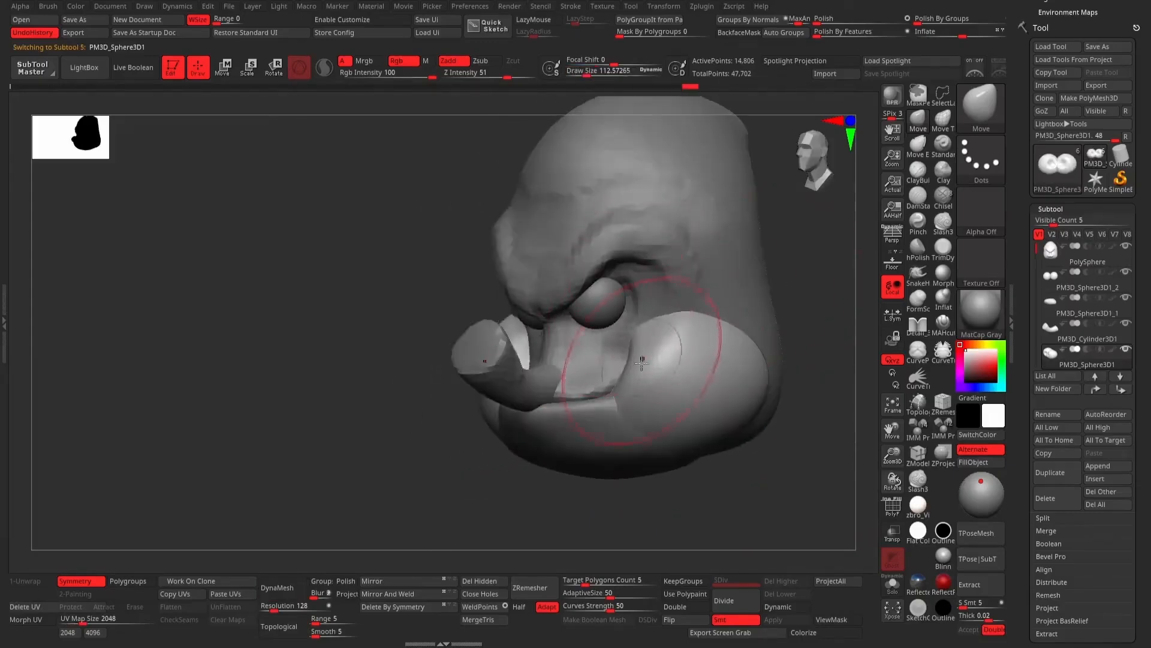
{"action": "key", "text": "shift"}
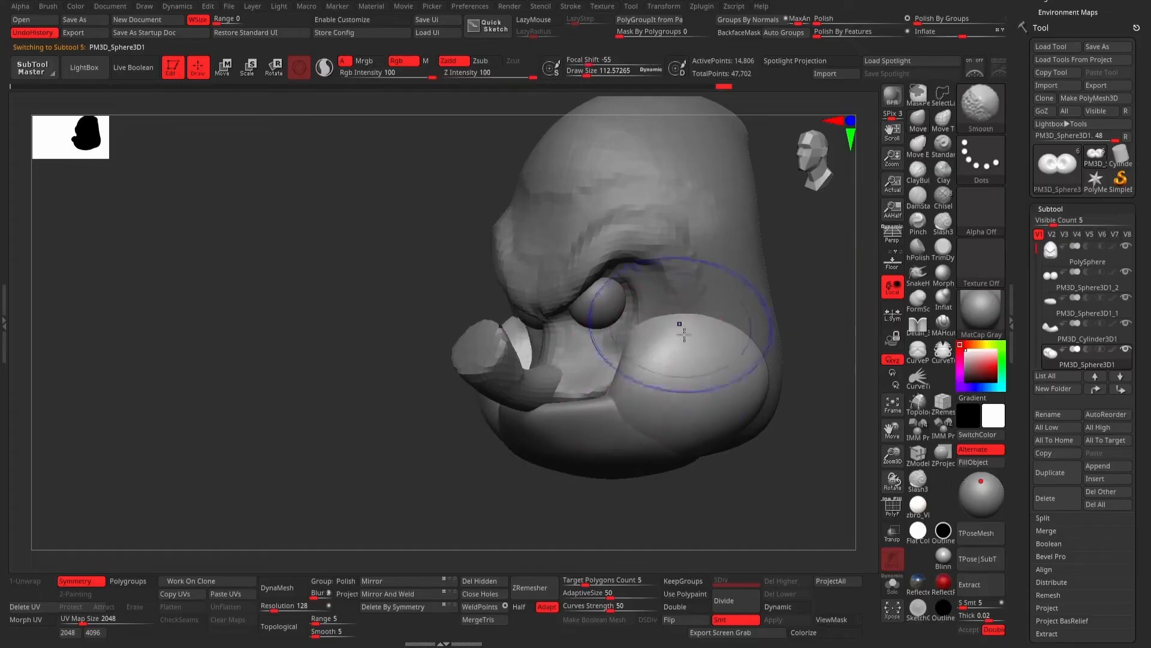
{"action": "right_click_drag", "start_coordinate": [684, 334], "coordinate": [821, 288]}
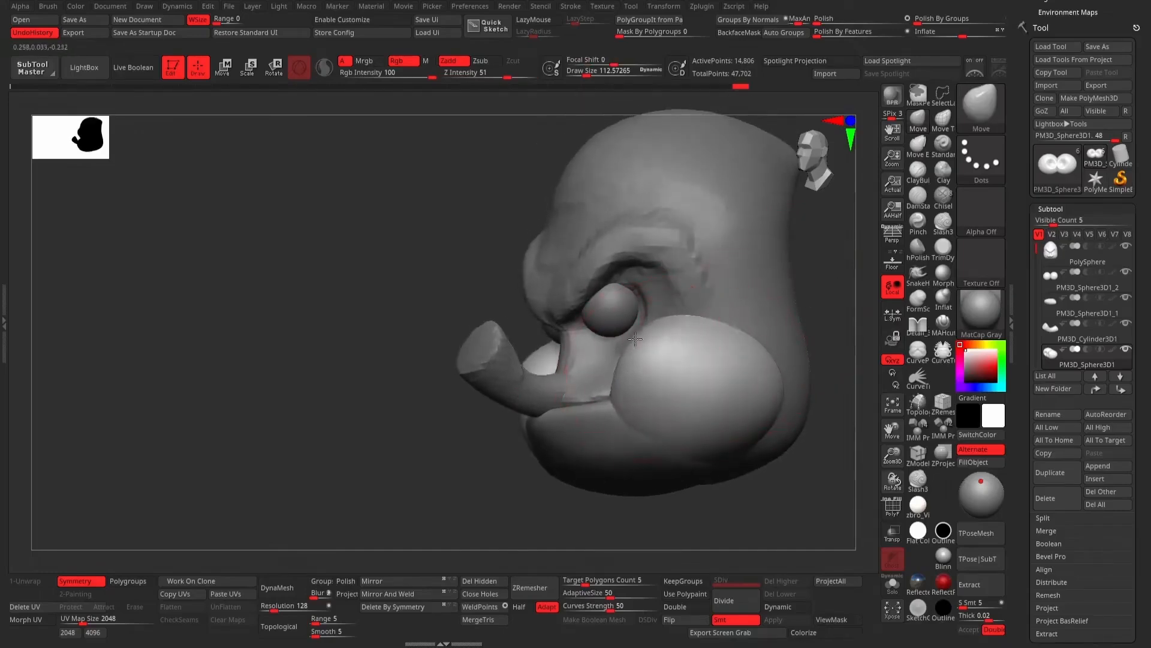
{"action": "key", "text": "shift"}
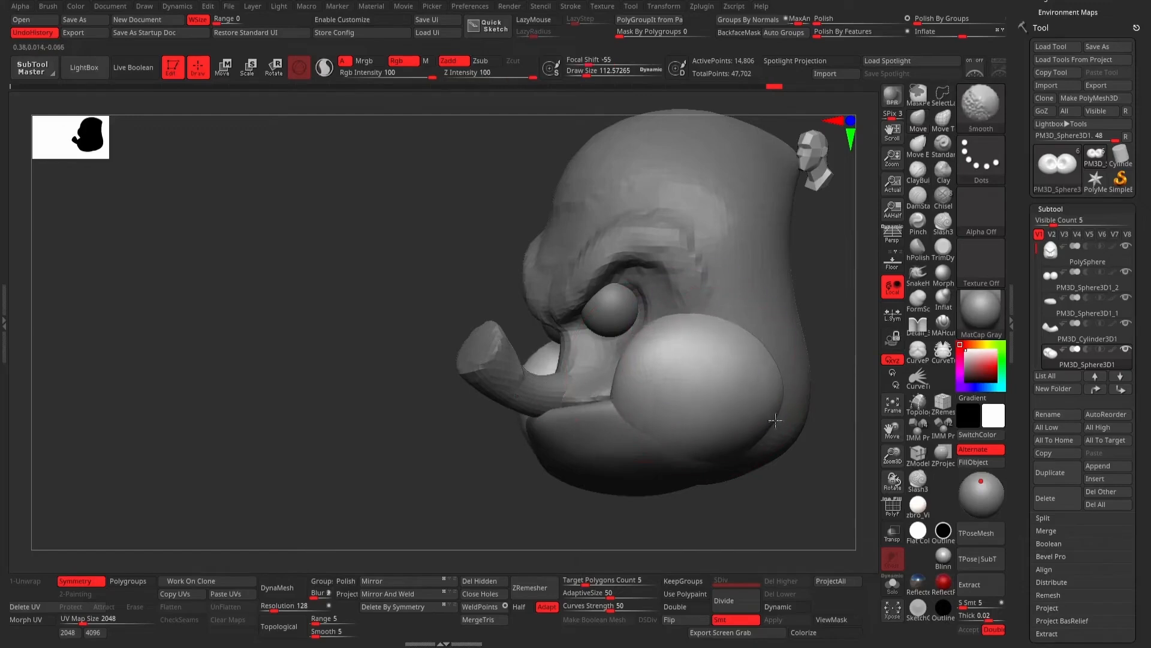
Stretch the cheeks back along the jaw in side view using the Move brush at a draw size of about 193.
{"action": "mouse_move", "coordinate": [835, 346]}
{"action": "right_mouse_down"}
{"action": "mouse_move", "coordinate": [759, 513]}
{"action": "mouse_move", "coordinate": [536, 489]}
{"action": "right_mouse_up"}
{"action": "key", "text": "space"}
{"action": "left_click_drag", "start_coordinate": [555, 397], "coordinate": [599, 399]}
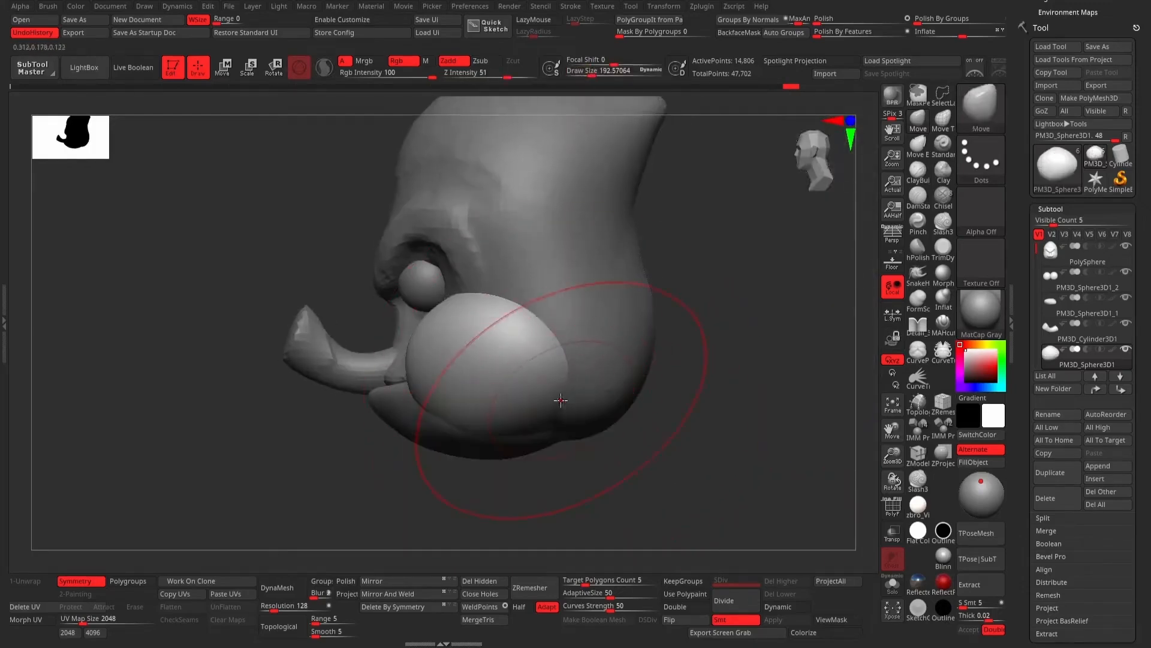
{"action": "mouse_move", "coordinate": [594, 336]}
{"action": "right_mouse_down"}
{"action": "mouse_move", "coordinate": [668, 418]}
{"action": "mouse_move", "coordinate": [527, 334]}
{"action": "right_mouse_up"}
{"action": "mouse_move", "coordinate": [536, 383]}
{"action": "right_mouse_down"}
{"action": "mouse_move", "coordinate": [630, 380]}
{"action": "mouse_move", "coordinate": [576, 331]}
{"action": "right_mouse_up"}
{"action": "right_click_drag", "start_coordinate": [647, 310], "coordinate": [595, 295]}
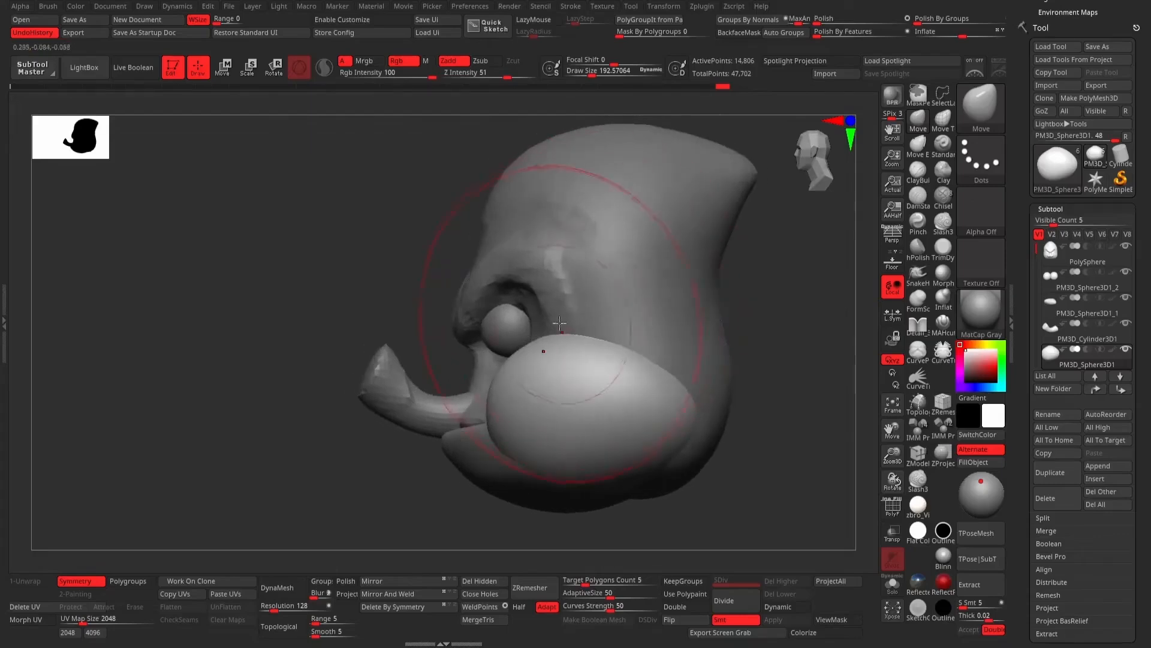
{"action": "right_click_drag", "start_coordinate": [355, 295], "coordinate": [355, 272]}
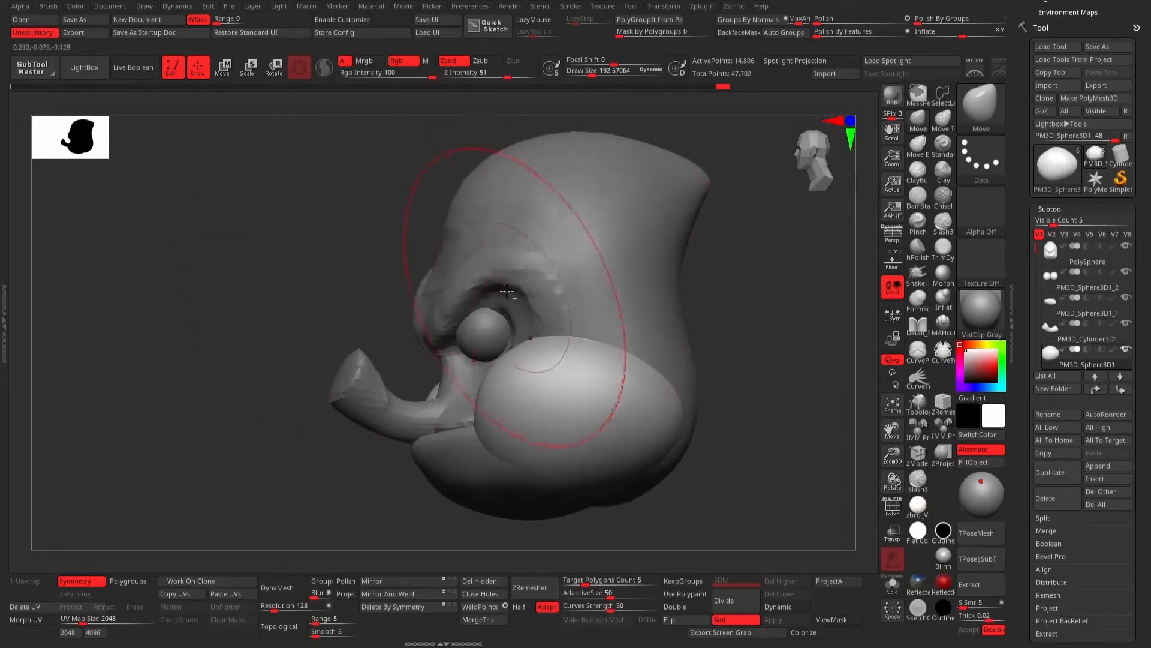
Select the head subtool, refine its brow and nose bridge with the Move brush at draw size 120.4, and remesh it with DynaMesh.
{"action": "left_click", "coordinate": [530, 276], "text": "alt"}
{"action": "key", "text": "space"}
{"action": "mouse_move", "coordinate": [530, 274]}
{"action": "left_mouse_down"}
{"action": "mouse_move", "coordinate": [519, 273]}
{"action": "mouse_move", "coordinate": [555, 281]}
{"action": "mouse_move", "coordinate": [501, 231]}
{"action": "left_mouse_up"}
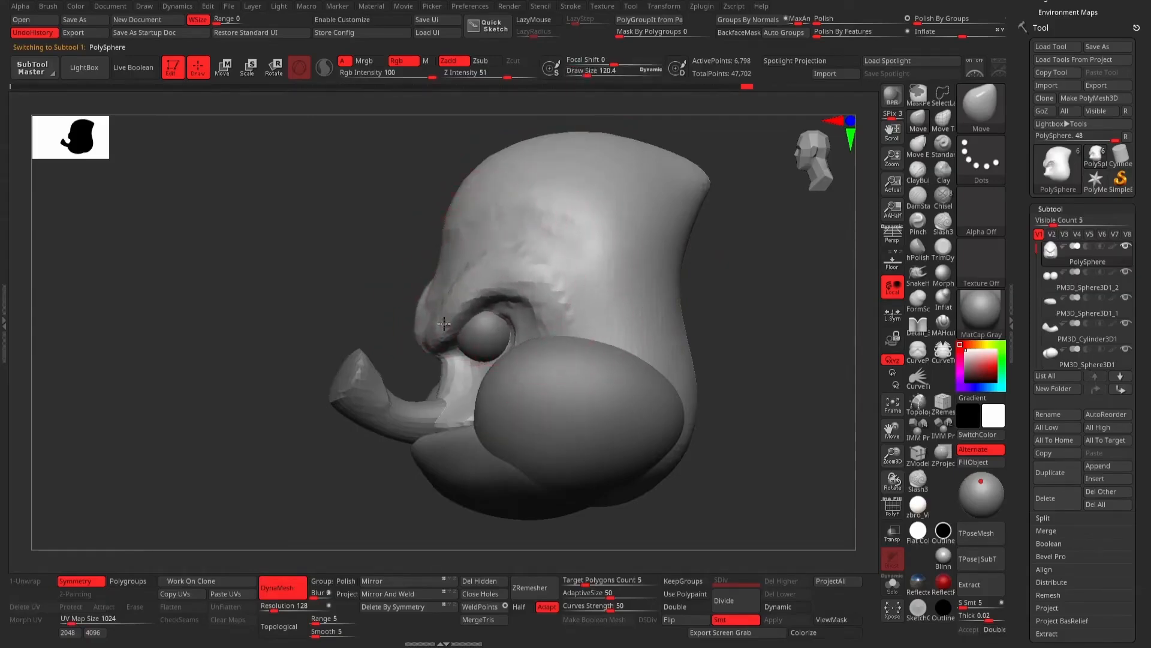
{"action": "left_click_drag", "start_coordinate": [432, 346], "coordinate": [441, 291]}
{"action": "mouse_move", "coordinate": [444, 341]}
{"action": "left_mouse_down"}
{"action": "mouse_move", "coordinate": [456, 396]}
{"action": "mouse_move", "coordinate": [446, 361]}
{"action": "left_mouse_up"}
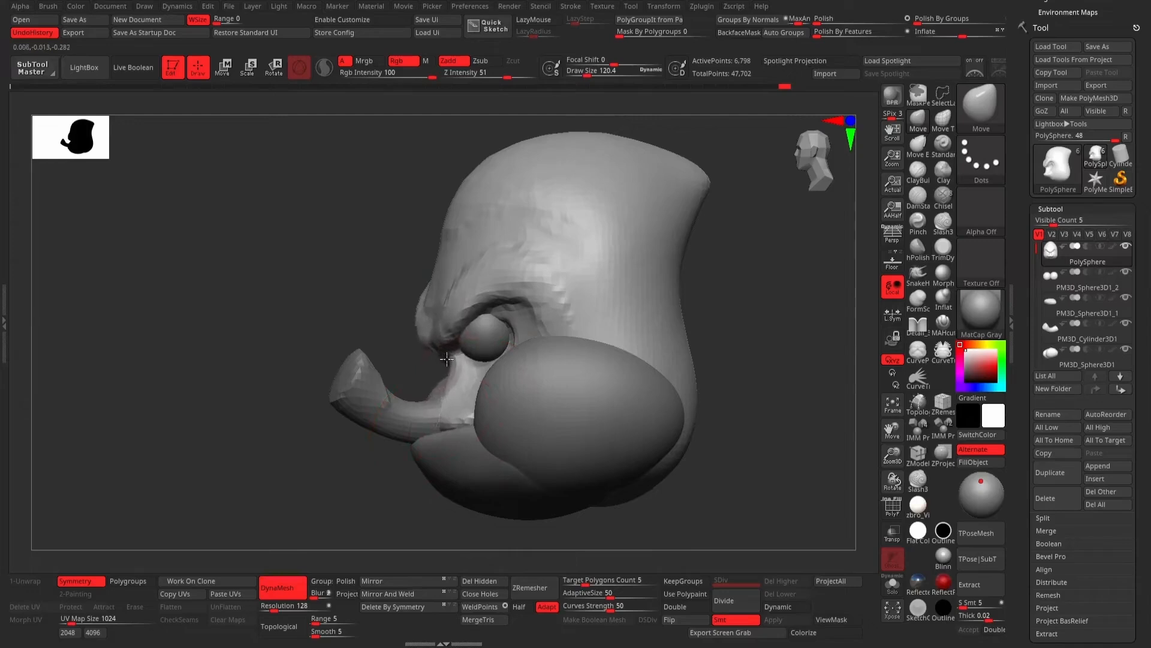
{"action": "left_click_drag", "start_coordinate": [735, 311], "coordinate": [742, 287]}
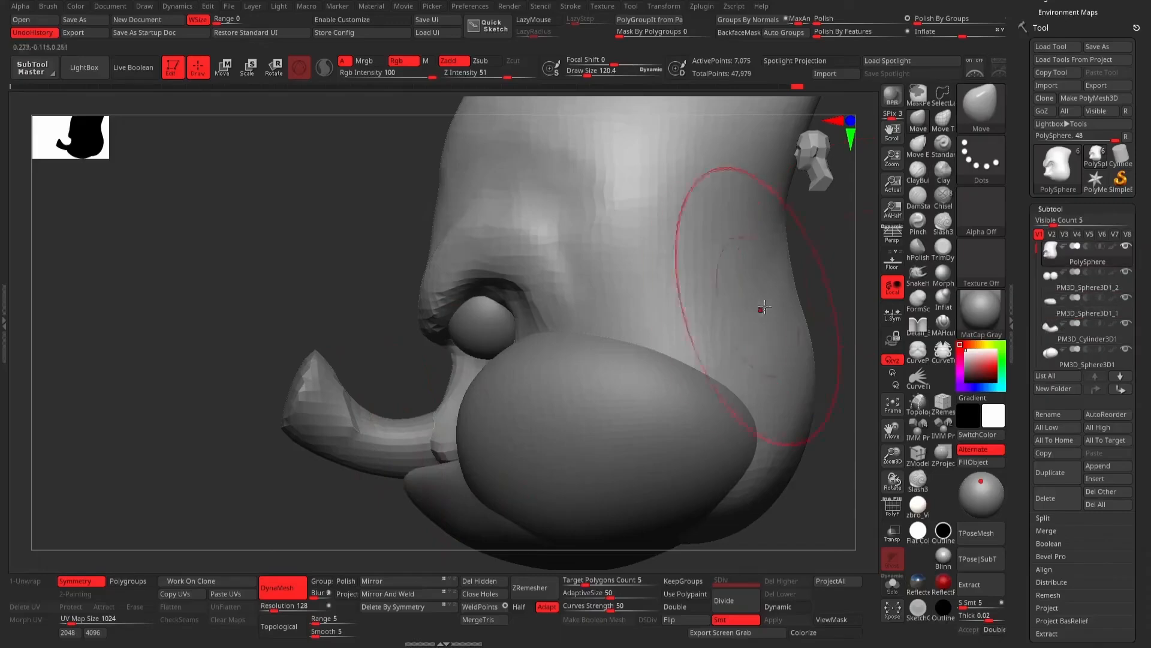
Make the forehead and crown fuller with the Move brush at a draw size of about 137.
{"action": "mouse_move", "coordinate": [826, 265]}
{"action": "left_mouse_down"}
{"action": "mouse_move", "coordinate": [750, 383]}
{"action": "mouse_move", "coordinate": [753, 352]}
{"action": "left_mouse_up"}
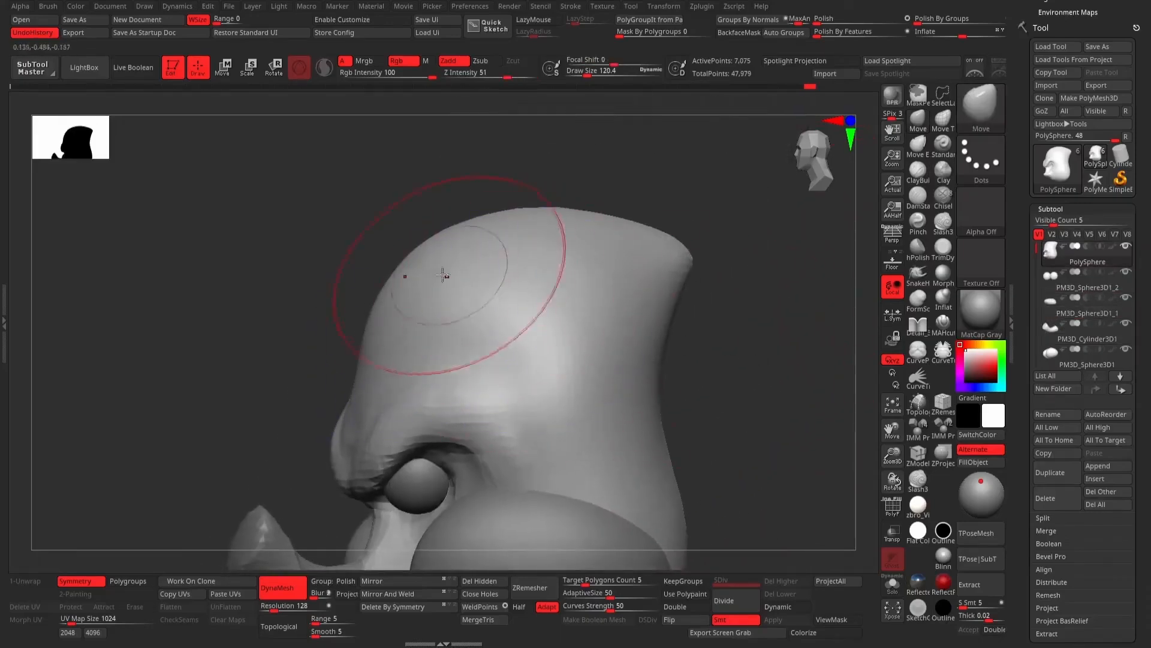
{"action": "key", "text": "space"}
{"action": "mouse_move", "coordinate": [406, 295]}
{"action": "left_mouse_down"}
{"action": "mouse_move", "coordinate": [543, 301]}
{"action": "mouse_move", "coordinate": [725, 337]}
{"action": "mouse_move", "coordinate": [793, 301]}
{"action": "left_mouse_up"}
{"action": "key", "text": "space"}
{"action": "left_click_drag", "start_coordinate": [463, 262], "coordinate": [471, 262]}
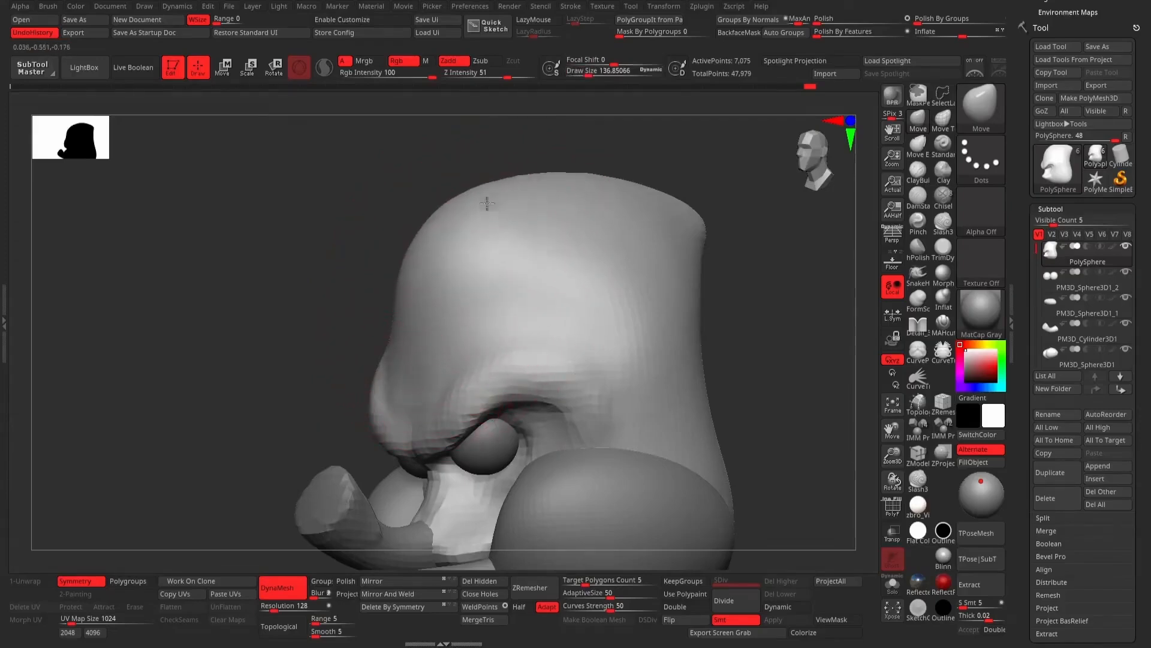
{"action": "left_click_drag", "start_coordinate": [563, 179], "coordinate": [567, 171]}
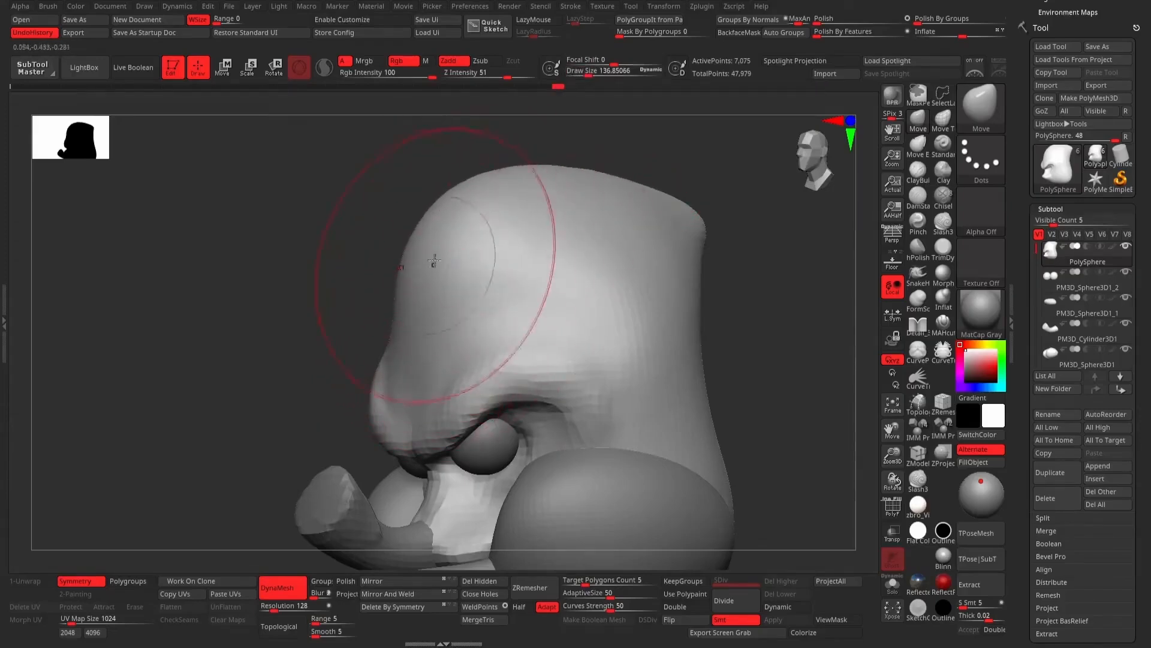
Round the head's front silhouette and widen its tapered rear top from above with the Move brush.
{"action": "right_click_drag", "start_coordinate": [416, 251], "coordinate": [481, 226], "text": "shift"}
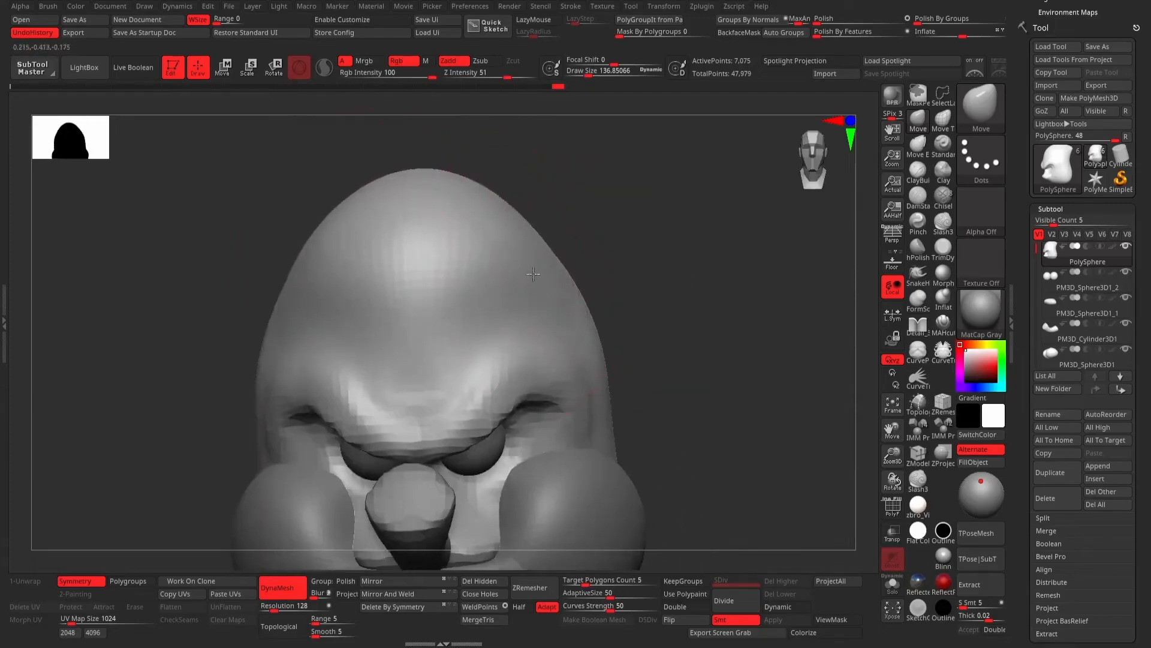
{"action": "mouse_move", "coordinate": [533, 274]}
{"action": "right_mouse_down"}
{"action": "mouse_move", "coordinate": [610, 282]}
{"action": "mouse_move", "coordinate": [605, 369]}
{"action": "right_mouse_up"}
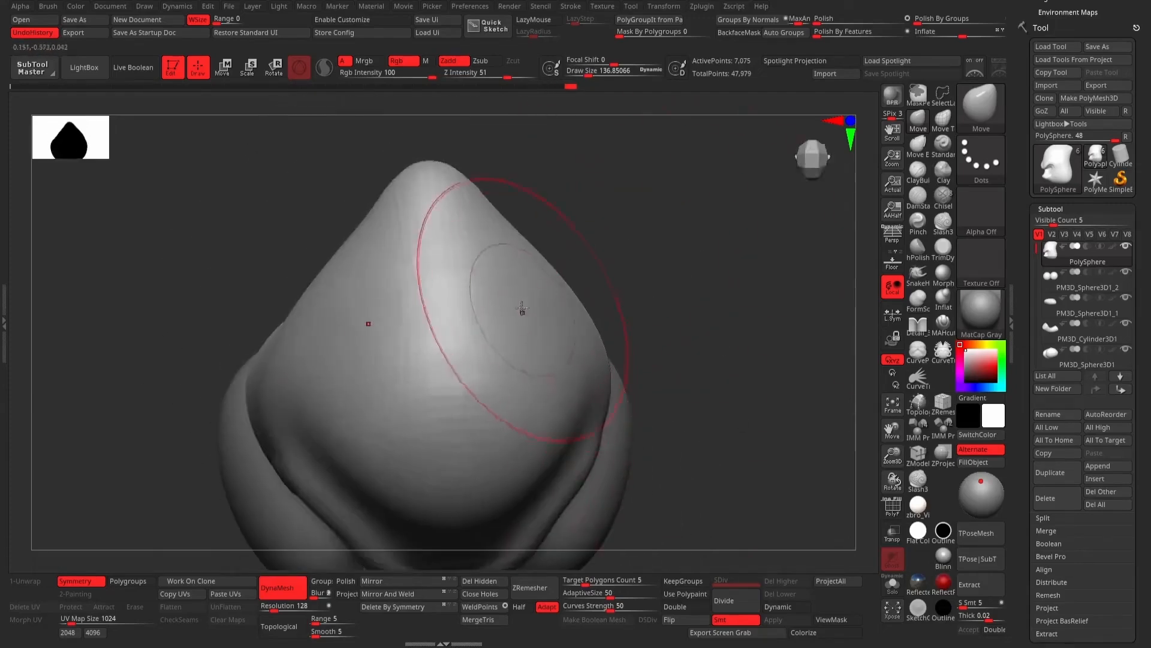
{"action": "left_click_drag", "start_coordinate": [521, 307], "coordinate": [580, 303]}
{"action": "left_click_drag", "start_coordinate": [500, 240], "coordinate": [539, 238]}
{"action": "left_click_drag", "start_coordinate": [473, 208], "coordinate": [487, 195]}
{"action": "right_click_drag", "start_coordinate": [566, 346], "coordinate": [591, 217]}
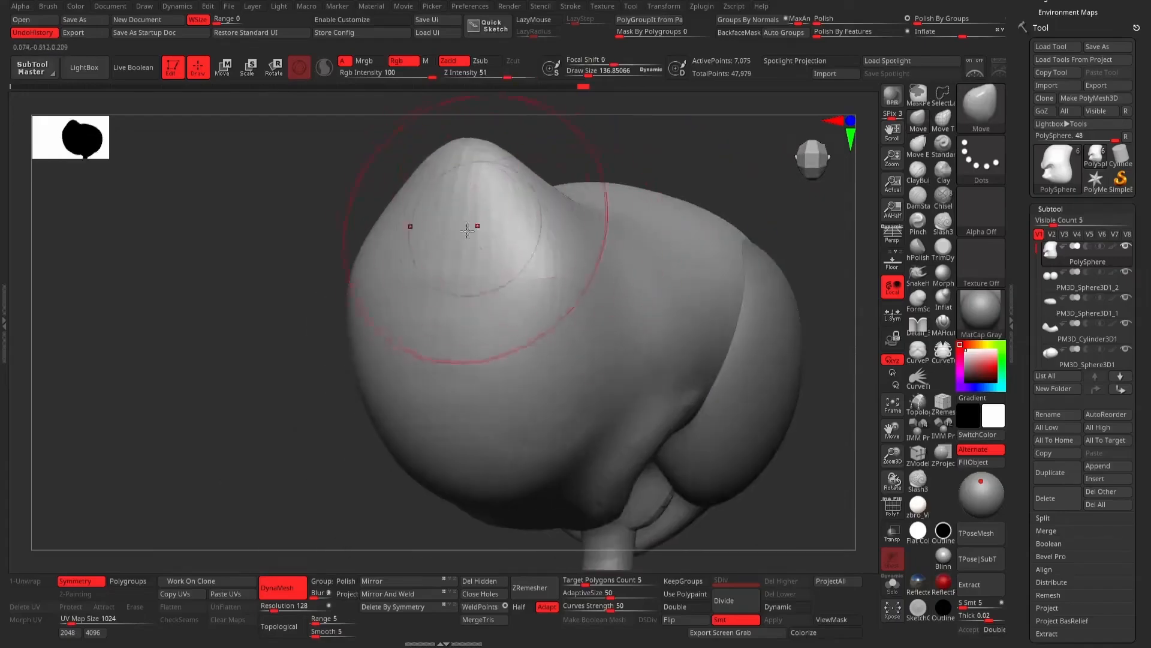
{"action": "mouse_move", "coordinate": [588, 327]}
{"action": "right_mouse_down"}
{"action": "mouse_move", "coordinate": [830, 390]}
{"action": "mouse_move", "coordinate": [822, 368]}
{"action": "mouse_move", "coordinate": [657, 402]}
{"action": "mouse_move", "coordinate": [705, 365]}
{"action": "mouse_move", "coordinate": [686, 365]}
{"action": "right_mouse_up"}
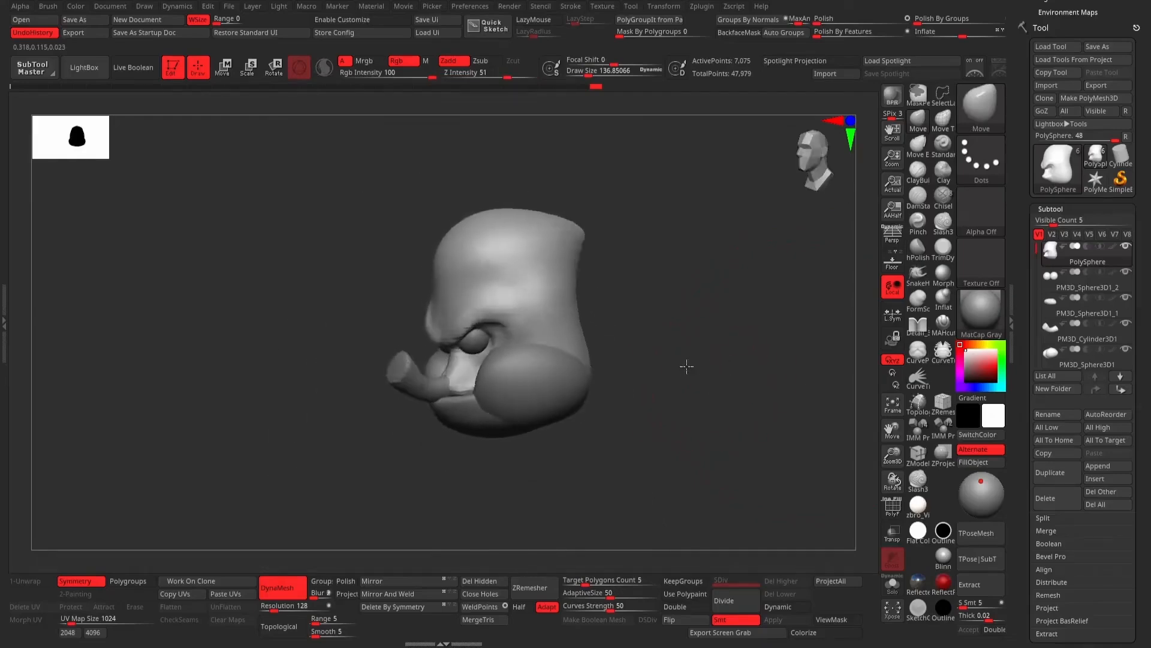
Insert a new sphere subtool directly below the head in the subtool list.
{"action": "right_click_drag", "start_coordinate": [642, 333], "coordinate": [705, 333], "text": "ctrl"}
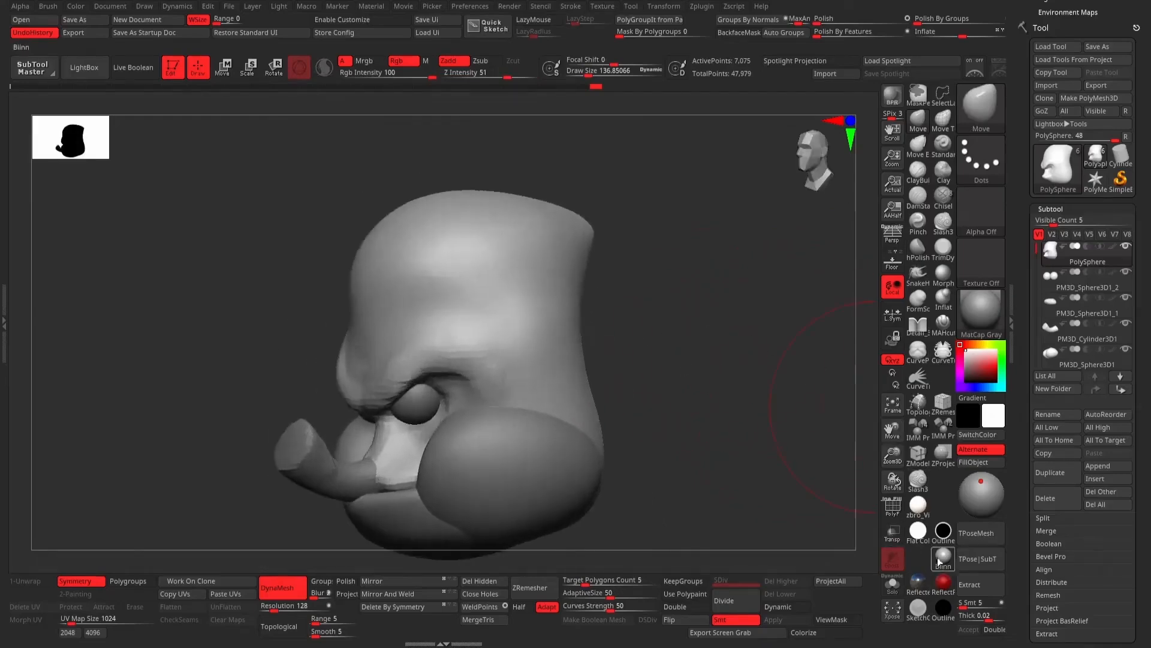
{"action": "left_click", "coordinate": [1095, 478]}
{"action": "left_click", "coordinate": [890, 398]}
{"action": "key", "text": "f"}
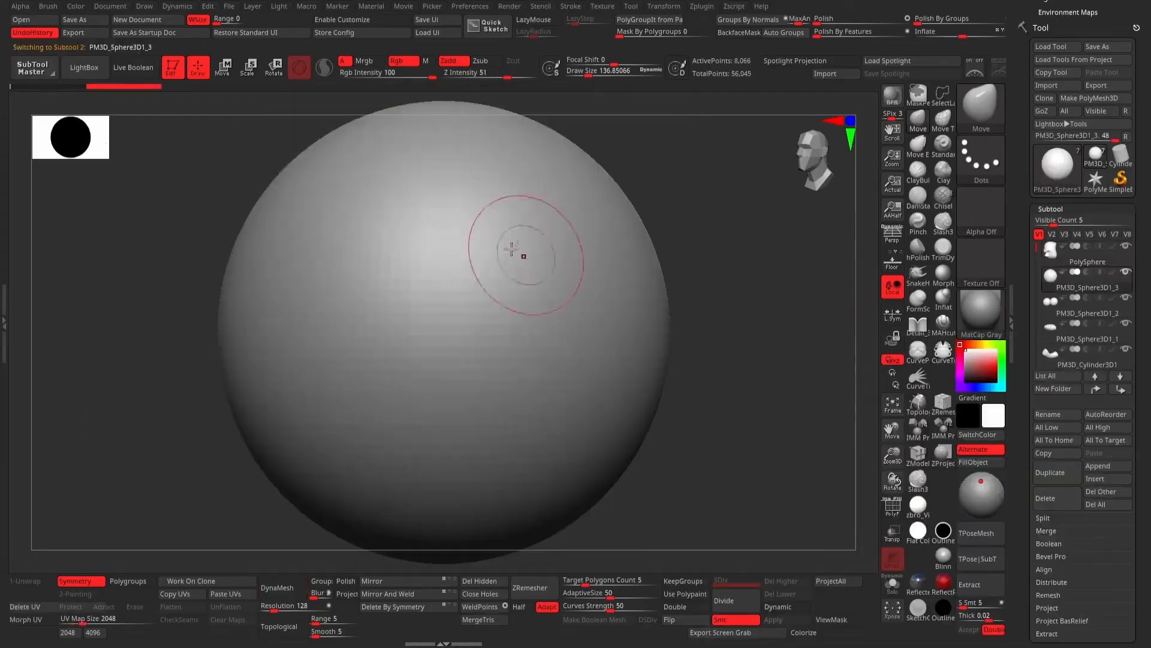
Scale the new sphere down, move it in front of the face, flatten it vertically and raise it to brow height.
{"action": "key", "text": "w"}
{"action": "left_click_drag", "start_coordinate": [451, 322], "coordinate": [261, 417]}
{"action": "left_click_drag", "start_coordinate": [371, 332], "coordinate": [269, 332]}
{"action": "left_click_drag", "start_coordinate": [563, 287], "coordinate": [629, 286]}
{"action": "left_click_drag", "start_coordinate": [341, 293], "coordinate": [344, 312]}
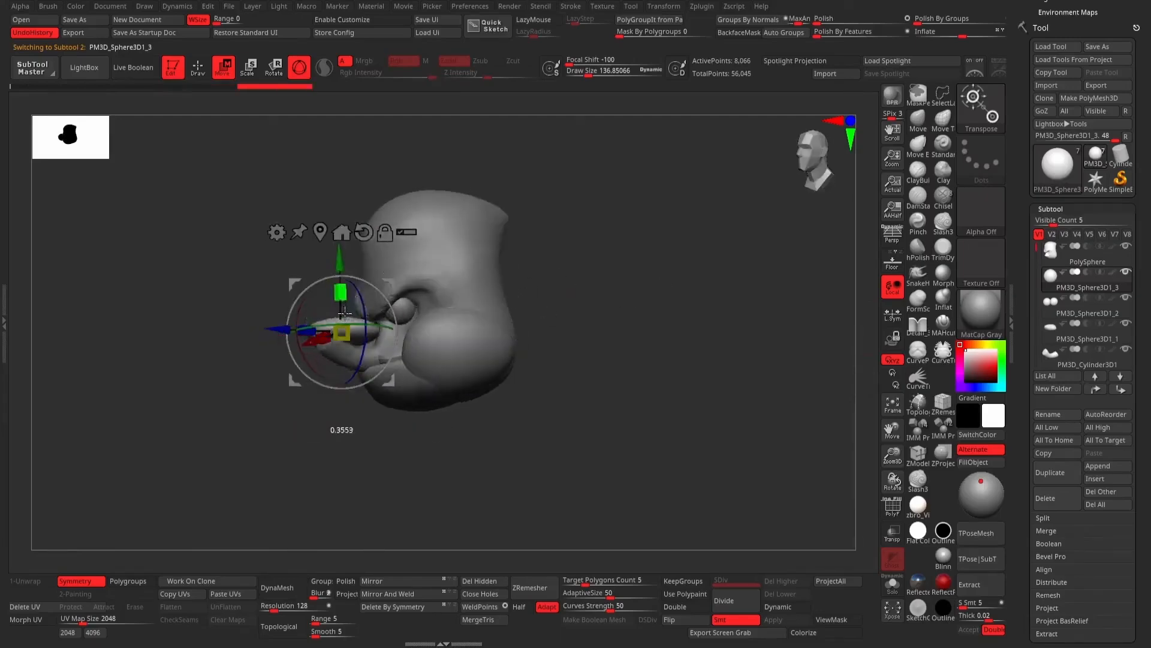
{"action": "left_click_drag", "start_coordinate": [524, 244], "coordinate": [447, 322]}
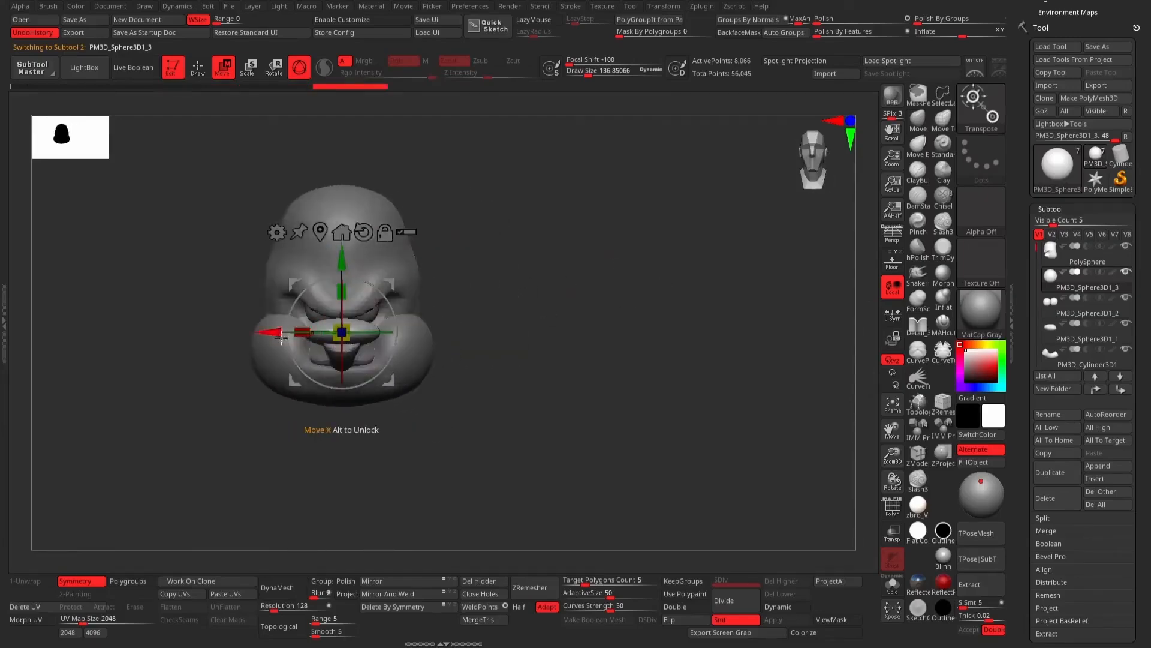
{"action": "left_click_drag", "start_coordinate": [342, 259], "coordinate": [342, 212]}
{"action": "left_click_drag", "start_coordinate": [467, 216], "coordinate": [682, 314], "text": "alt"}
Bend the flattened sphere at brow height into a slanted, arched eyebrow shape with the Move brush.
{"action": "left_click", "coordinate": [198, 66]}
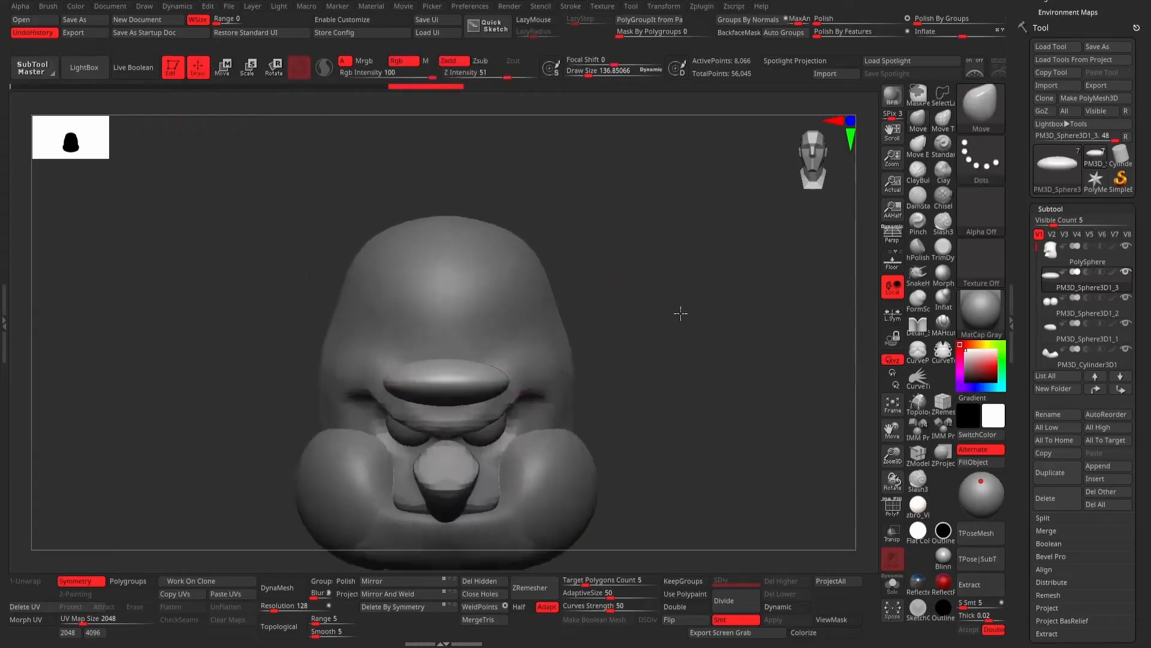
{"action": "left_click_drag", "start_coordinate": [624, 336], "coordinate": [571, 320]}
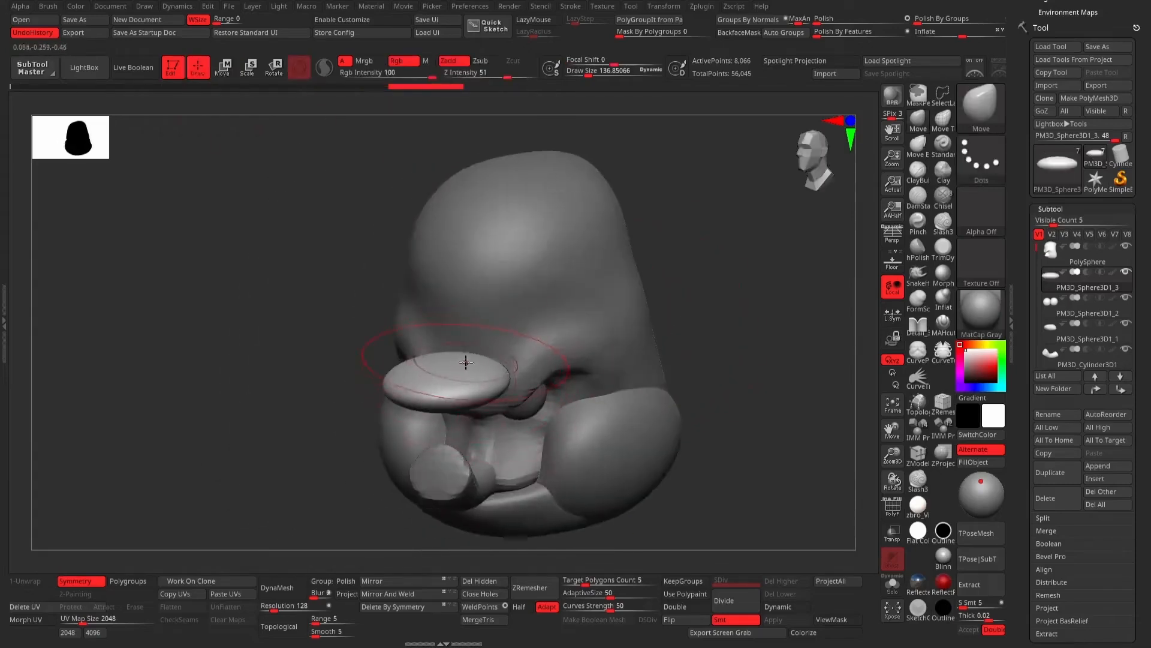
{"action": "left_click_drag", "start_coordinate": [451, 398], "coordinate": [420, 364]}
{"action": "left_click_drag", "start_coordinate": [599, 314], "coordinate": [683, 313]}
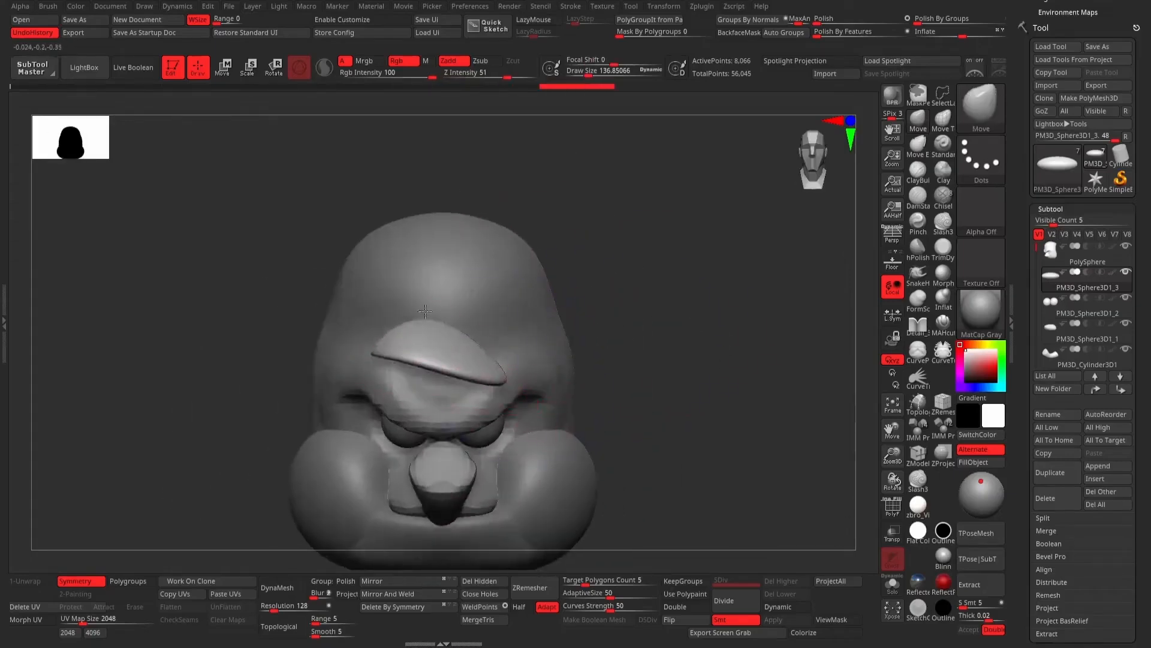
{"action": "left_click_drag", "start_coordinate": [425, 311], "coordinate": [433, 366]}
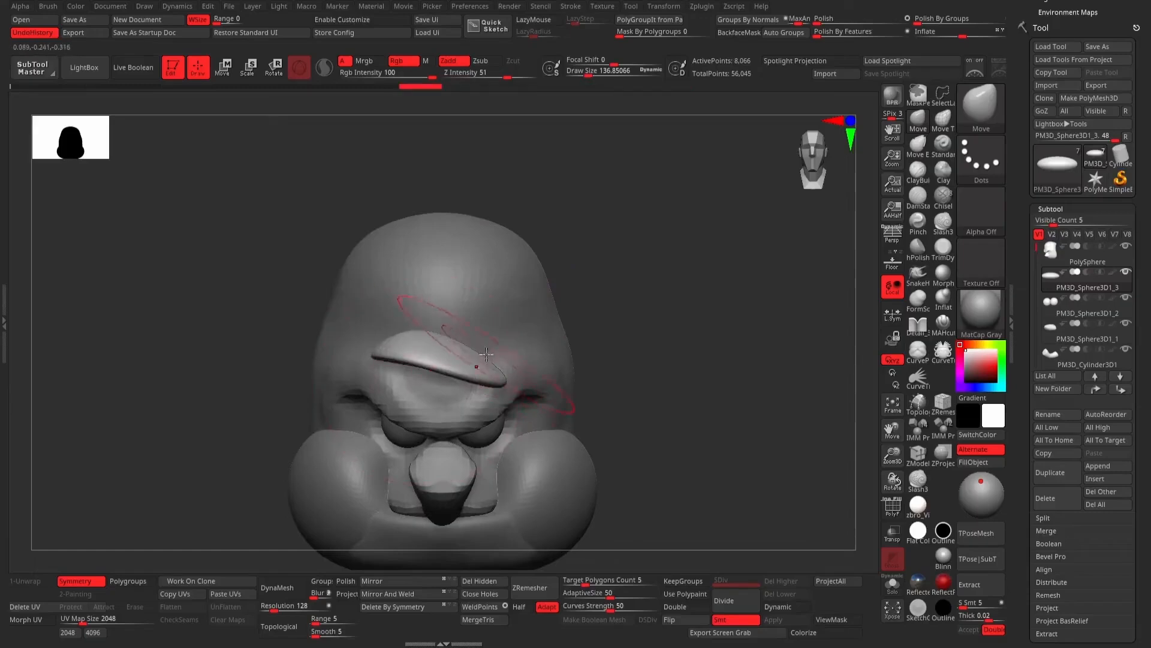
{"action": "left_click_drag", "start_coordinate": [493, 405], "coordinate": [495, 410]}
Refine the eyebrow's outline from the side and from above with the Move brush.
{"action": "left_click_drag", "start_coordinate": [655, 324], "coordinate": [521, 330]}
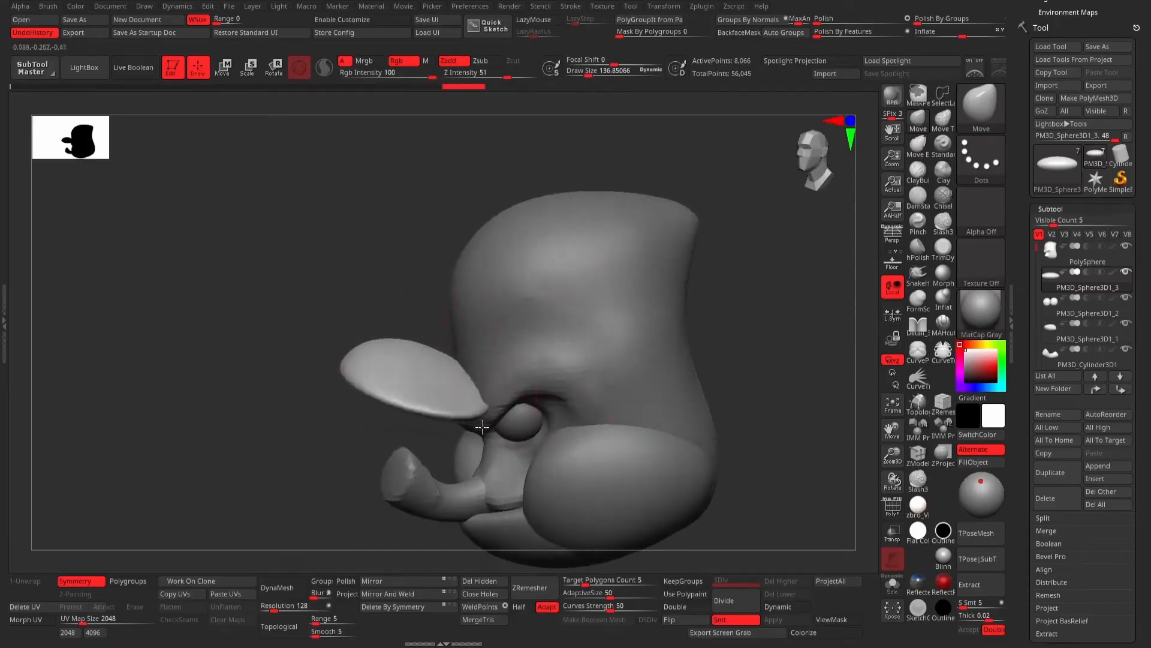
{"action": "left_click_drag", "start_coordinate": [336, 258], "coordinate": [354, 403]}
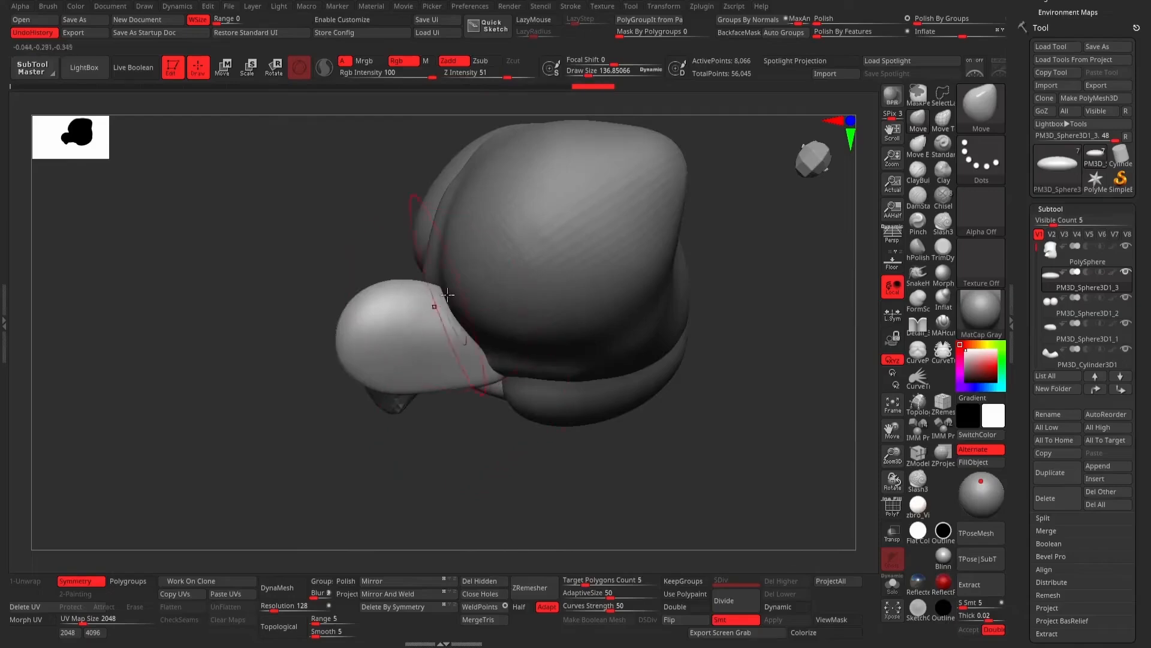
{"action": "left_click_drag", "start_coordinate": [303, 282], "coordinate": [334, 269]}
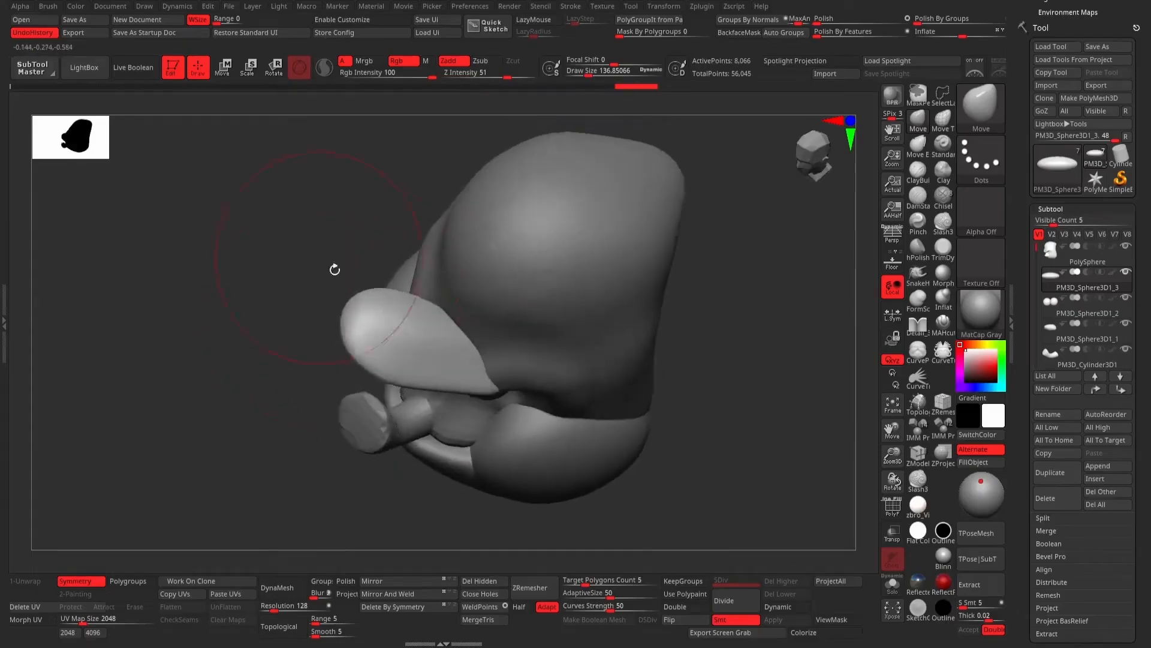
{"action": "mouse_move", "coordinate": [339, 314]}
{"action": "left_mouse_down"}
{"action": "mouse_move", "coordinate": [316, 244]}
{"action": "mouse_move", "coordinate": [324, 68]}
{"action": "left_mouse_up"}
Move the eyebrow sideways over one eye with the transform gizmo and rotate it to slope outward.
{"action": "left_click", "coordinate": [221, 74]}
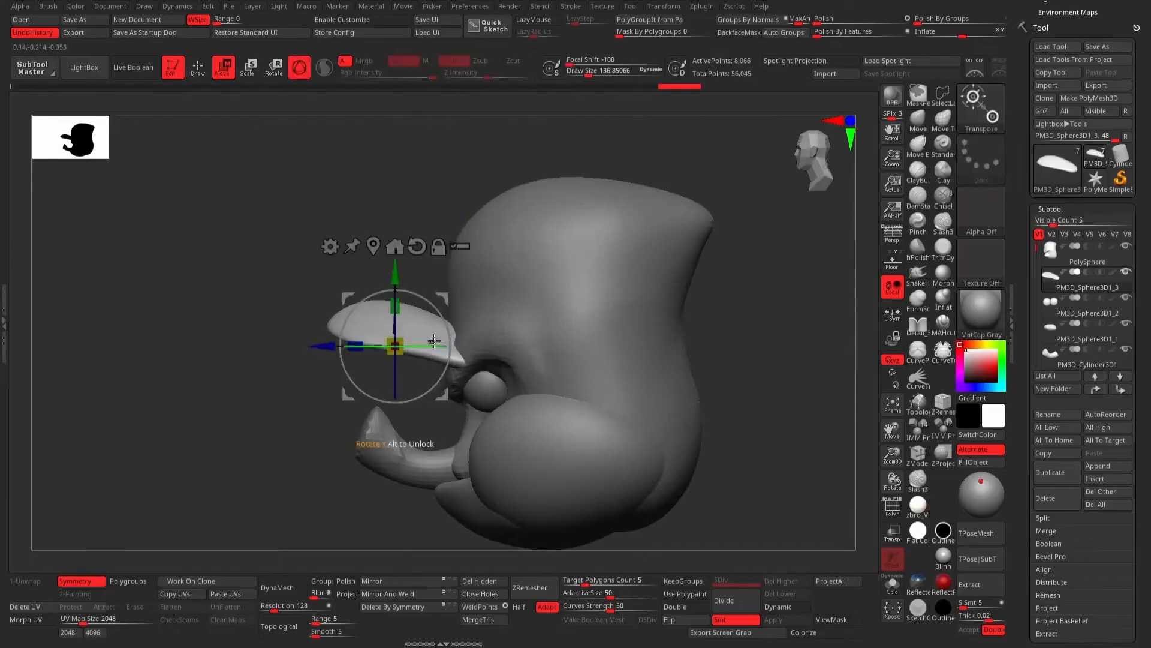
{"action": "left_click_drag", "start_coordinate": [434, 340], "coordinate": [508, 317]}
{"action": "right_click_drag", "start_coordinate": [517, 313], "coordinate": [840, 270]}
{"action": "left_click_drag", "start_coordinate": [475, 343], "coordinate": [552, 335]}
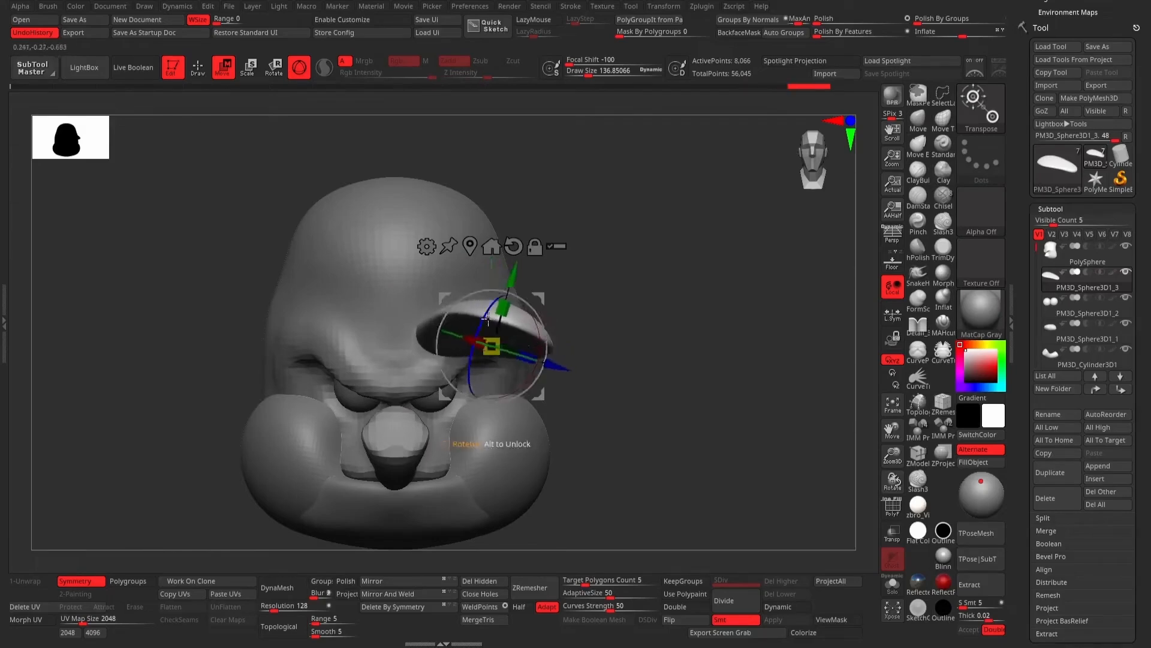
{"action": "left_click_drag", "start_coordinate": [475, 339], "coordinate": [477, 337]}
{"action": "left_click_drag", "start_coordinate": [555, 364], "coordinate": [509, 349]}
{"action": "left_click_drag", "start_coordinate": [545, 298], "coordinate": [540, 416]}
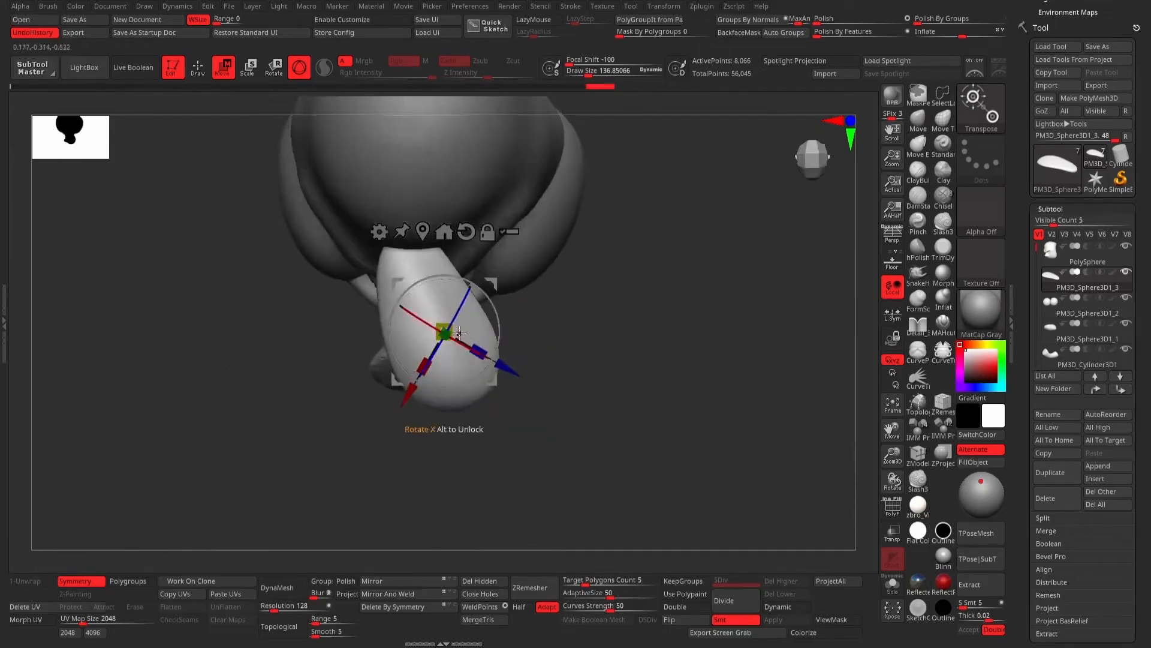
Turn the eyebrow to follow the head's curve as seen from above, reset the gizmo orientation and push the eyebrow back against the forehead.
{"action": "key", "text": "q"}
{"action": "left_click", "coordinate": [223, 68]}
{"action": "left_click", "coordinate": [424, 297]}
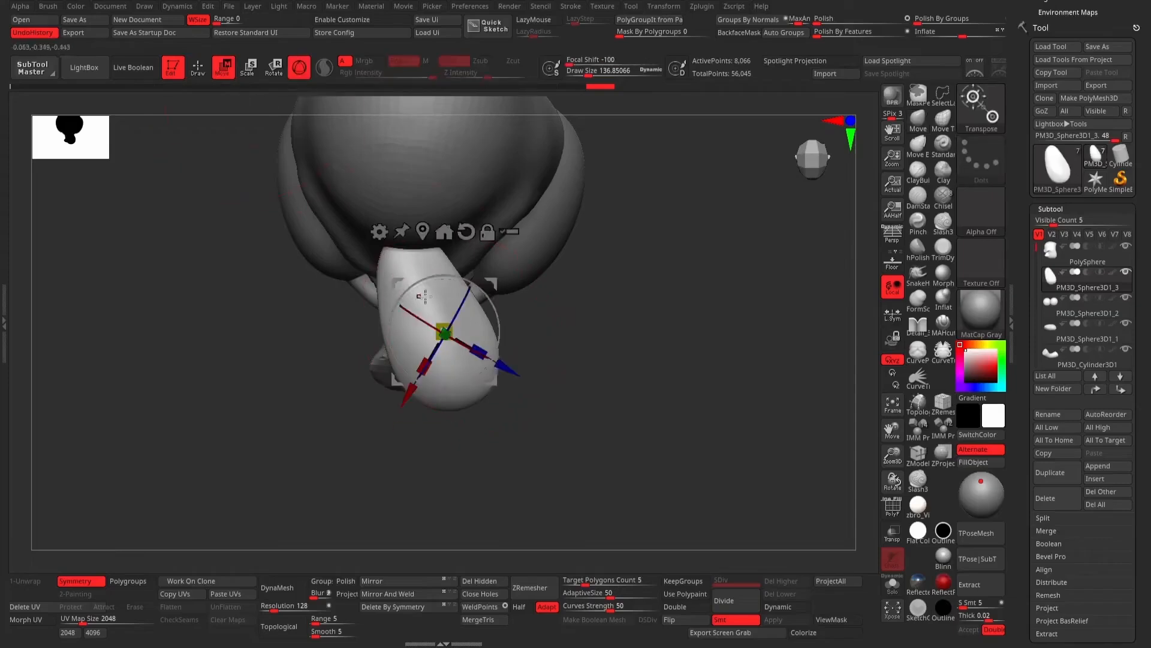
{"action": "mouse_move", "coordinate": [419, 330]}
{"action": "left_mouse_down"}
{"action": "mouse_move", "coordinate": [515, 331]}
{"action": "mouse_move", "coordinate": [360, 331]}
{"action": "mouse_move", "coordinate": [407, 350]}
{"action": "left_mouse_up"}
{"action": "left_click", "coordinate": [512, 219]}
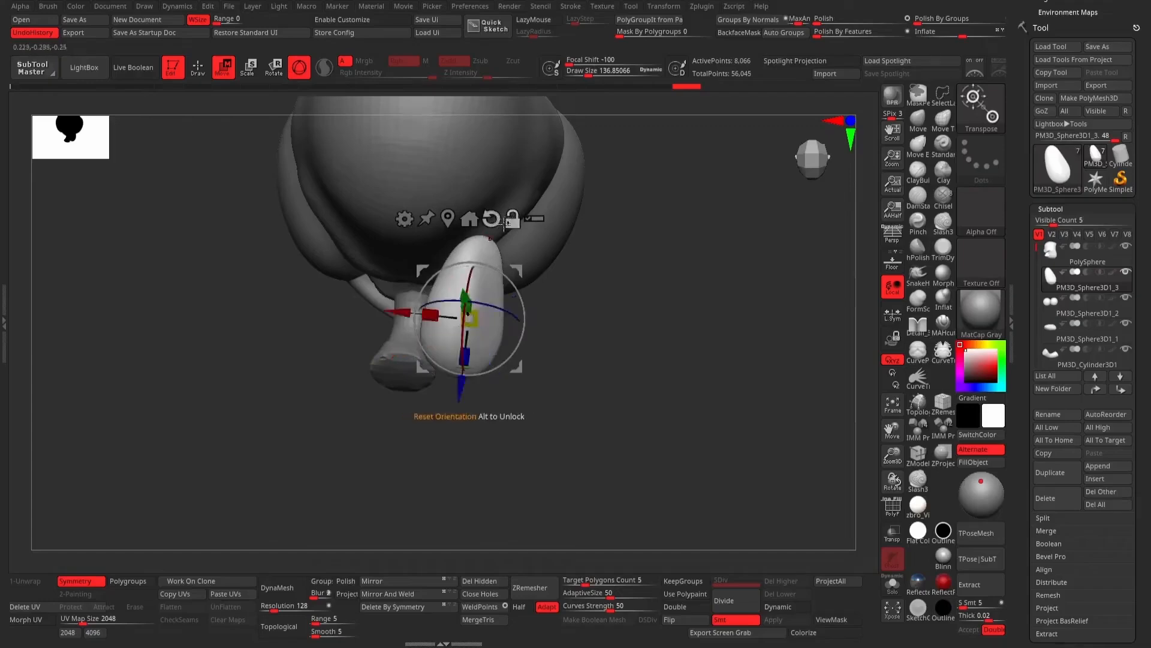
{"action": "left_click_drag", "start_coordinate": [459, 391], "coordinate": [466, 344]}
Raise and tilt the eyebrow on the forehead, and copy it to the other side with Mirror And Weld.
{"action": "left_click_drag", "start_coordinate": [600, 384], "coordinate": [622, 213]}
{"action": "left_click_drag", "start_coordinate": [743, 231], "coordinate": [643, 243]}
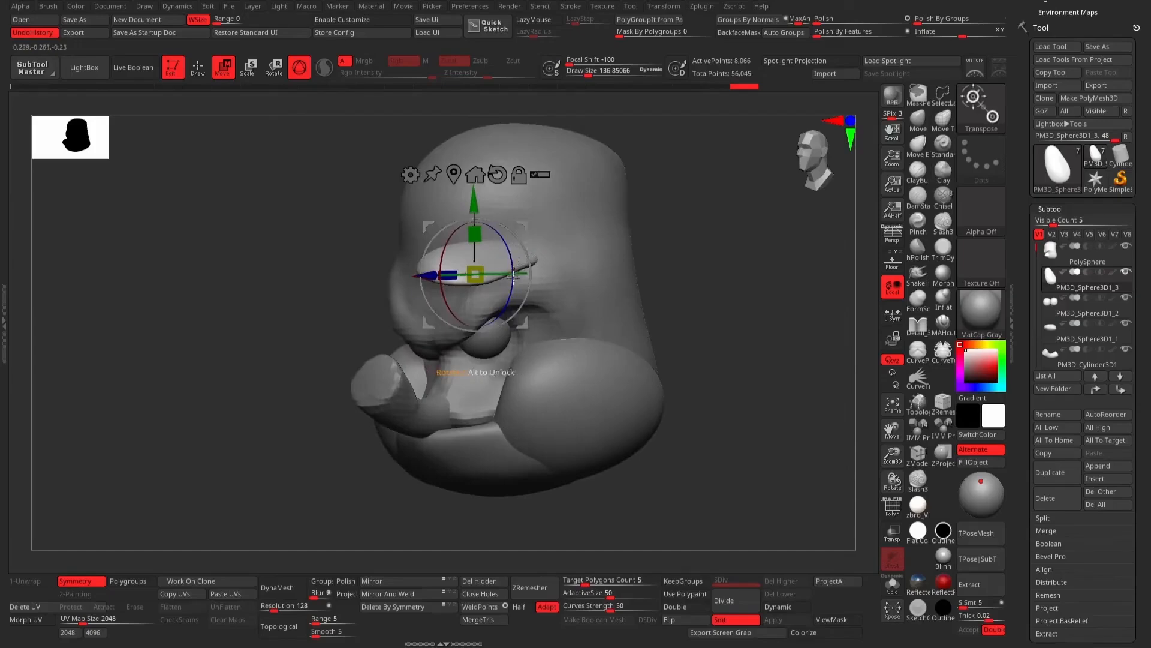
{"action": "left_click_drag", "start_coordinate": [475, 204], "coordinate": [481, 189]}
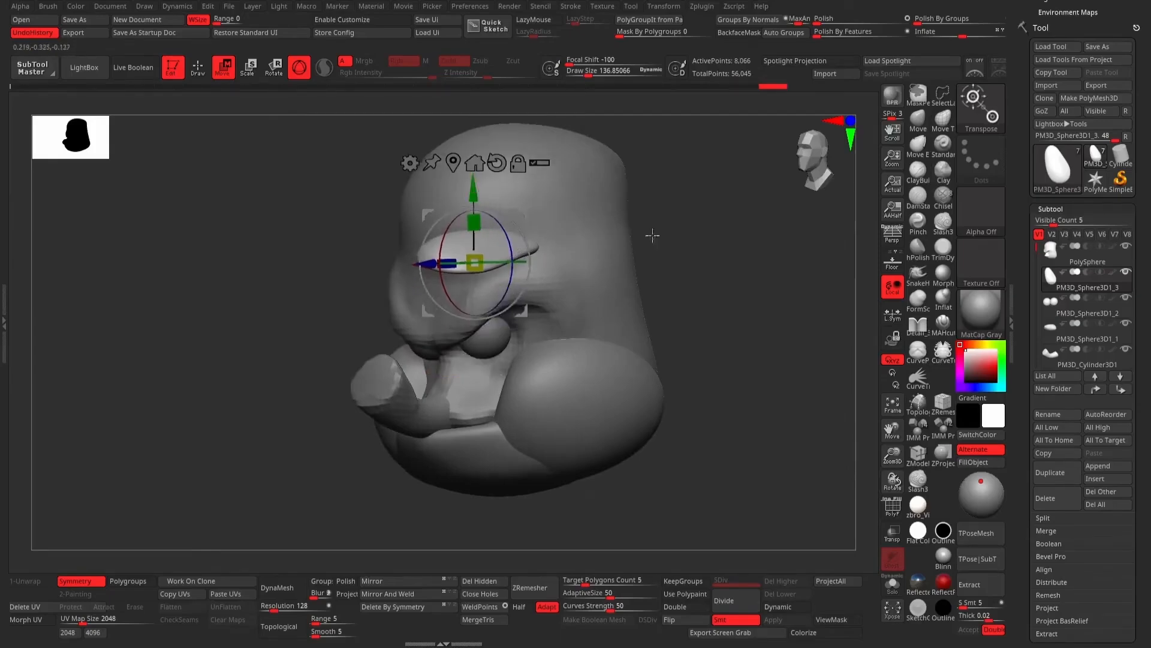
{"action": "left_click_drag", "start_coordinate": [653, 235], "coordinate": [610, 236]}
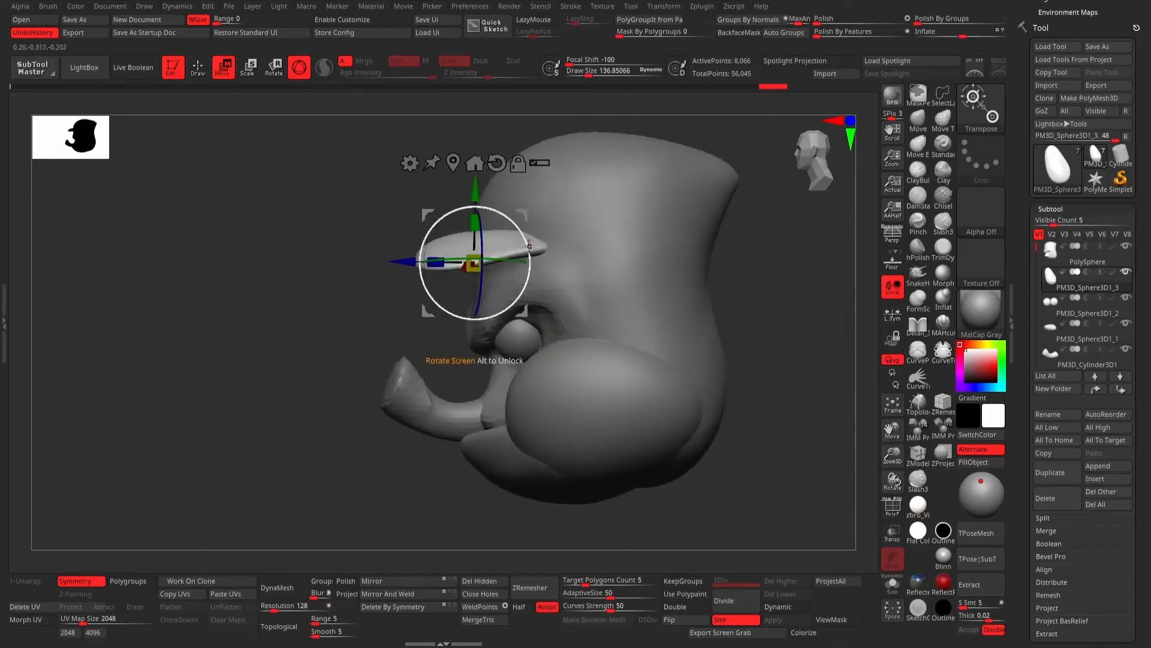
{"action": "left_click_drag", "start_coordinate": [420, 255], "coordinate": [421, 271]}
{"action": "left_click_drag", "start_coordinate": [306, 329], "coordinate": [359, 337], "text": "shift"}
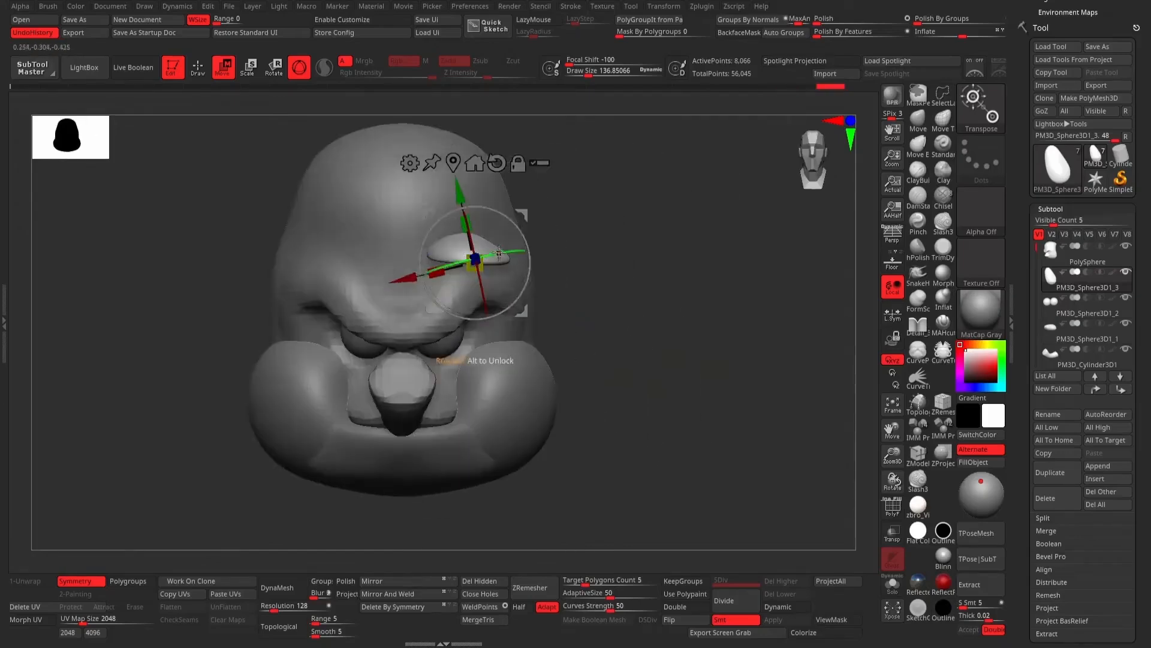
{"action": "left_click_drag", "start_coordinate": [426, 276], "coordinate": [436, 270]}
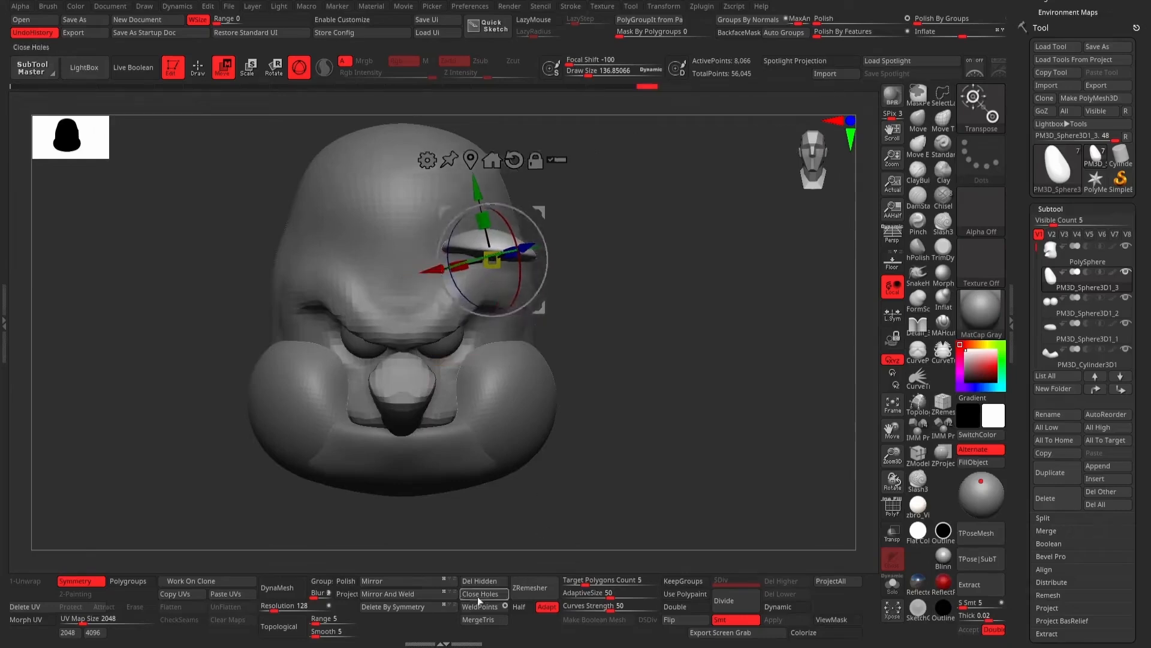
{"action": "left_click", "coordinate": [387, 593]}
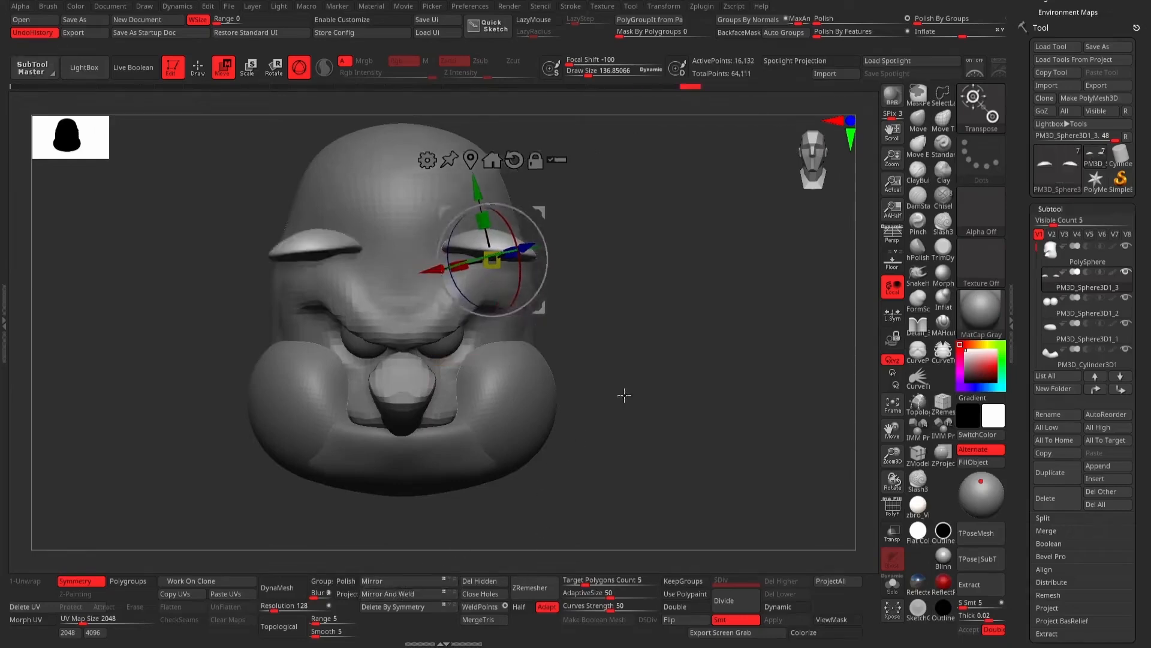
Broaden the inner ends of both eyebrows and taper their outer ends with the Move brush.
{"action": "left_click_drag", "start_coordinate": [623, 395], "coordinate": [493, 277]}
{"action": "left_click", "coordinate": [197, 71]}
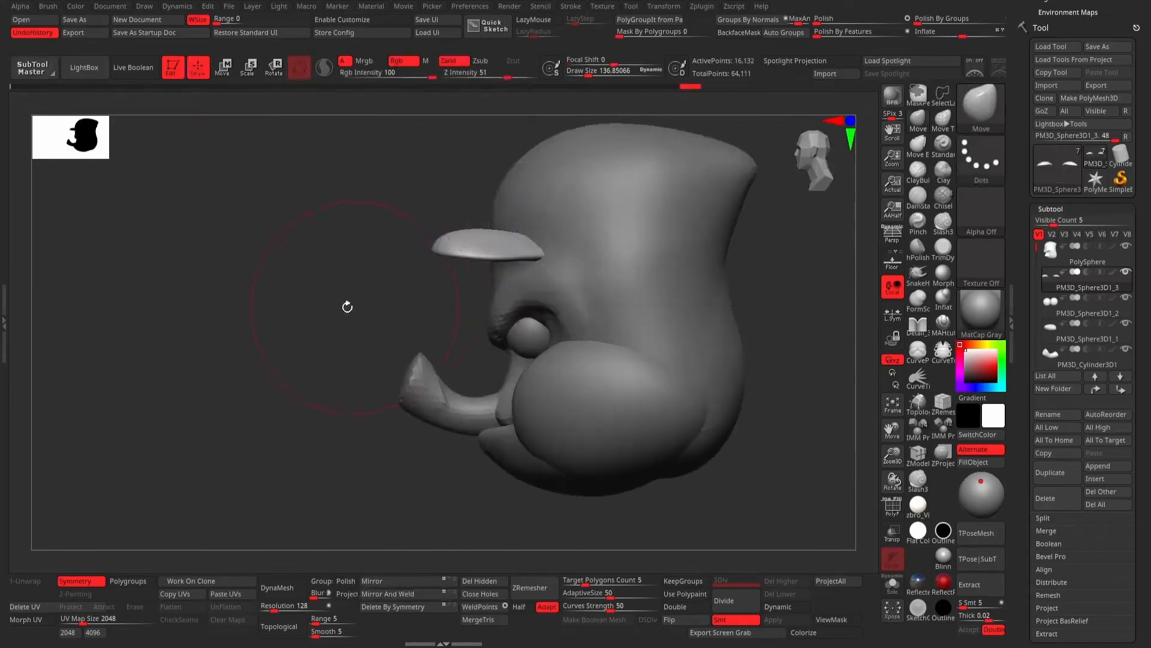
{"action": "left_click_drag", "start_coordinate": [347, 306], "coordinate": [483, 252]}
{"action": "left_click_drag", "start_coordinate": [638, 209], "coordinate": [644, 220]}
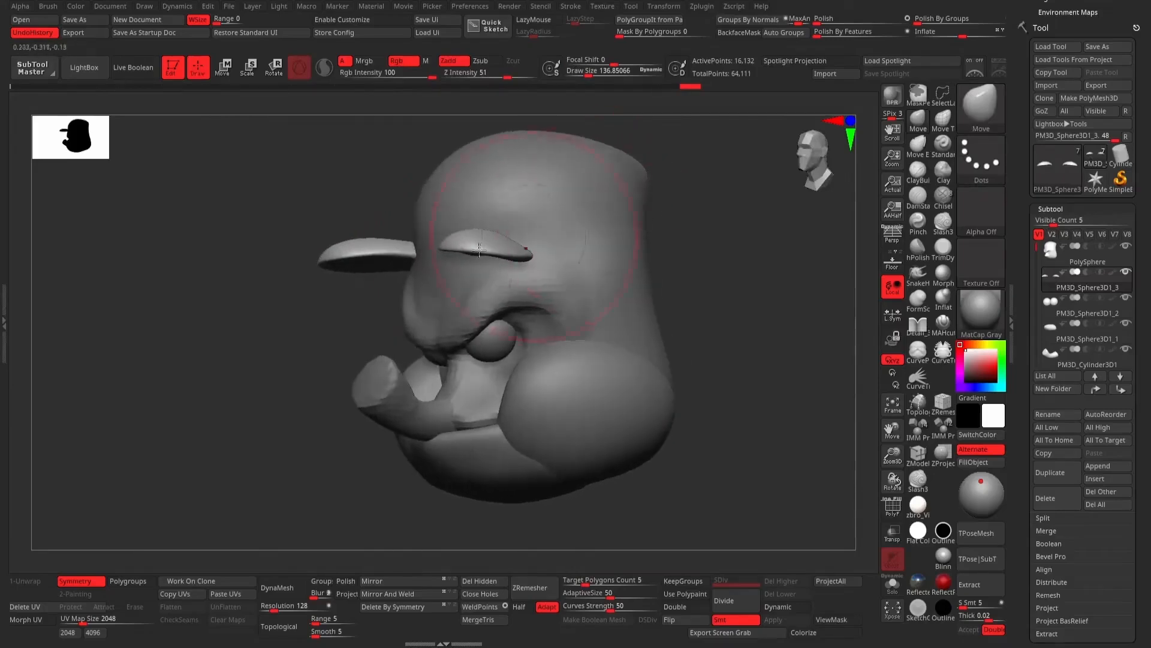
{"action": "right_click_drag", "start_coordinate": [381, 238], "coordinate": [376, 245]}
{"action": "mouse_move", "coordinate": [359, 219]}
{"action": "left_mouse_down"}
{"action": "mouse_move", "coordinate": [358, 259]}
{"action": "mouse_move", "coordinate": [404, 207]}
{"action": "left_mouse_up"}
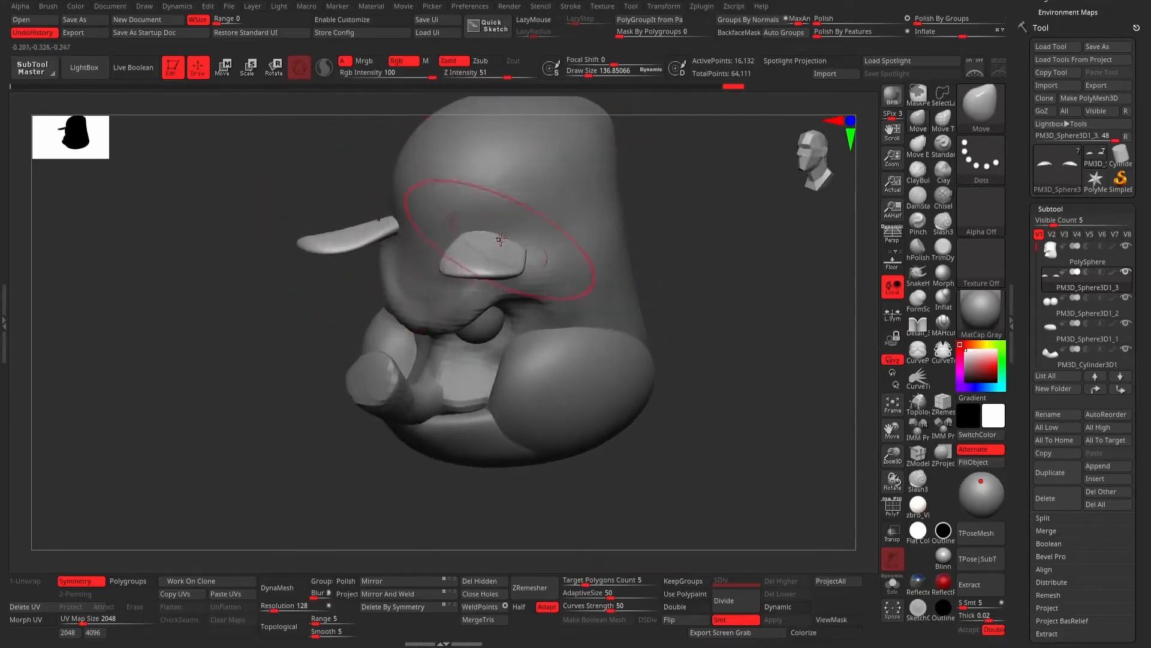
{"action": "mouse_move", "coordinate": [510, 240]}
{"action": "right_mouse_down"}
{"action": "mouse_move", "coordinate": [728, 211]}
{"action": "mouse_move", "coordinate": [722, 237]}
{"action": "right_mouse_up"}
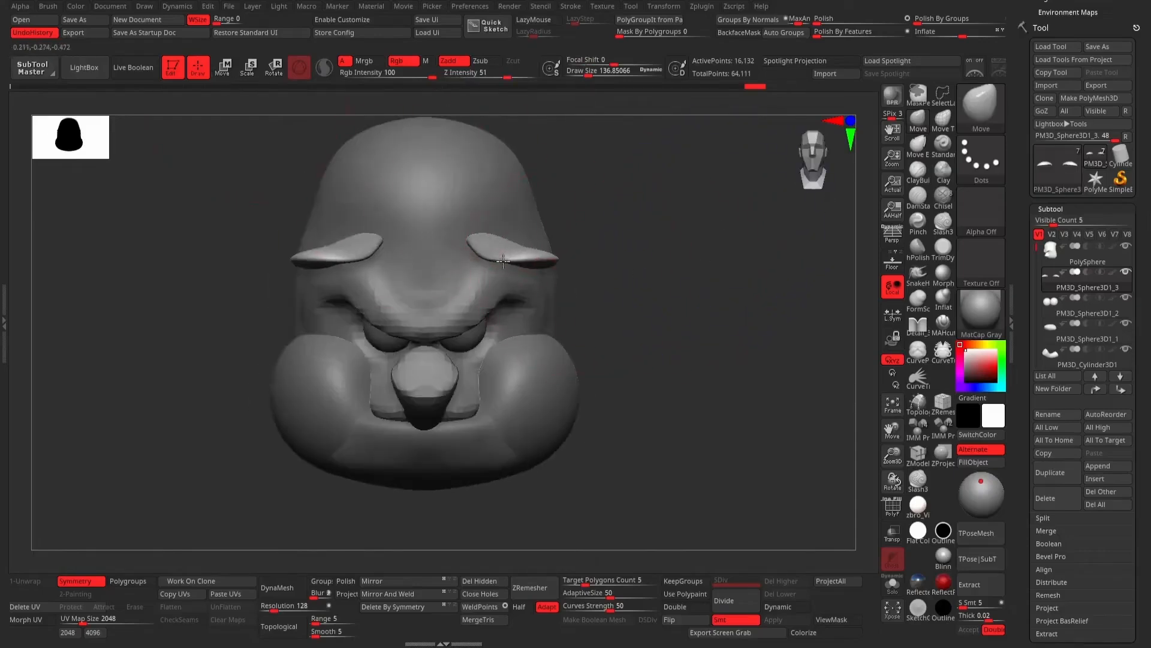
{"action": "right_click_drag", "start_coordinate": [502, 255], "coordinate": [579, 267]}
{"action": "left_click_drag", "start_coordinate": [581, 256], "coordinate": [601, 247]}
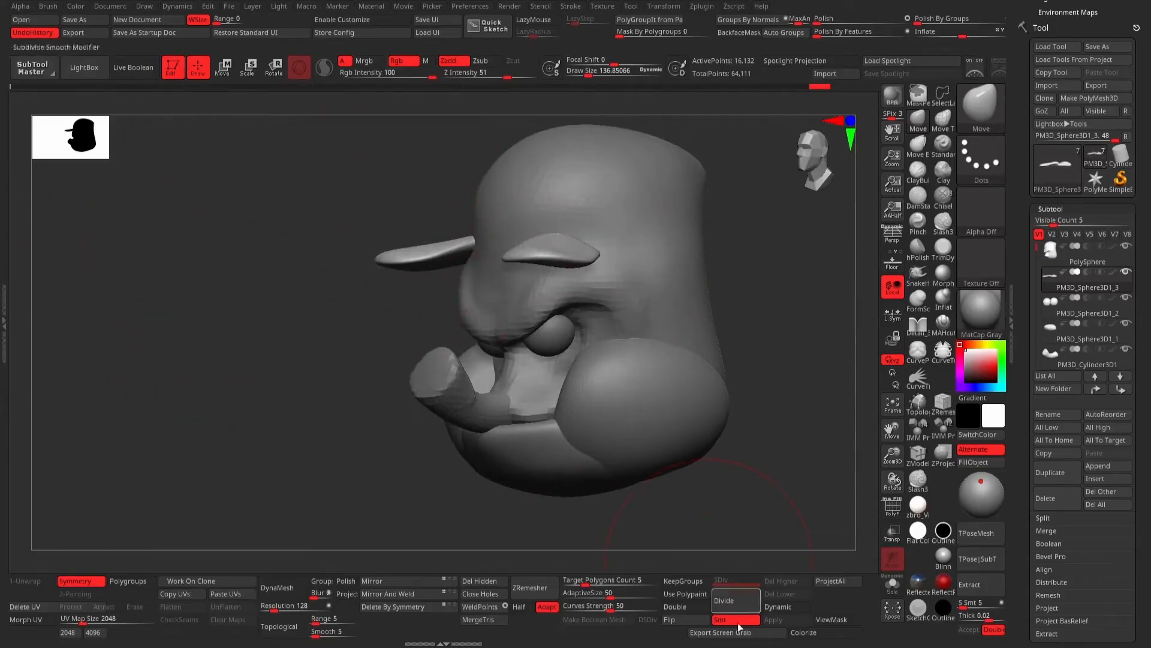
Select the eyeballs subtool, lower the eyes below the brow ridge and scale them down slightly with the gizmo.
{"action": "mouse_move", "coordinate": [787, 284]}
{"action": "left_mouse_down"}
{"action": "mouse_move", "coordinate": [789, 275]}
{"action": "mouse_move", "coordinate": [785, 288]}
{"action": "left_mouse_up"}
{"action": "left_click_drag", "start_coordinate": [491, 329], "coordinate": [690, 336]}
{"action": "left_click_drag", "start_coordinate": [708, 294], "coordinate": [769, 269], "text": "alt"}
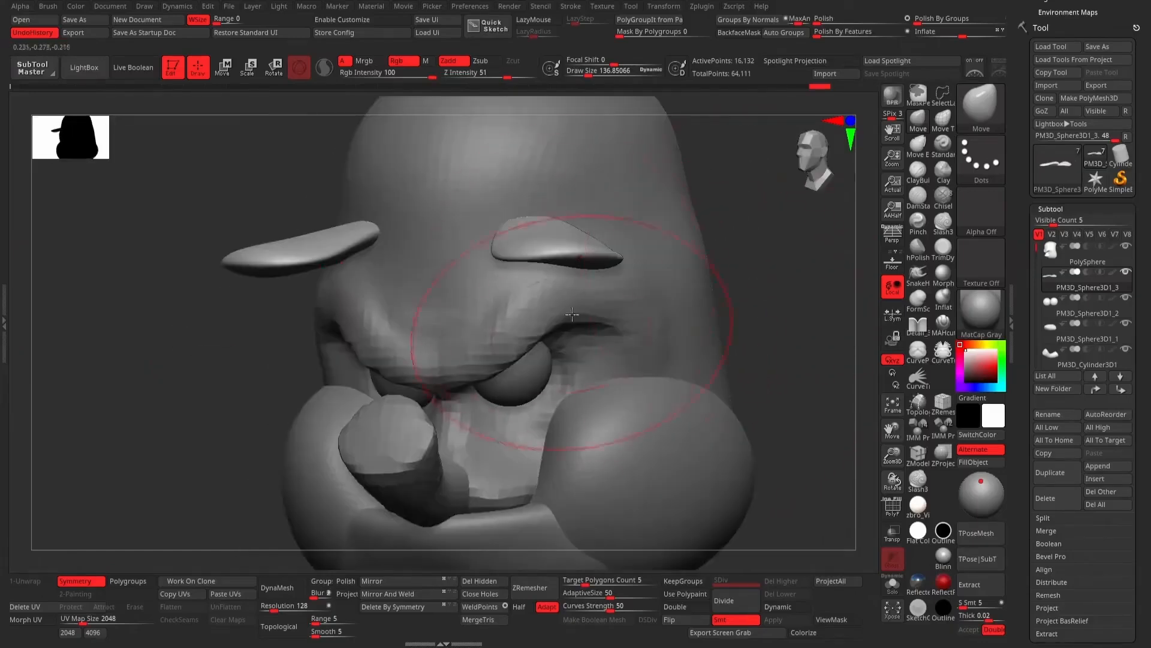
{"action": "left_click_drag", "start_coordinate": [803, 205], "coordinate": [600, 231]}
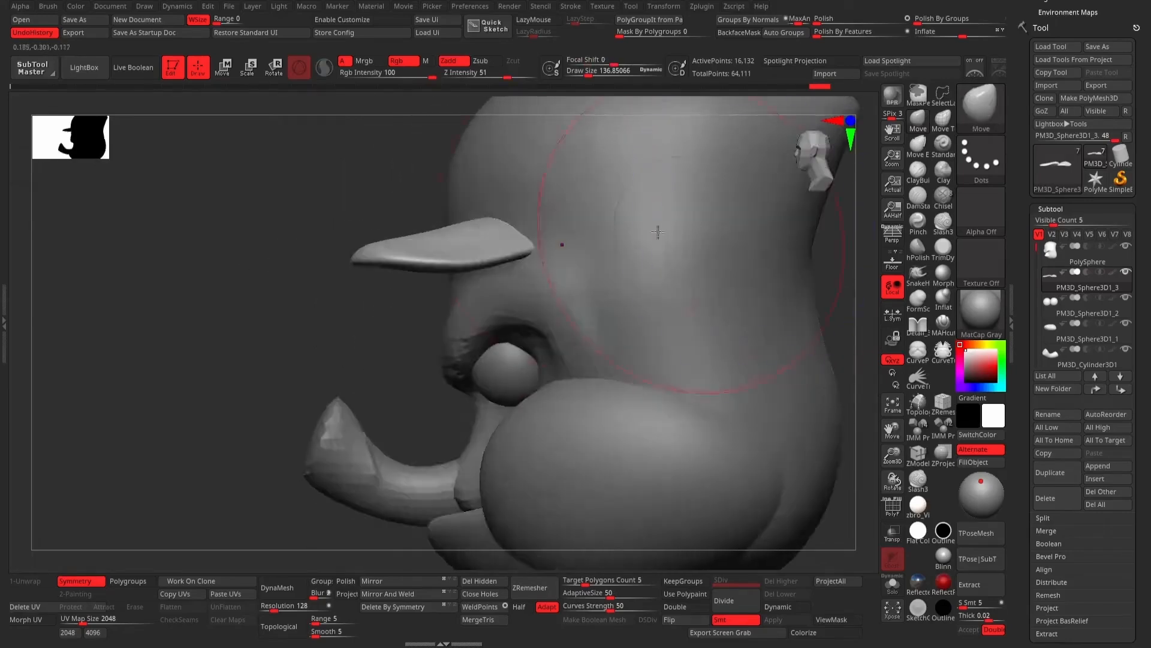
{"action": "left_click_drag", "start_coordinate": [360, 329], "coordinate": [376, 384], "text": "alt"}
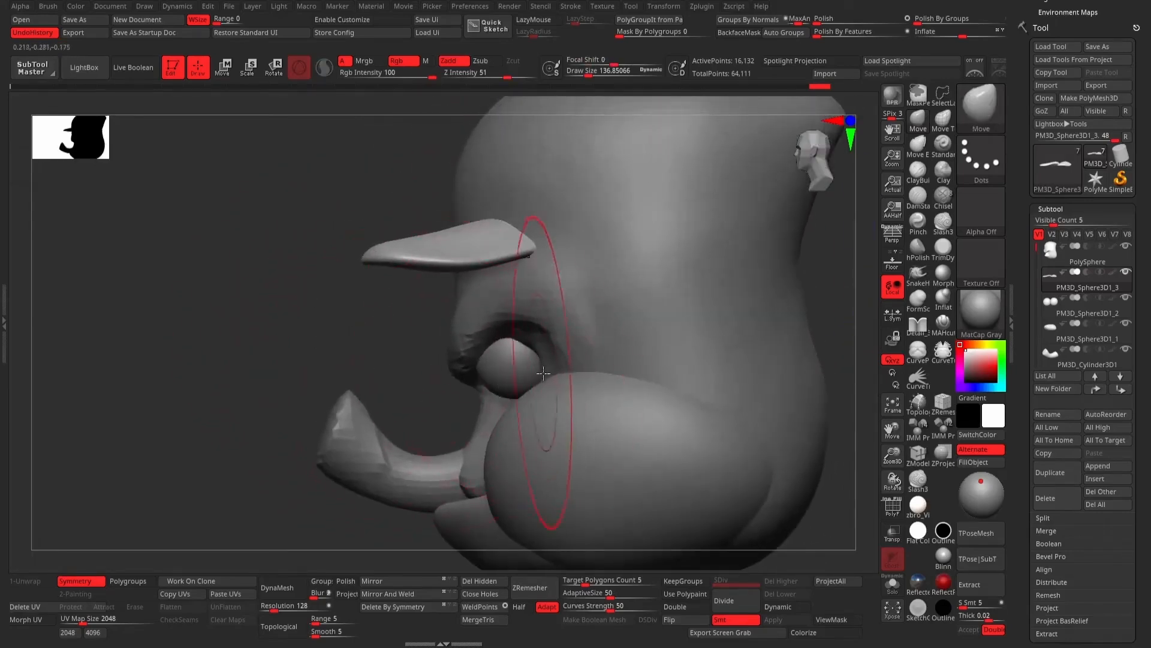
{"action": "left_click_drag", "start_coordinate": [350, 397], "coordinate": [414, 366]}
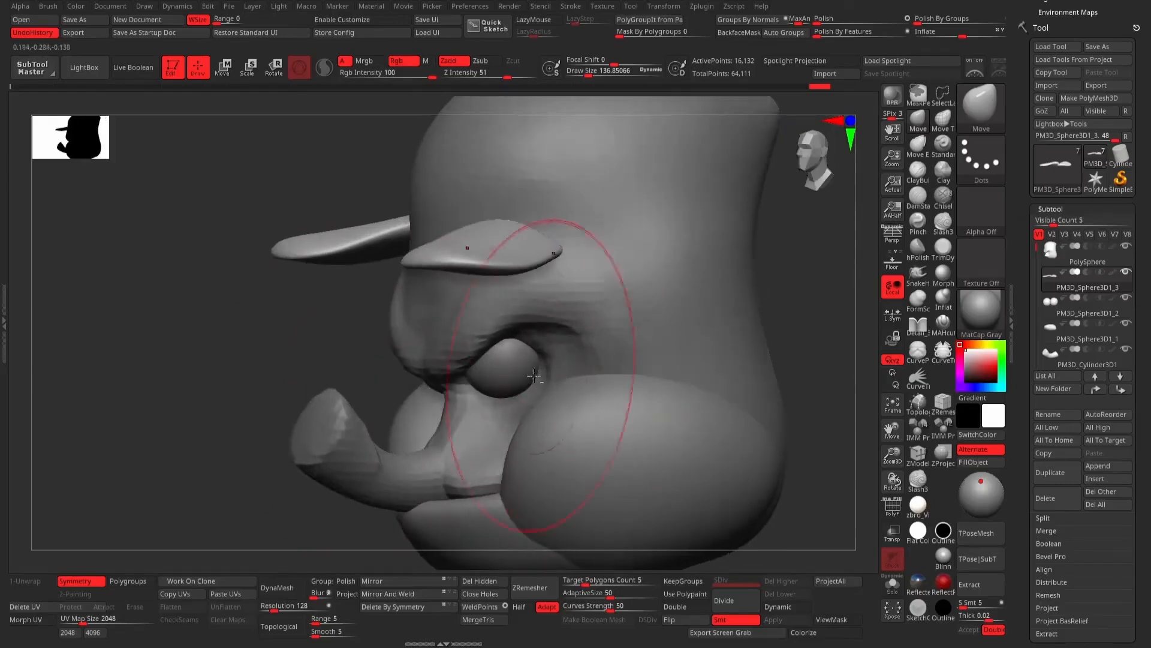
{"action": "left_click", "coordinate": [503, 374], "text": "alt"}
{"action": "left_click", "coordinate": [224, 65]}
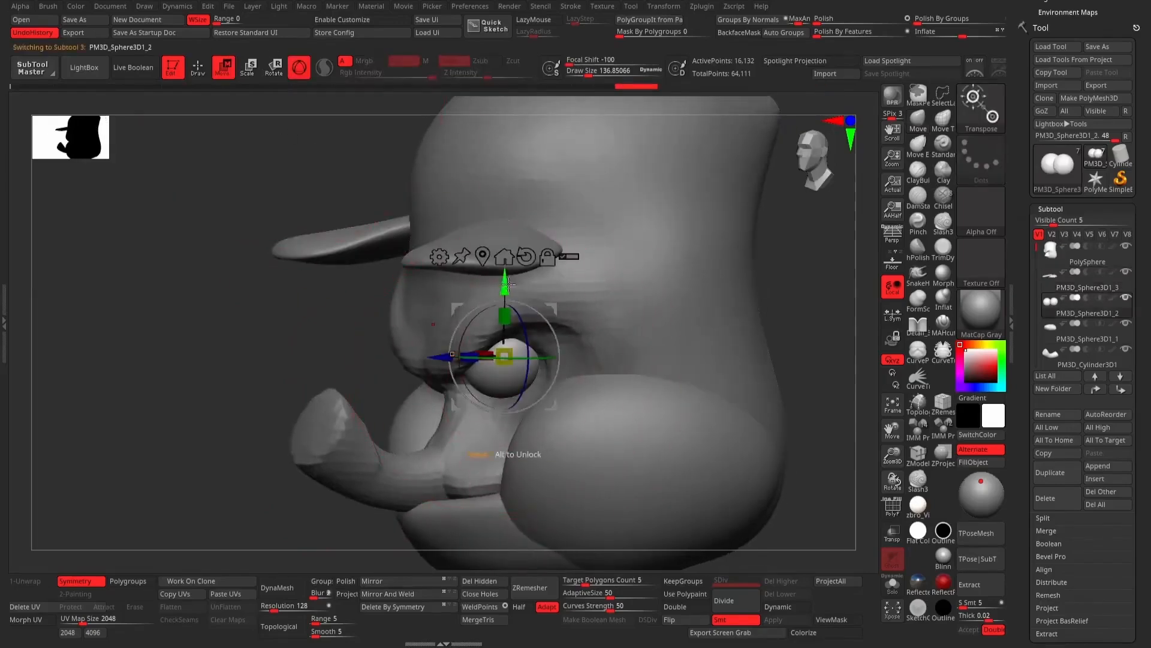
{"action": "left_click_drag", "start_coordinate": [507, 283], "coordinate": [500, 303]}
{"action": "left_click_drag", "start_coordinate": [511, 370], "coordinate": [502, 377]}
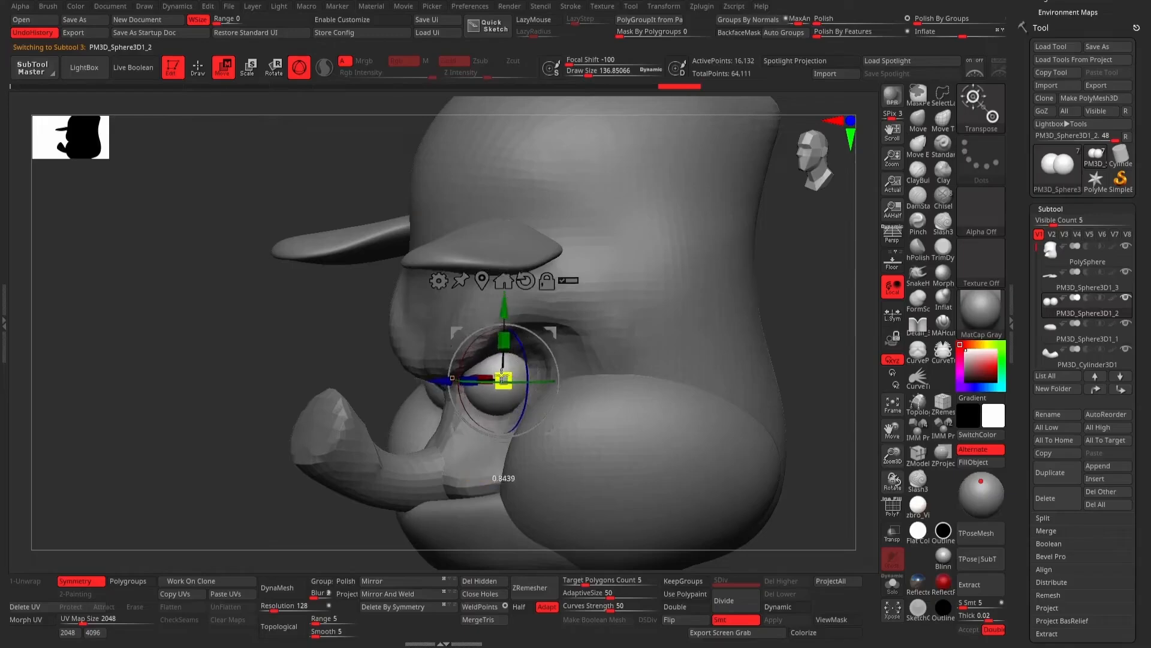
{"action": "left_click_drag", "start_coordinate": [506, 315], "coordinate": [534, 331]}
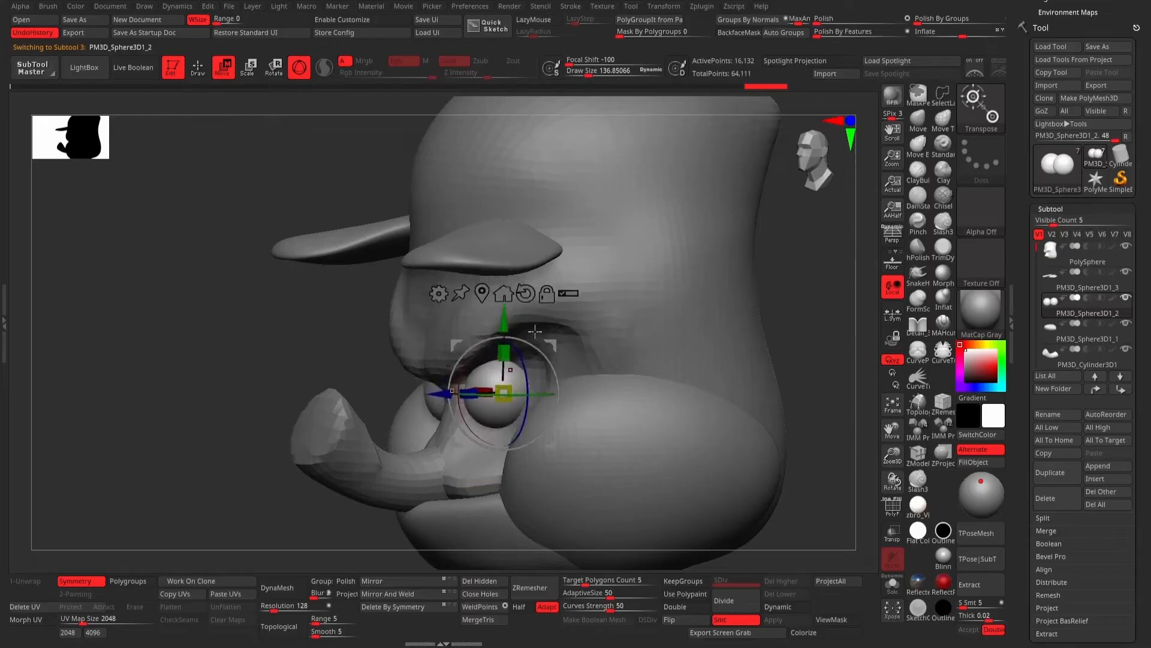
Select the head subtool and pull the brow ridge down over the eyes from the front with the Move brush.
{"action": "left_click", "coordinate": [198, 67]}
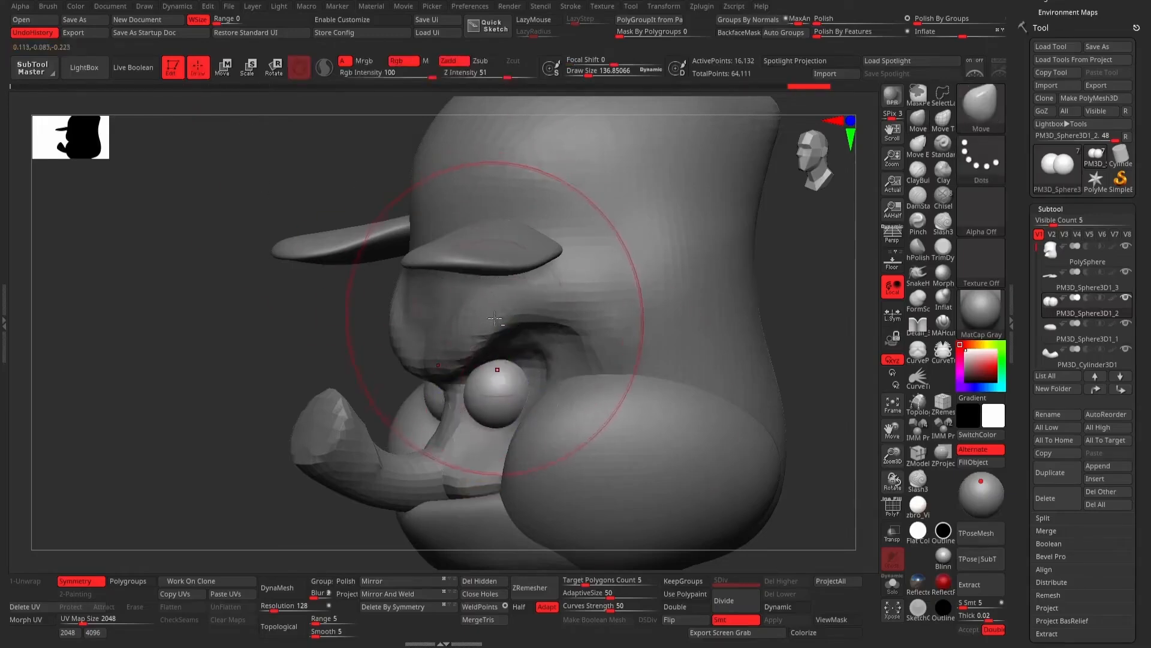
{"action": "left_click", "coordinate": [506, 334], "text": "alt"}
{"action": "left_click_drag", "start_coordinate": [316, 332], "coordinate": [376, 330]}
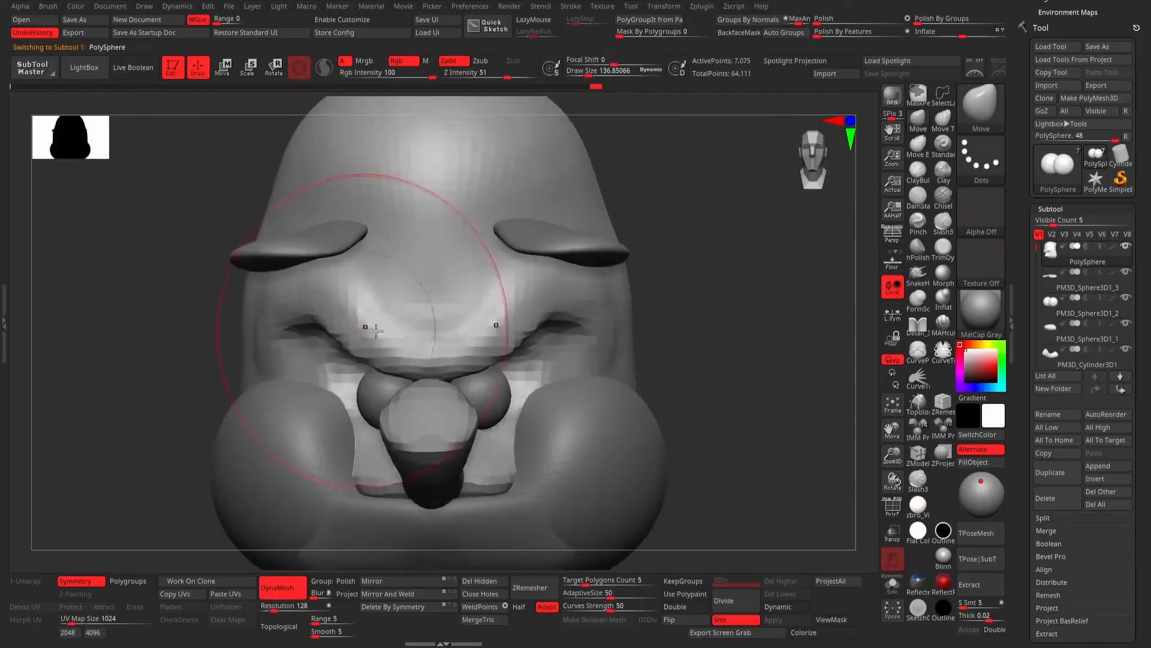
{"action": "left_click_drag", "start_coordinate": [568, 288], "coordinate": [565, 304]}
{"action": "left_click_drag", "start_coordinate": [487, 314], "coordinate": [486, 342]}
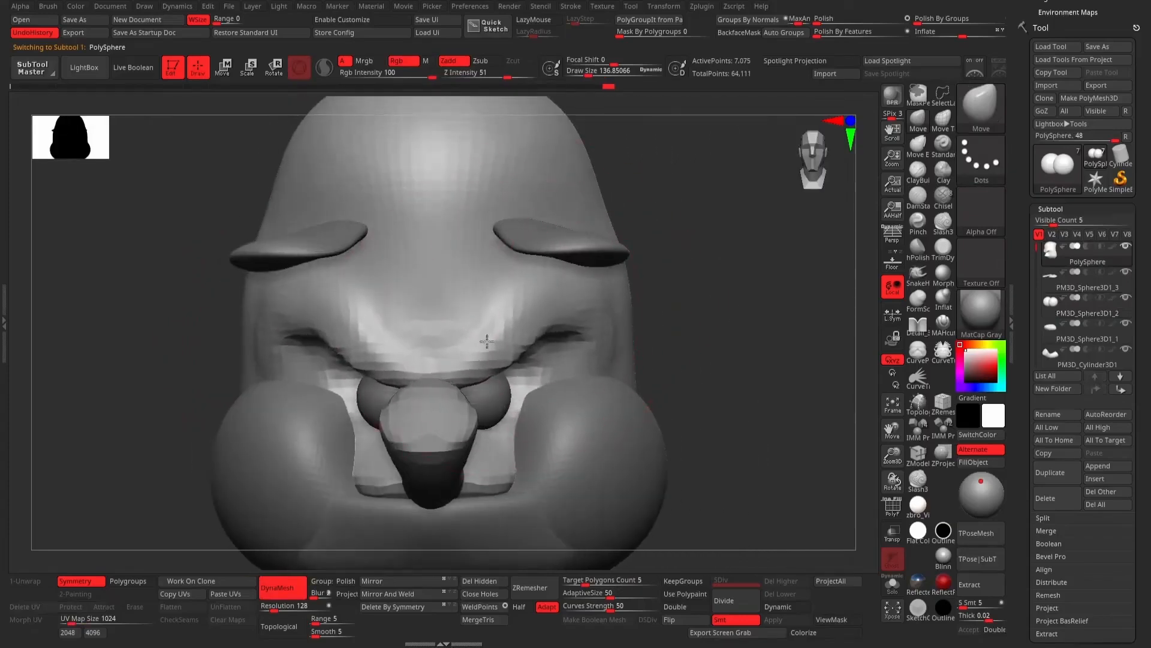
Lower the outer brow over the eye and push in the forehead above the brow bulge with the Move brush.
{"action": "left_click_drag", "start_coordinate": [710, 282], "coordinate": [655, 280]}
{"action": "left_click_drag", "start_coordinate": [559, 275], "coordinate": [560, 305]}
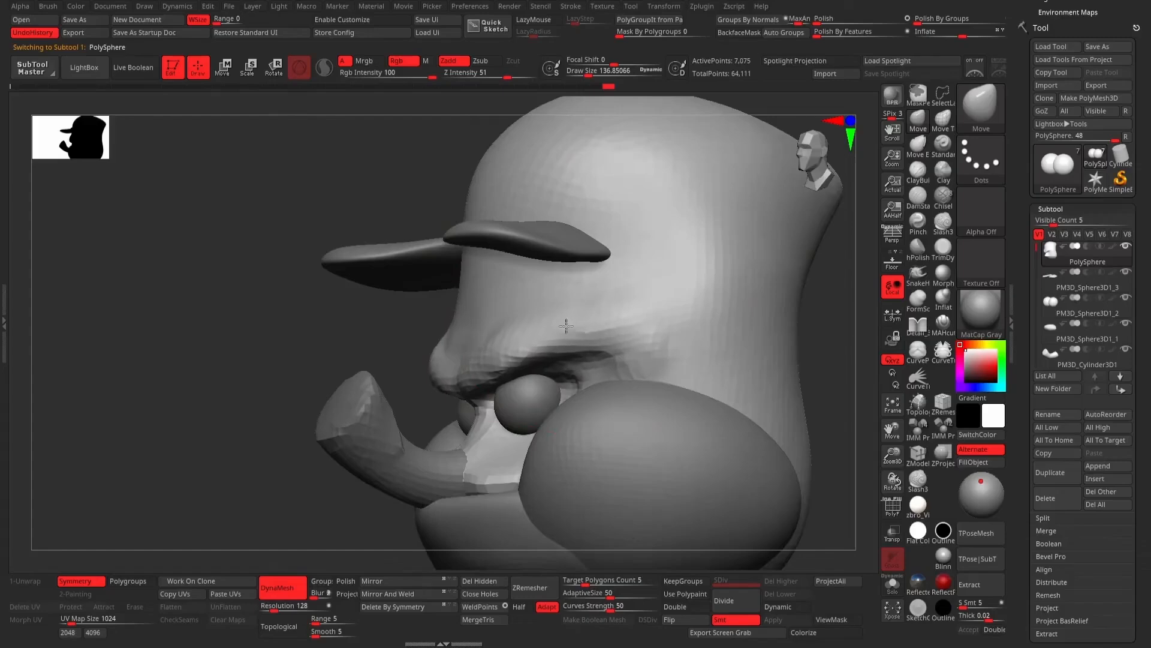
{"action": "left_click_drag", "start_coordinate": [564, 332], "coordinate": [566, 338]}
{"action": "mouse_move", "coordinate": [541, 277]}
{"action": "left_mouse_down"}
{"action": "mouse_move", "coordinate": [545, 299]}
{"action": "mouse_move", "coordinate": [506, 301]}
{"action": "left_mouse_up"}
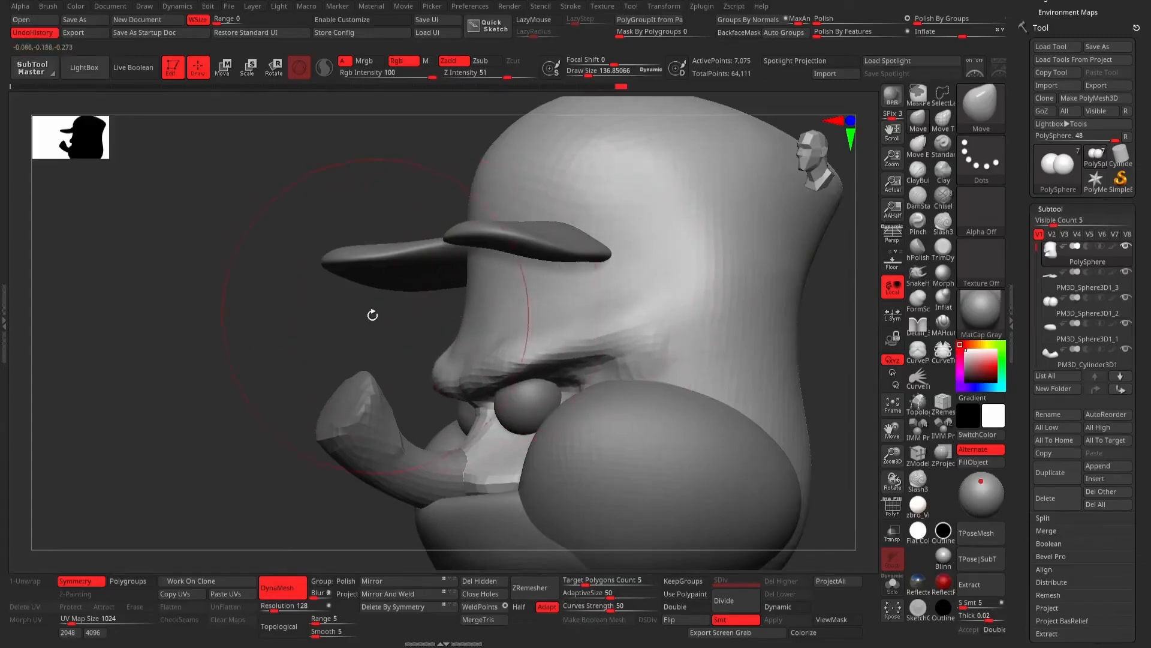
Raise the outer brow into an arch over the eye with the Move brush at a draw size of about 54.
{"action": "left_click_drag", "start_coordinate": [372, 315], "coordinate": [352, 327]}
{"action": "left_click_drag", "start_coordinate": [424, 329], "coordinate": [395, 332], "text": "alt"}
{"action": "left_click_drag", "start_coordinate": [693, 301], "coordinate": [786, 291], "text": "alt"}
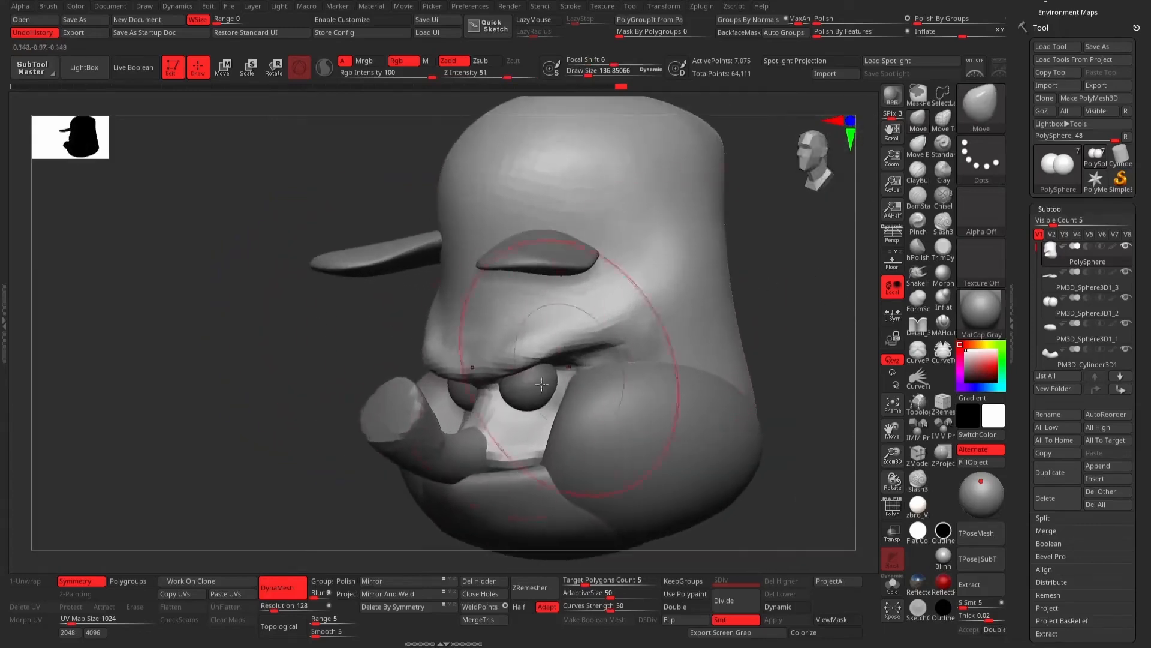
{"action": "key", "text": "space"}
{"action": "left_click_drag", "start_coordinate": [444, 358], "coordinate": [431, 359]}
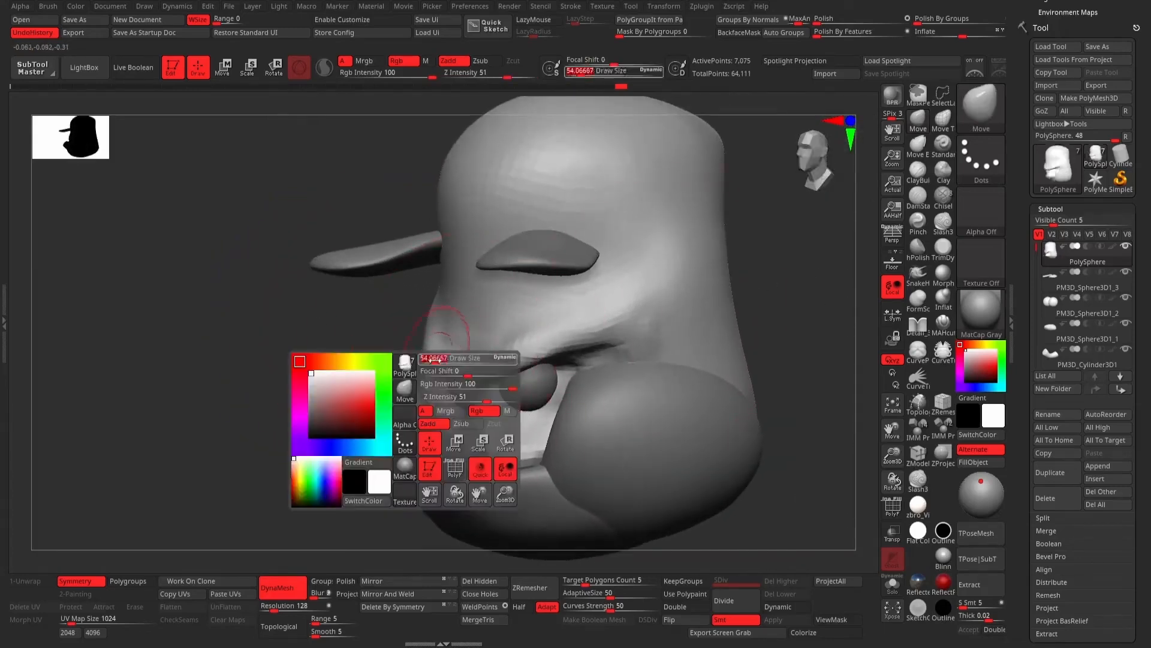
{"action": "mouse_move", "coordinate": [606, 339]}
{"action": "left_mouse_down"}
{"action": "mouse_move", "coordinate": [581, 319]}
{"action": "mouse_move", "coordinate": [607, 323]}
{"action": "mouse_move", "coordinate": [621, 365]}
{"action": "left_mouse_up"}
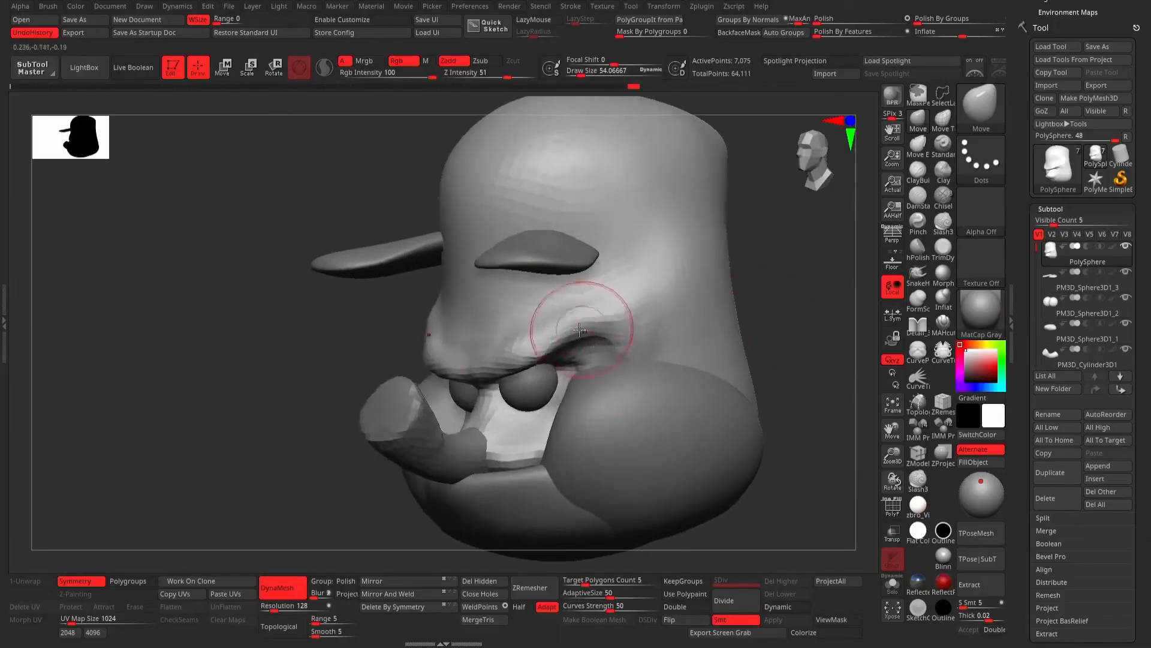
{"action": "left_click_drag", "start_coordinate": [579, 330], "coordinate": [576, 328]}
Pull the inner brow down toward the eye from the front and reshape the brow fold around the eye socket from the side.
{"action": "left_click_drag", "start_coordinate": [294, 345], "coordinate": [378, 352]}
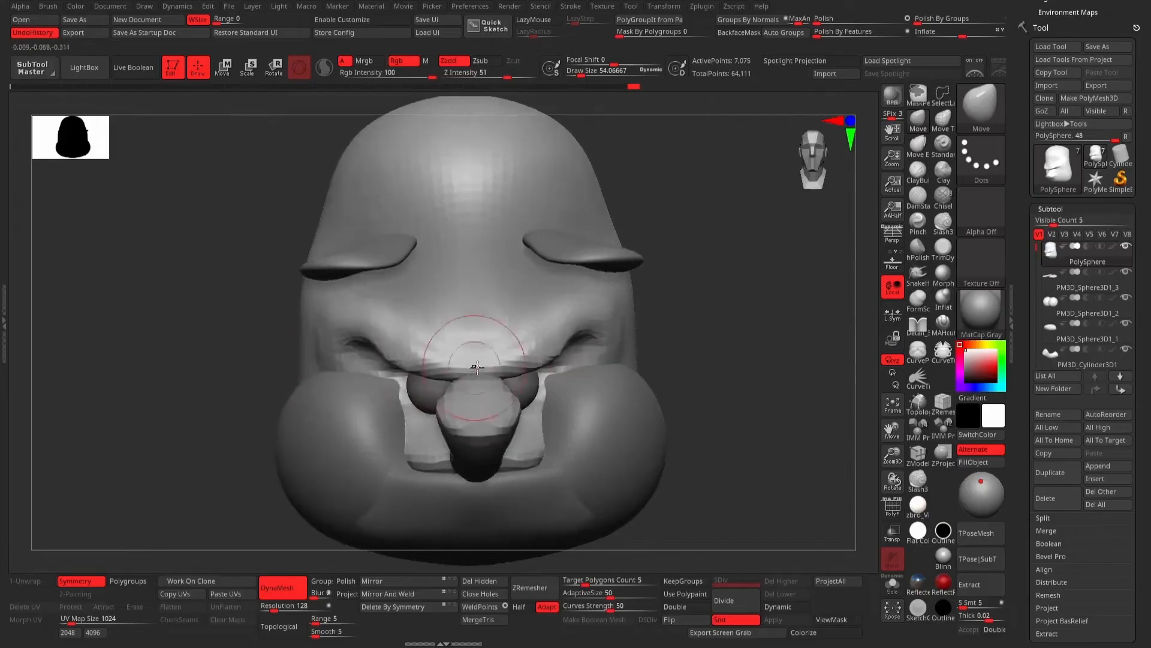
{"action": "left_click_drag", "start_coordinate": [552, 334], "coordinate": [537, 351]}
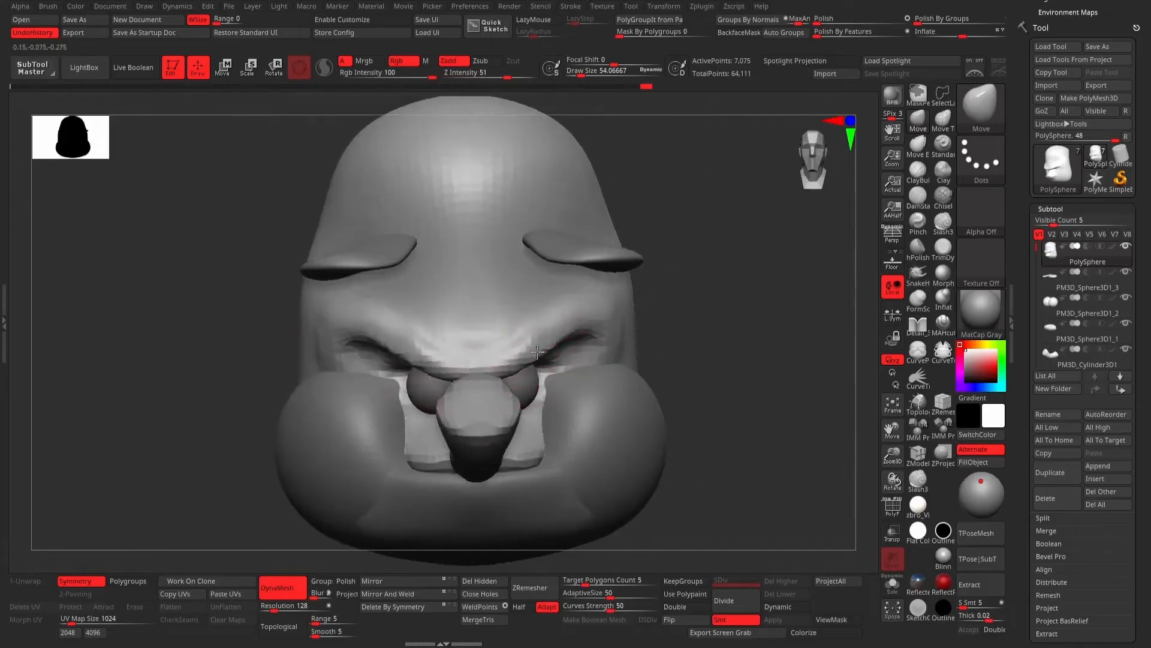
{"action": "left_click_drag", "start_coordinate": [729, 322], "coordinate": [774, 309]}
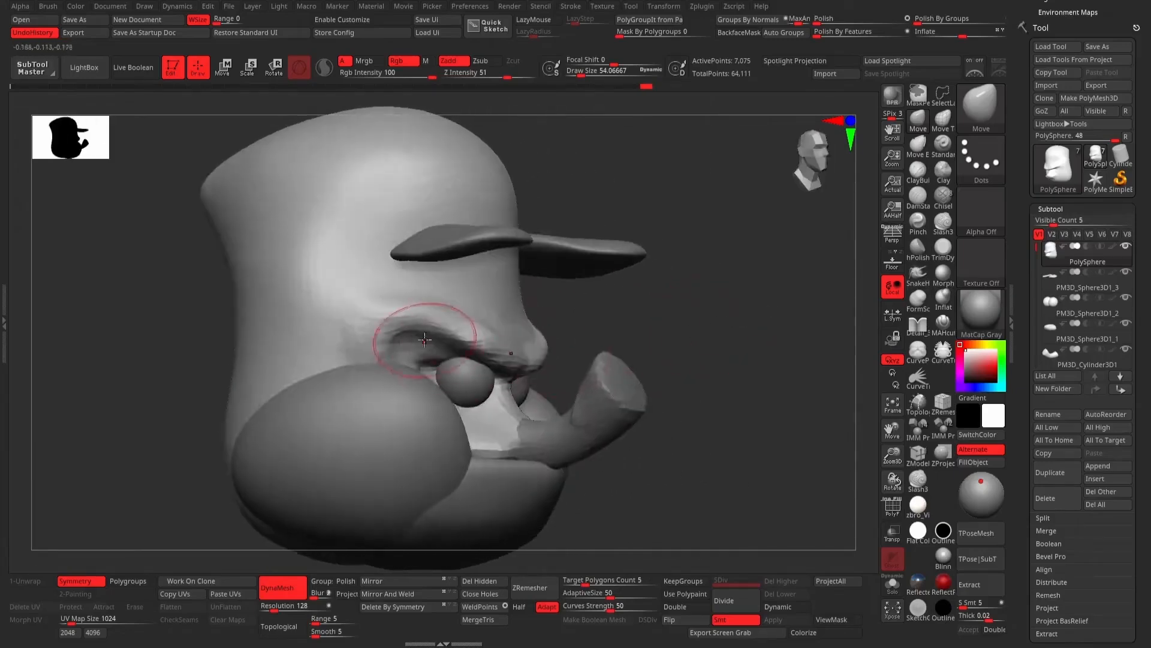
{"action": "mouse_move", "coordinate": [437, 330]}
{"action": "left_mouse_down"}
{"action": "mouse_move", "coordinate": [450, 320]}
{"action": "mouse_move", "coordinate": [430, 327]}
{"action": "mouse_move", "coordinate": [470, 330]}
{"action": "left_mouse_up"}
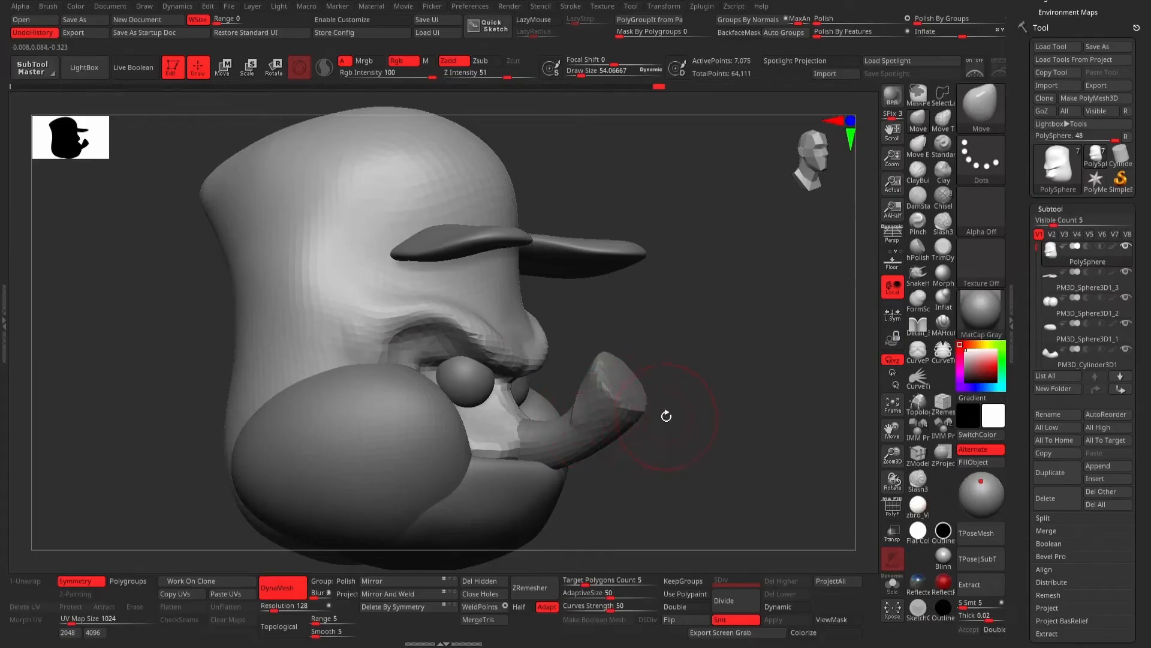
{"action": "left_click_drag", "start_coordinate": [701, 327], "coordinate": [828, 312]}
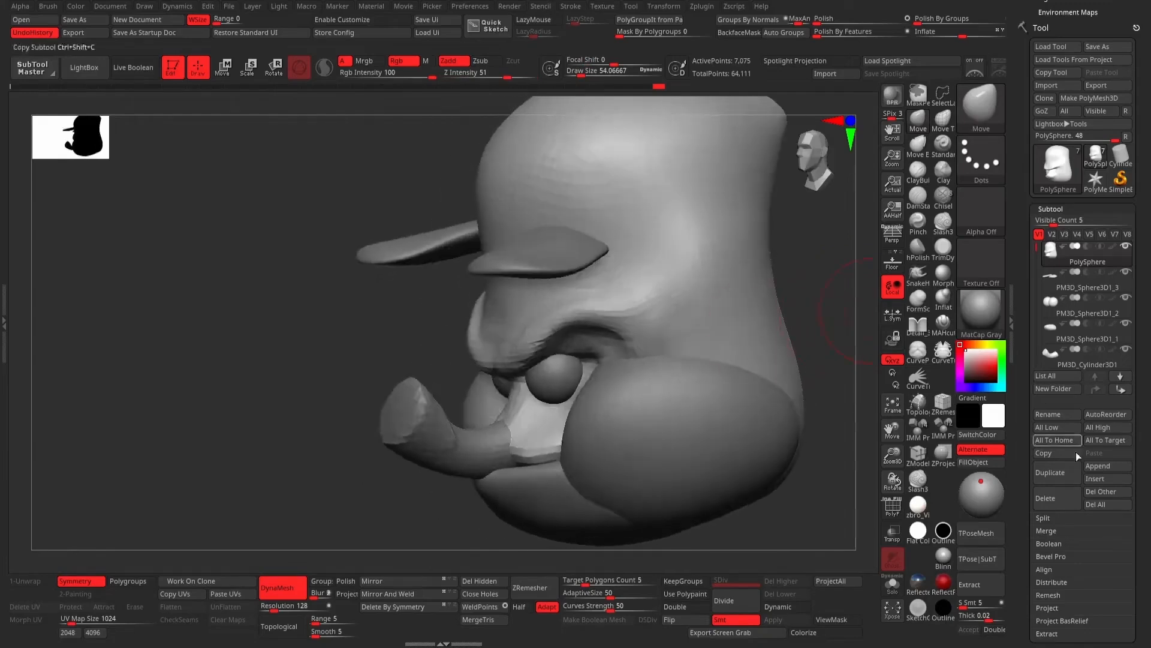
Insert a new sphere subtool, select it and frame it in the view.
{"action": "left_click", "coordinate": [1101, 480]}
{"action": "left_click", "coordinate": [750, 414]}
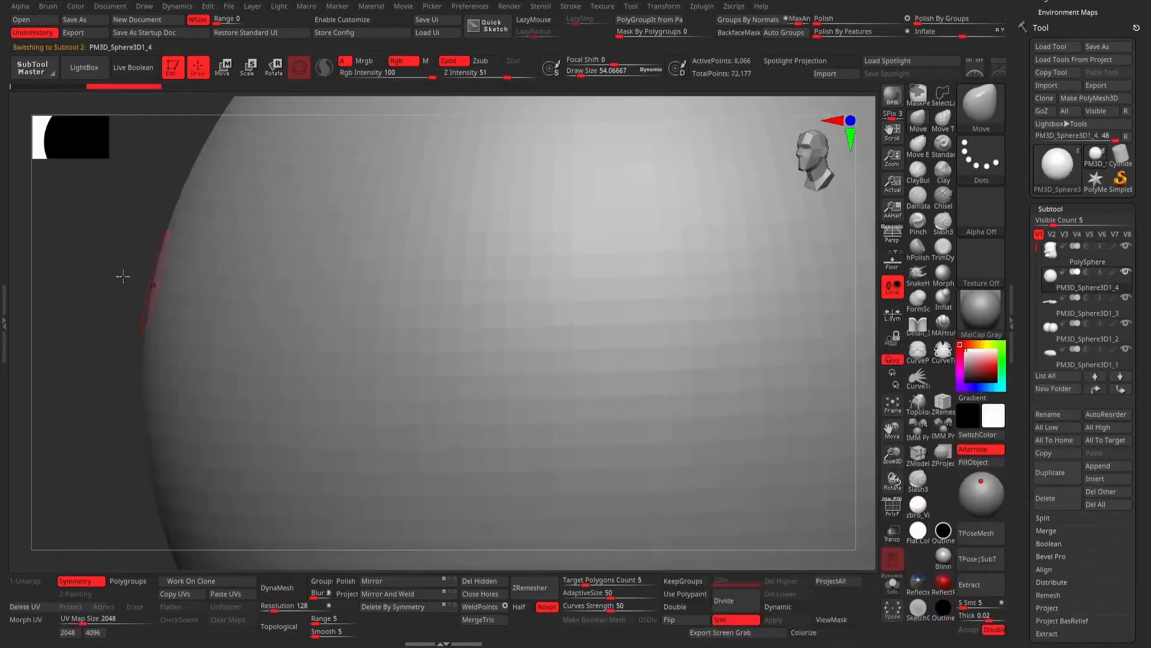
{"action": "key", "text": "f"}
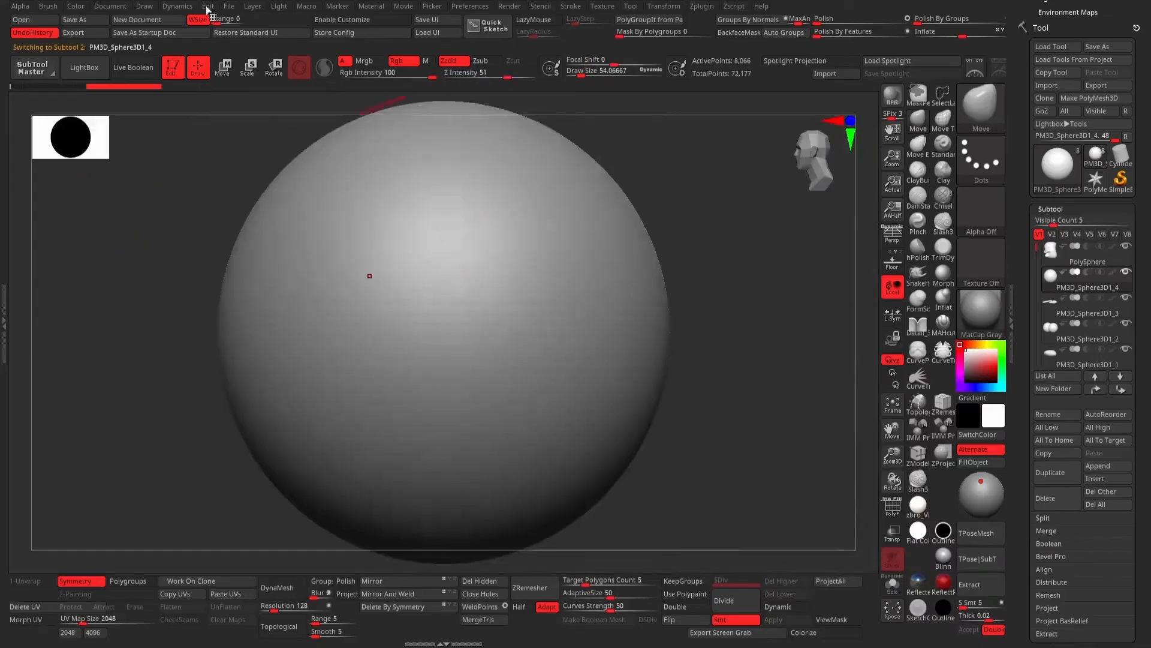
Move the new sphere in front of the face with the gizmo and stretch it vertically into an egg shape.
{"action": "left_click", "coordinate": [223, 67]}
{"action": "left_click_drag", "start_coordinate": [444, 332], "coordinate": [293, 413]}
{"action": "left_click_drag", "start_coordinate": [576, 270], "coordinate": [713, 248]}
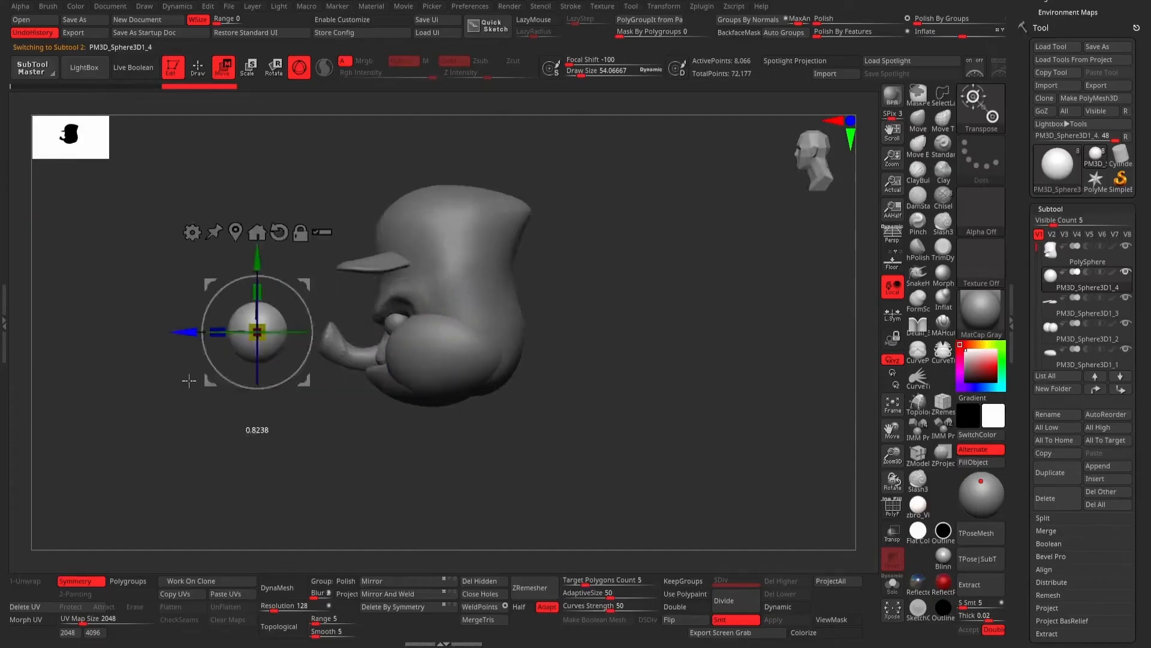
{"action": "left_click", "coordinate": [278, 292]}
{"action": "left_click_drag", "start_coordinate": [279, 291], "coordinate": [278, 264]}
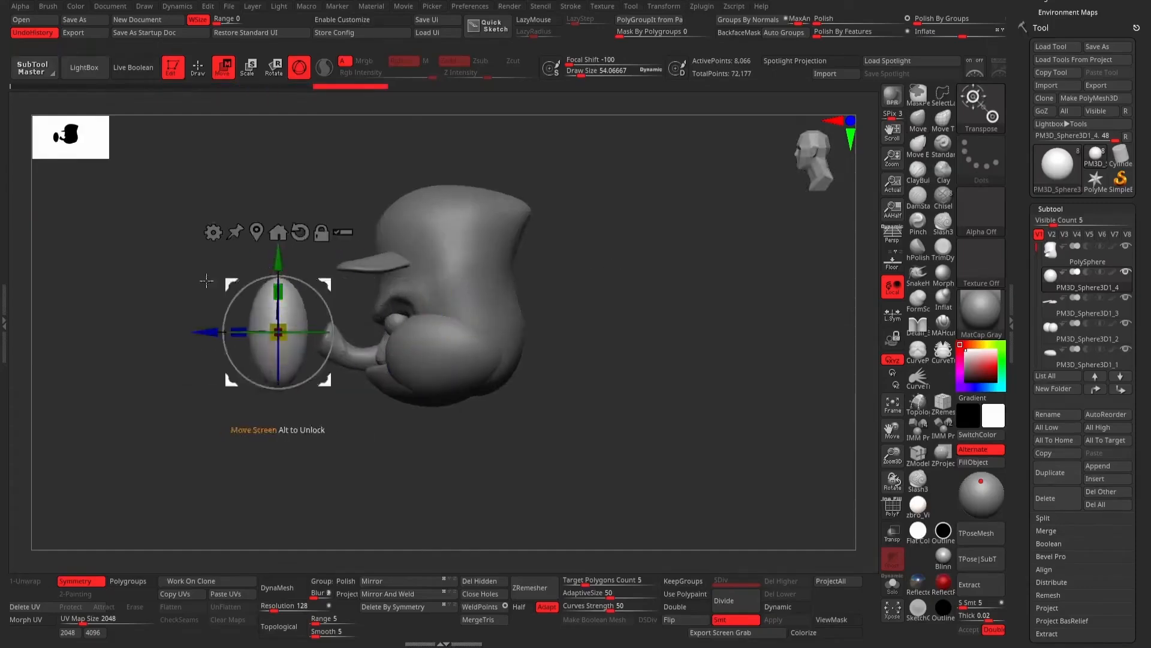
Mask the upper half of the egg shape, flatten the unmasked lower half into a straight base and clear the mask.
{"action": "mouse_move", "coordinate": [205, 280]}
{"action": "left_mouse_down"}
{"action": "mouse_move", "coordinate": [466, 242]}
{"action": "mouse_move", "coordinate": [647, 249]}
{"action": "left_mouse_up"}
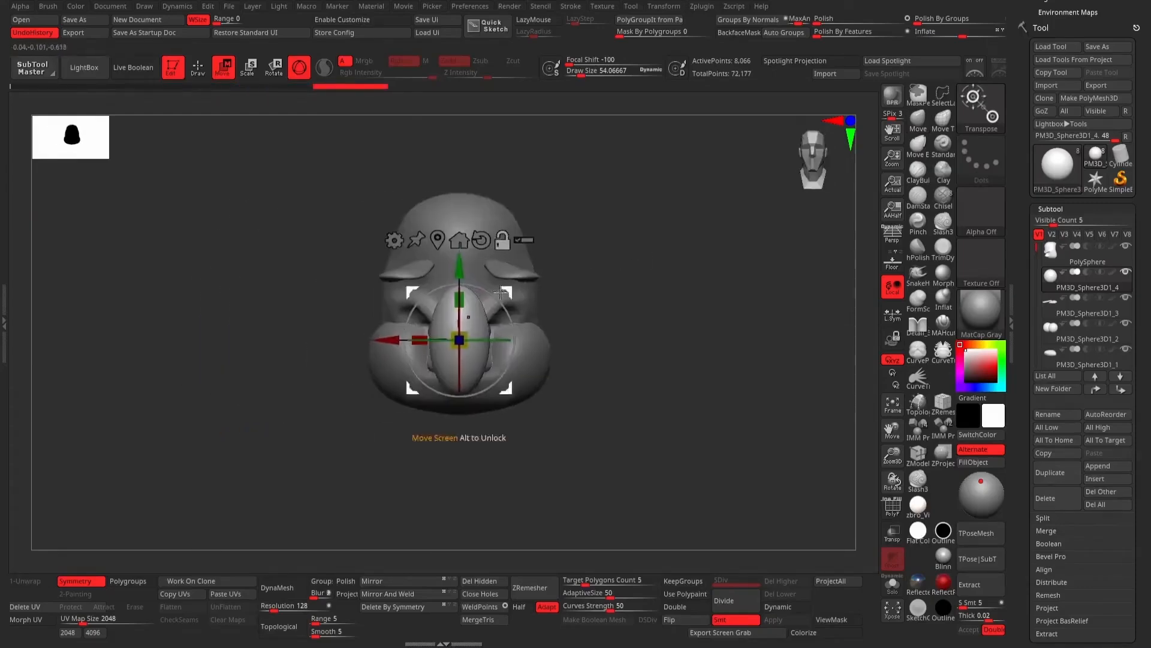
{"action": "left_click", "coordinate": [198, 67]}
{"action": "left_click_drag", "start_coordinate": [335, 345], "coordinate": [591, 430], "text": "ctrl"}
{"action": "key", "text": "w"}
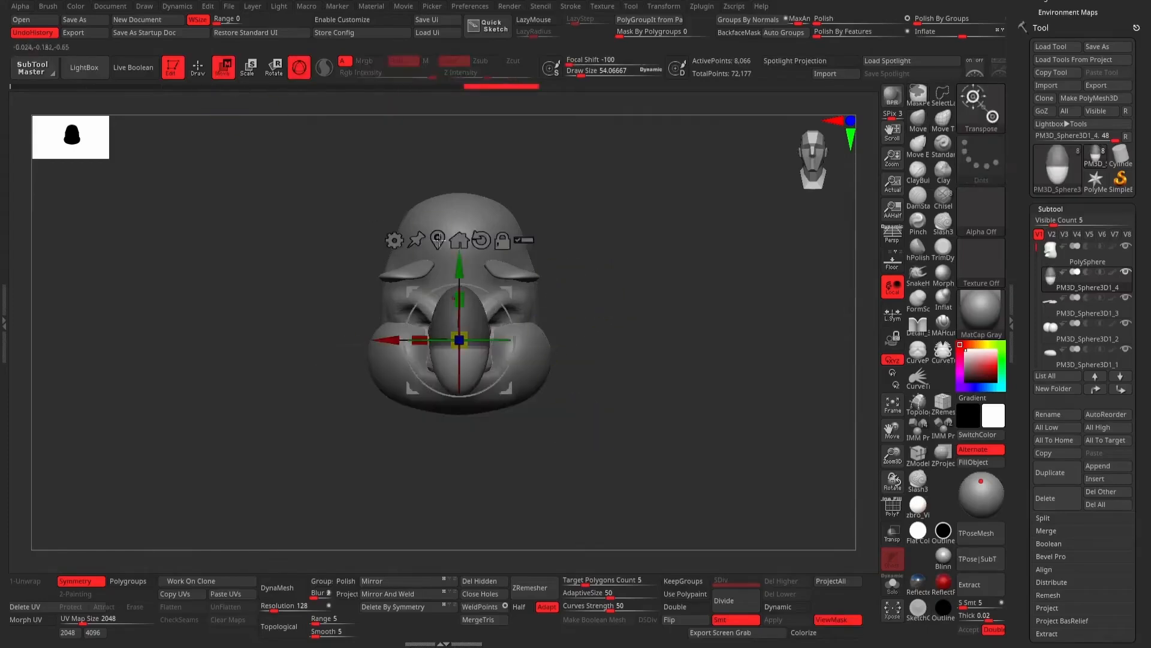
{"action": "left_click_drag", "start_coordinate": [472, 323], "coordinate": [473, 362]}
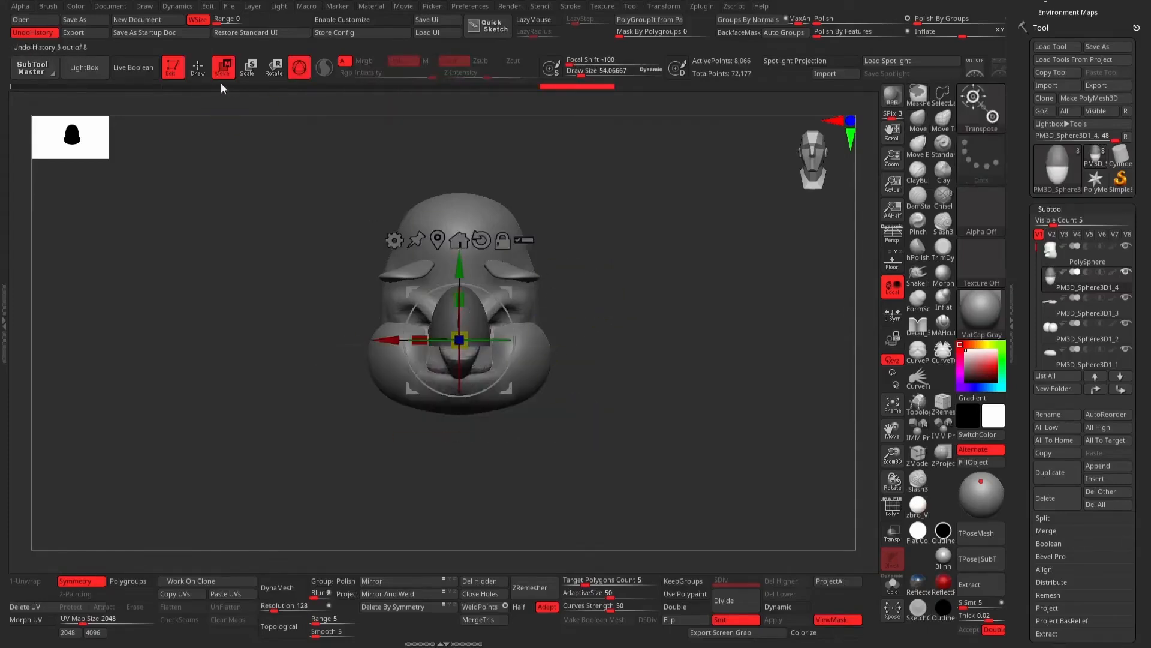
{"action": "left_click", "coordinate": [198, 67]}
{"action": "key", "text": "ctrl+h"}
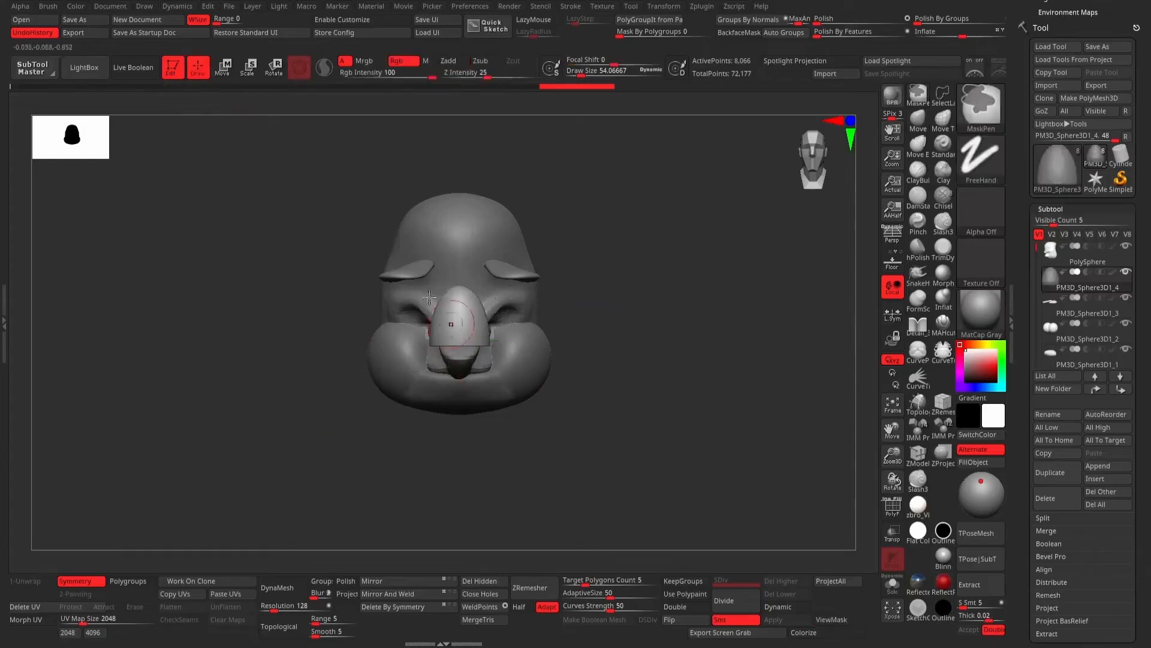
Thin the flat-based dome into a tooth shape with the gizmo and rotate it so its broad side faces forward.
{"action": "left_click", "coordinate": [224, 67]}
{"action": "left_click_drag", "start_coordinate": [425, 337], "coordinate": [448, 337]}
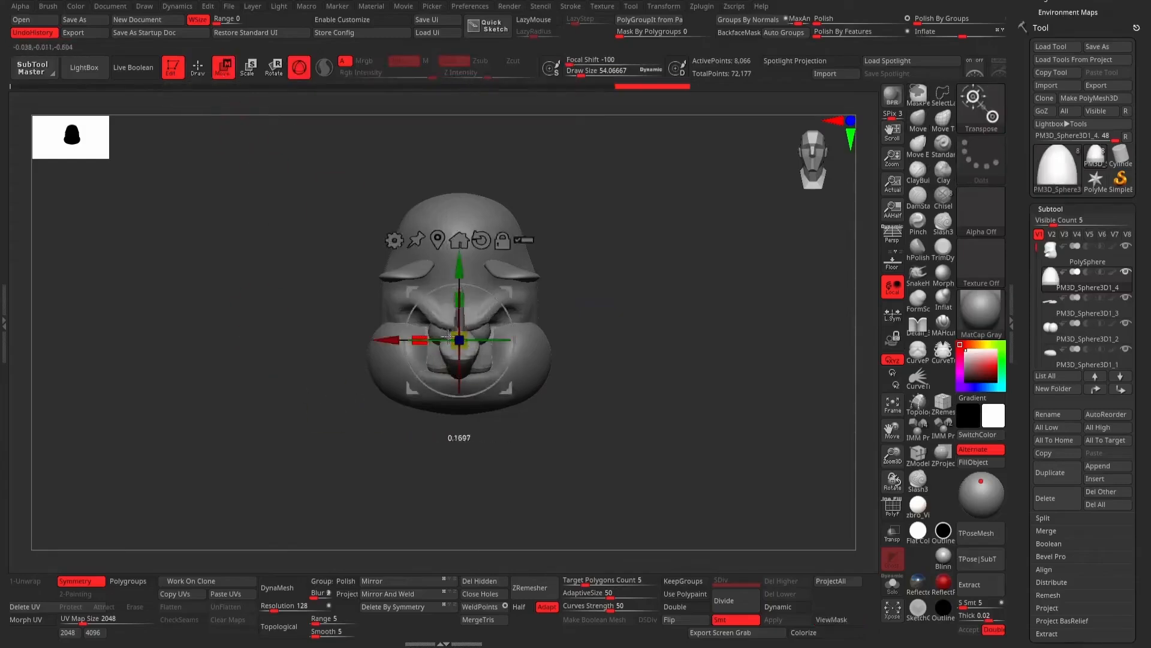
{"action": "left_click_drag", "start_coordinate": [690, 333], "coordinate": [539, 327]}
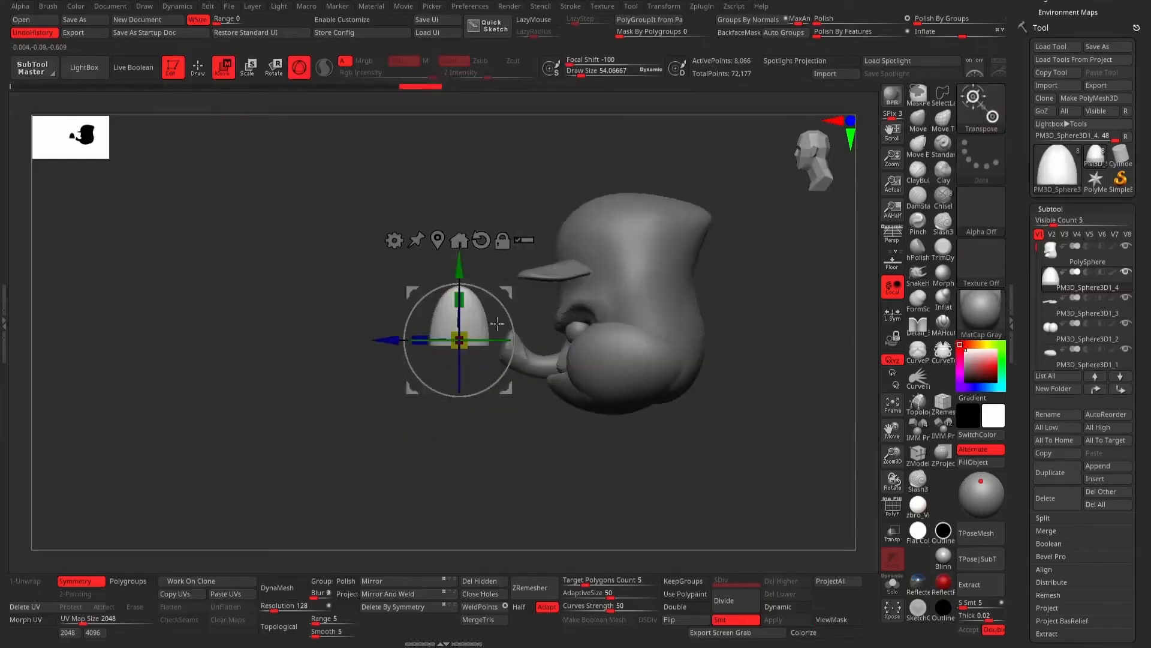
{"action": "left_click", "coordinate": [194, 69]}
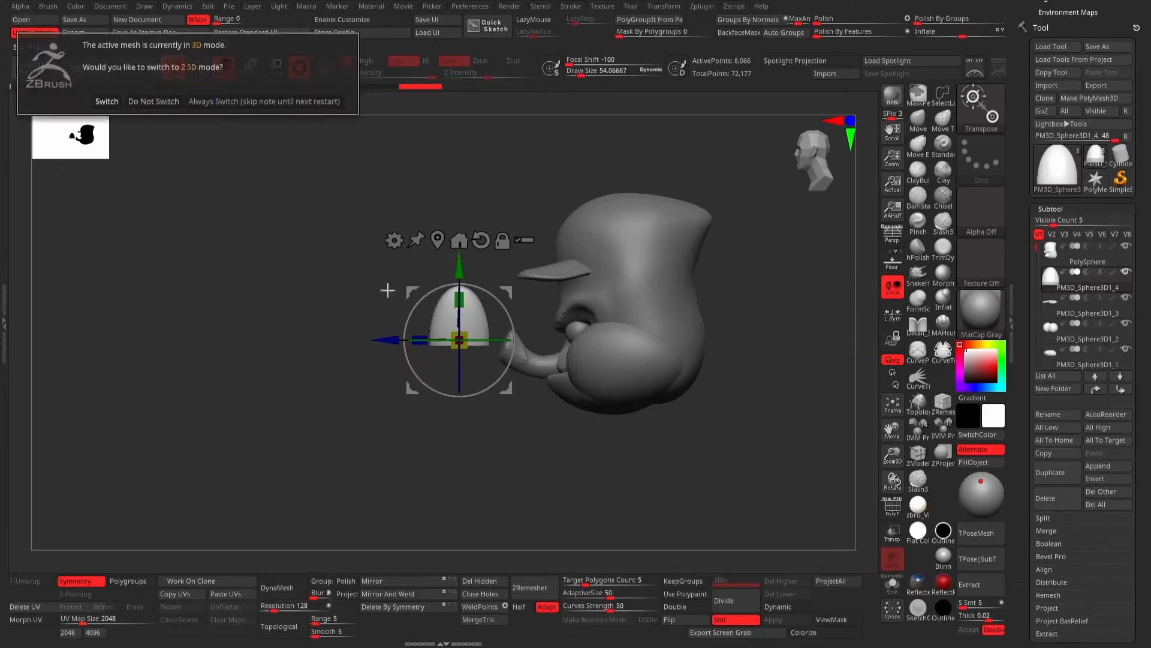
{"action": "key", "text": "Escape"}
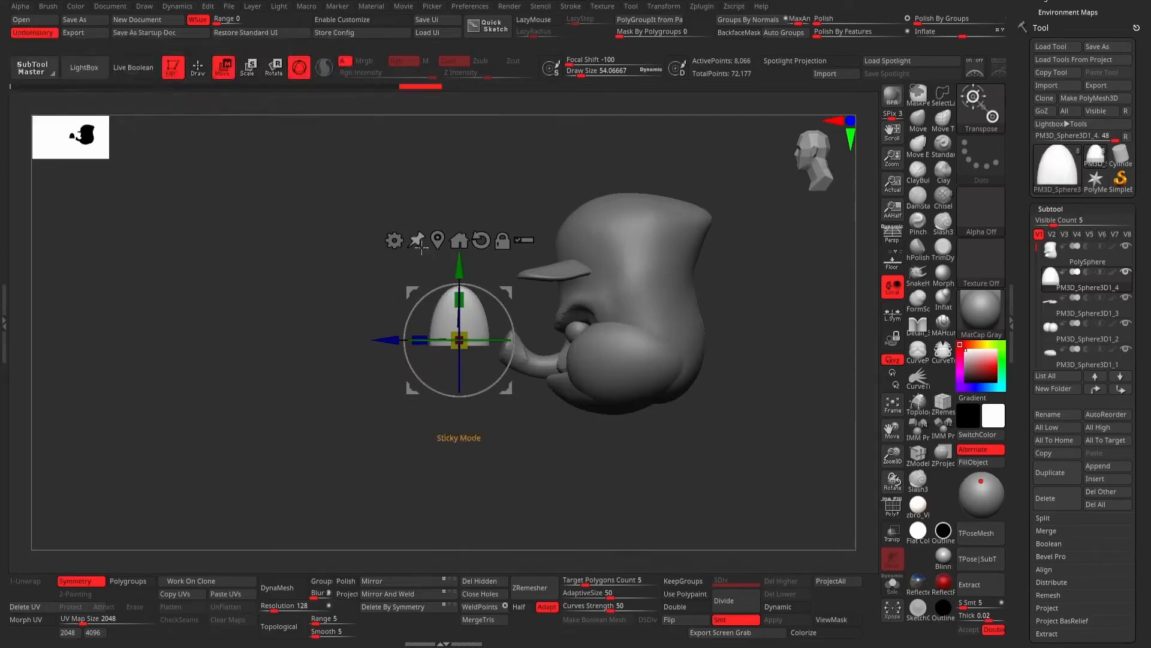
{"action": "left_click_drag", "start_coordinate": [492, 338], "coordinate": [388, 341]}
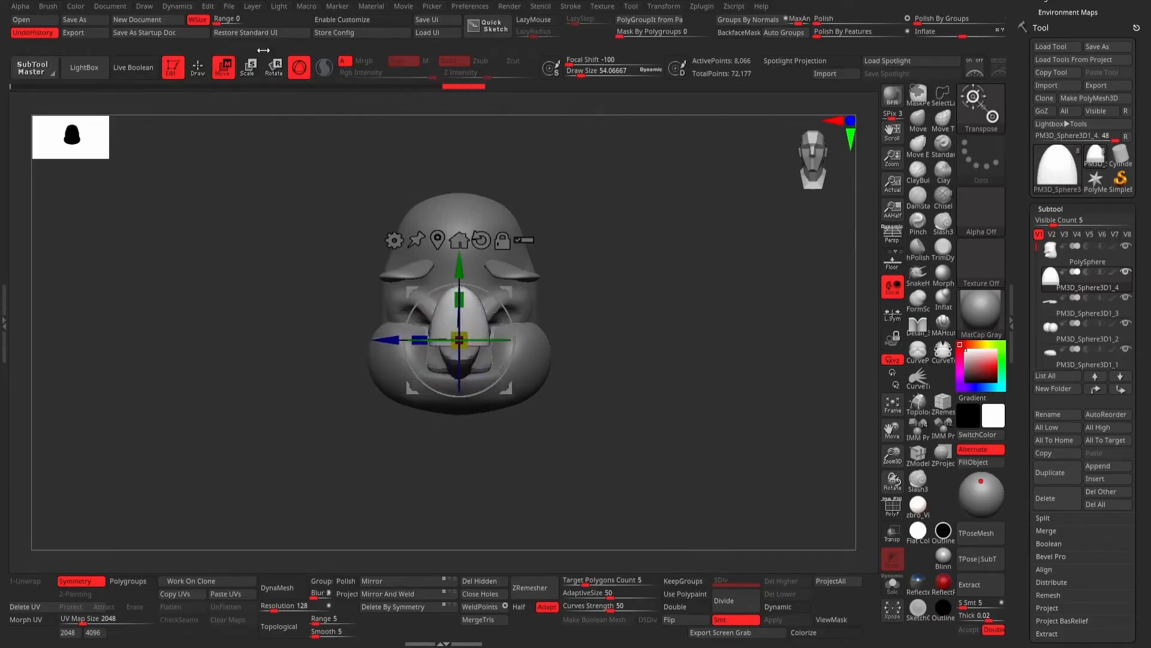
Nudge the base corners of the tooth inward with the Move brush and smooth its lower edge.
{"action": "key", "text": "q"}
{"action": "right_click_drag", "start_coordinate": [622, 266], "coordinate": [488, 298], "text": "ctrl"}
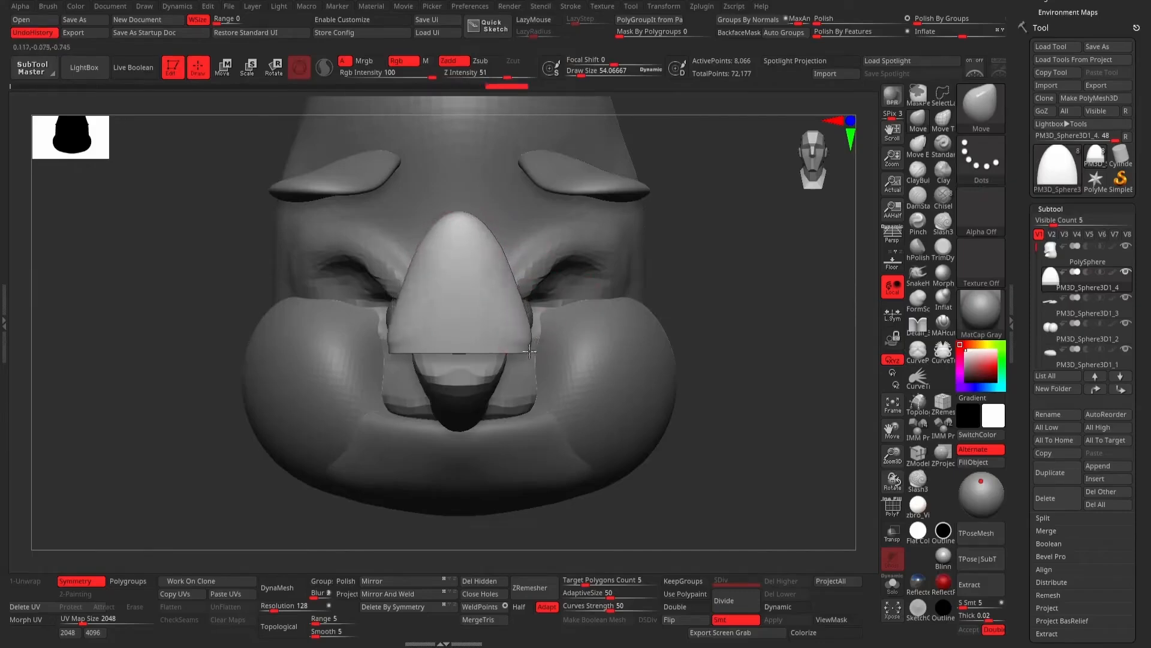
{"action": "left_click_drag", "start_coordinate": [530, 351], "coordinate": [526, 349]}
{"action": "mouse_move", "coordinate": [519, 350]}
{"action": "left_mouse_down", "text": "shift"}
{"action": "mouse_move", "coordinate": [485, 350]}
{"action": "mouse_move", "coordinate": [504, 336]}
{"action": "left_mouse_up", "text": "shift"}
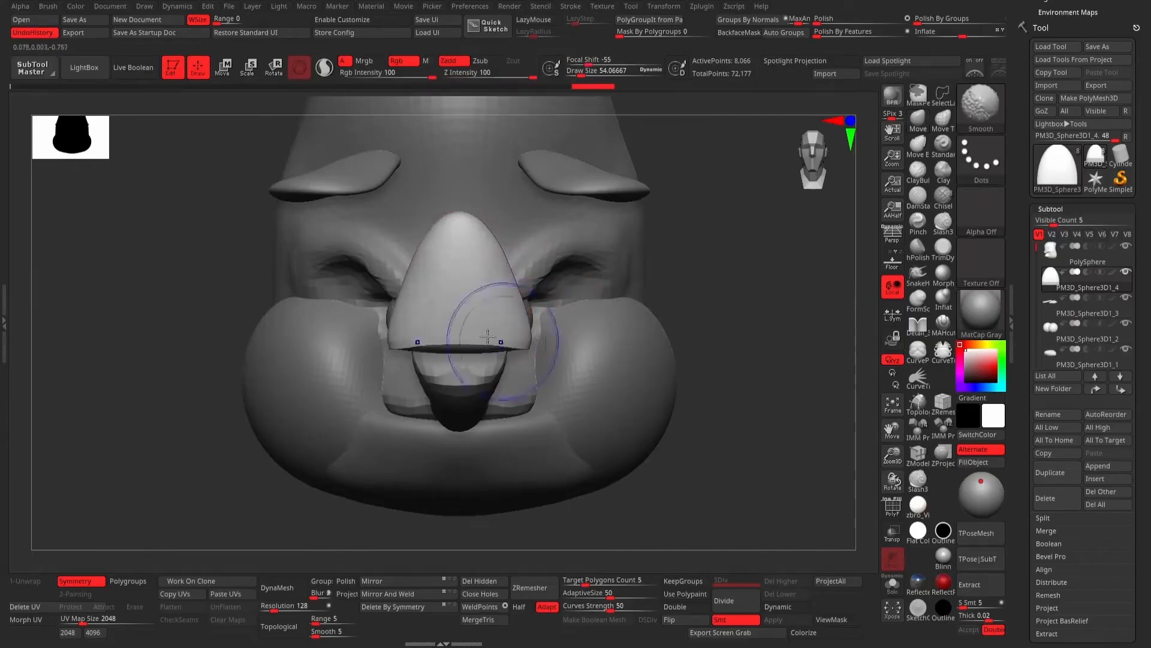
Enlarge the draw size to about 98 and smooth the sides of the tooth, working from front and side views.
{"action": "key", "text": "space"}
{"action": "left_click_drag", "start_coordinate": [468, 265], "coordinate": [475, 265]}
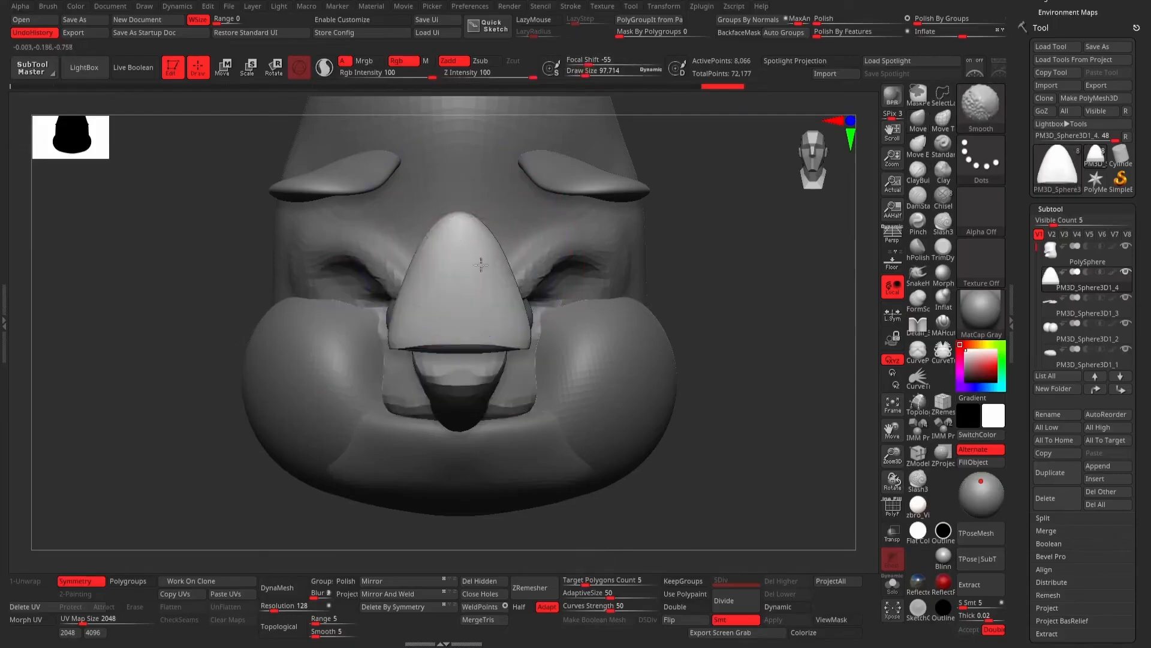
{"action": "right_click_drag", "start_coordinate": [788, 270], "coordinate": [703, 273]}
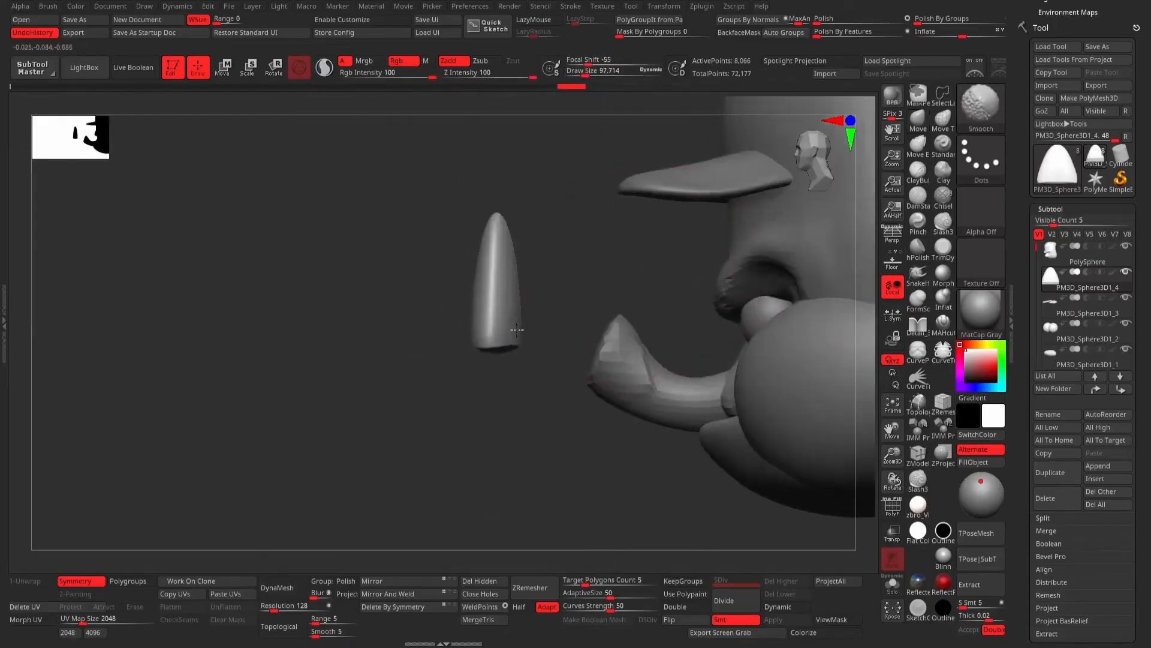
{"action": "left_click_drag", "start_coordinate": [405, 321], "coordinate": [493, 282]}
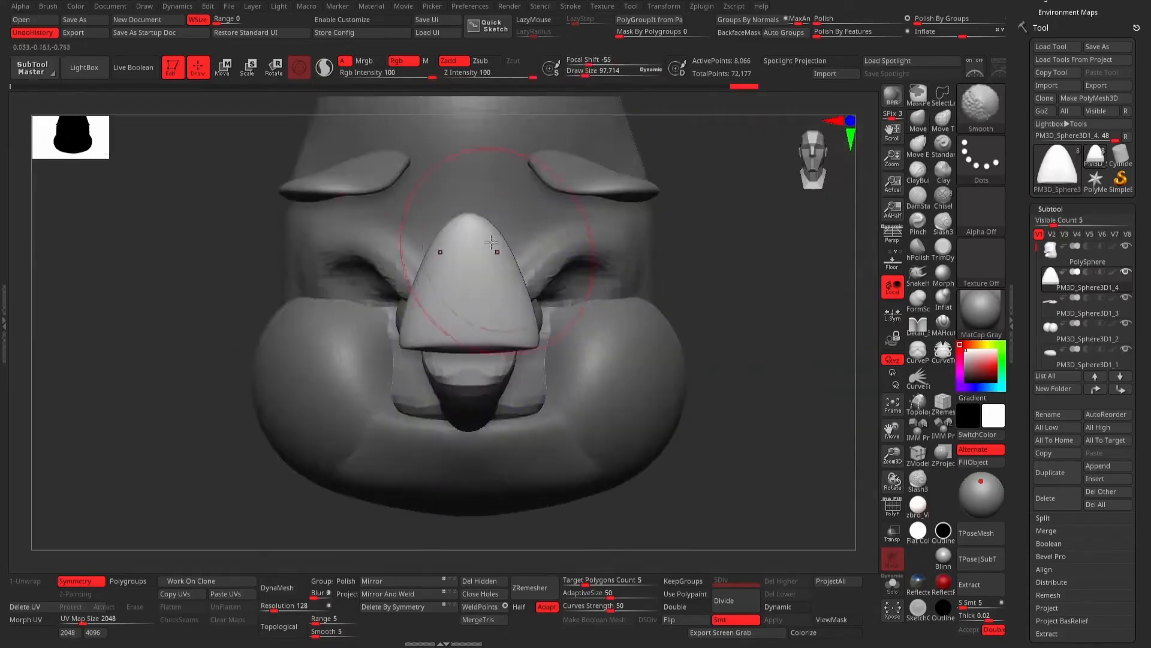
Move the tooth back and down to the lower jaw from the side view with the gizmo.
{"action": "left_click", "coordinate": [225, 69]}
{"action": "left_click_drag", "start_coordinate": [756, 294], "coordinate": [589, 287]}
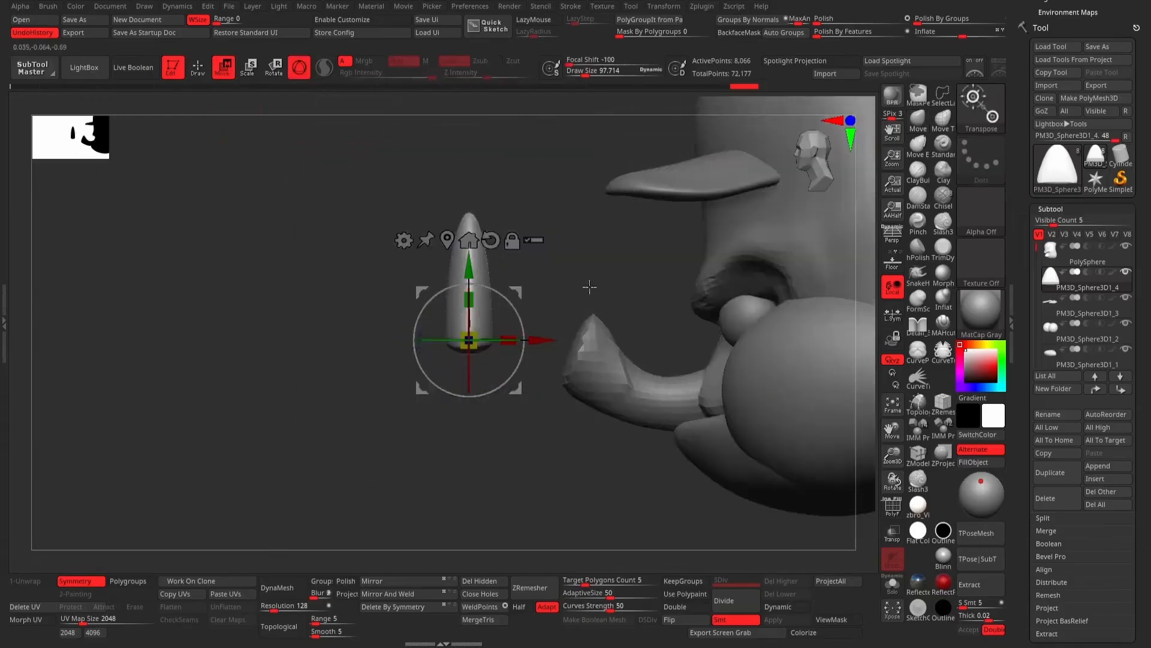
{"action": "left_click_drag", "start_coordinate": [543, 339], "coordinate": [704, 356]}
{"action": "mouse_move", "coordinate": [691, 424]}
{"action": "left_mouse_down"}
{"action": "mouse_move", "coordinate": [668, 441]}
{"action": "mouse_move", "coordinate": [683, 435]}
{"action": "left_mouse_up"}
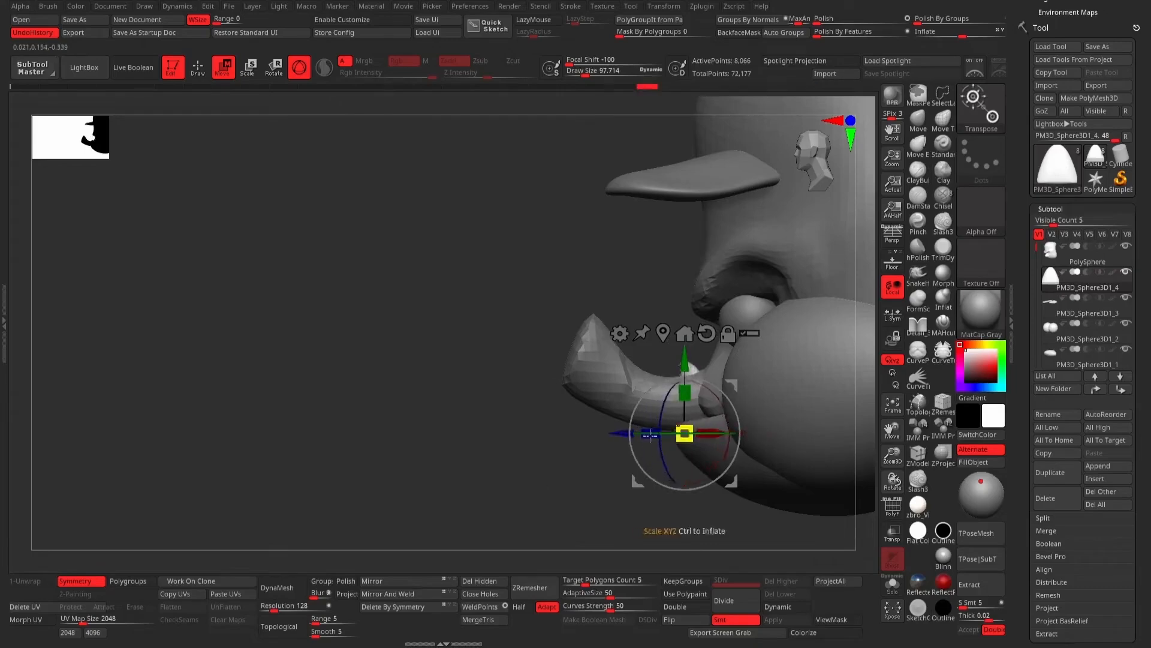
Try to shift the tooth sideways along the jaw from the front, and undo the last tooth edits.
{"action": "right_click_drag", "start_coordinate": [685, 434], "coordinate": [831, 420]}
{"action": "right_click_drag", "start_coordinate": [562, 511], "coordinate": [358, 447], "text": "alt"}
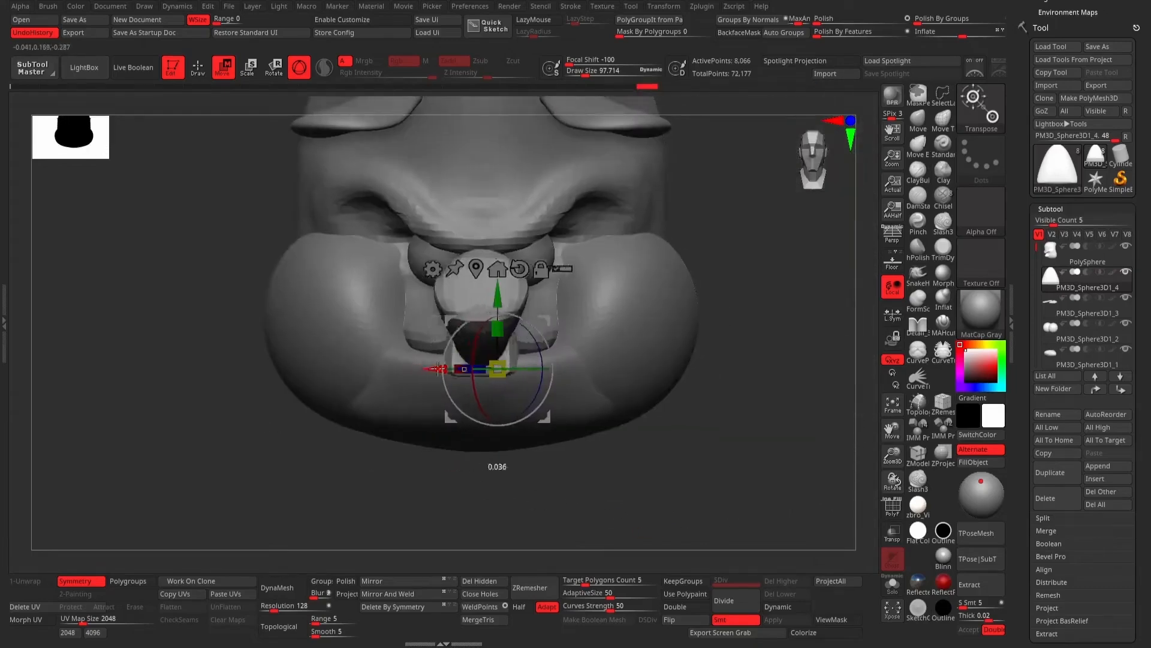
{"action": "left_click_drag", "start_coordinate": [429, 368], "coordinate": [489, 368]}
{"action": "right_click_drag", "start_coordinate": [665, 378], "coordinate": [688, 433]}
{"action": "key", "text": "ctrl+z"}
{"action": "key", "text": "ctrl+z"}
{"action": "key", "text": "ctrl+z"}
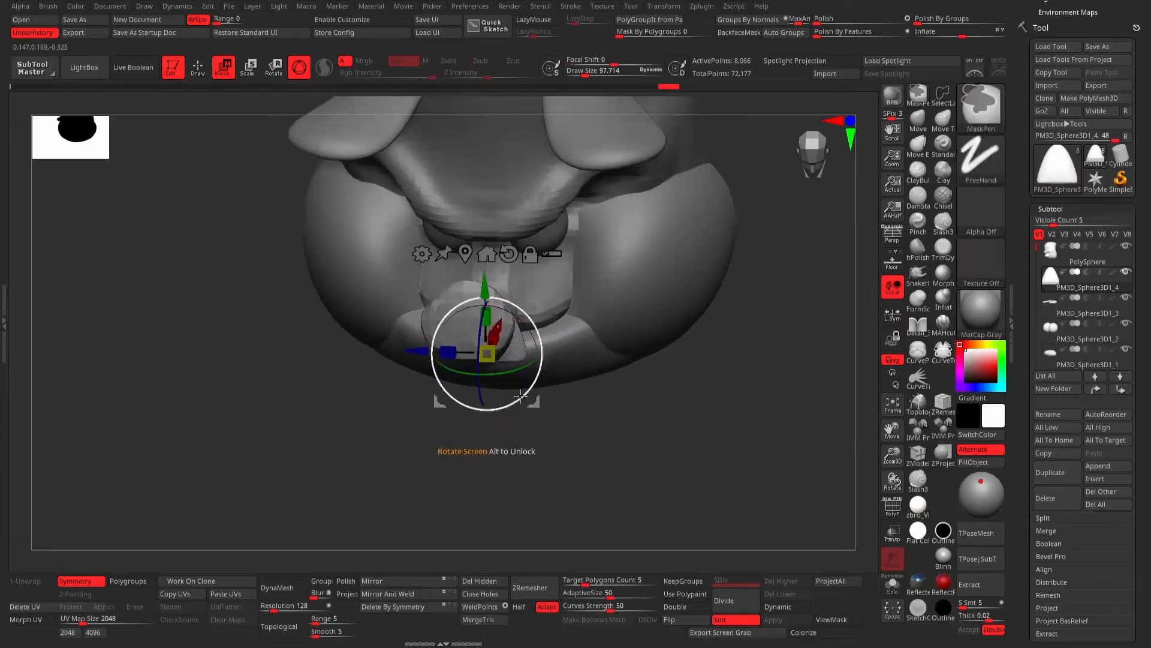
{"action": "key", "text": "ctrl+z"}
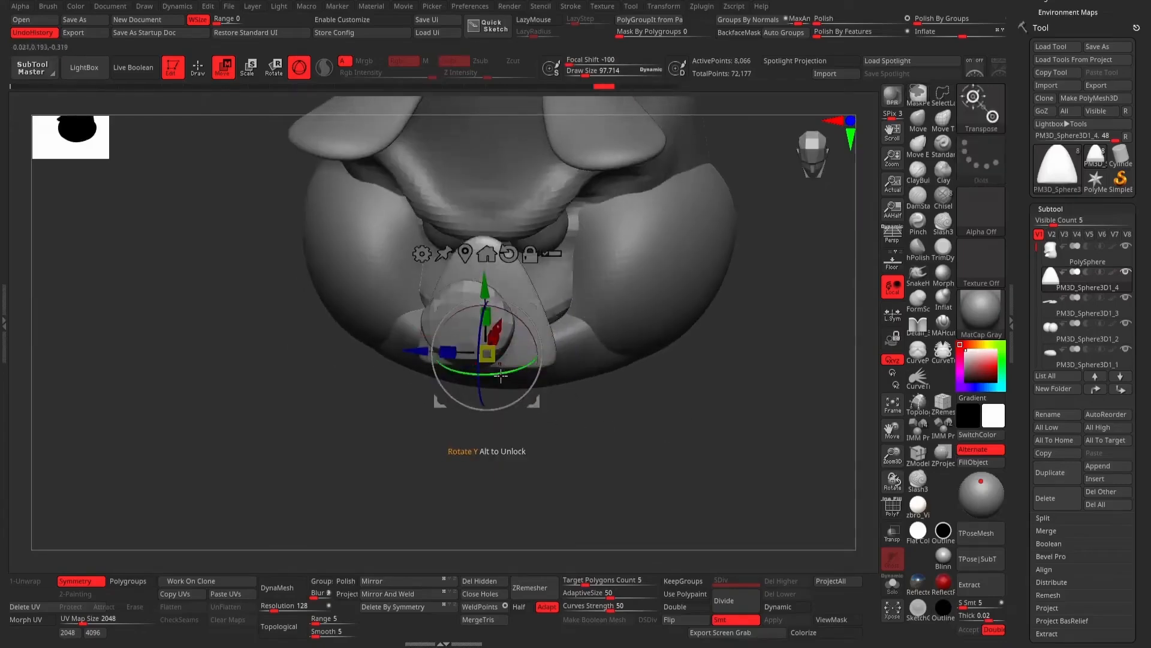
Rotate the tooth -90 degrees about its Y axis and move it sideways along the lower jaw, clear of the nose.
{"action": "left_click_drag", "start_coordinate": [500, 375], "coordinate": [596, 334]}
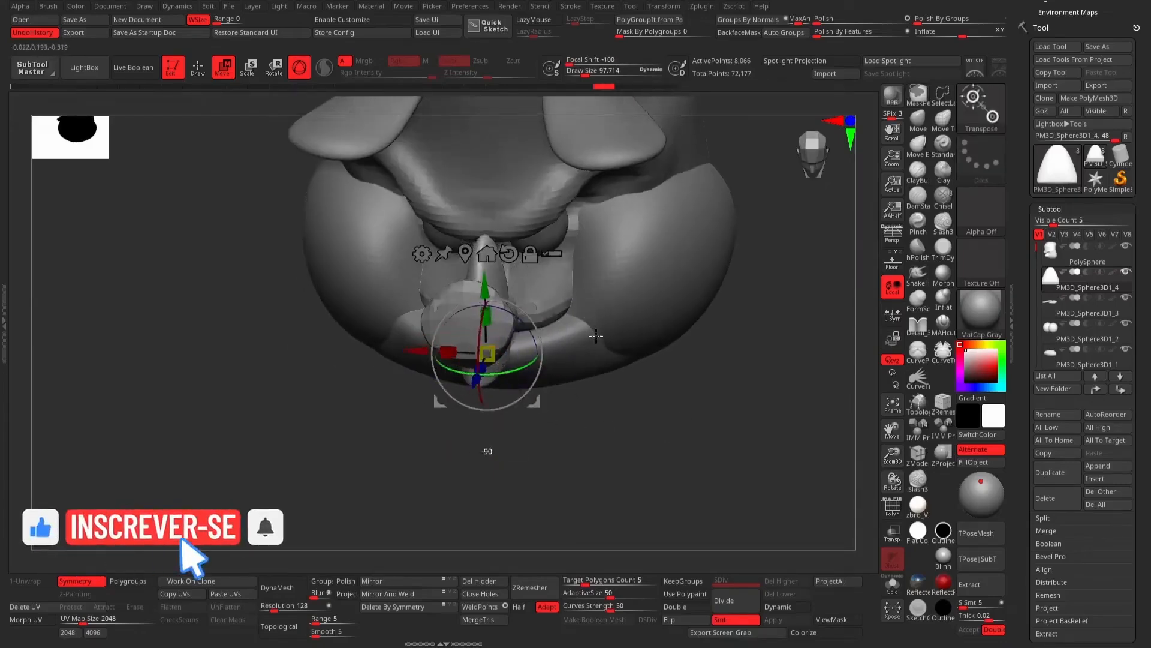
{"action": "mouse_move", "coordinate": [420, 350]}
{"action": "left_mouse_down"}
{"action": "mouse_move", "coordinate": [553, 358]}
{"action": "mouse_move", "coordinate": [541, 370]}
{"action": "left_mouse_up"}
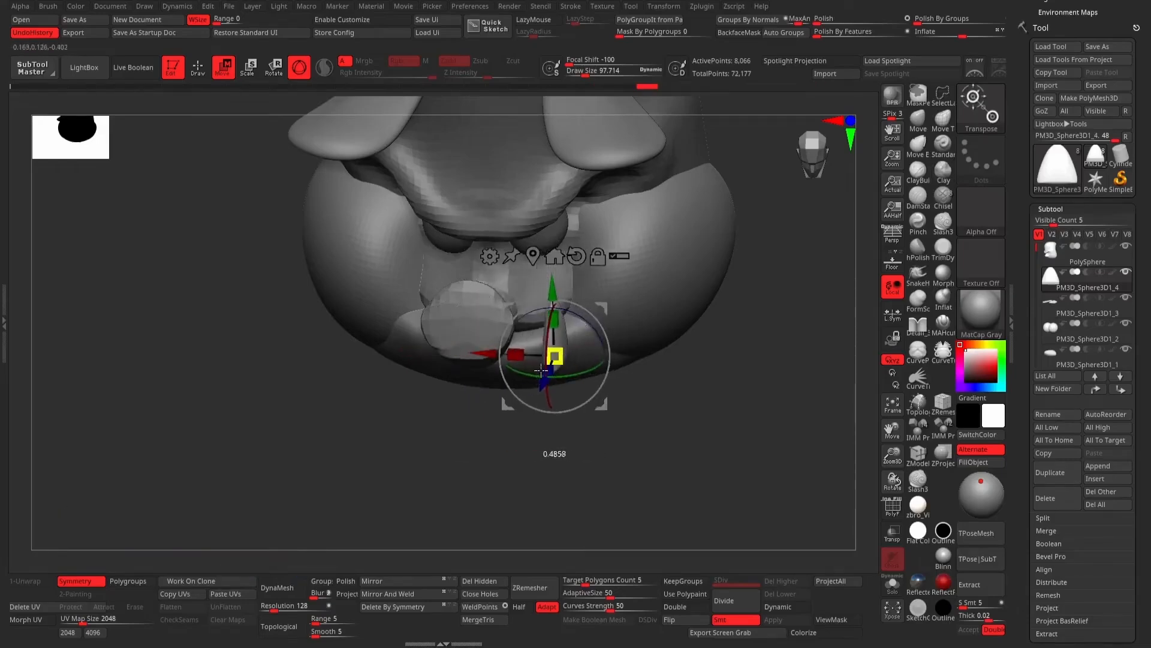
Scale the tooth down with the gizmo from the side view so it fits the lower jaw.
{"action": "left_click_drag", "start_coordinate": [707, 418], "coordinate": [523, 476]}
{"action": "right_click_drag", "start_coordinate": [523, 476], "coordinate": [630, 484], "text": "ctrl"}
{"action": "left_click_drag", "start_coordinate": [527, 488], "coordinate": [547, 489]}
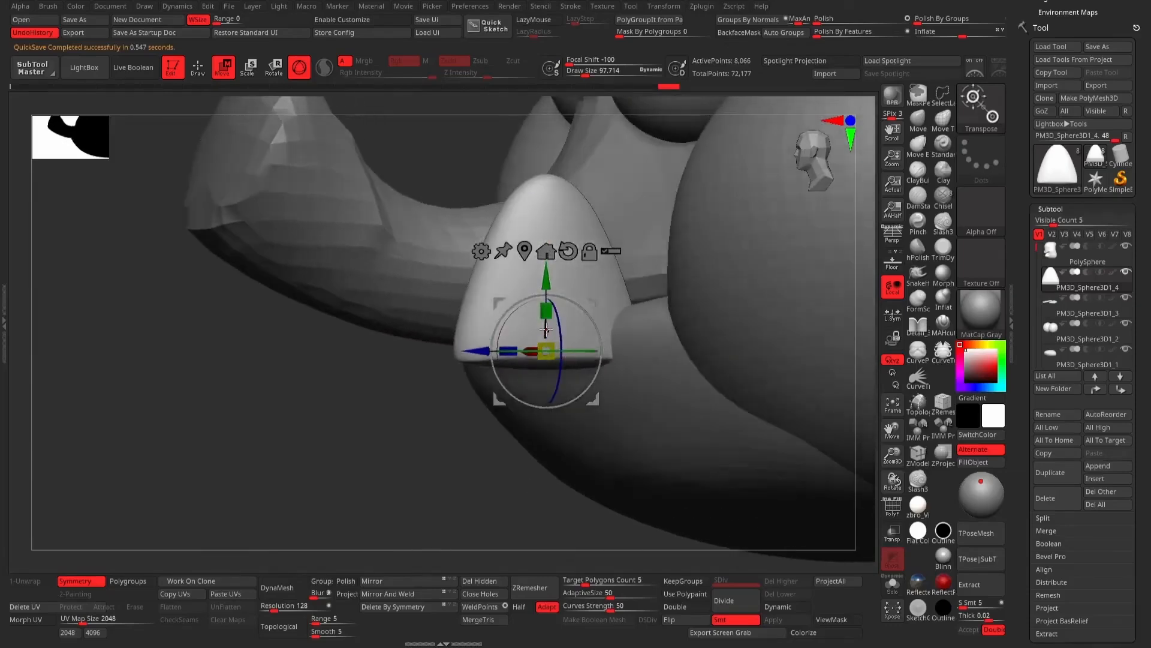
{"action": "left_click_drag", "start_coordinate": [550, 344], "coordinate": [527, 364]}
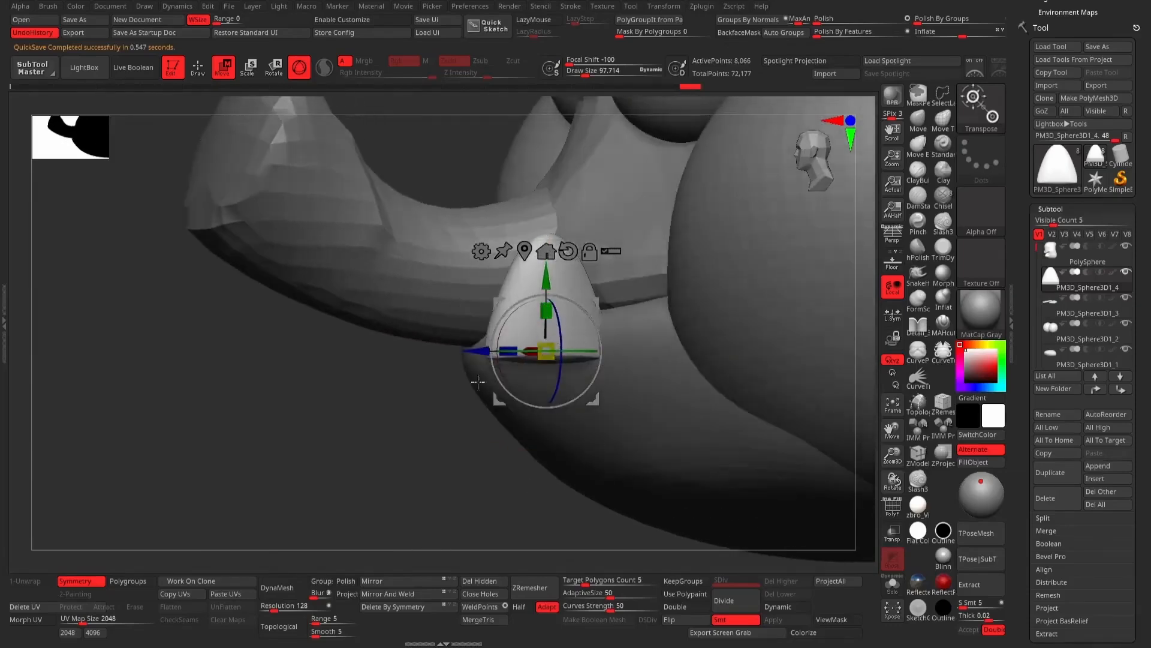
Reposition the tooth on the lower jaw beside the cheek and adjust its Z scale with the gizmo.
{"action": "left_click_drag", "start_coordinate": [366, 408], "coordinate": [427, 494]}
{"action": "left_click_drag", "start_coordinate": [495, 375], "coordinate": [555, 324]}
{"action": "left_click_drag", "start_coordinate": [640, 344], "coordinate": [599, 342]}
{"action": "left_click_drag", "start_coordinate": [618, 256], "coordinate": [620, 249]}
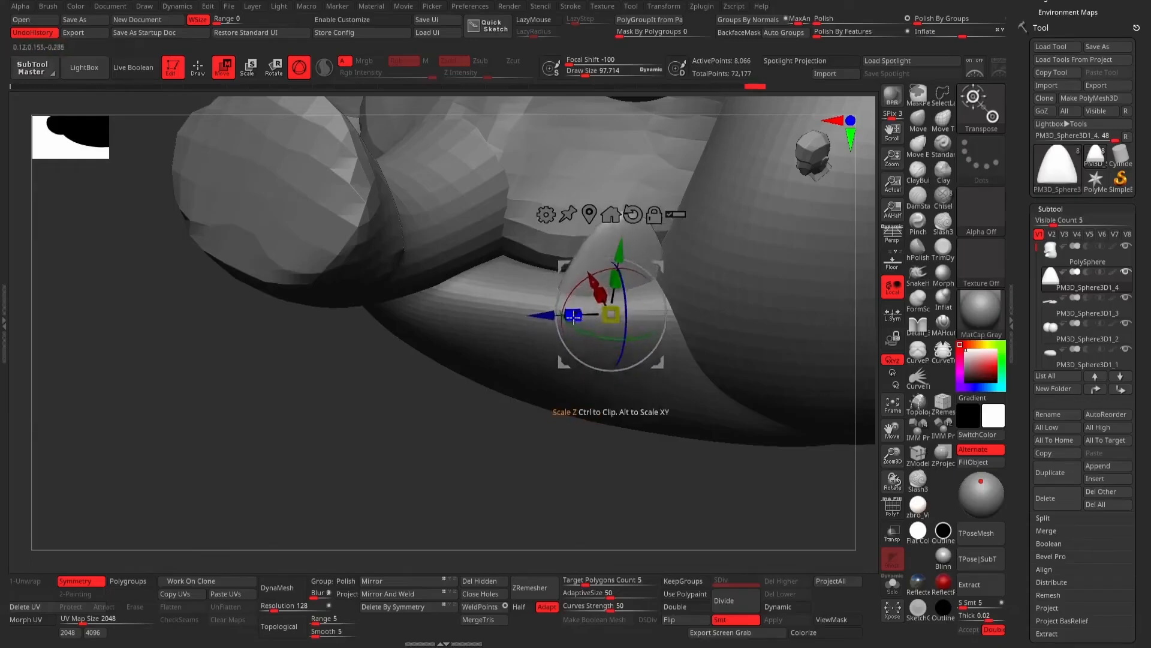
{"action": "left_click_drag", "start_coordinate": [573, 315], "coordinate": [580, 313]}
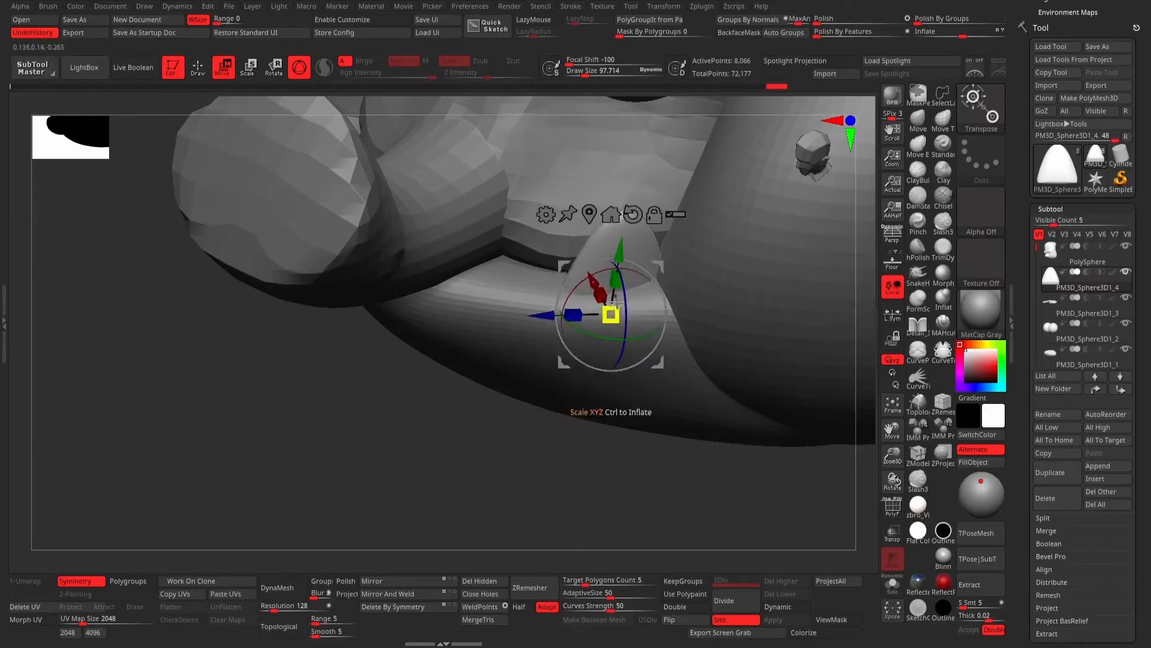
{"action": "left_click_drag", "start_coordinate": [620, 252], "coordinate": [622, 230]}
{"action": "left_click_drag", "start_coordinate": [535, 442], "coordinate": [521, 382], "text": "shift"}
{"action": "left_click_drag", "start_coordinate": [455, 418], "coordinate": [495, 454], "text": "alt"}
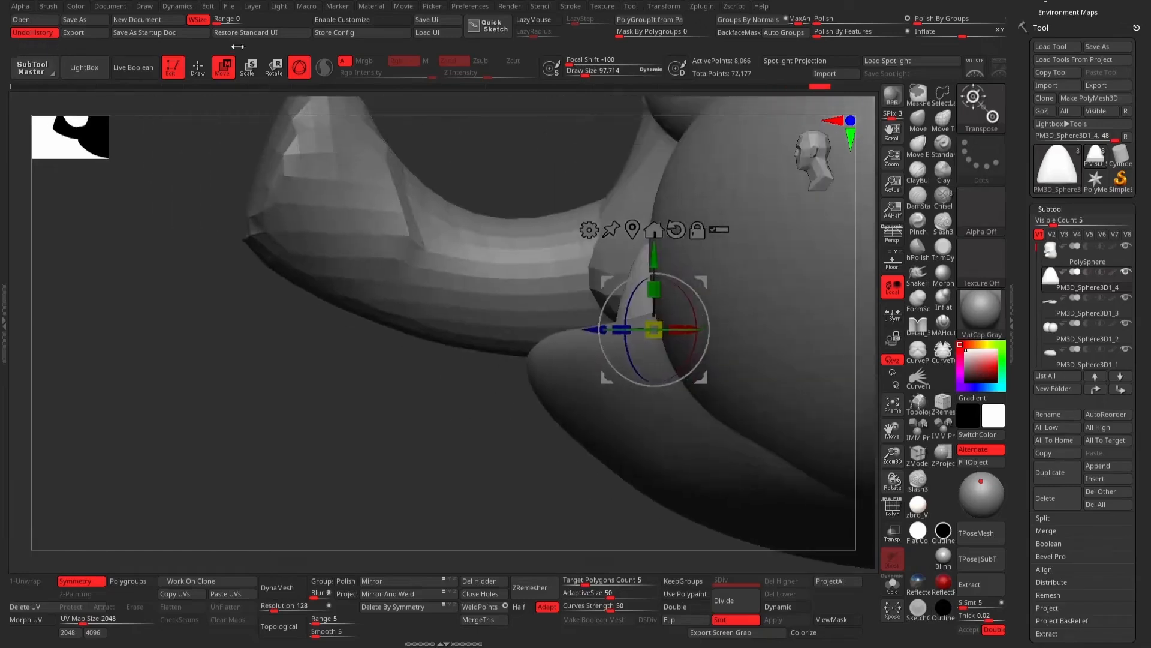
Select the lower jaw, set the draw size to about 84 and pull out the middle of its front edge with the Move brush.
{"action": "left_click", "coordinate": [198, 68]}
{"action": "mouse_move", "coordinate": [376, 498]}
{"action": "left_mouse_down"}
{"action": "mouse_move", "coordinate": [422, 391]}
{"action": "mouse_move", "coordinate": [497, 418]}
{"action": "left_mouse_up"}
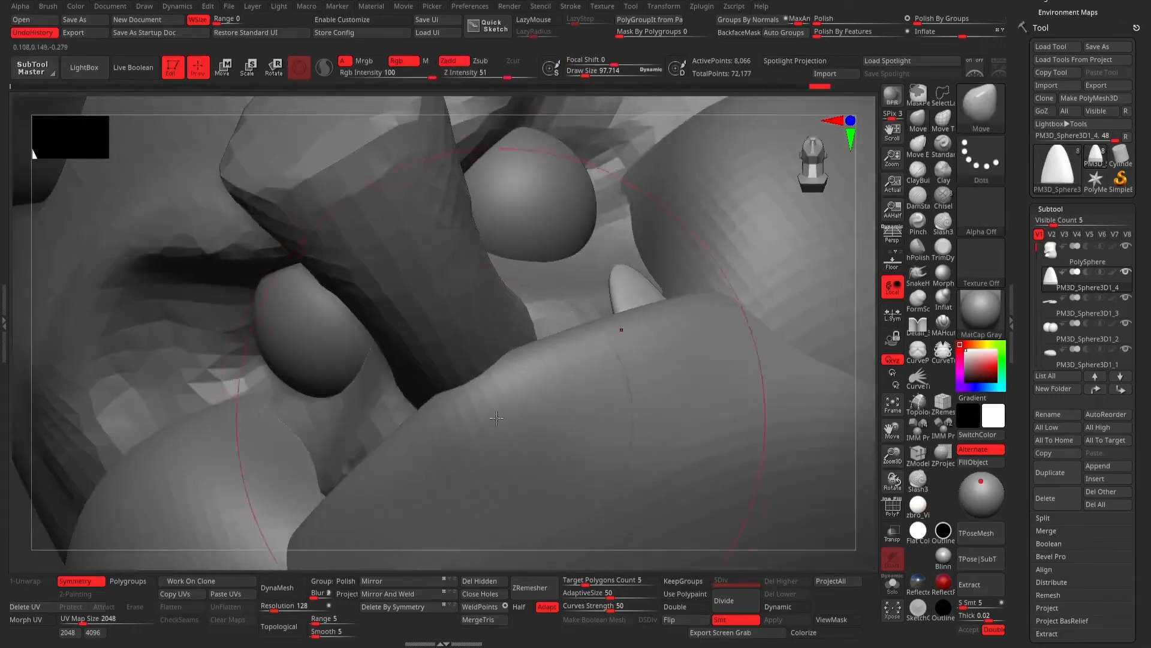
{"action": "left_click", "coordinate": [516, 445], "text": "alt"}
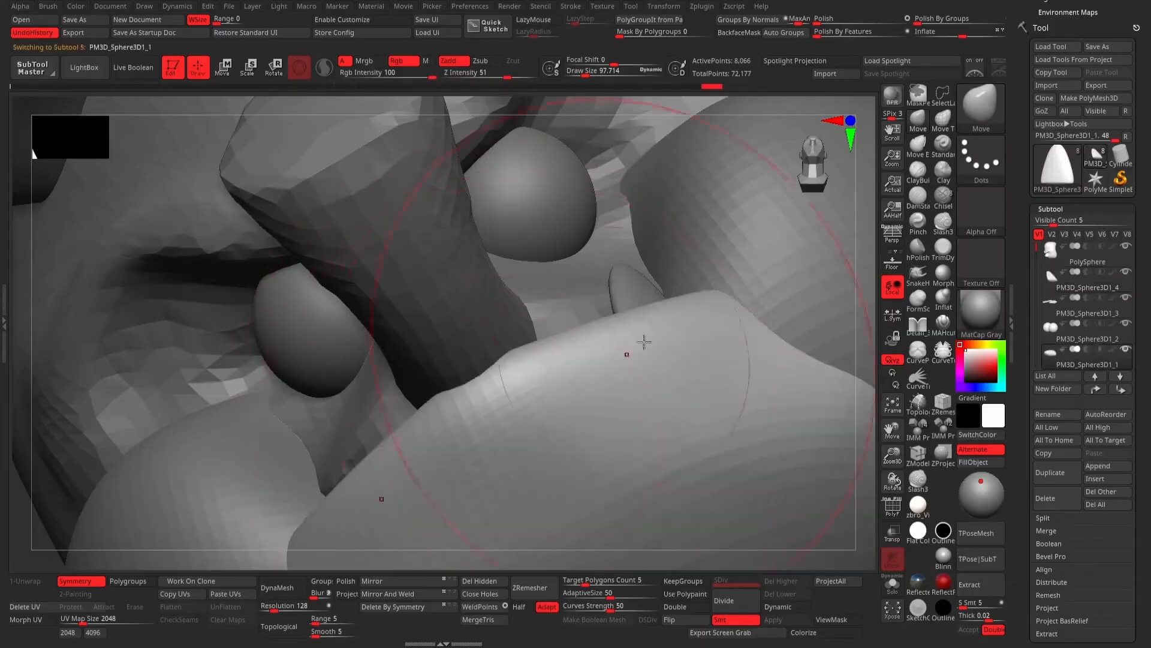
{"action": "left_click_drag", "start_coordinate": [878, 226], "coordinate": [839, 252]}
{"action": "key", "text": "space"}
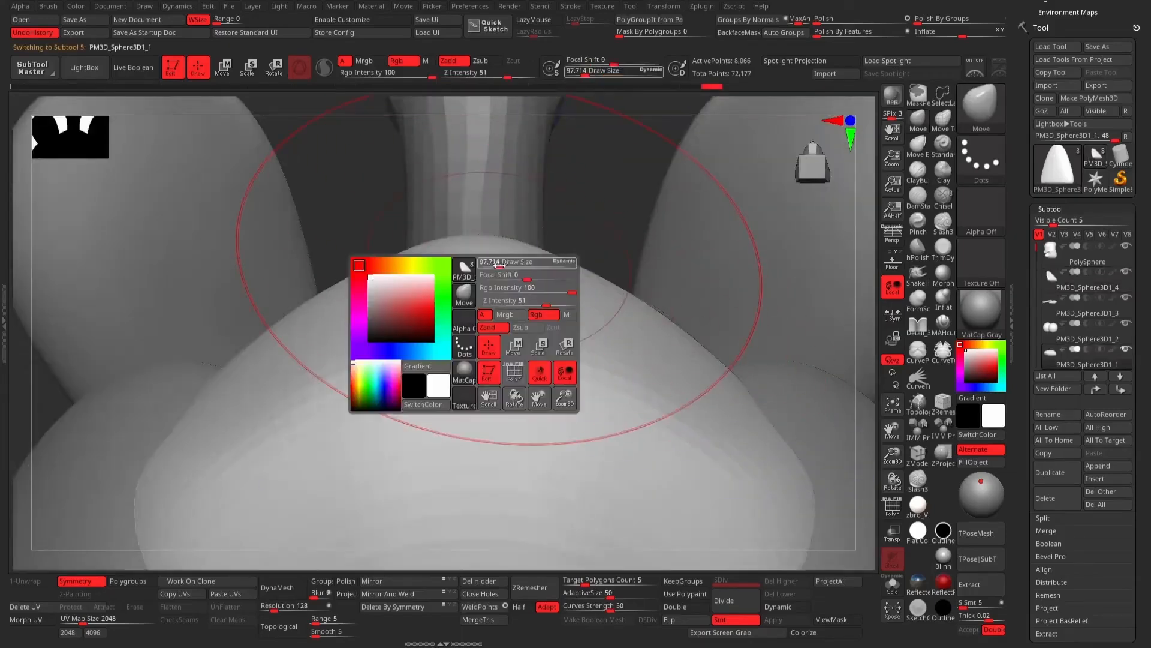
{"action": "left_click_drag", "start_coordinate": [504, 263], "coordinate": [493, 171]}
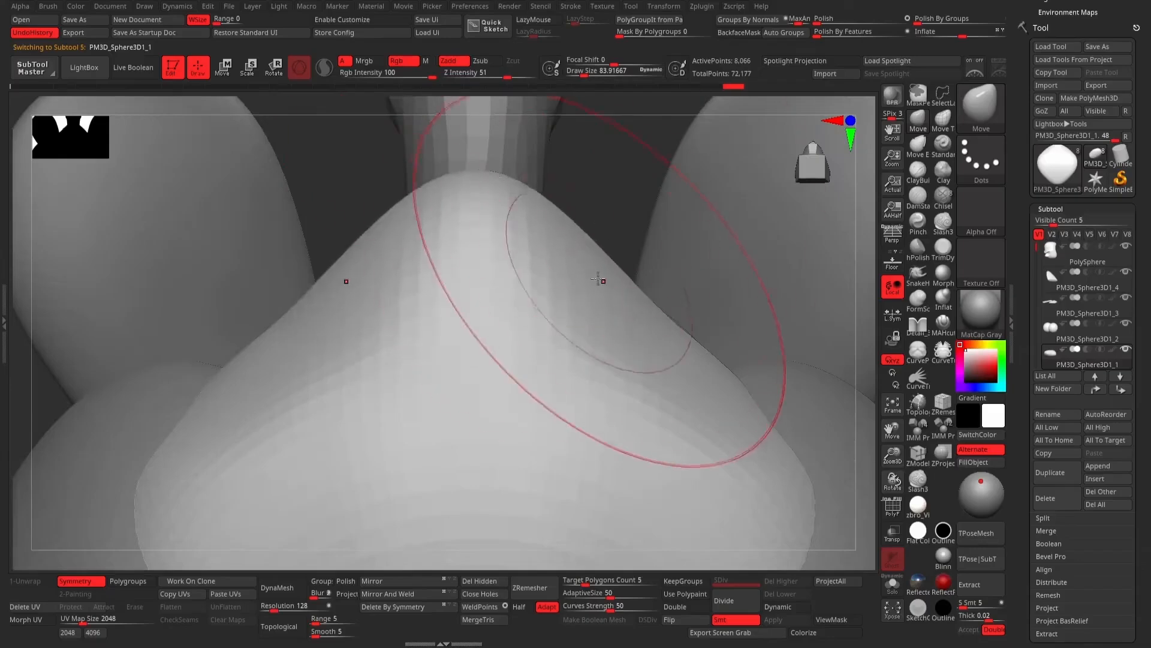
Refine the jaw's upper lip edge with the Move brush, making its rim fuller in profile.
{"action": "mouse_move", "coordinate": [570, 297]}
{"action": "left_mouse_down"}
{"action": "mouse_move", "coordinate": [580, 286]}
{"action": "mouse_move", "coordinate": [617, 306]}
{"action": "mouse_move", "coordinate": [686, 383]}
{"action": "mouse_move", "coordinate": [776, 411]}
{"action": "mouse_move", "coordinate": [699, 492]}
{"action": "mouse_move", "coordinate": [590, 519]}
{"action": "left_mouse_up"}
{"action": "right_click_drag", "start_coordinate": [658, 271], "coordinate": [589, 241]}
{"action": "mouse_move", "coordinate": [621, 205]}
{"action": "right_mouse_down"}
{"action": "mouse_move", "coordinate": [466, 252]}
{"action": "mouse_move", "coordinate": [528, 255]}
{"action": "right_mouse_up"}
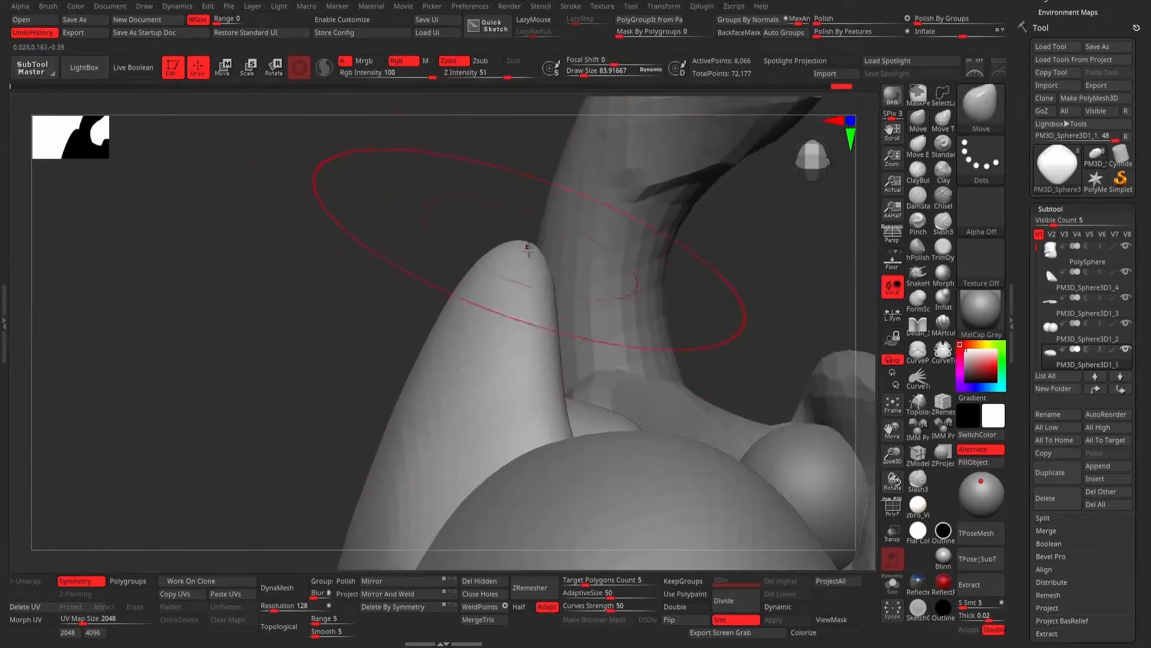
{"action": "left_click_drag", "start_coordinate": [528, 249], "coordinate": [531, 244]}
{"action": "left_click_drag", "start_coordinate": [488, 300], "coordinate": [479, 299]}
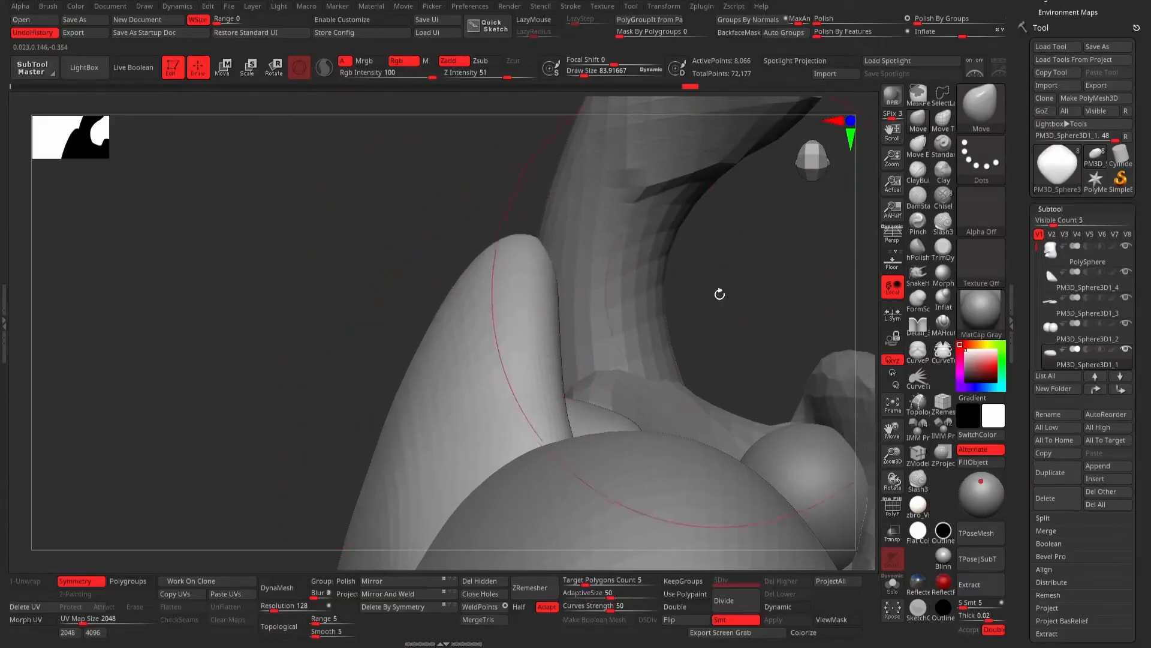
{"action": "mouse_move", "coordinate": [720, 294]}
{"action": "right_mouse_down"}
{"action": "mouse_move", "coordinate": [786, 444]}
{"action": "mouse_move", "coordinate": [691, 346]}
{"action": "mouse_move", "coordinate": [679, 375]}
{"action": "right_mouse_up"}
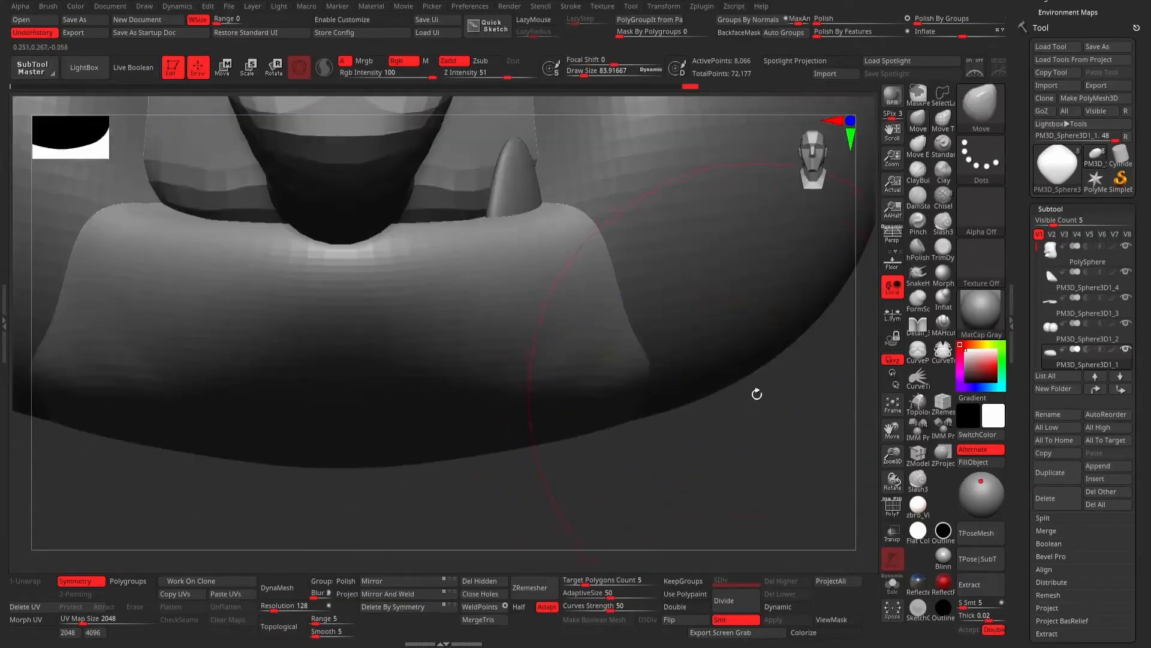
{"action": "right_click_drag", "start_coordinate": [757, 394], "coordinate": [752, 501], "text": "alt"}
Duplicate the tooth, move the copy forward along the jaw and make it smaller than the original.
{"action": "left_click", "coordinate": [535, 257], "text": "alt"}
{"action": "left_click", "coordinate": [224, 67]}
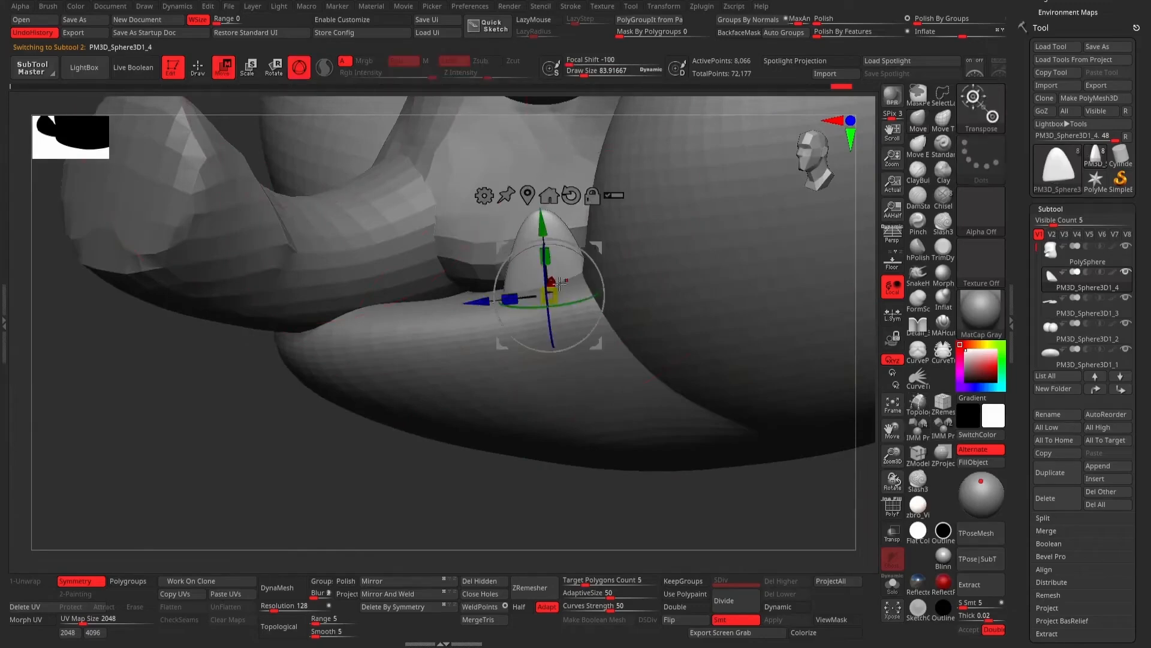
{"action": "left_click", "coordinate": [1058, 472]}
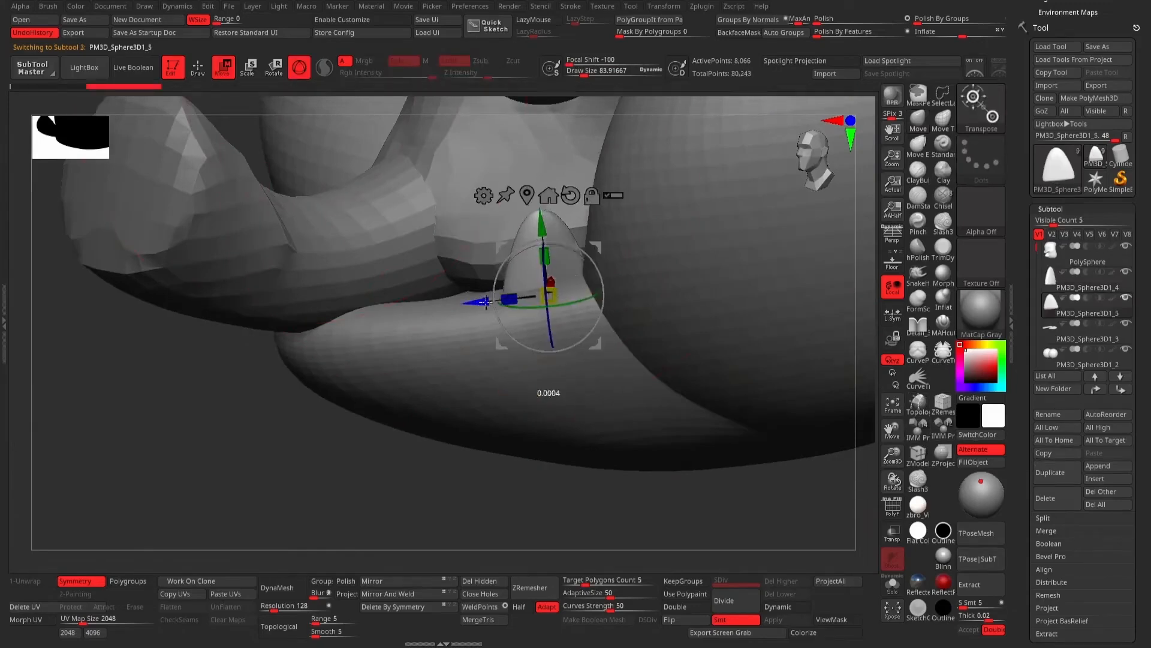
{"action": "left_click_drag", "start_coordinate": [552, 295], "coordinate": [482, 302]}
{"action": "left_click_drag", "start_coordinate": [471, 302], "coordinate": [367, 324]}
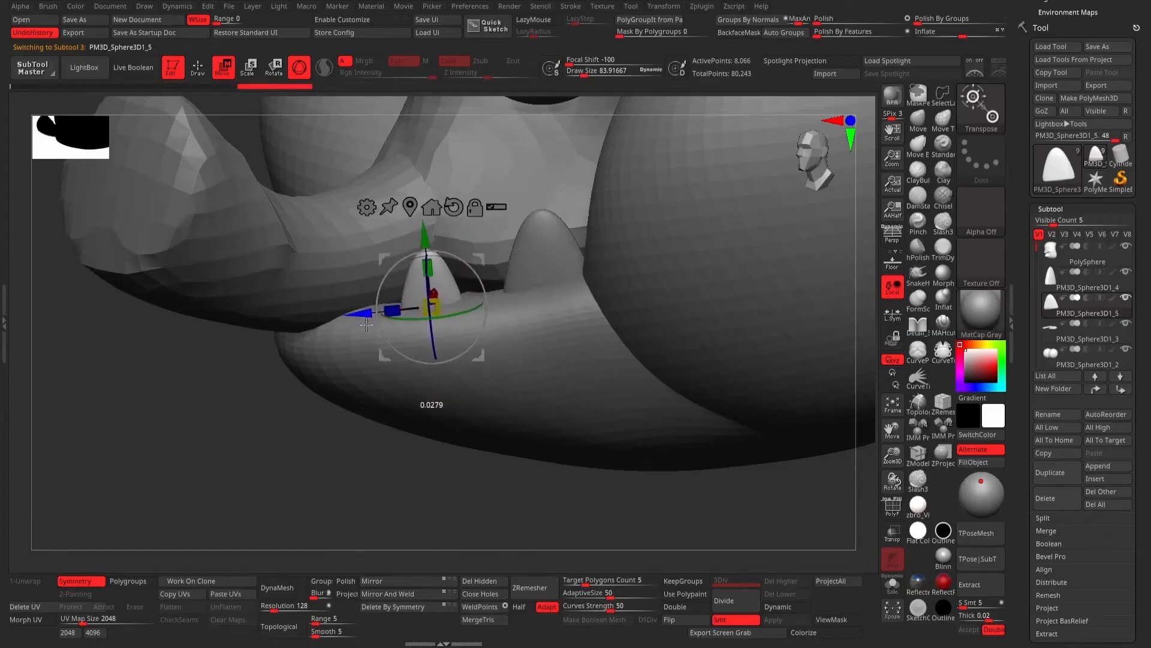
Select the larger rear tooth and slide it forward along the jaw, closer to the smaller tooth.
{"action": "left_click_drag", "start_coordinate": [354, 454], "coordinate": [447, 390]}
{"action": "left_click", "coordinate": [543, 291], "text": "alt"}
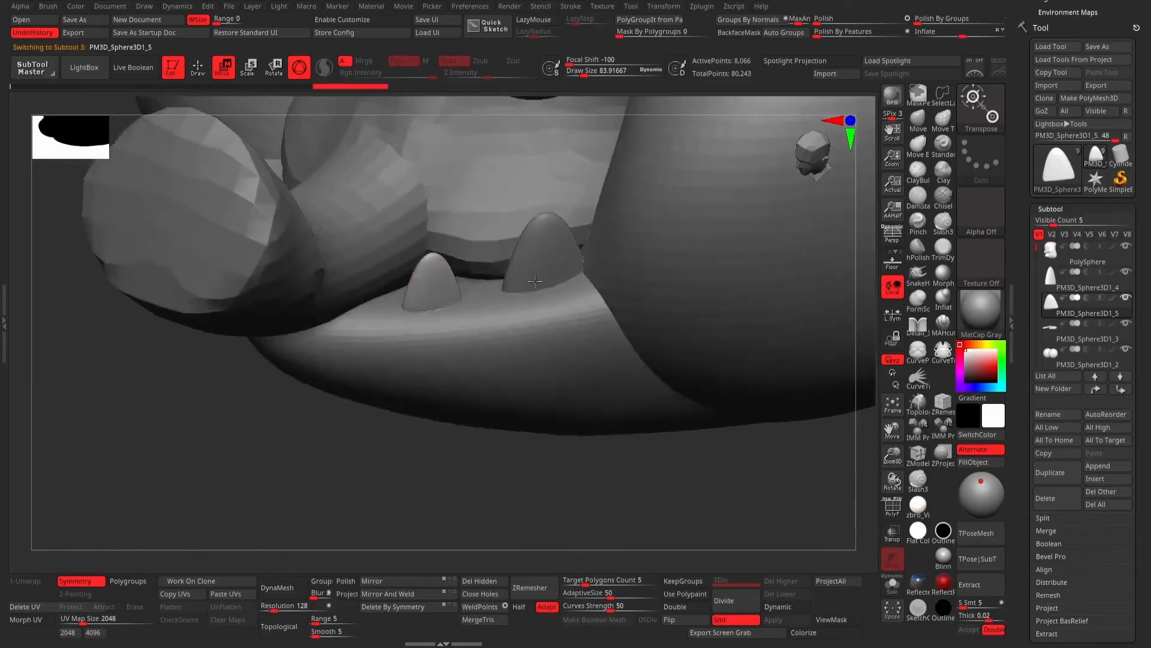
{"action": "left_click_drag", "start_coordinate": [501, 295], "coordinate": [454, 319]}
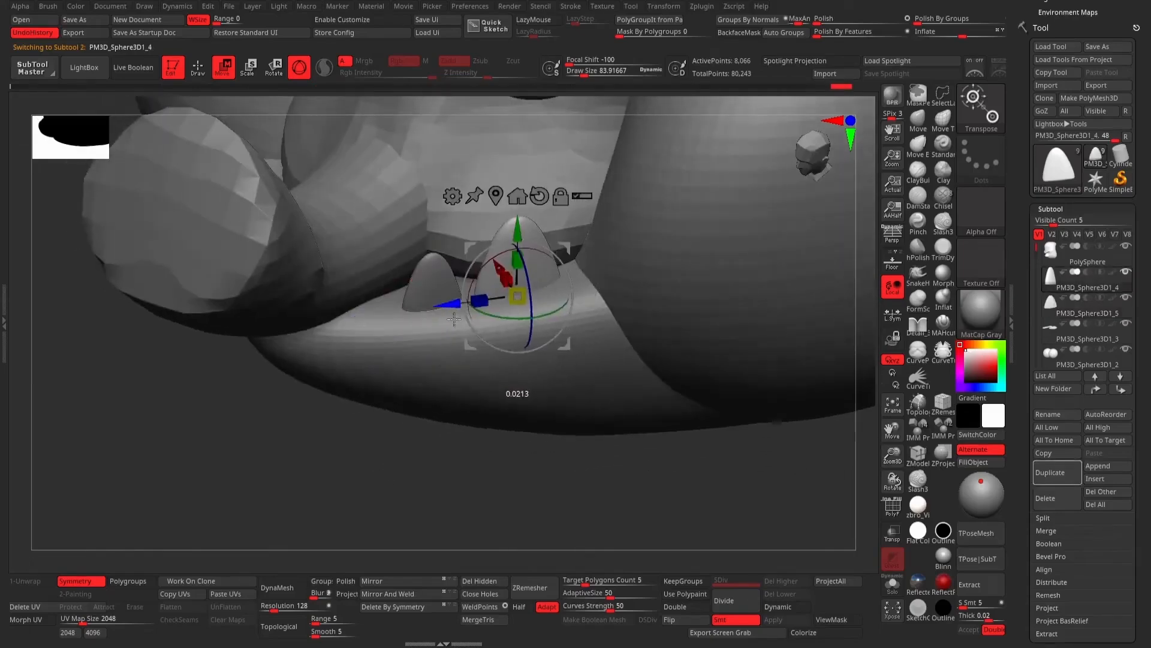
{"action": "left_click_drag", "start_coordinate": [315, 471], "coordinate": [374, 397]}
{"action": "left_click_drag", "start_coordinate": [333, 494], "coordinate": [449, 278]}
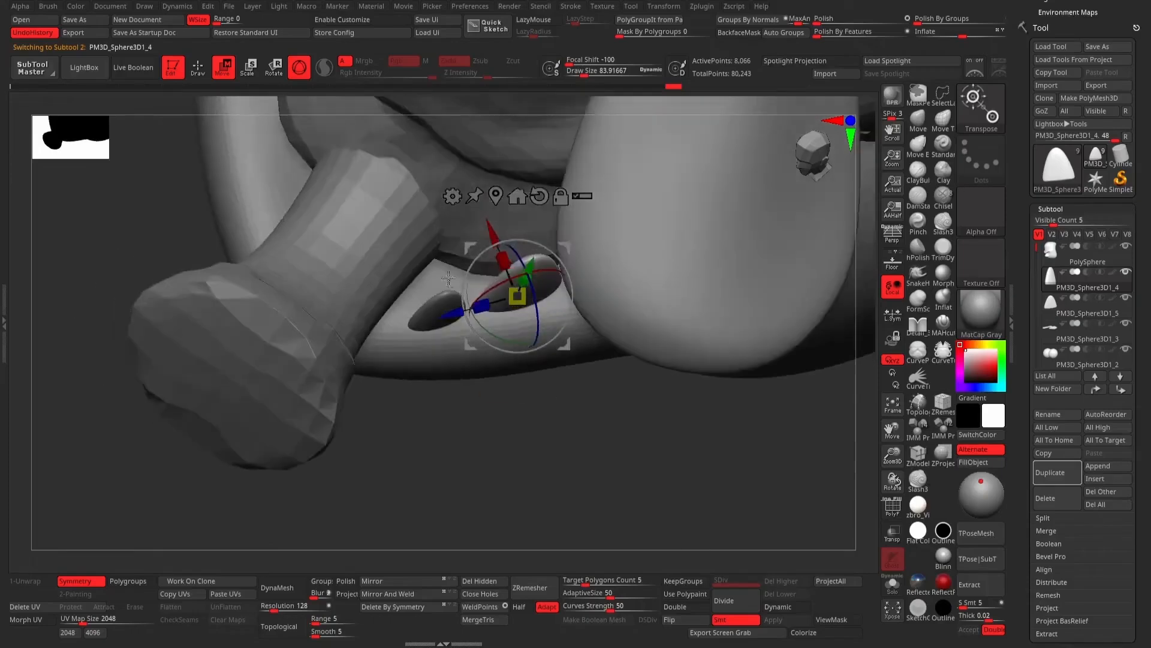
Select the head mesh and reshape the surface around the nose base behind the teeth with the Move brush, reducing the draw size to about 17.
{"action": "left_click", "coordinate": [201, 70]}
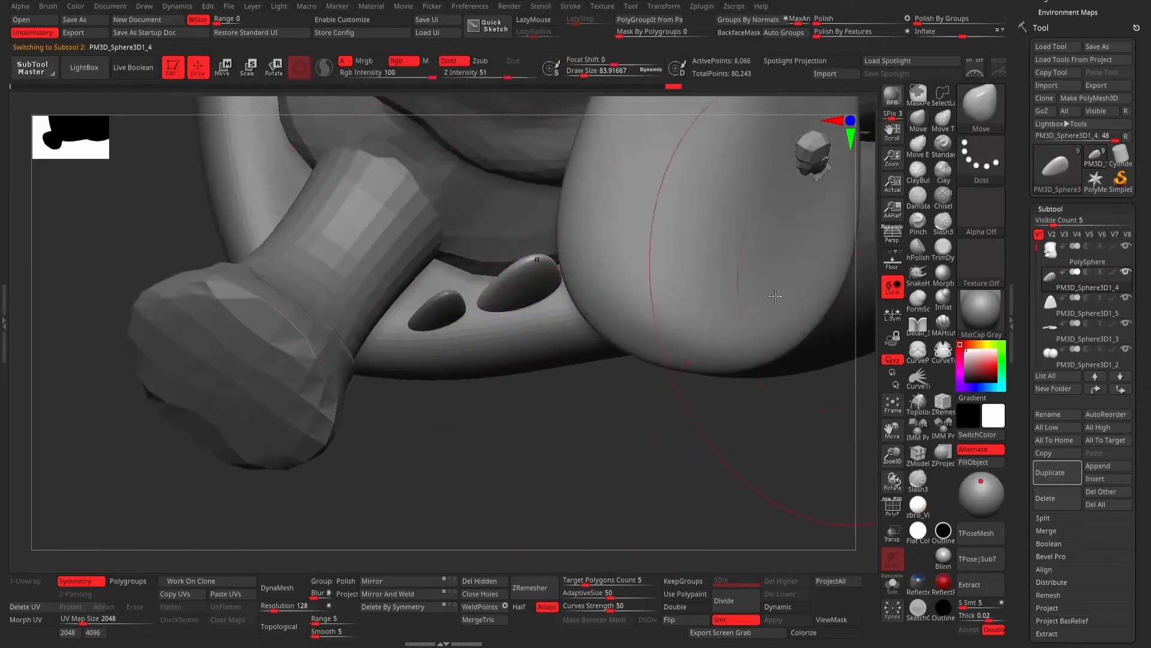
{"action": "left_click", "coordinate": [460, 241], "text": "alt"}
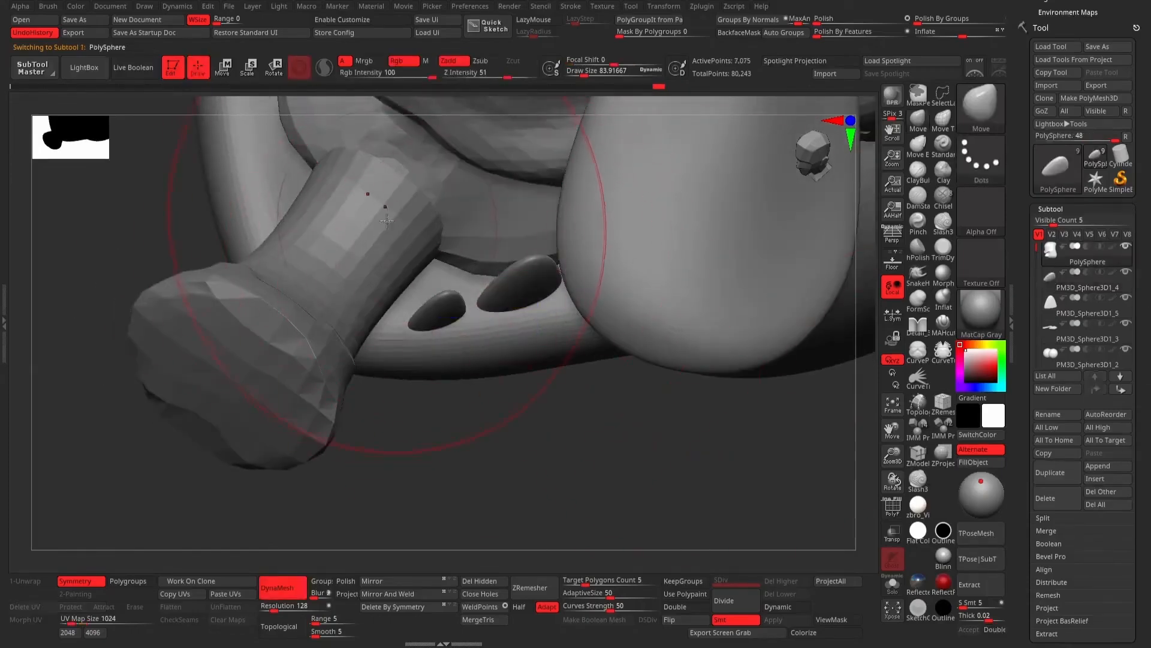
{"action": "left_click_drag", "start_coordinate": [381, 218], "coordinate": [265, 299]}
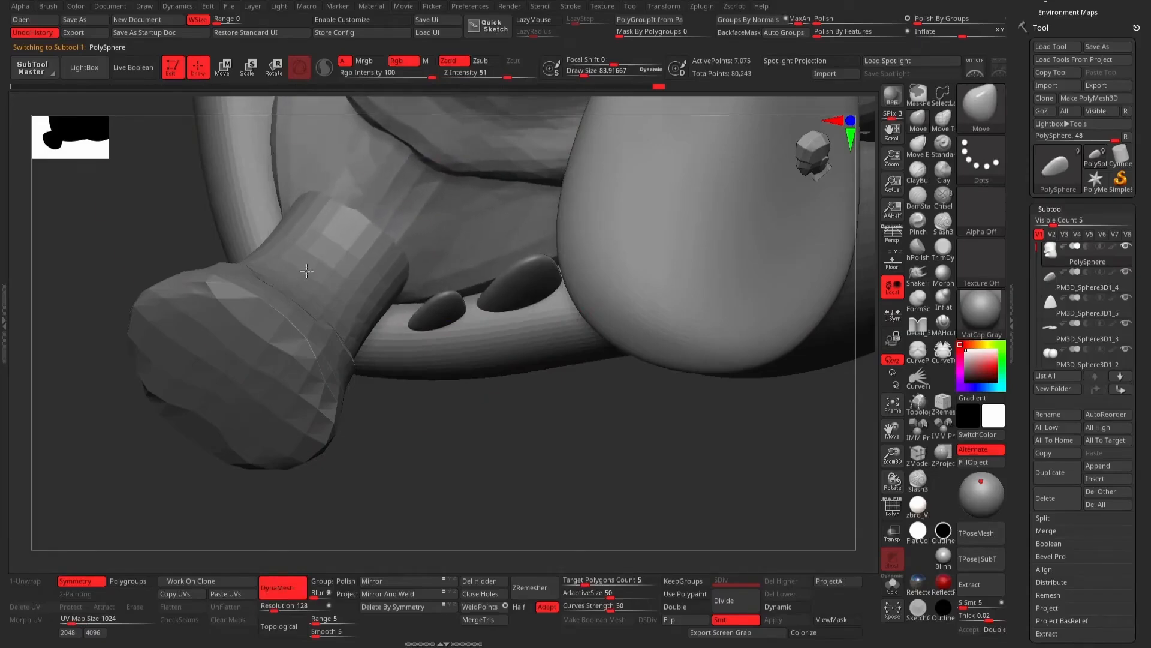
{"action": "mouse_move", "coordinate": [488, 444]}
{"action": "left_mouse_down"}
{"action": "mouse_move", "coordinate": [457, 402]}
{"action": "mouse_move", "coordinate": [476, 430]}
{"action": "mouse_move", "coordinate": [414, 419]}
{"action": "mouse_move", "coordinate": [406, 441]}
{"action": "mouse_move", "coordinate": [400, 414]}
{"action": "left_mouse_up"}
{"action": "key", "text": "space"}
{"action": "mouse_move", "coordinate": [396, 180]}
{"action": "left_mouse_down"}
{"action": "mouse_move", "coordinate": [387, 184]}
{"action": "mouse_move", "coordinate": [423, 165]}
{"action": "mouse_move", "coordinate": [455, 191]}
{"action": "left_mouse_up"}
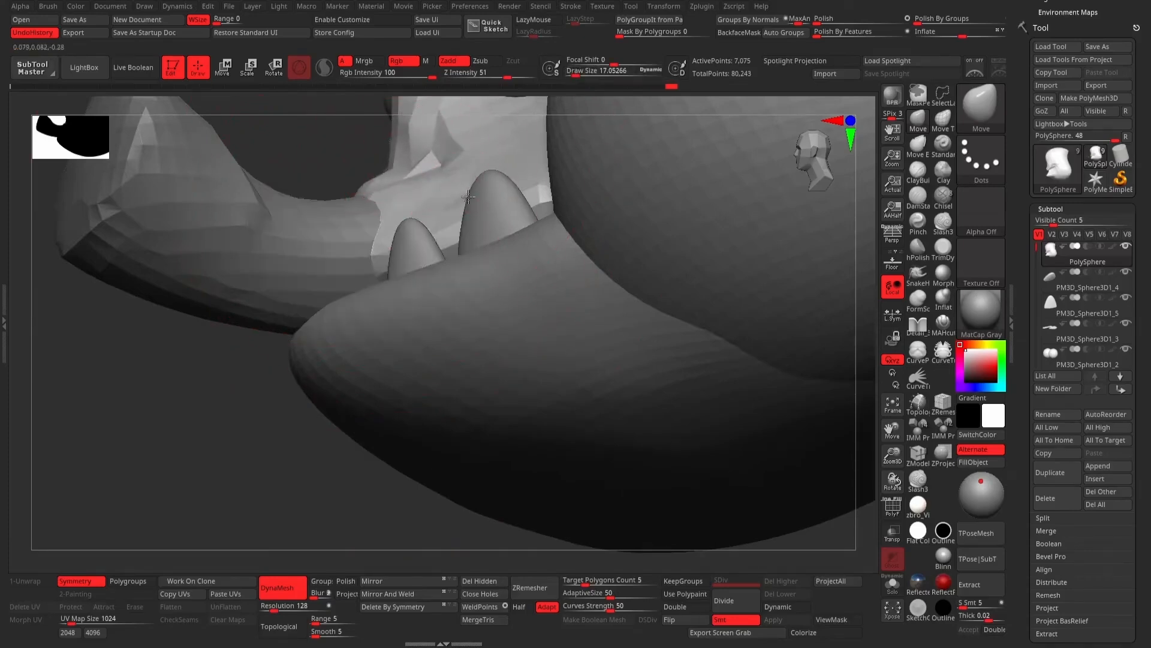
{"action": "left_click_drag", "start_coordinate": [306, 418], "coordinate": [293, 471]}
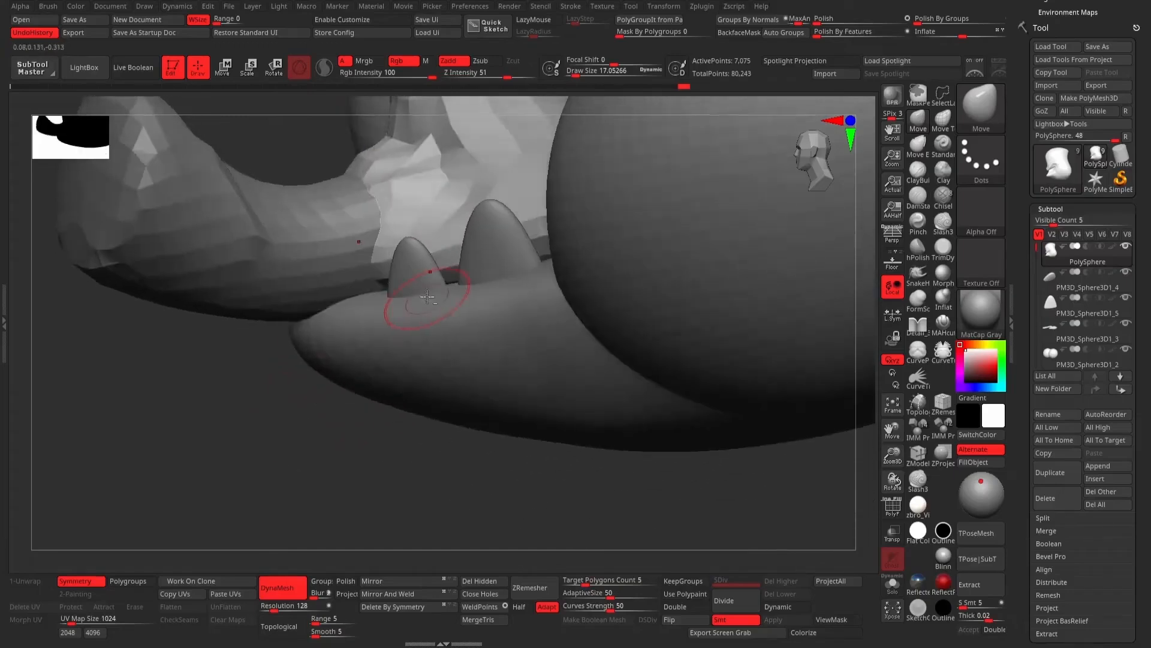
Thicken both teeth along X with the gizmo, scaling the smaller one by about 1.18 and the larger one by about 1.28.
{"action": "left_click", "coordinate": [420, 281], "text": "alt"}
{"action": "left_click_drag", "start_coordinate": [374, 370], "coordinate": [432, 420]}
{"action": "left_click", "coordinate": [223, 68]}
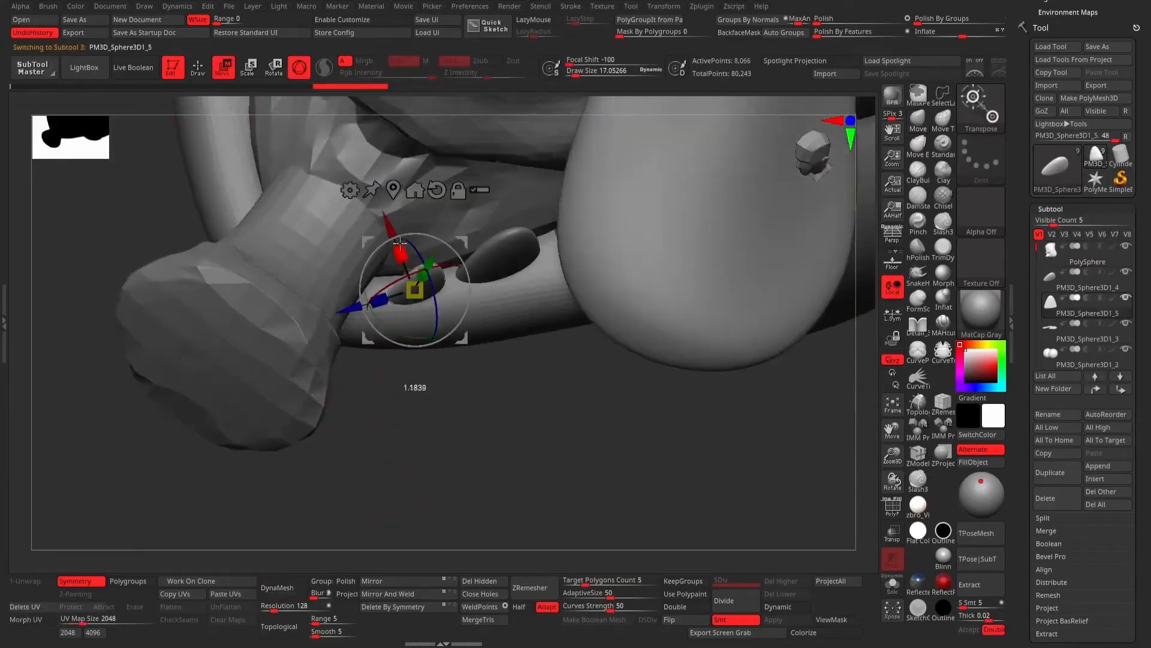
{"action": "left_click", "coordinate": [501, 251], "text": "alt"}
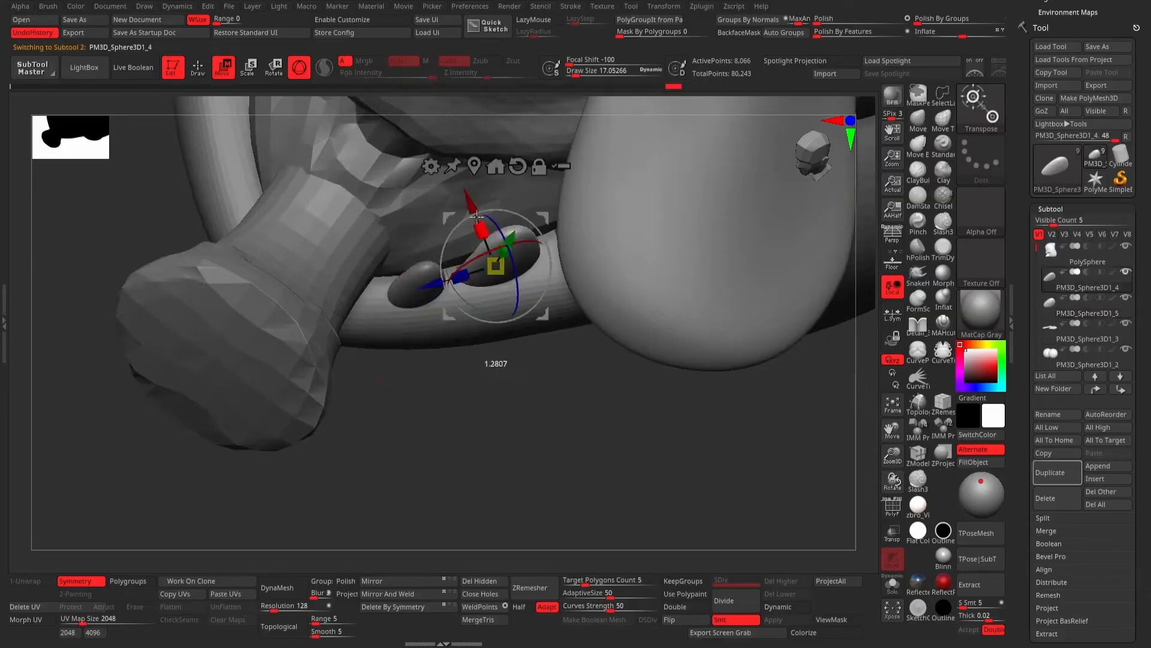
{"action": "left_click_drag", "start_coordinate": [475, 206], "coordinate": [476, 211]}
Mirror and weld the smaller tooth and then the larger tooth to the other side of the jaw.
{"action": "left_click_drag", "start_coordinate": [480, 384], "coordinate": [475, 303]}
{"action": "left_click", "coordinate": [422, 295], "text": "alt"}
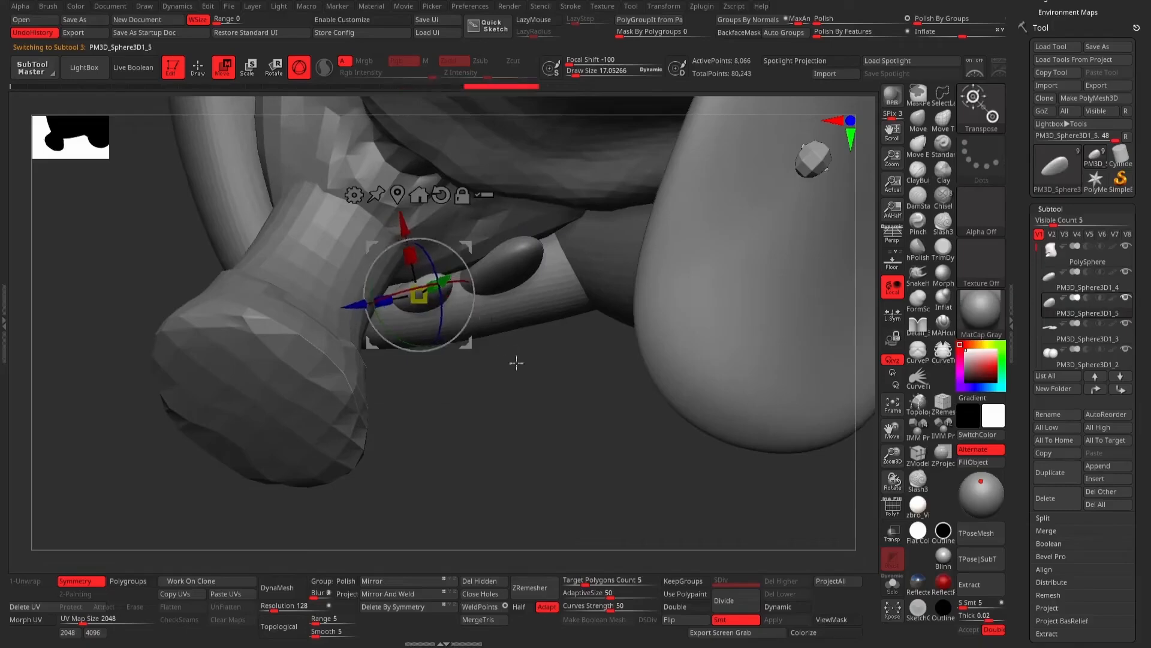
{"action": "left_click_drag", "start_coordinate": [514, 362], "coordinate": [481, 393]}
{"action": "mouse_move", "coordinate": [442, 466]}
{"action": "left_mouse_down"}
{"action": "mouse_move", "coordinate": [348, 480]}
{"action": "mouse_move", "coordinate": [423, 471]}
{"action": "left_mouse_up"}
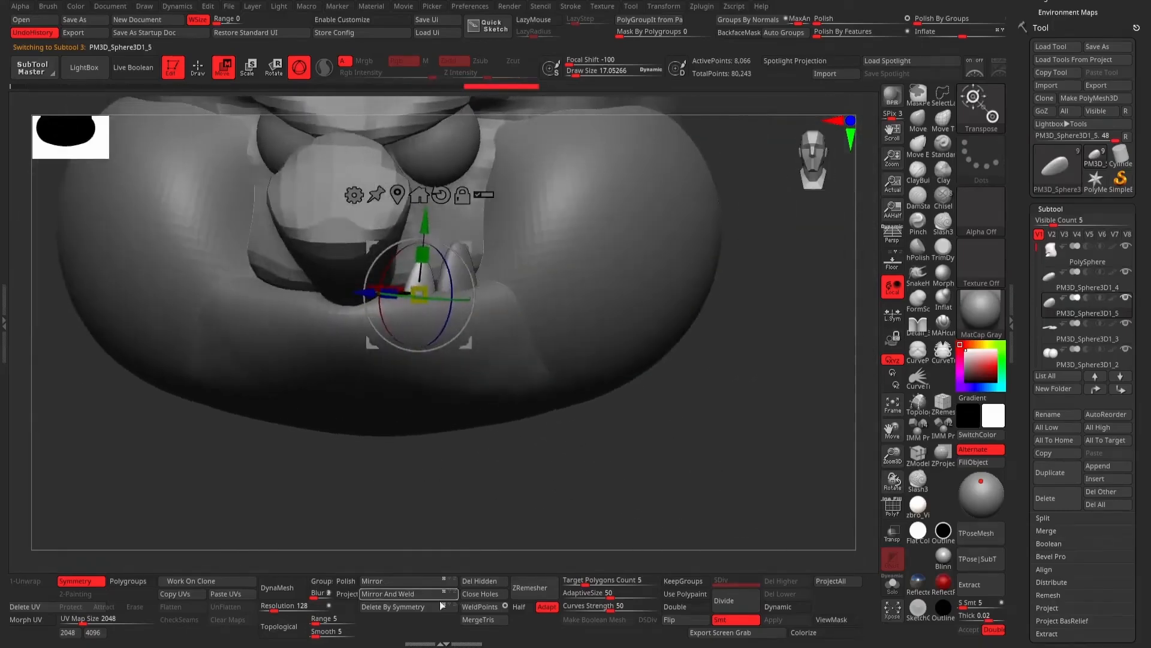
{"action": "left_click", "coordinate": [399, 594]}
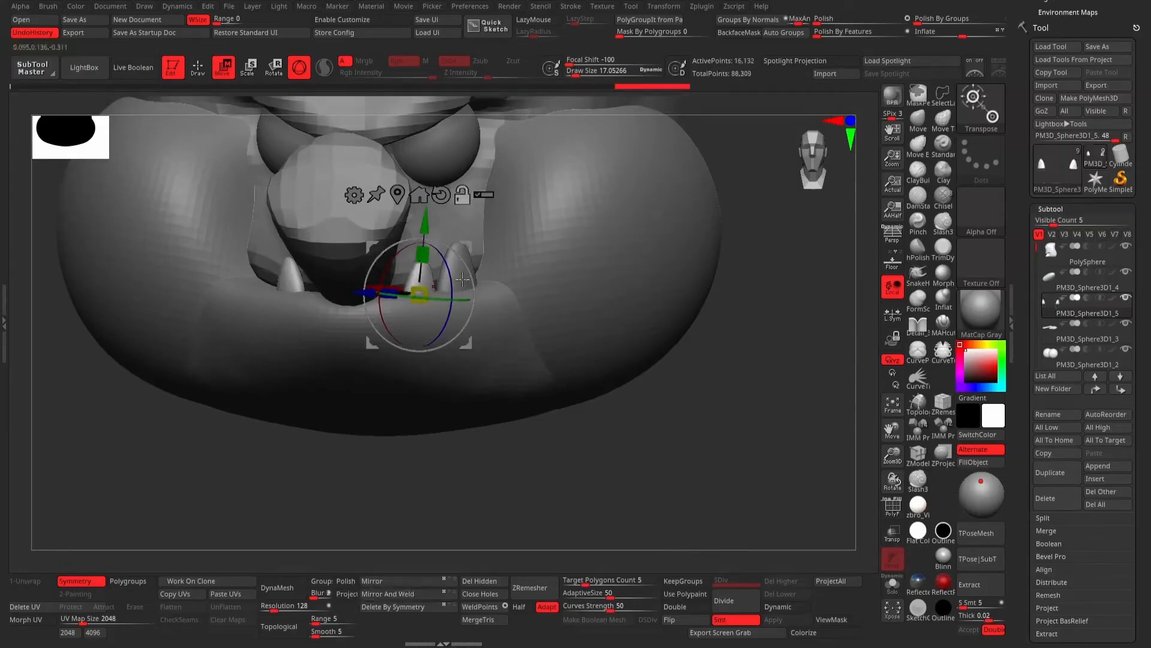
{"action": "left_click", "coordinate": [462, 279]}
{"action": "left_click", "coordinate": [425, 594]}
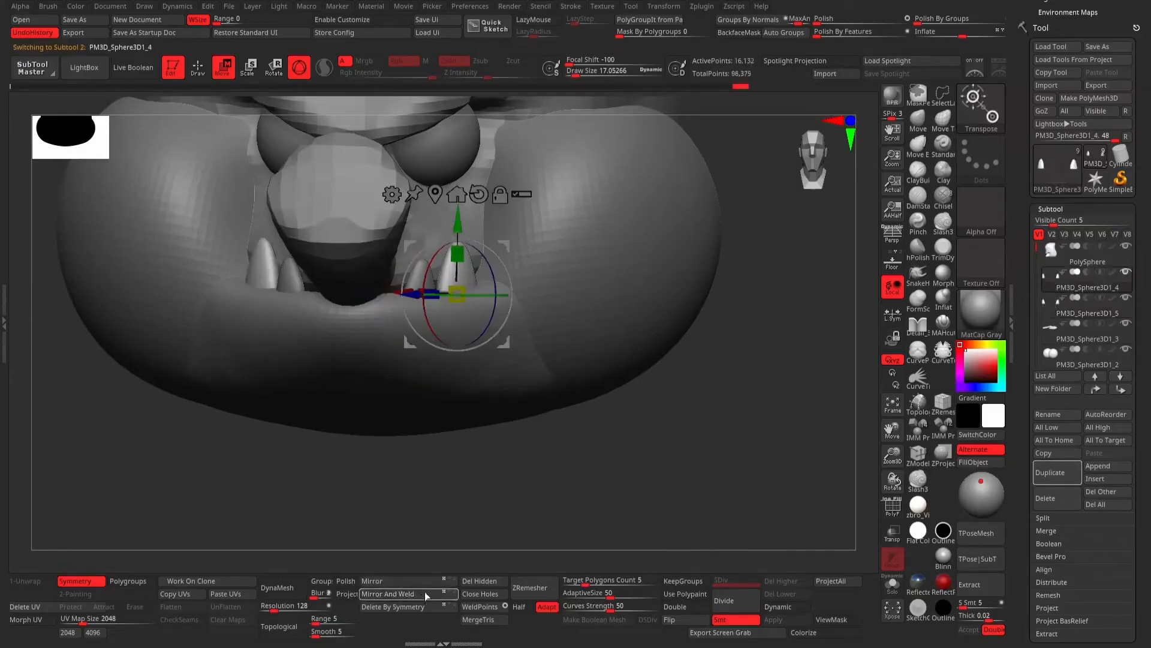
Return to draw mode and examine the teeth, cheek, nose and overall head shape from several angles.
{"action": "left_click_drag", "start_coordinate": [596, 470], "coordinate": [503, 457]}
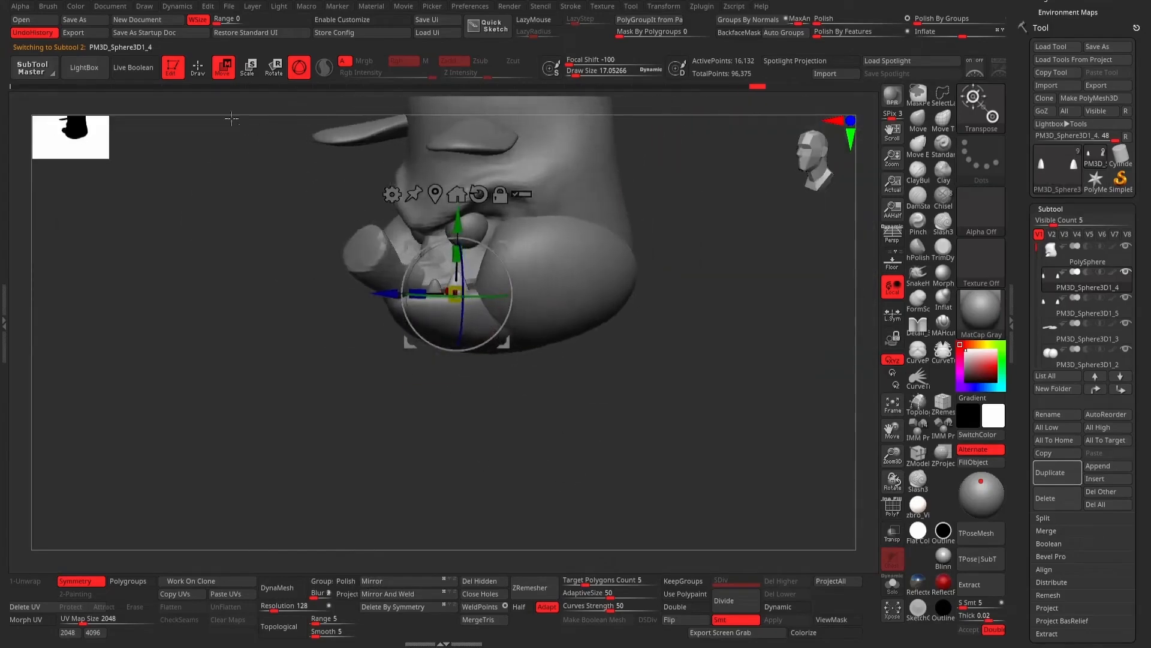
{"action": "left_click", "coordinate": [202, 73]}
{"action": "mouse_move", "coordinate": [685, 340]}
{"action": "left_mouse_down", "text": "alt"}
{"action": "mouse_move", "coordinate": [683, 390]}
{"action": "mouse_move", "coordinate": [687, 379]}
{"action": "left_mouse_up", "text": "alt"}
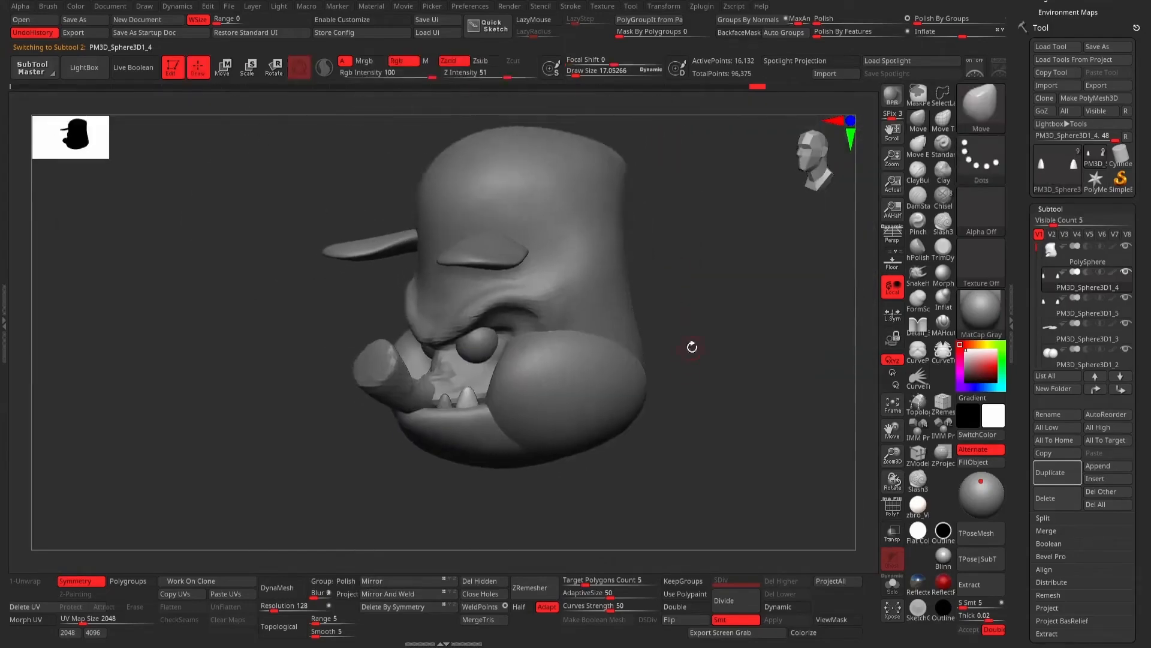
{"action": "mouse_move", "coordinate": [713, 278]}
{"action": "left_mouse_down"}
{"action": "mouse_move", "coordinate": [704, 268]}
{"action": "mouse_move", "coordinate": [737, 262]}
{"action": "mouse_move", "coordinate": [694, 268]}
{"action": "mouse_move", "coordinate": [725, 267]}
{"action": "mouse_move", "coordinate": [699, 369]}
{"action": "left_mouse_up"}
{"action": "mouse_move", "coordinate": [232, 144]}
{"action": "left_mouse_down", "text": "alt"}
{"action": "mouse_move", "coordinate": [226, 135]}
{"action": "mouse_move", "coordinate": [231, 219]}
{"action": "left_mouse_up", "text": "alt"}
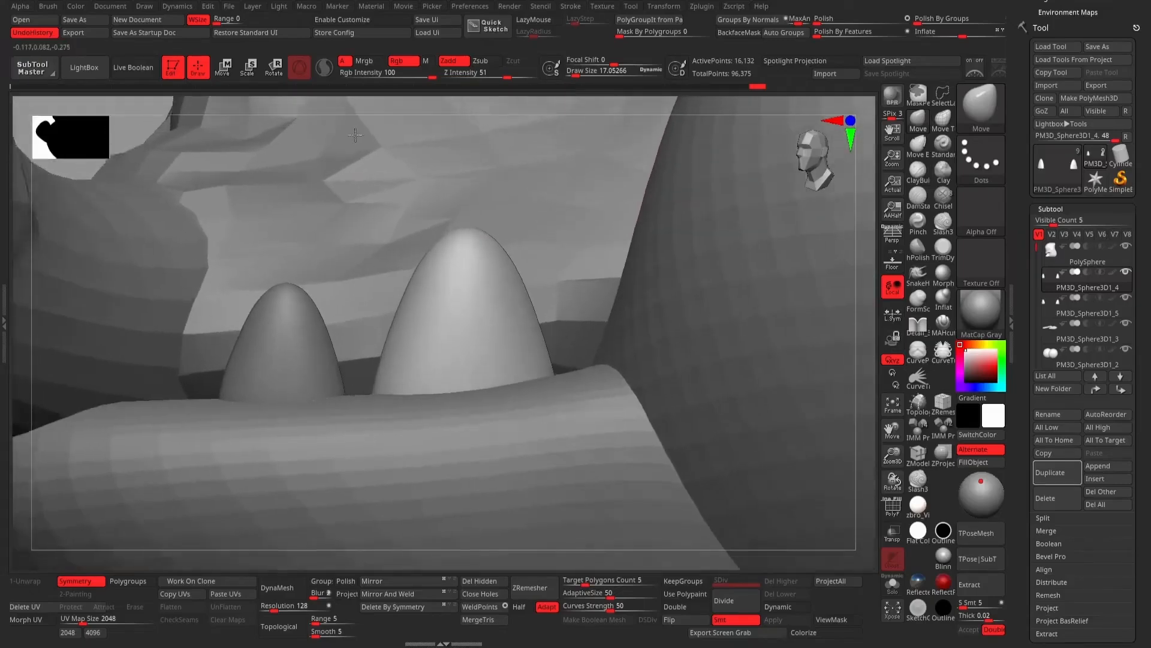
{"action": "left_click", "coordinate": [667, 323], "text": "alt"}
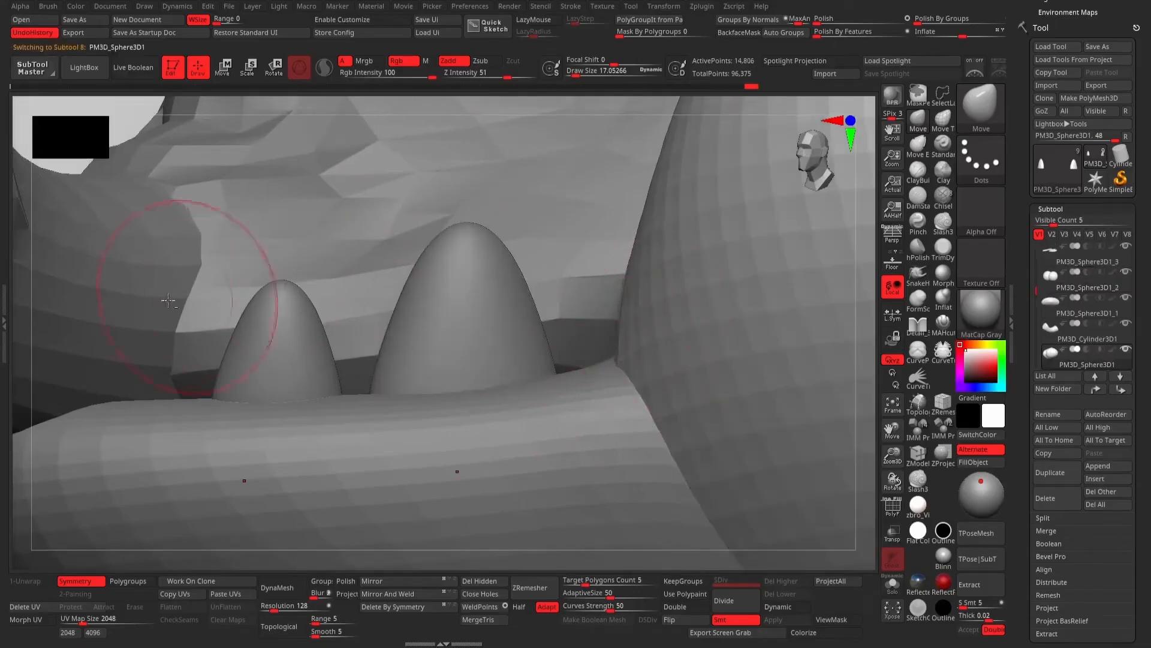
{"action": "left_click", "coordinate": [174, 264], "text": "alt"}
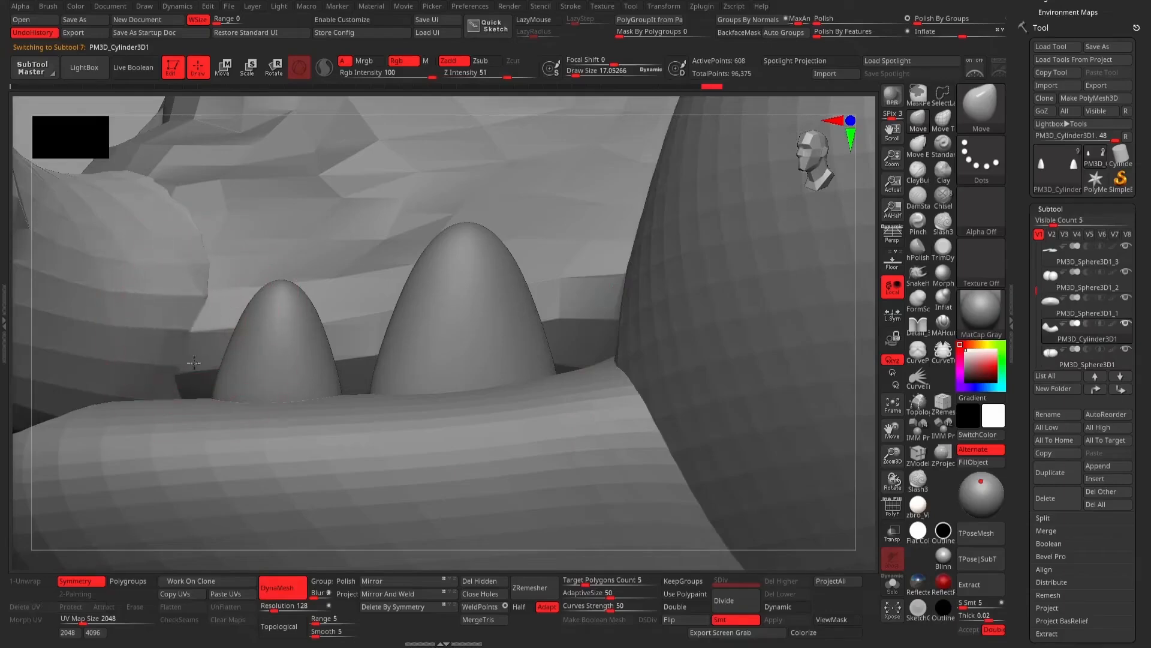
{"action": "key", "text": "shift"}
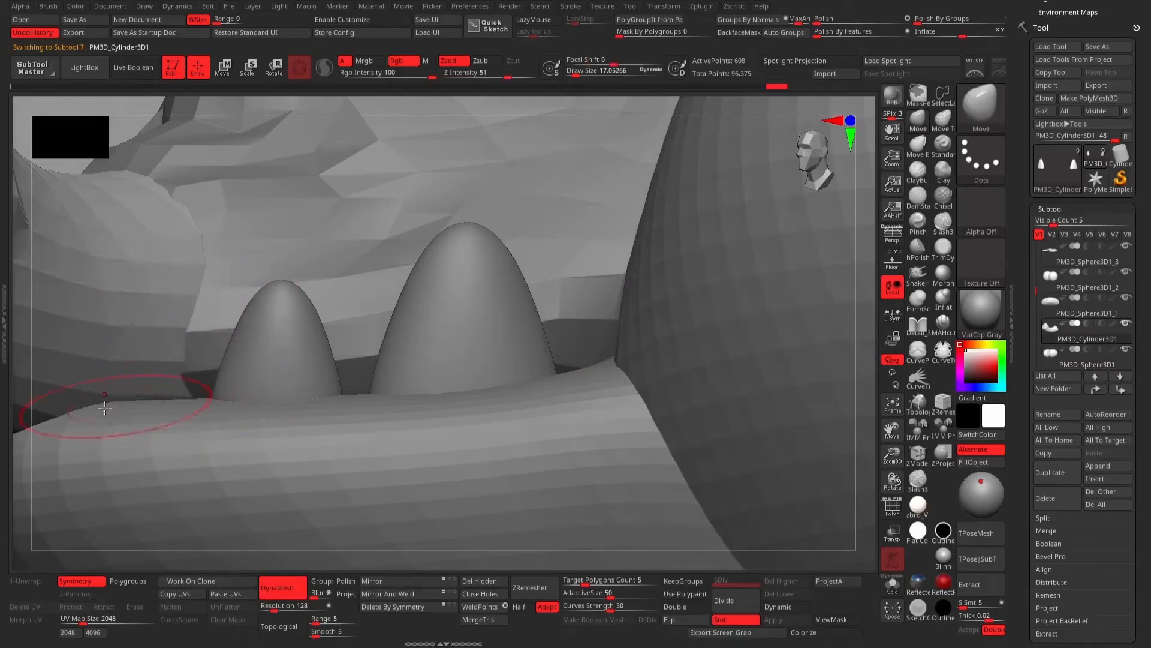
{"action": "left_click_drag", "start_coordinate": [869, 413], "coordinate": [786, 288]}
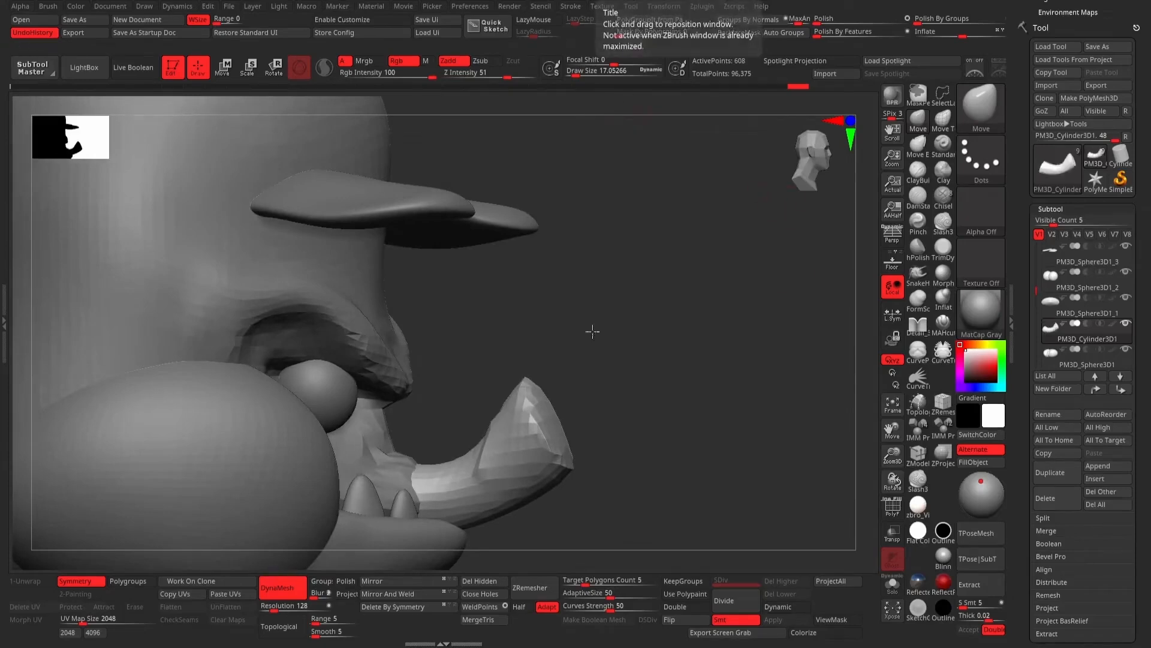
Select the head mesh and build up the brow ridge and the folds above the eyes with ClayBuildup at a draw size of about 27.
{"action": "mouse_move", "coordinate": [561, 286]}
{"action": "left_mouse_down", "text": "alt"}
{"action": "mouse_move", "coordinate": [584, 283]}
{"action": "mouse_move", "coordinate": [550, 232]}
{"action": "mouse_move", "coordinate": [808, 289]}
{"action": "left_mouse_up", "text": "alt"}
{"action": "key", "text": "space"}
{"action": "left_click_drag", "start_coordinate": [394, 258], "coordinate": [396, 256]}
{"action": "left_click", "coordinate": [406, 244], "text": "alt"}
{"action": "mouse_move", "coordinate": [710, 197]}
{"action": "left_mouse_down"}
{"action": "mouse_move", "coordinate": [712, 219]}
{"action": "mouse_move", "coordinate": [743, 207]}
{"action": "mouse_move", "coordinate": [780, 213]}
{"action": "left_mouse_up"}
{"action": "key", "text": "b"}
{"action": "key", "text": "c"}
{"action": "key", "text": "b"}
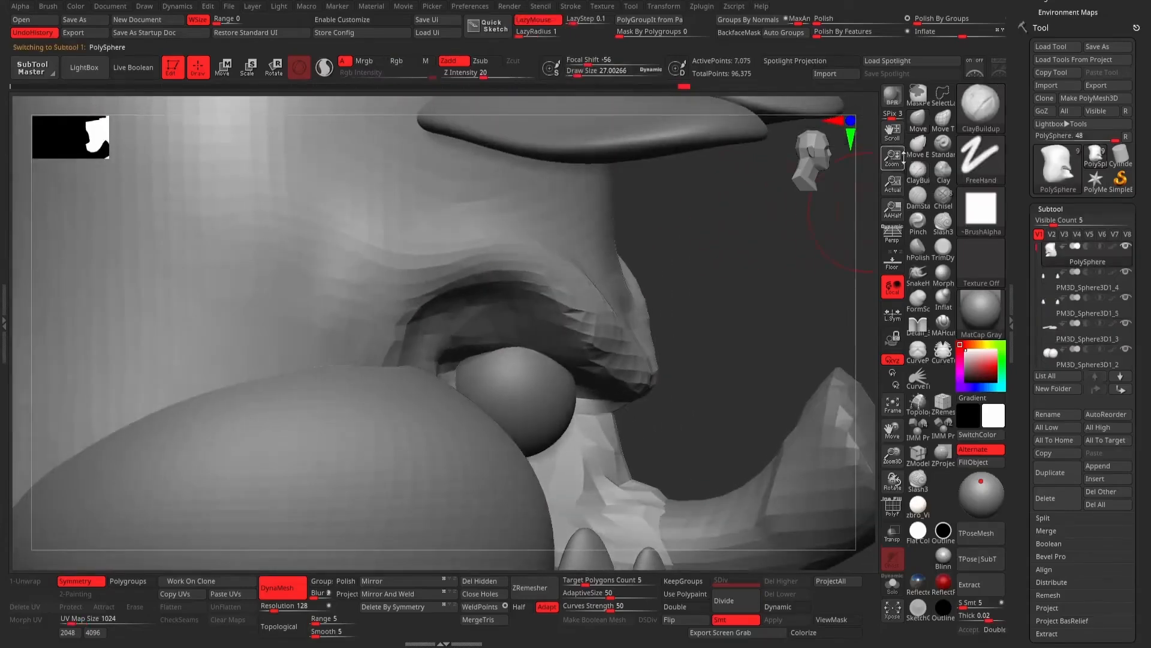
{"action": "mouse_move", "coordinate": [425, 201]}
{"action": "left_mouse_down"}
{"action": "mouse_move", "coordinate": [500, 204]}
{"action": "mouse_move", "coordinate": [443, 189]}
{"action": "mouse_move", "coordinate": [597, 243]}
{"action": "left_mouse_up"}
{"action": "mouse_move", "coordinate": [415, 204]}
{"action": "left_mouse_down"}
{"action": "mouse_move", "coordinate": [291, 239]}
{"action": "mouse_move", "coordinate": [412, 185]}
{"action": "mouse_move", "coordinate": [425, 197]}
{"action": "mouse_move", "coordinate": [270, 243]}
{"action": "left_mouse_up"}
{"action": "left_click_drag", "start_coordinate": [715, 251], "coordinate": [585, 239]}
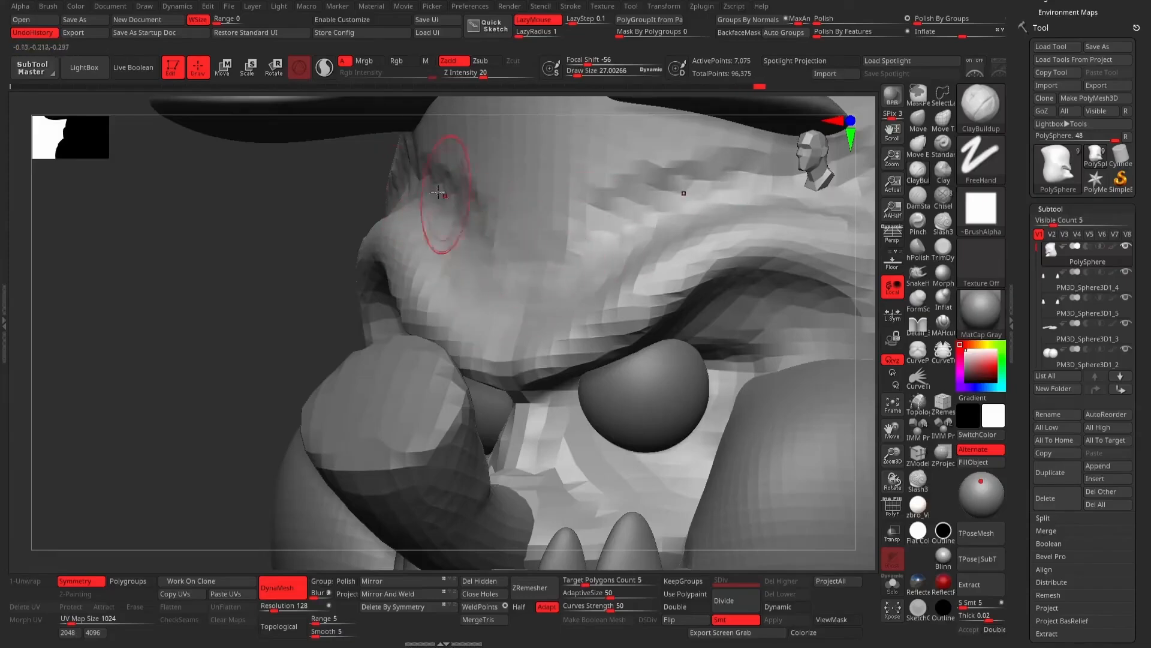
{"action": "mouse_move", "coordinate": [275, 233]}
{"action": "left_mouse_down"}
{"action": "mouse_move", "coordinate": [413, 251]}
{"action": "mouse_move", "coordinate": [437, 239]}
{"action": "mouse_move", "coordinate": [480, 269]}
{"action": "left_mouse_up"}
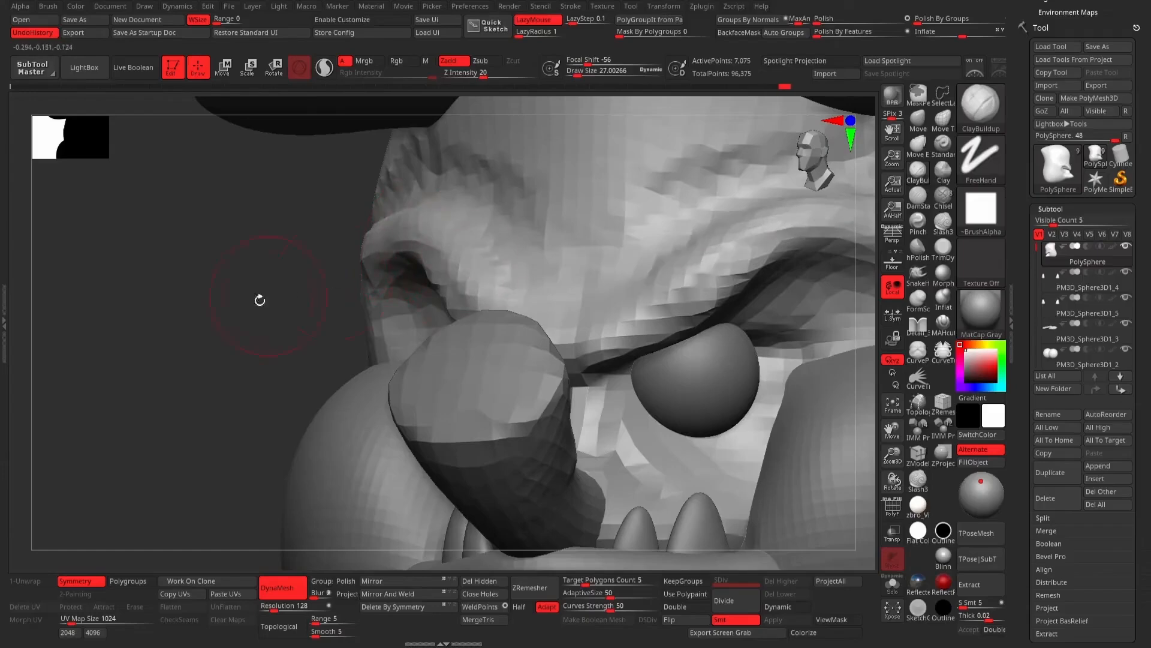
Reshape the brow fold above the eye with the Move brush at a draw size of about 39.
{"action": "mouse_move", "coordinate": [260, 301]}
{"action": "left_mouse_down"}
{"action": "mouse_move", "coordinate": [750, 239]}
{"action": "mouse_move", "coordinate": [798, 222]}
{"action": "left_mouse_up"}
{"action": "left_click", "coordinate": [917, 120]}
{"action": "key", "text": "space"}
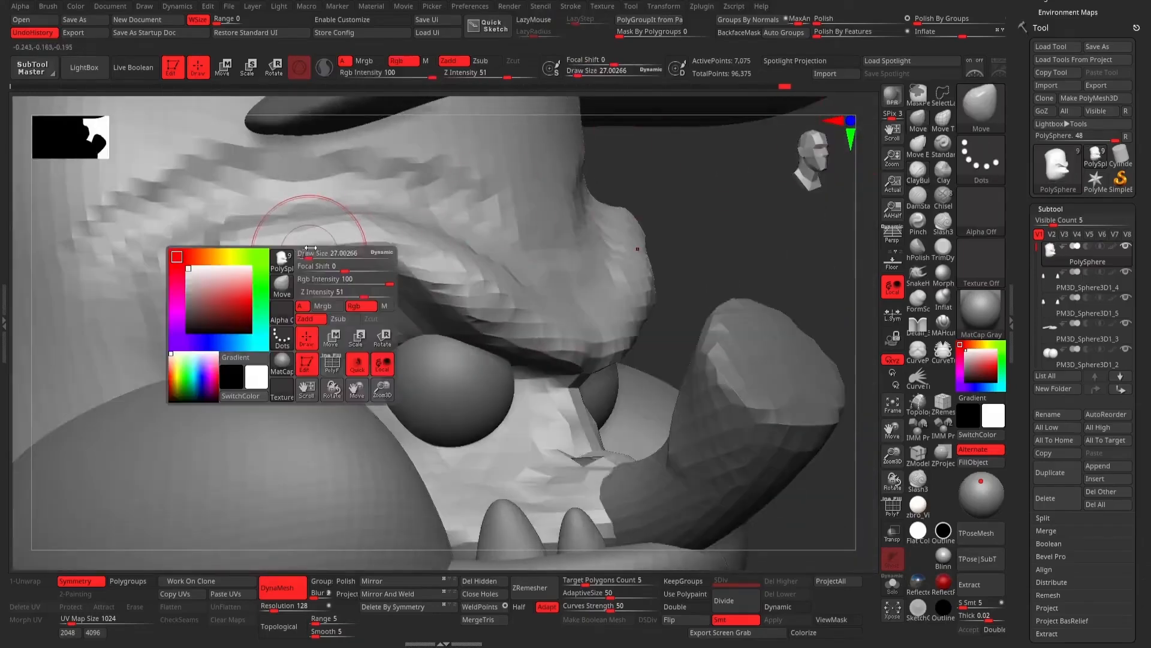
{"action": "mouse_move", "coordinate": [309, 249]}
{"action": "left_mouse_down"}
{"action": "mouse_move", "coordinate": [328, 217]}
{"action": "mouse_move", "coordinate": [323, 224]}
{"action": "left_mouse_up"}
{"action": "mouse_move", "coordinate": [283, 233]}
{"action": "left_mouse_down"}
{"action": "mouse_move", "coordinate": [263, 274]}
{"action": "mouse_move", "coordinate": [255, 263]}
{"action": "left_mouse_up"}
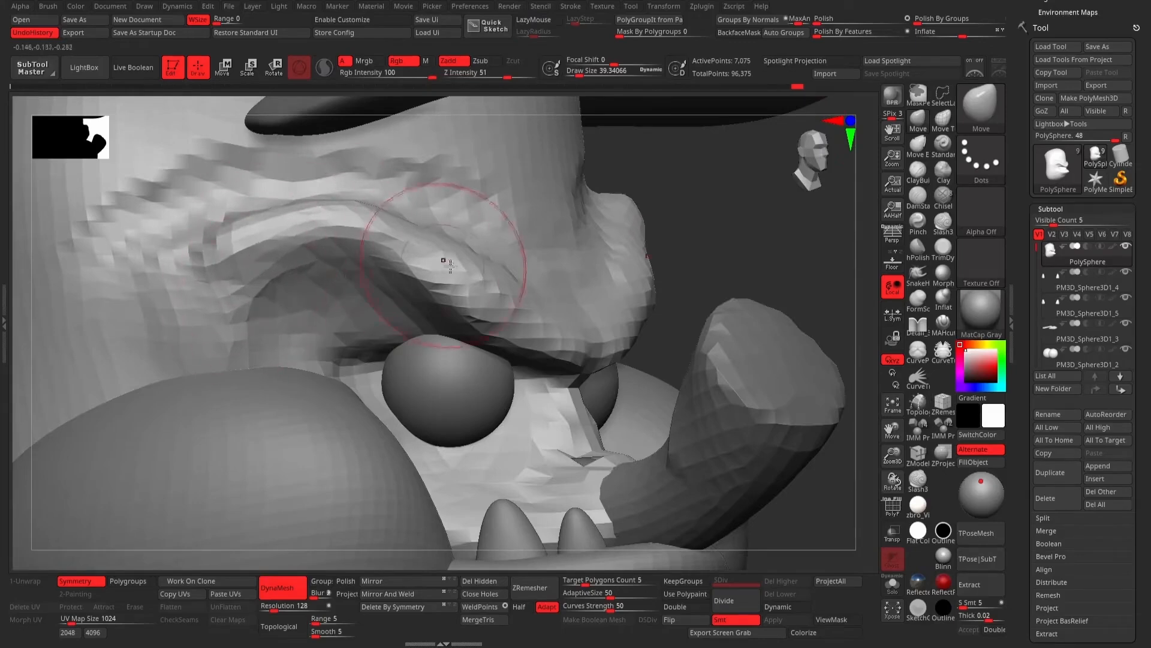
{"action": "left_click_drag", "start_coordinate": [426, 260], "coordinate": [442, 252]}
{"action": "left_click_drag", "start_coordinate": [559, 350], "coordinate": [567, 334]}
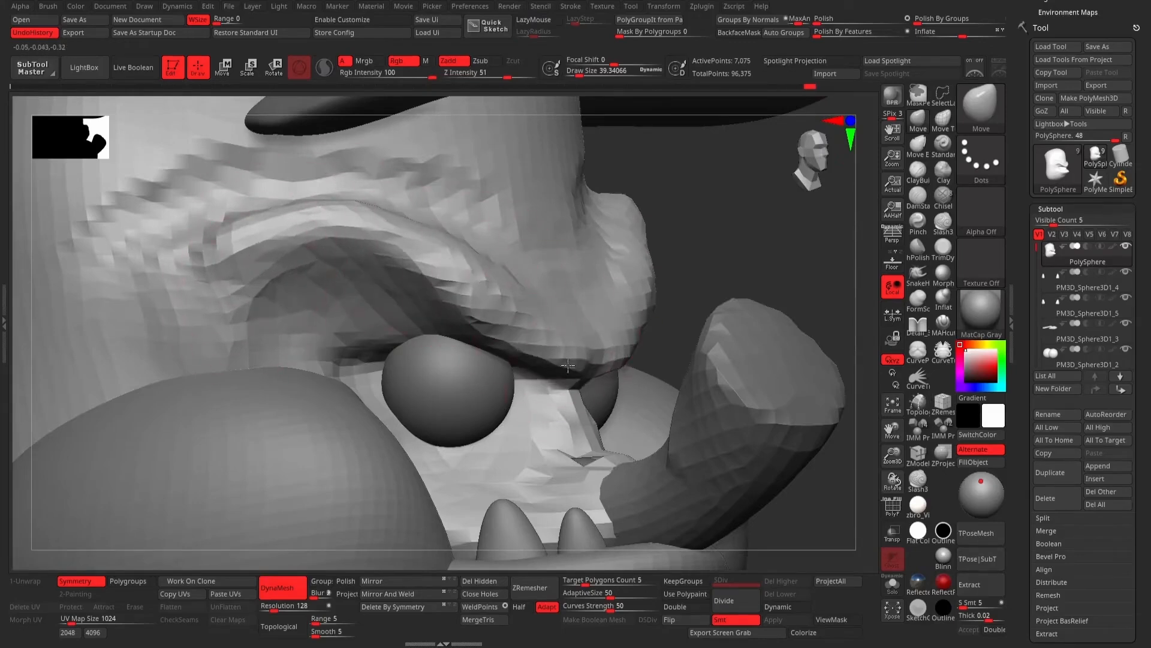
Refine the inner brow over the eyes with the Move brush at a draw size of about 31, and smooth the surface above the ridge.
{"action": "mouse_move", "coordinate": [738, 254]}
{"action": "left_mouse_down"}
{"action": "mouse_move", "coordinate": [631, 321]}
{"action": "mouse_move", "coordinate": [617, 322]}
{"action": "mouse_move", "coordinate": [599, 280]}
{"action": "mouse_move", "coordinate": [633, 296]}
{"action": "mouse_move", "coordinate": [656, 333]}
{"action": "left_mouse_up"}
{"action": "key", "text": "space"}
{"action": "mouse_move", "coordinate": [697, 298]}
{"action": "left_mouse_down"}
{"action": "mouse_move", "coordinate": [720, 304]}
{"action": "mouse_move", "coordinate": [720, 265]}
{"action": "left_mouse_up"}
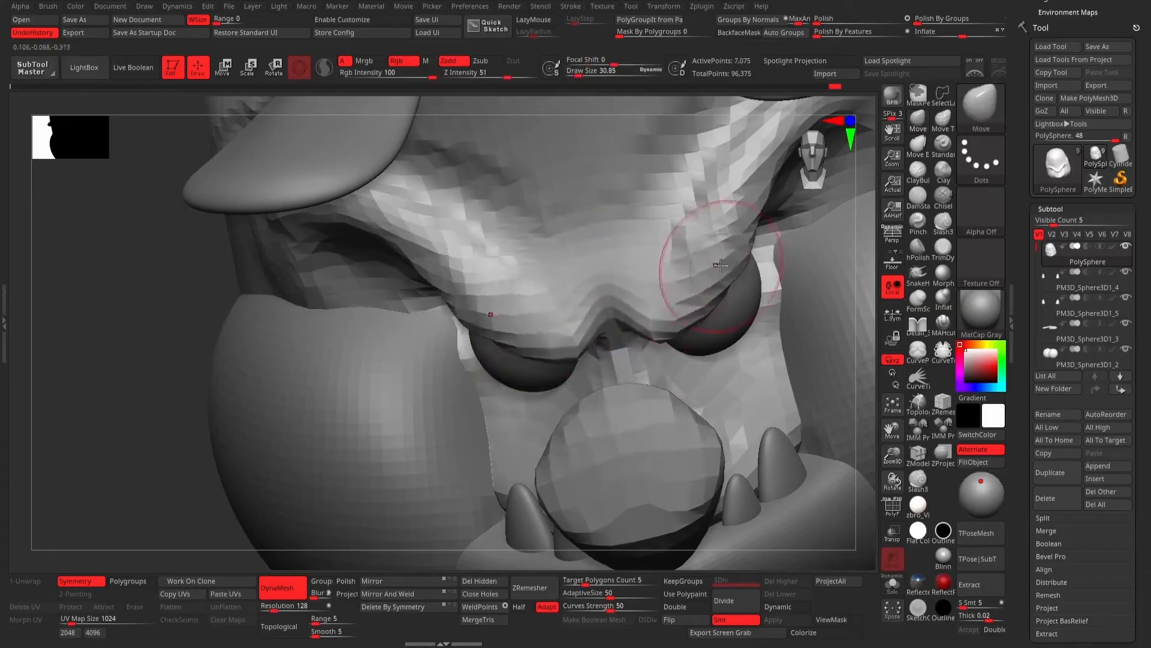
{"action": "mouse_move", "coordinate": [842, 320]}
{"action": "left_mouse_down"}
{"action": "mouse_move", "coordinate": [828, 281]}
{"action": "mouse_move", "coordinate": [783, 268]}
{"action": "mouse_move", "coordinate": [564, 258]}
{"action": "mouse_move", "coordinate": [439, 284]}
{"action": "mouse_move", "coordinate": [733, 287]}
{"action": "mouse_move", "coordinate": [799, 260]}
{"action": "left_mouse_up"}
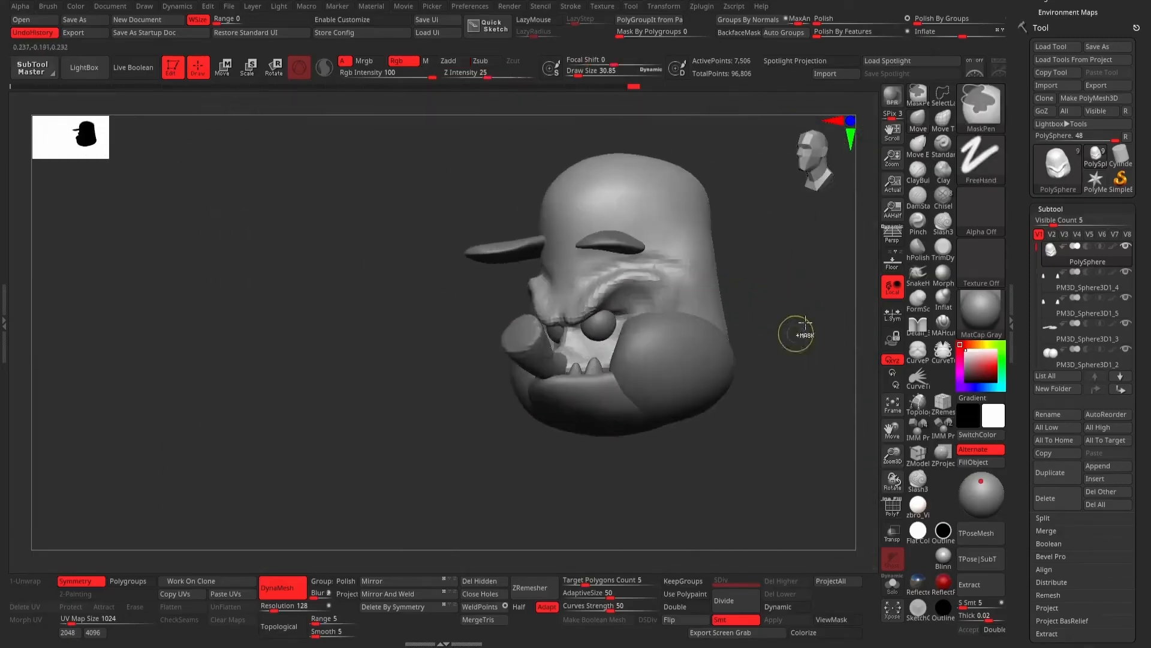
{"action": "left_click_drag", "start_coordinate": [745, 232], "coordinate": [869, 237], "text": "alt"}
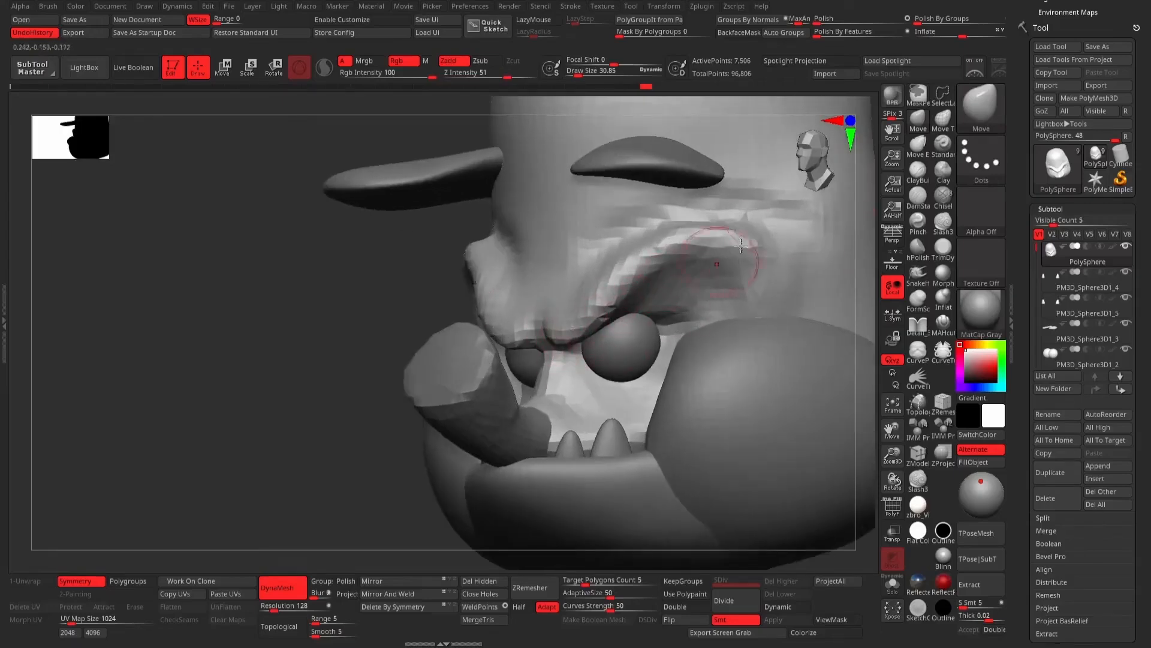
{"action": "left_click_drag", "start_coordinate": [730, 200], "coordinate": [778, 206], "text": "shift"}
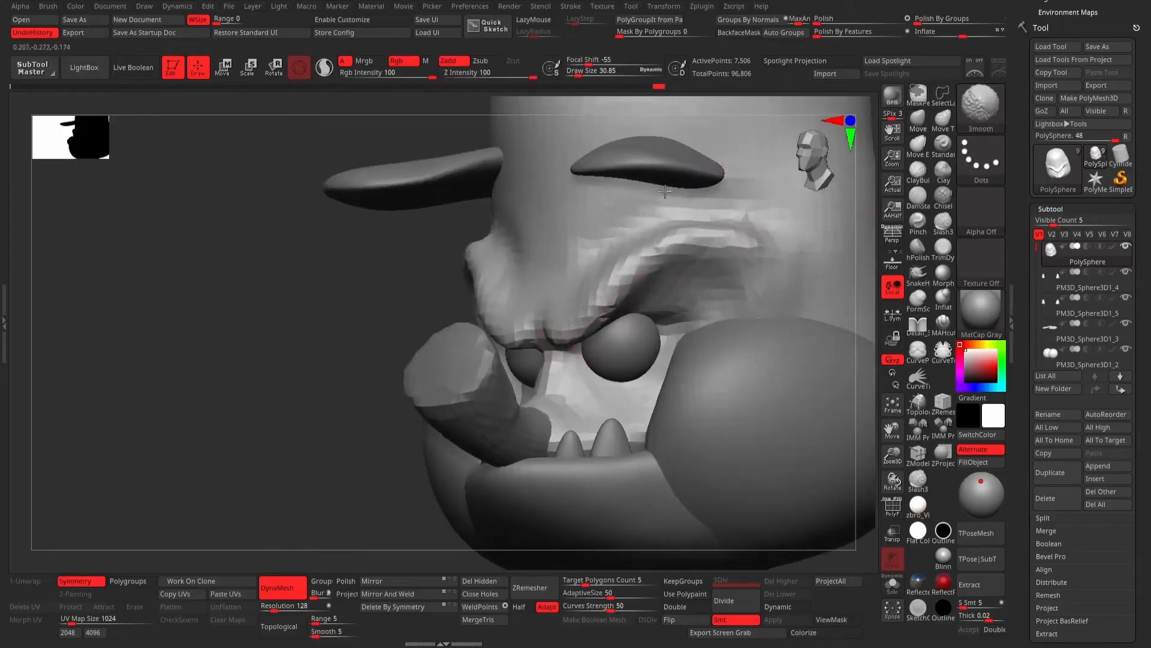
Build up and smooth the brow folds between the eyes using ClayBuildup at a draw size of about 35, and remesh the head with DynaMesh.
{"action": "left_click_drag", "start_coordinate": [407, 226], "coordinate": [761, 255]}
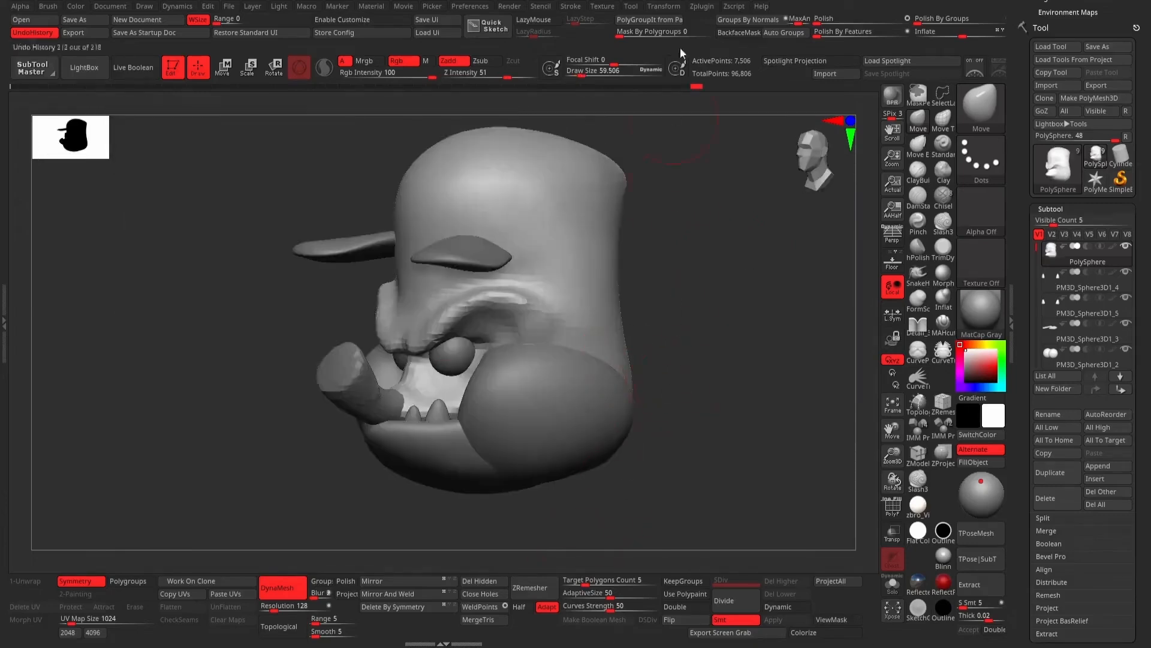
{"action": "mouse_move", "coordinate": [717, 275]}
{"action": "left_mouse_down", "text": "alt"}
{"action": "mouse_move", "coordinate": [750, 291]}
{"action": "mouse_move", "coordinate": [769, 270]}
{"action": "left_mouse_up", "text": "alt"}
{"action": "left_click", "coordinate": [918, 172]}
{"action": "left_click_drag", "start_coordinate": [717, 326], "coordinate": [944, 278], "text": "alt"}
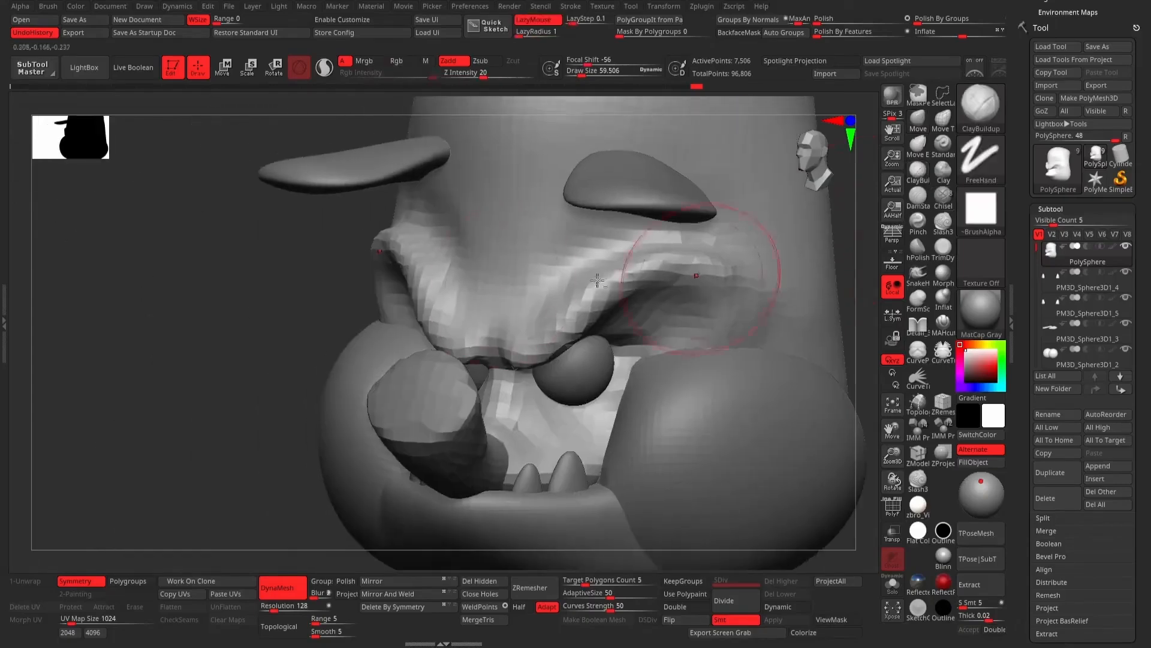
{"action": "key", "text": "space"}
{"action": "mouse_move", "coordinate": [452, 284]}
{"action": "left_mouse_down"}
{"action": "mouse_move", "coordinate": [434, 285]}
{"action": "mouse_move", "coordinate": [412, 258]}
{"action": "mouse_move", "coordinate": [444, 326]}
{"action": "left_mouse_up"}
{"action": "left_click_drag", "start_coordinate": [412, 251], "coordinate": [439, 261]}
{"action": "left_click_drag", "start_coordinate": [308, 272], "coordinate": [485, 269]}
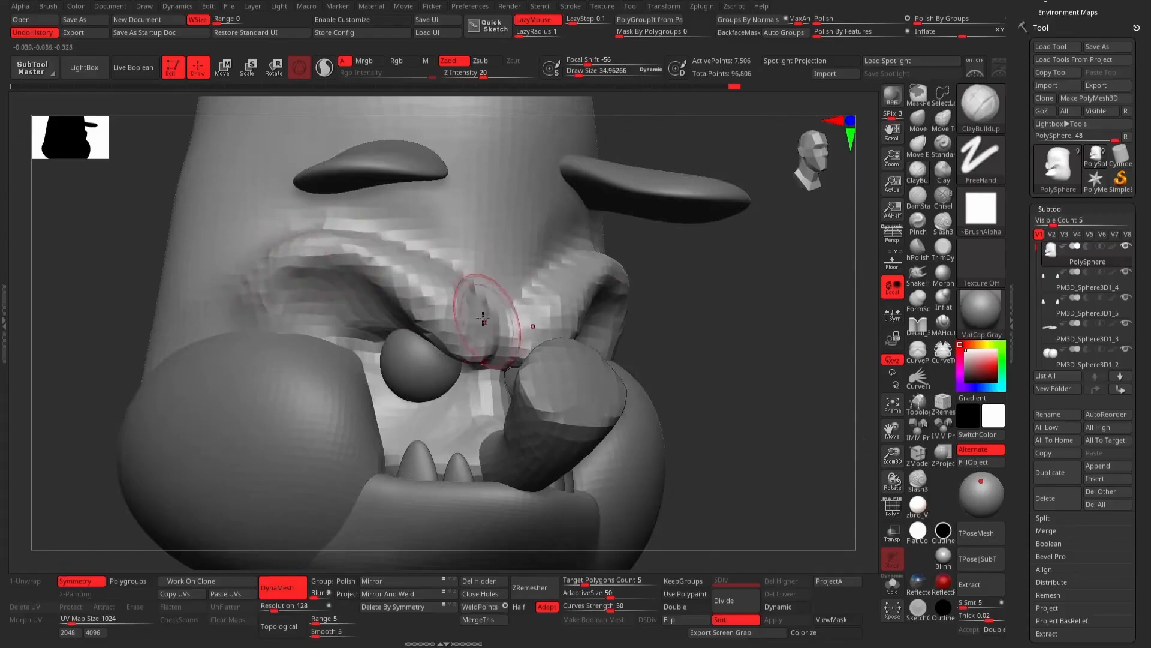
{"action": "left_click_drag", "start_coordinate": [483, 319], "coordinate": [487, 336]}
{"action": "left_click_drag", "start_coordinate": [750, 318], "coordinate": [498, 305]}
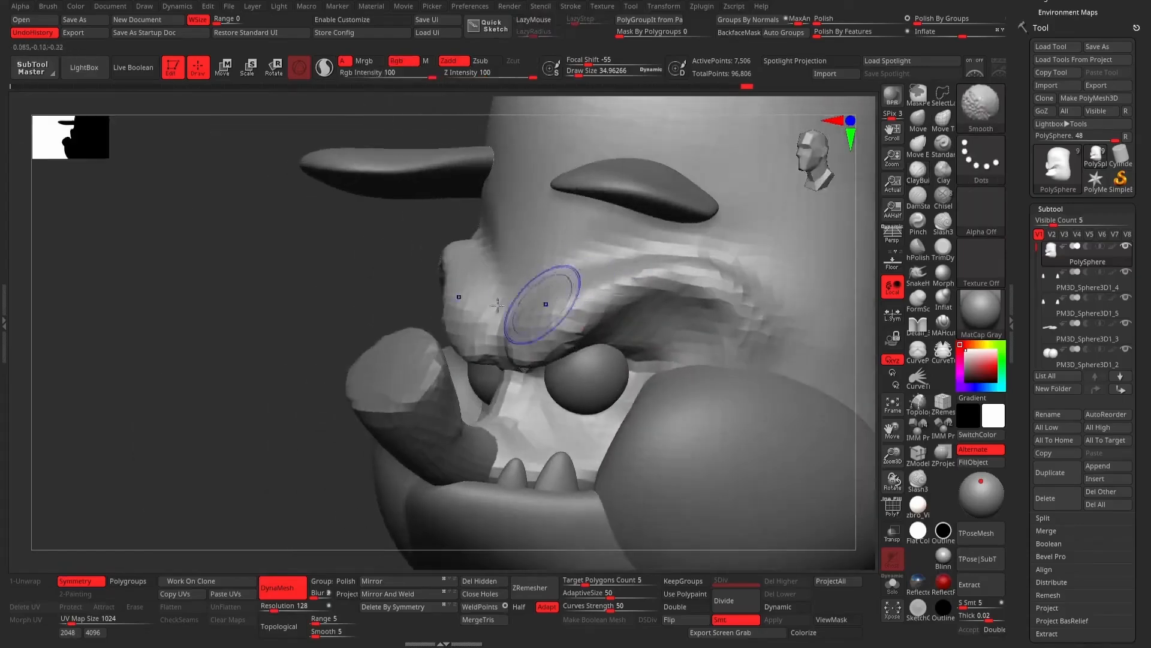
{"action": "left_click_drag", "start_coordinate": [255, 276], "coordinate": [312, 237], "text": "ctrl"}
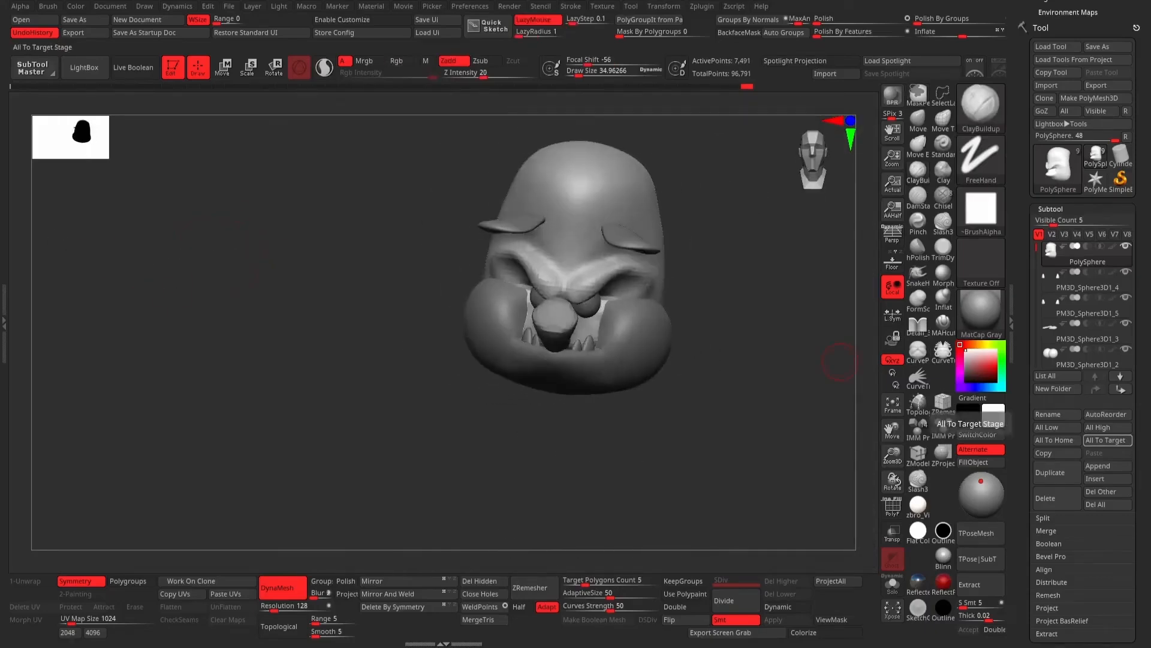
Select the eyebrow mesh and reshape the eyebrows with the Move brush, reducing the draw size to about 49.
{"action": "mouse_move", "coordinate": [729, 309]}
{"action": "left_mouse_down", "text": "shift"}
{"action": "mouse_move", "coordinate": [678, 308]}
{"action": "mouse_move", "coordinate": [720, 275]}
{"action": "mouse_move", "coordinate": [772, 306]}
{"action": "mouse_move", "coordinate": [675, 356]}
{"action": "mouse_move", "coordinate": [666, 345]}
{"action": "mouse_move", "coordinate": [627, 344]}
{"action": "mouse_move", "coordinate": [687, 342]}
{"action": "mouse_move", "coordinate": [696, 356]}
{"action": "mouse_move", "coordinate": [710, 334]}
{"action": "mouse_move", "coordinate": [722, 342]}
{"action": "mouse_move", "coordinate": [624, 321]}
{"action": "mouse_move", "coordinate": [744, 282]}
{"action": "mouse_move", "coordinate": [672, 306]}
{"action": "left_mouse_up", "text": "shift"}
{"action": "left_click", "coordinate": [493, 294], "text": "alt"}
{"action": "key", "text": "space"}
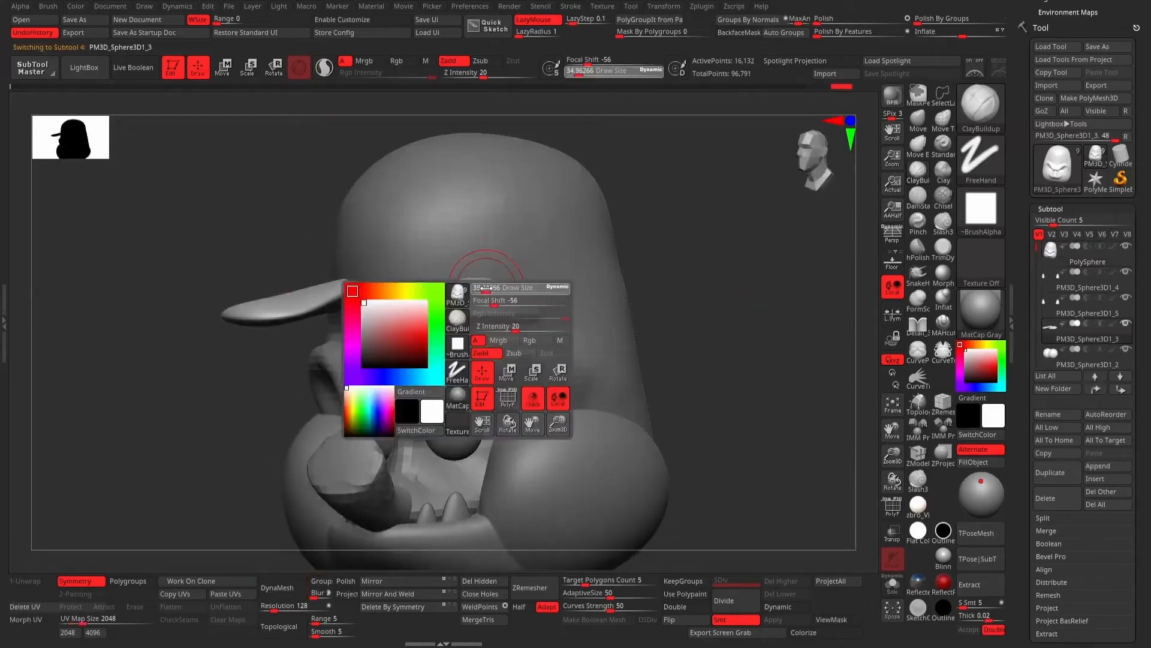
{"action": "left_click_drag", "start_coordinate": [491, 288], "coordinate": [494, 289]}
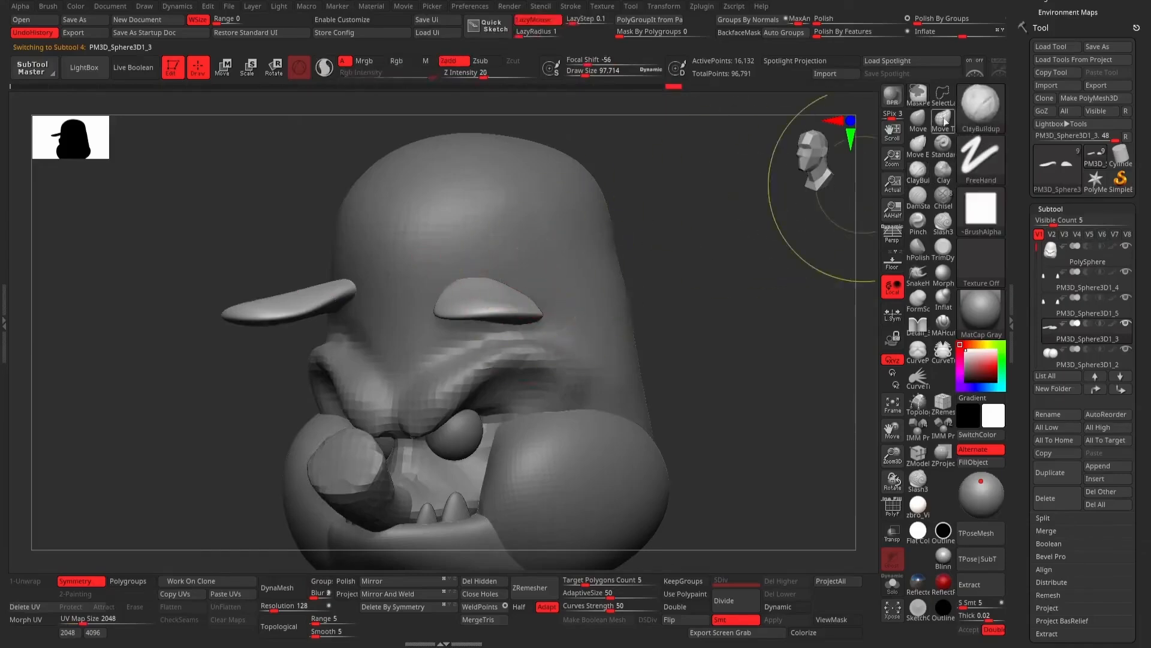
{"action": "left_click", "coordinate": [917, 120]}
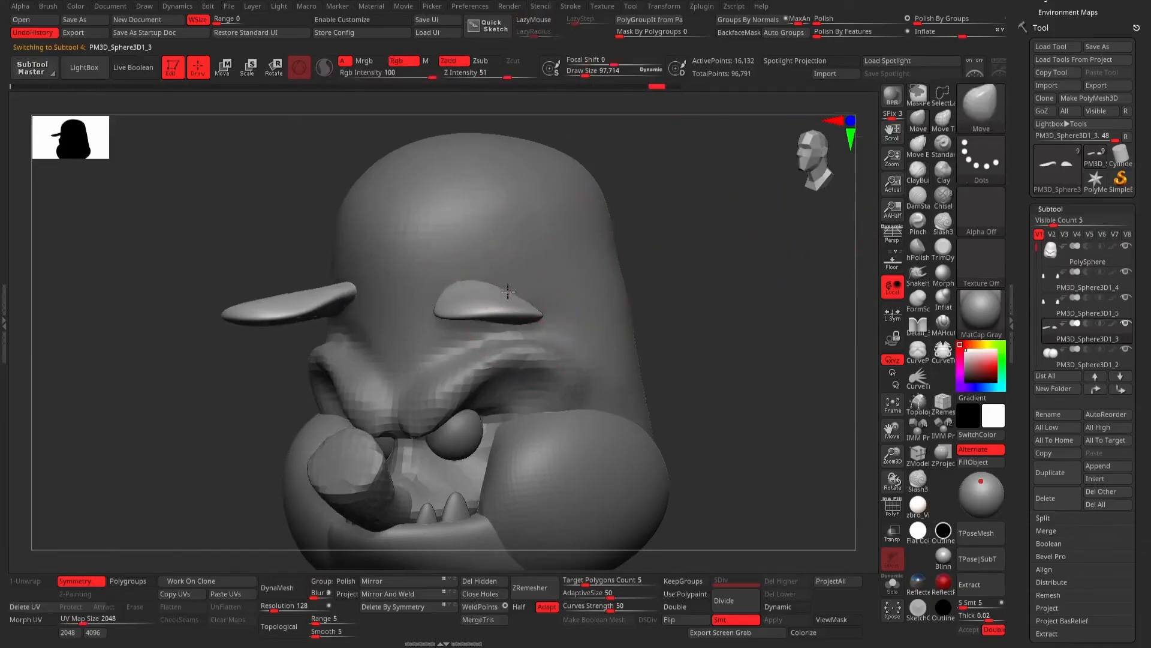
{"action": "left_click_drag", "start_coordinate": [750, 258], "coordinate": [617, 270]}
{"action": "key", "text": "space"}
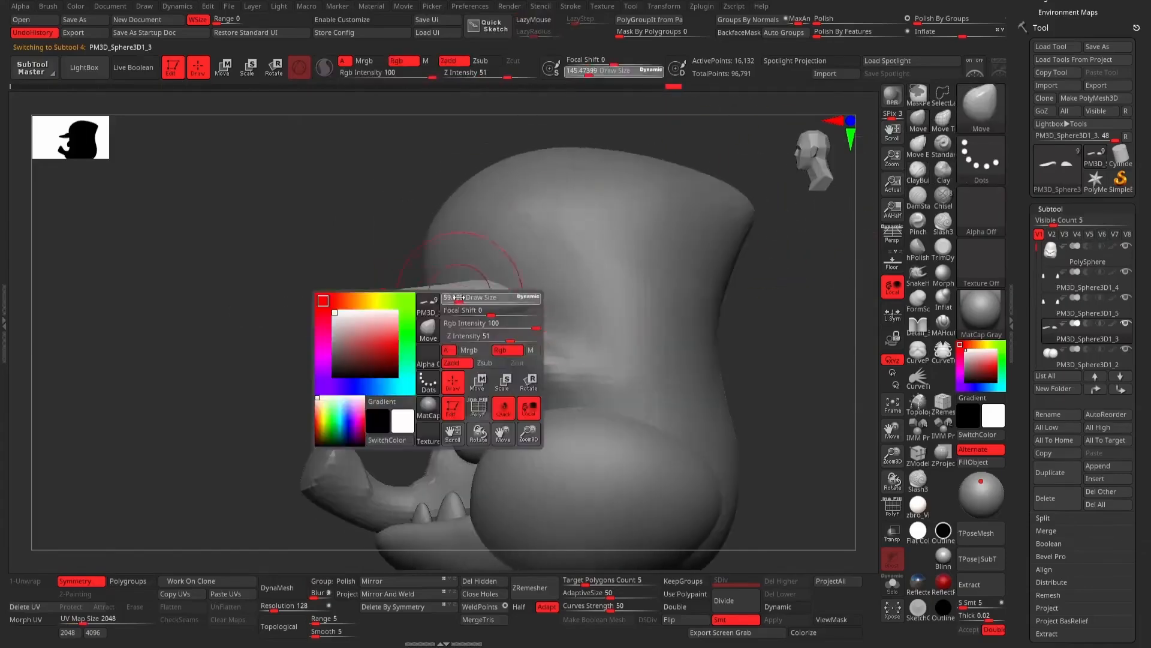
{"action": "left_click_drag", "start_coordinate": [459, 297], "coordinate": [457, 298]}
{"action": "left_click_drag", "start_coordinate": [398, 247], "coordinate": [407, 268]}
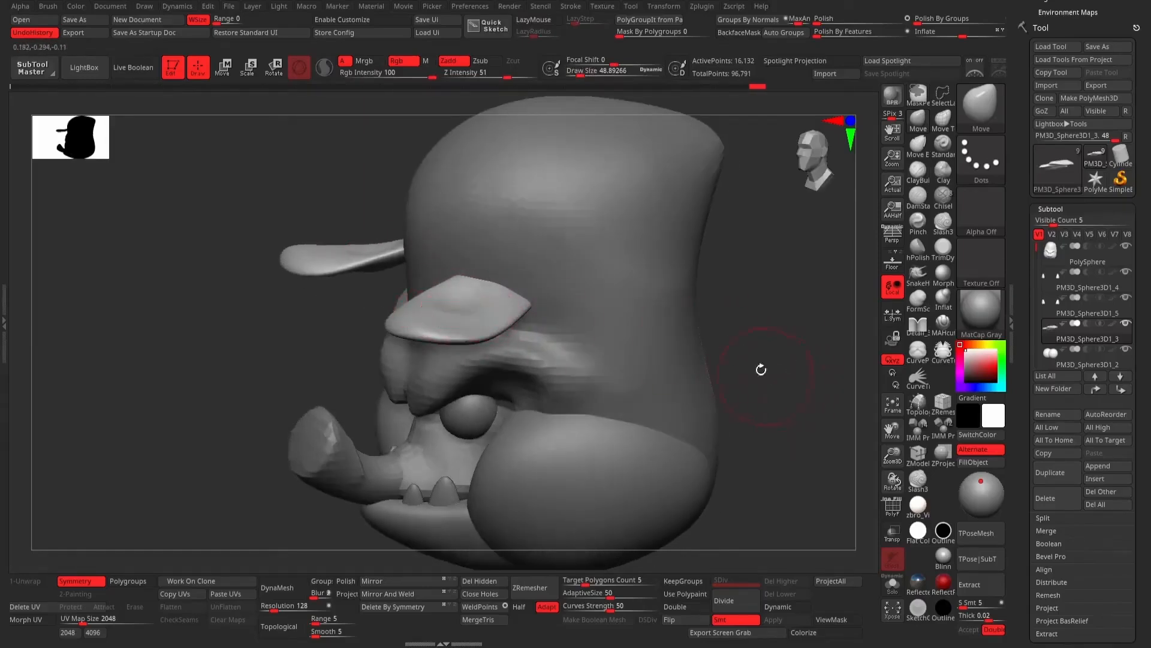
Refine the thickness and outline of the eyebrows with the Move brush, working from below, the side and the front.
{"action": "left_click_drag", "start_coordinate": [761, 370], "coordinate": [452, 303]}
{"action": "key", "text": "shift"}
{"action": "key", "text": "ctrl"}
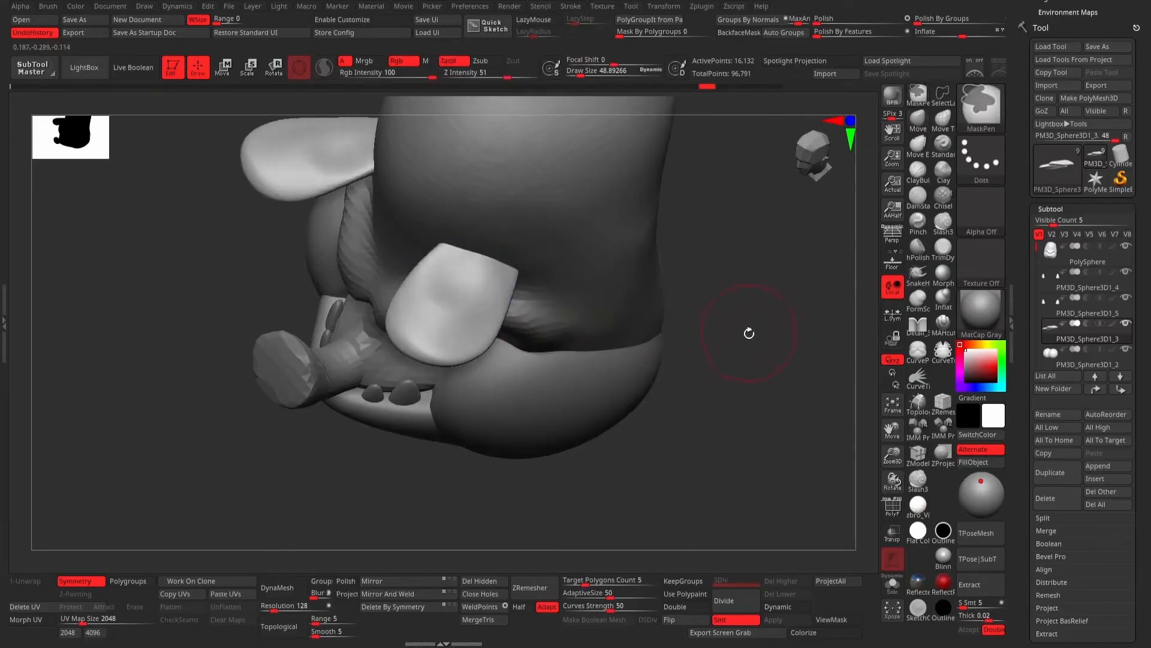
{"action": "left_click_drag", "start_coordinate": [748, 331], "coordinate": [750, 278]}
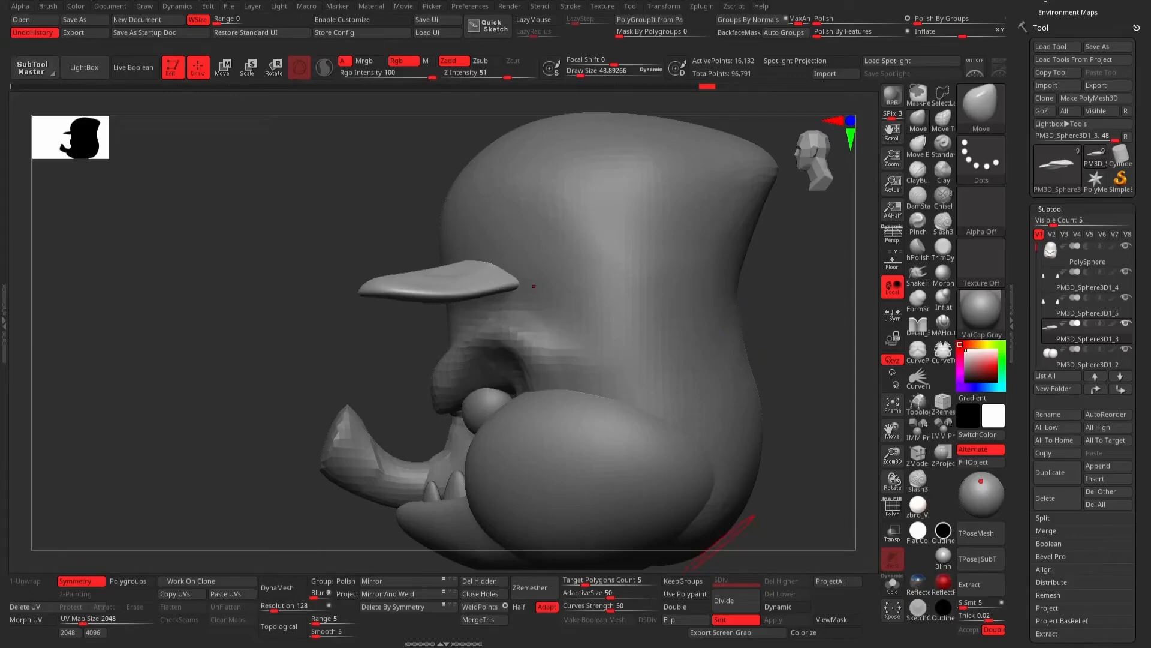
{"action": "left_click_drag", "start_coordinate": [719, 543], "coordinate": [824, 425], "text": "shift"}
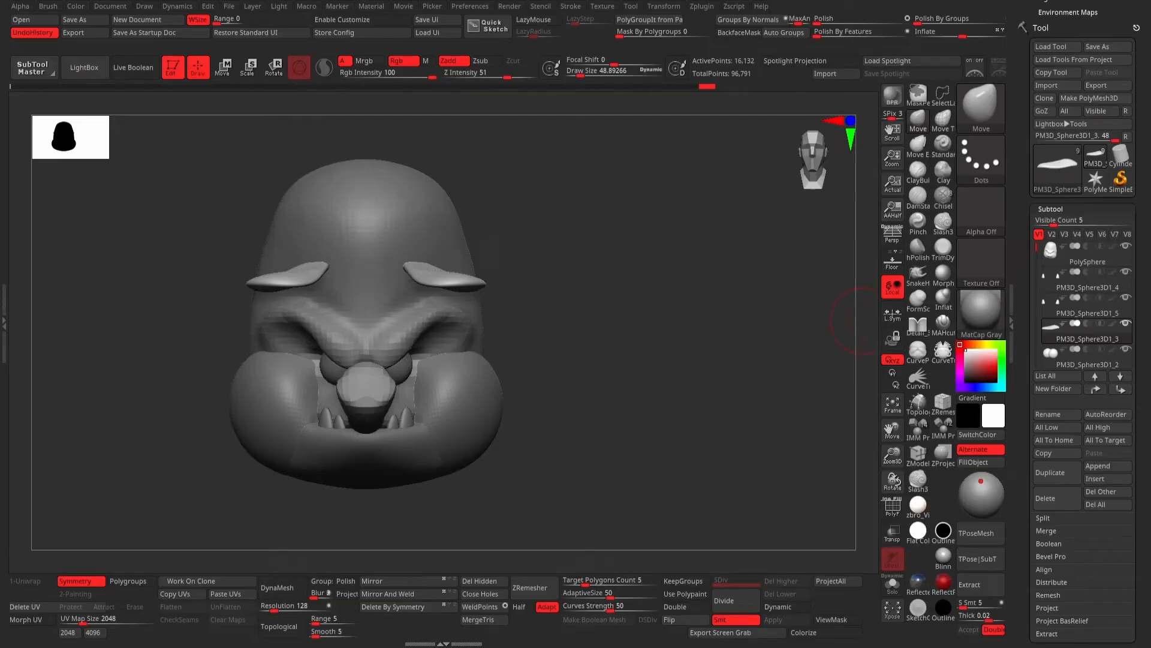
{"action": "mouse_move", "coordinate": [638, 263]}
{"action": "left_mouse_down"}
{"action": "mouse_move", "coordinate": [688, 257]}
{"action": "mouse_move", "coordinate": [758, 322]}
{"action": "mouse_move", "coordinate": [774, 384]}
{"action": "mouse_move", "coordinate": [789, 258]}
{"action": "left_mouse_up"}
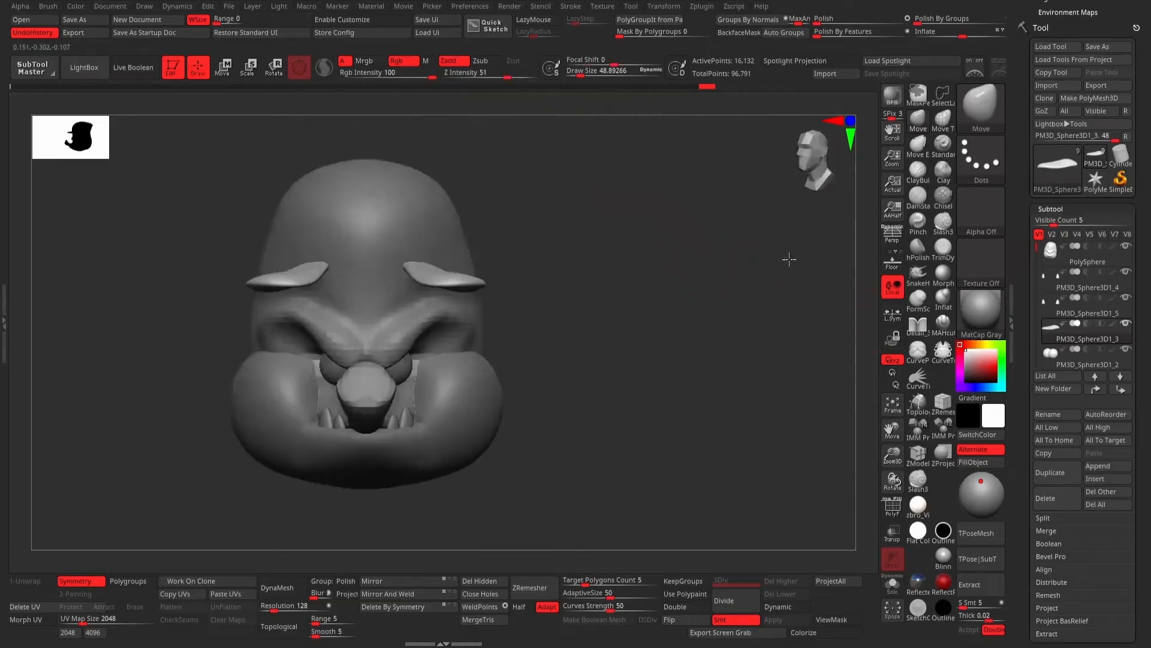
{"action": "mouse_move", "coordinate": [635, 280]}
{"action": "left_mouse_down", "text": "alt"}
{"action": "mouse_move", "coordinate": [711, 286]}
{"action": "mouse_move", "coordinate": [709, 319]}
{"action": "mouse_move", "coordinate": [725, 262]}
{"action": "mouse_move", "coordinate": [754, 242]}
{"action": "left_mouse_up", "text": "alt"}
{"action": "left_click_drag", "start_coordinate": [699, 275], "coordinate": [710, 306], "text": "alt"}
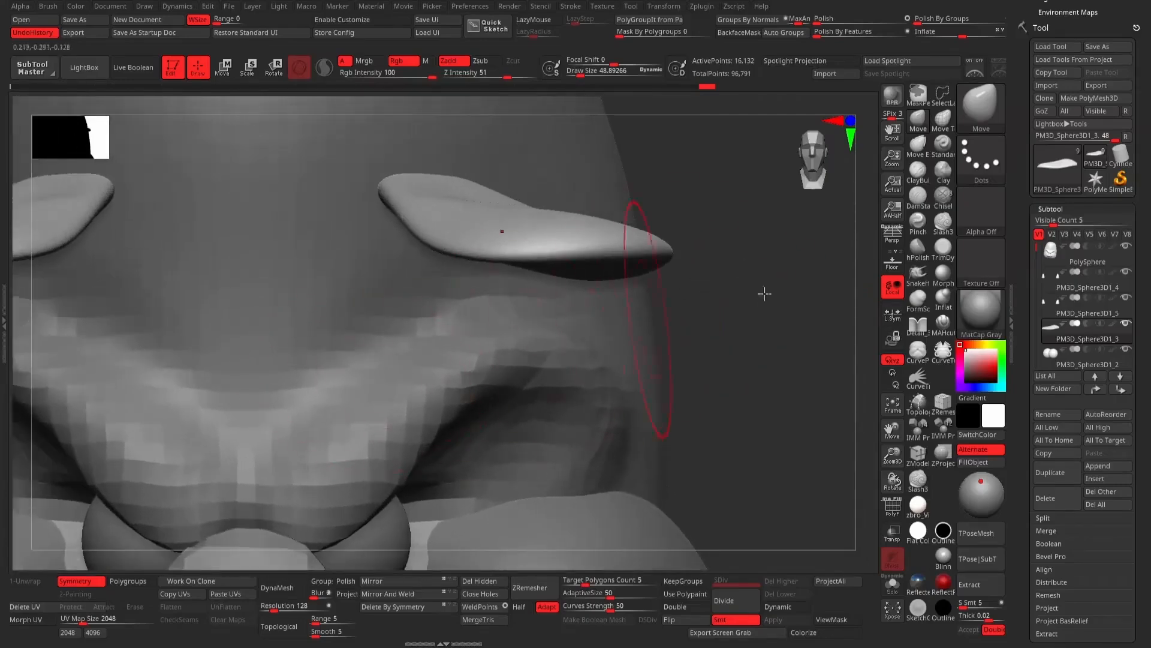
Select the head mesh, then fill out the central brow with ClayBuildup at a draw size of about 39 and smooth the transition into the forehead.
{"action": "left_click", "coordinate": [918, 173]}
{"action": "left_click", "coordinate": [419, 366], "text": "alt"}
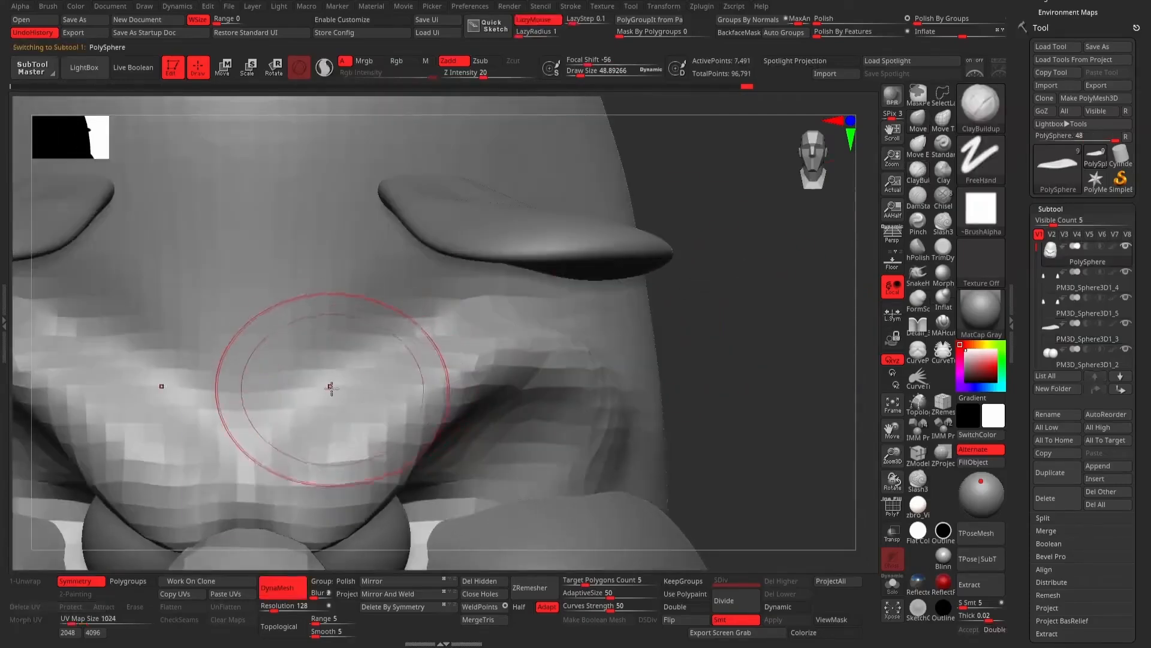
{"action": "key", "text": "space"}
{"action": "left_click_drag", "start_coordinate": [318, 386], "coordinate": [329, 386]}
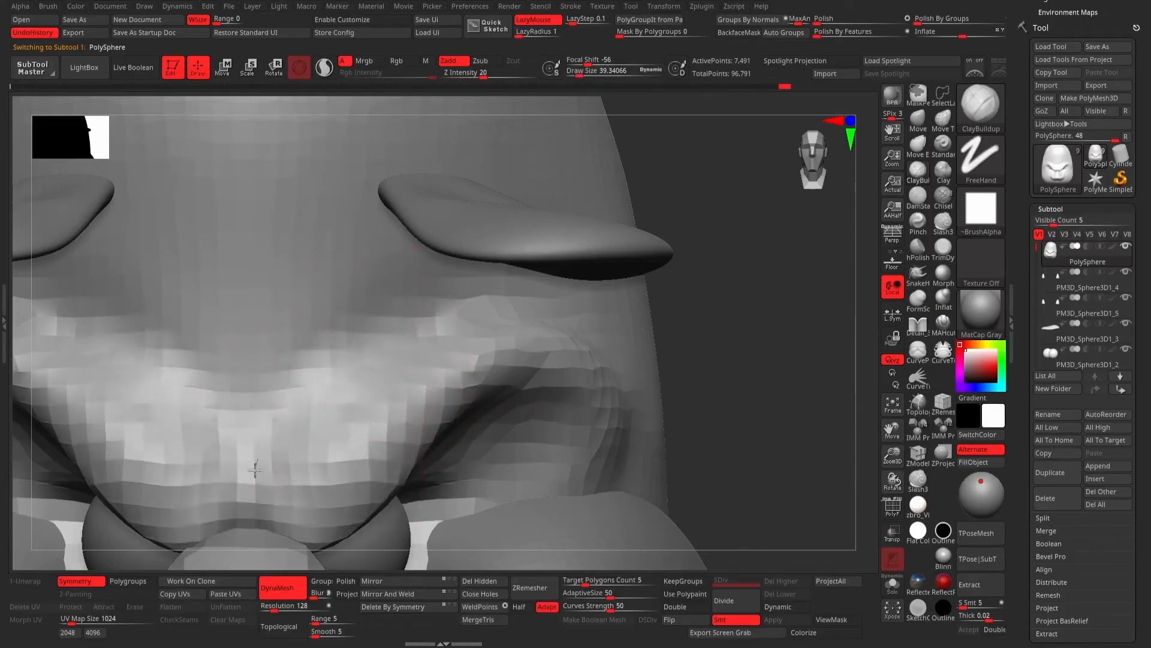
{"action": "key", "text": "shift"}
{"action": "mouse_move", "coordinate": [386, 349]}
{"action": "left_mouse_down", "text": "shift"}
{"action": "mouse_move", "coordinate": [329, 442]}
{"action": "mouse_move", "coordinate": [375, 351]}
{"action": "left_mouse_up", "text": "shift"}
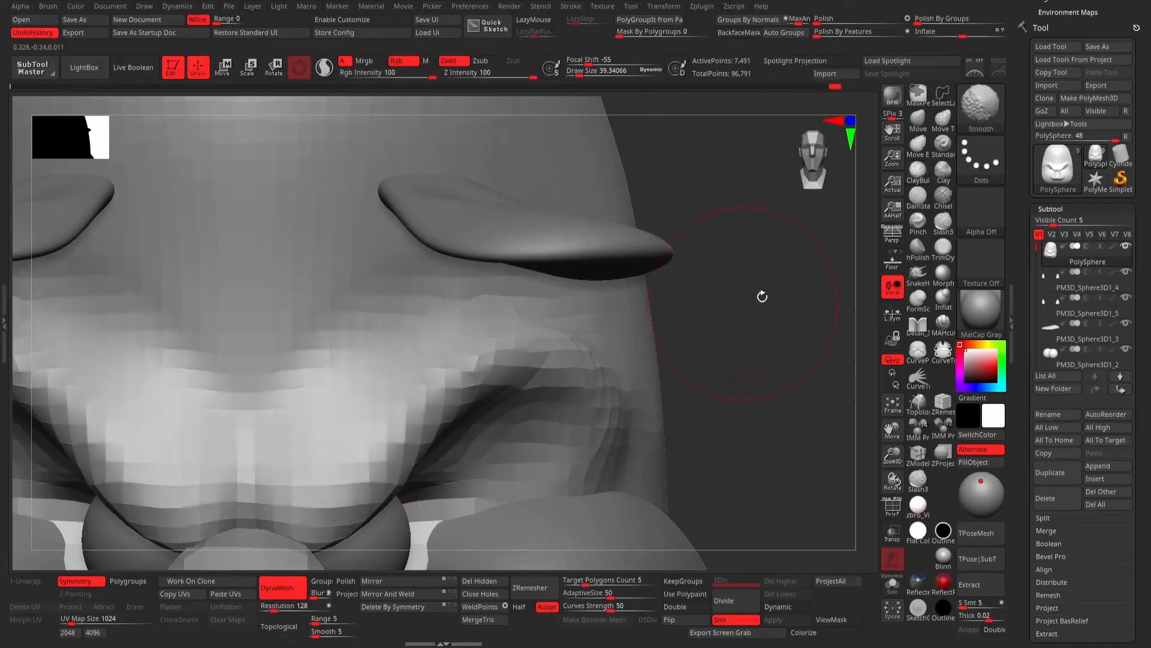
Build up the surface around the outer corner of the eye, between the eyeball and the cheek, with ClayBuildup.
{"action": "mouse_move", "coordinate": [760, 296]}
{"action": "left_mouse_down"}
{"action": "mouse_move", "coordinate": [714, 298]}
{"action": "mouse_move", "coordinate": [742, 283]}
{"action": "mouse_move", "coordinate": [771, 294]}
{"action": "mouse_move", "coordinate": [753, 296]}
{"action": "mouse_move", "coordinate": [761, 245]}
{"action": "mouse_move", "coordinate": [740, 258]}
{"action": "mouse_move", "coordinate": [757, 271]}
{"action": "left_mouse_up"}
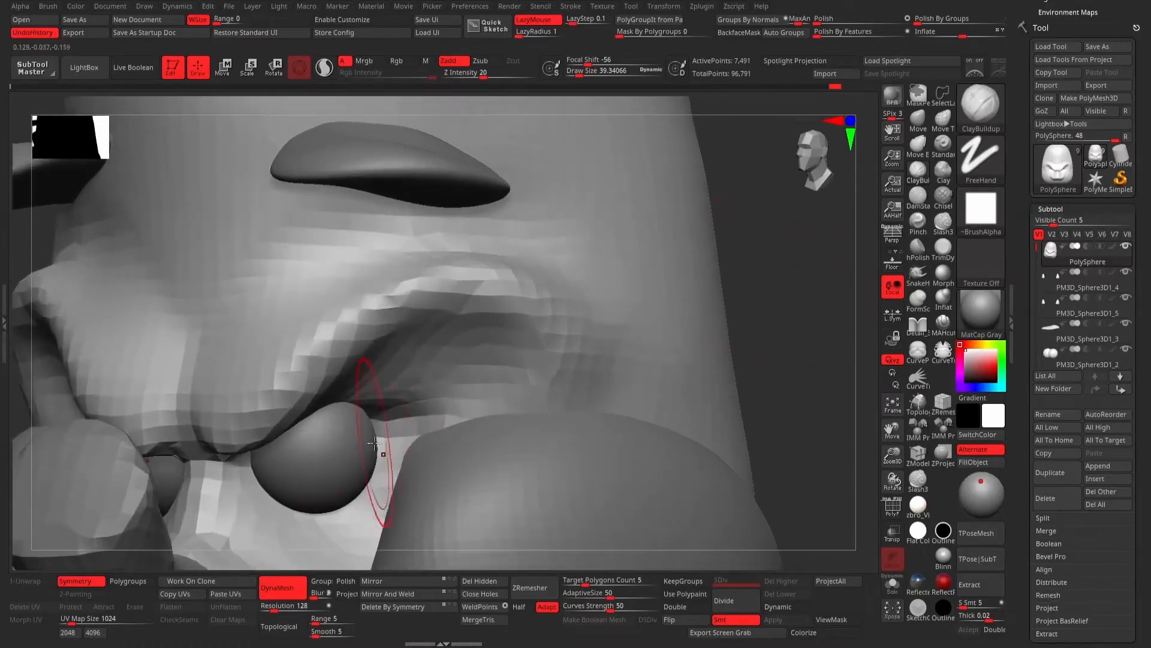
{"action": "left_click_drag", "start_coordinate": [377, 420], "coordinate": [359, 472]}
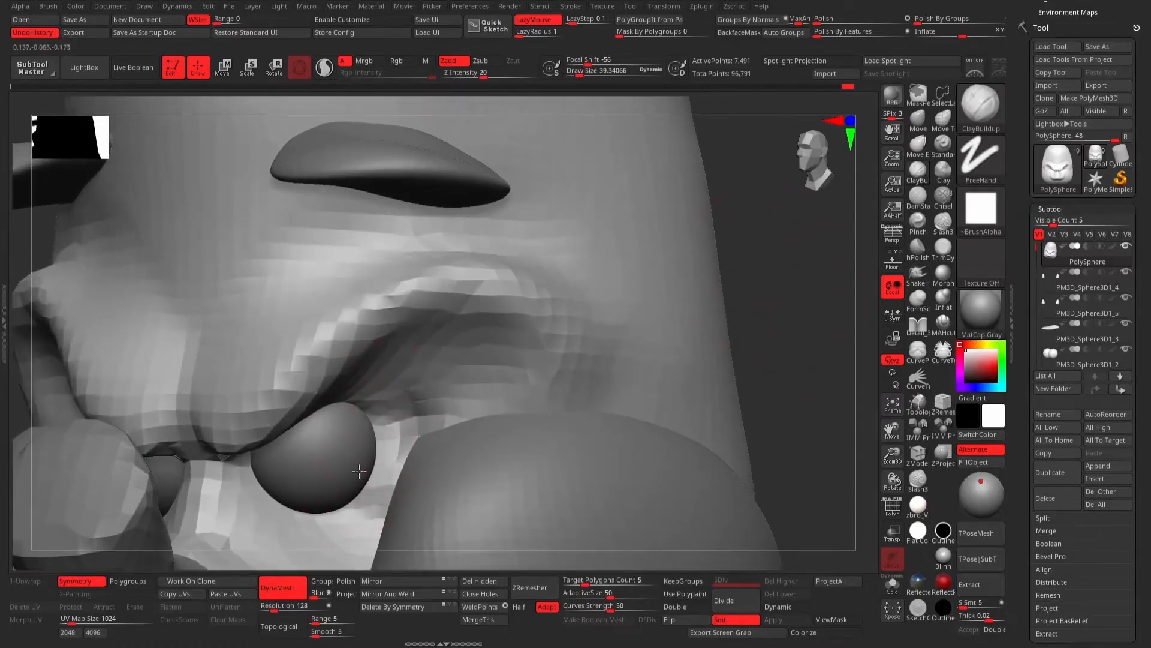
{"action": "left_click_drag", "start_coordinate": [742, 297], "coordinate": [837, 290], "text": "alt"}
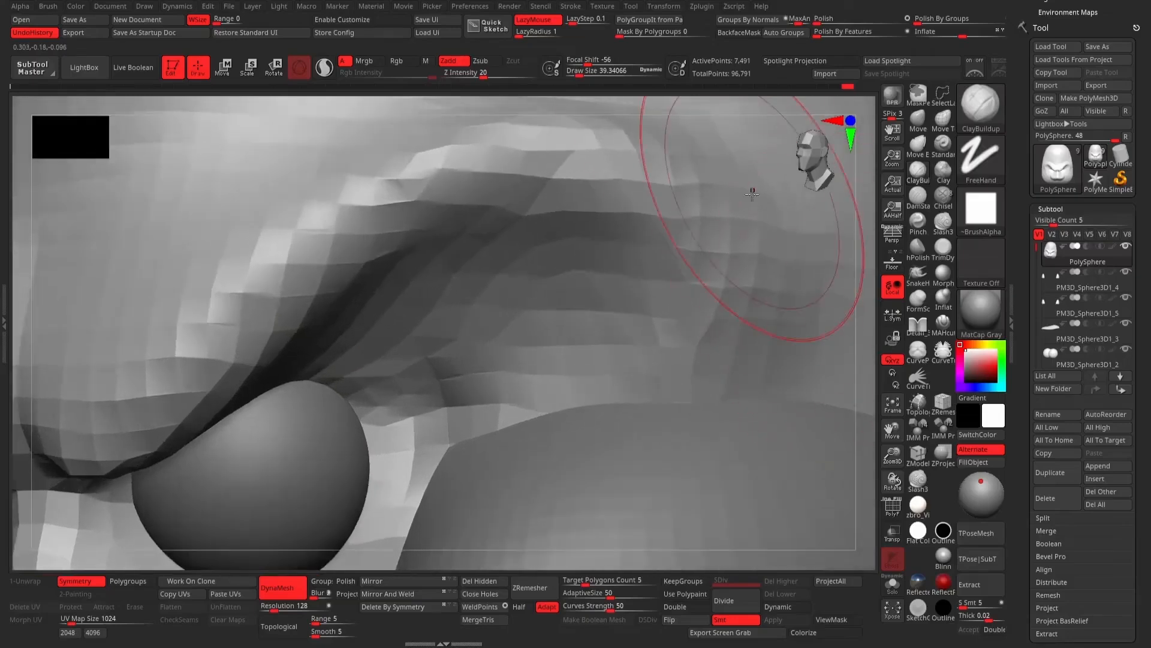
{"action": "mouse_move", "coordinate": [1079, 332]}
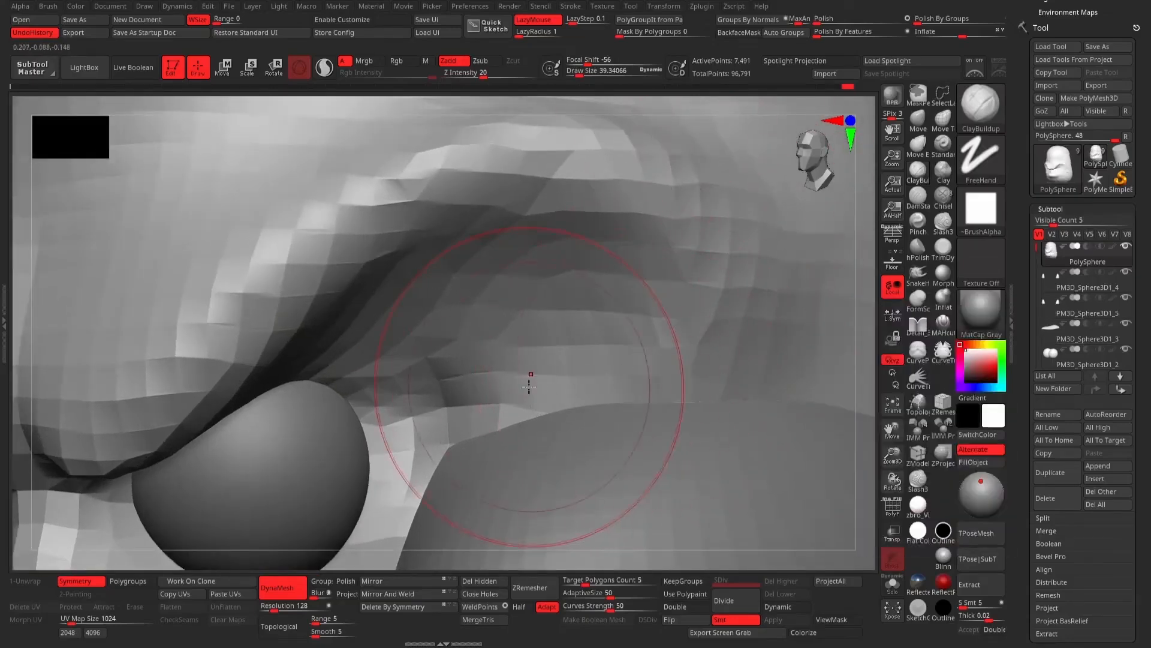
{"action": "mouse_move", "coordinate": [419, 412]}
{"action": "left_mouse_down"}
{"action": "mouse_move", "coordinate": [408, 449]}
{"action": "mouse_move", "coordinate": [386, 468]}
{"action": "left_mouse_up"}
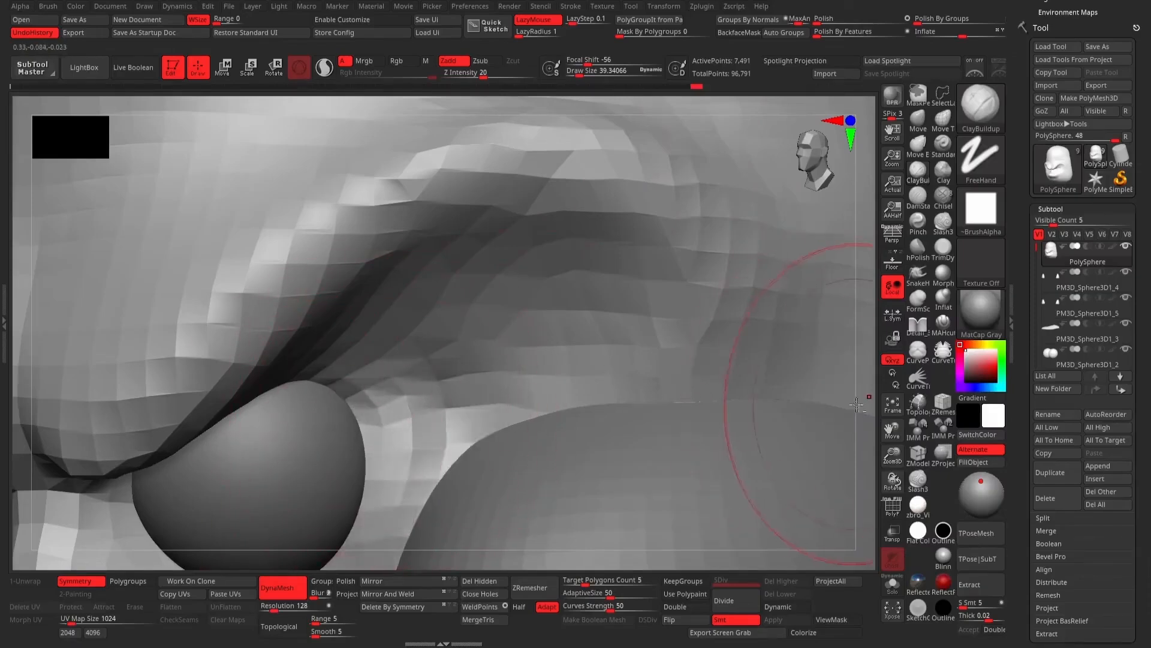
Build up the face surface beside the nose and around the outer eye with ClayBuildup, and smooth the transition toward the cheek.
{"action": "mouse_move", "coordinate": [861, 397]}
{"action": "left_mouse_down", "text": "alt"}
{"action": "mouse_move", "coordinate": [641, 380]}
{"action": "mouse_move", "coordinate": [604, 355]}
{"action": "left_mouse_up", "text": "alt"}
{"action": "key", "text": "shift"}
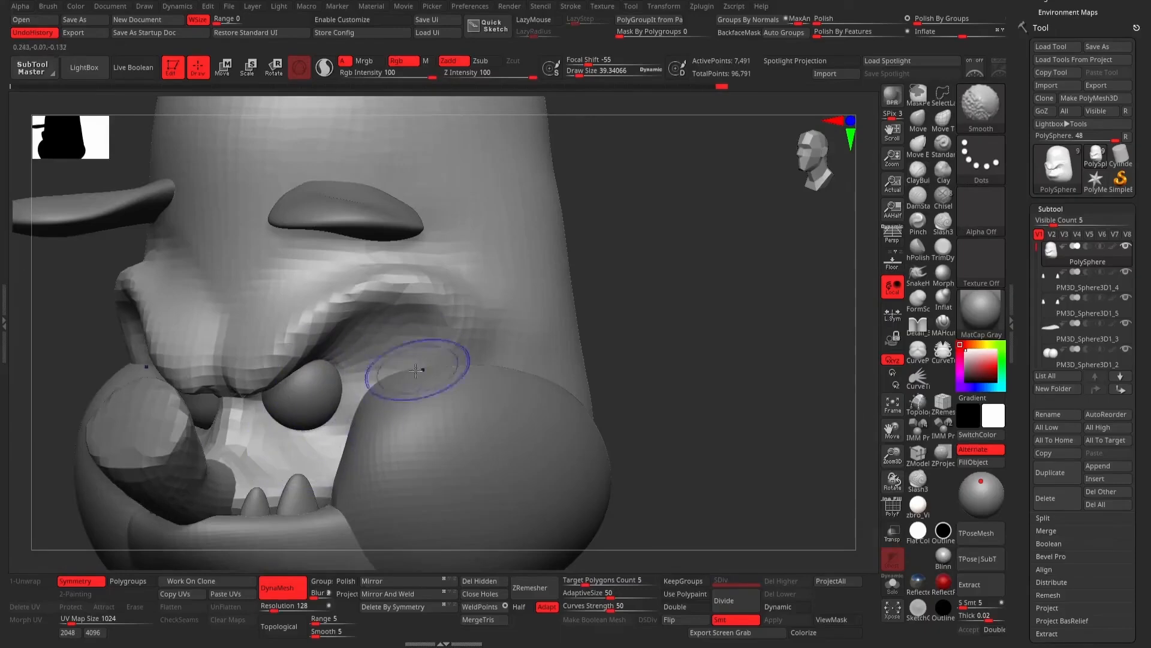
{"action": "left_click_drag", "start_coordinate": [232, 407], "coordinate": [252, 445]}
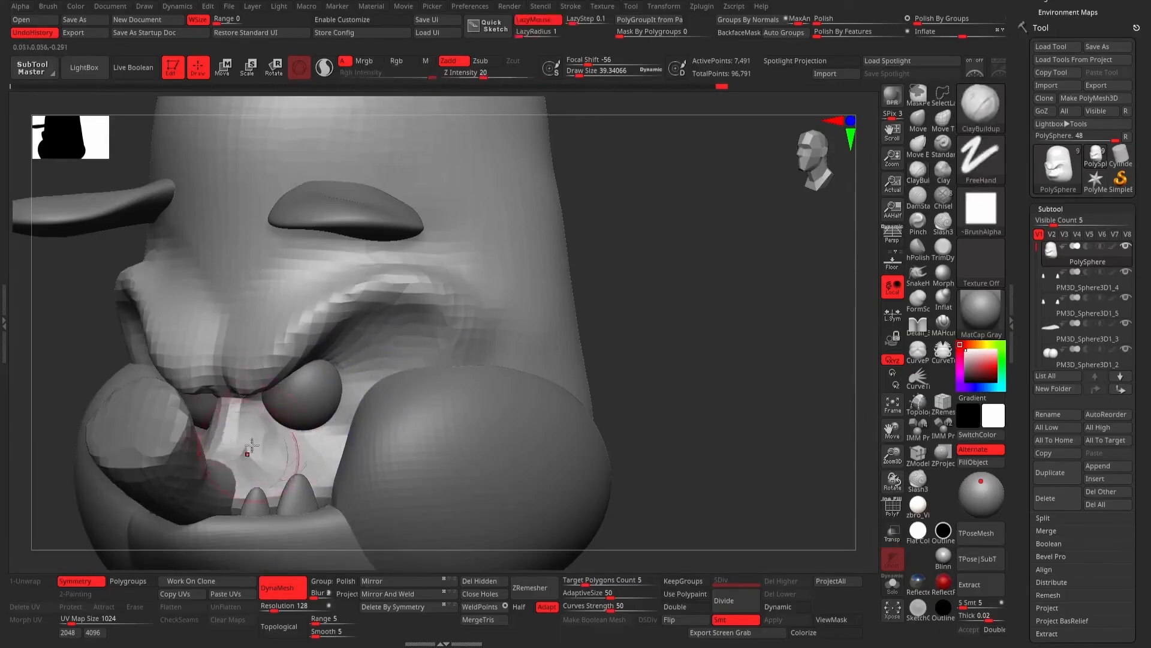
{"action": "key", "text": "shift"}
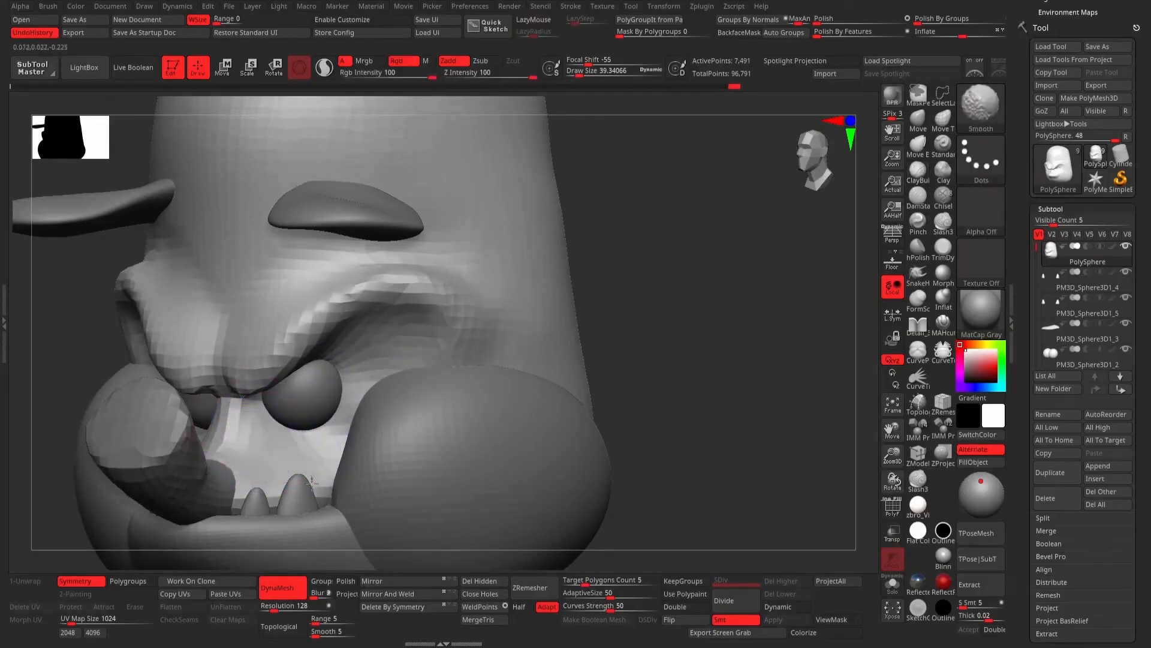
{"action": "mouse_move", "coordinate": [646, 366]}
{"action": "left_mouse_down", "text": "alt"}
{"action": "mouse_move", "coordinate": [754, 309]}
{"action": "mouse_move", "coordinate": [655, 347]}
{"action": "mouse_move", "coordinate": [659, 329]}
{"action": "mouse_move", "coordinate": [624, 326]}
{"action": "mouse_move", "coordinate": [737, 306]}
{"action": "mouse_move", "coordinate": [727, 282]}
{"action": "mouse_move", "coordinate": [690, 276]}
{"action": "left_mouse_up", "text": "alt"}
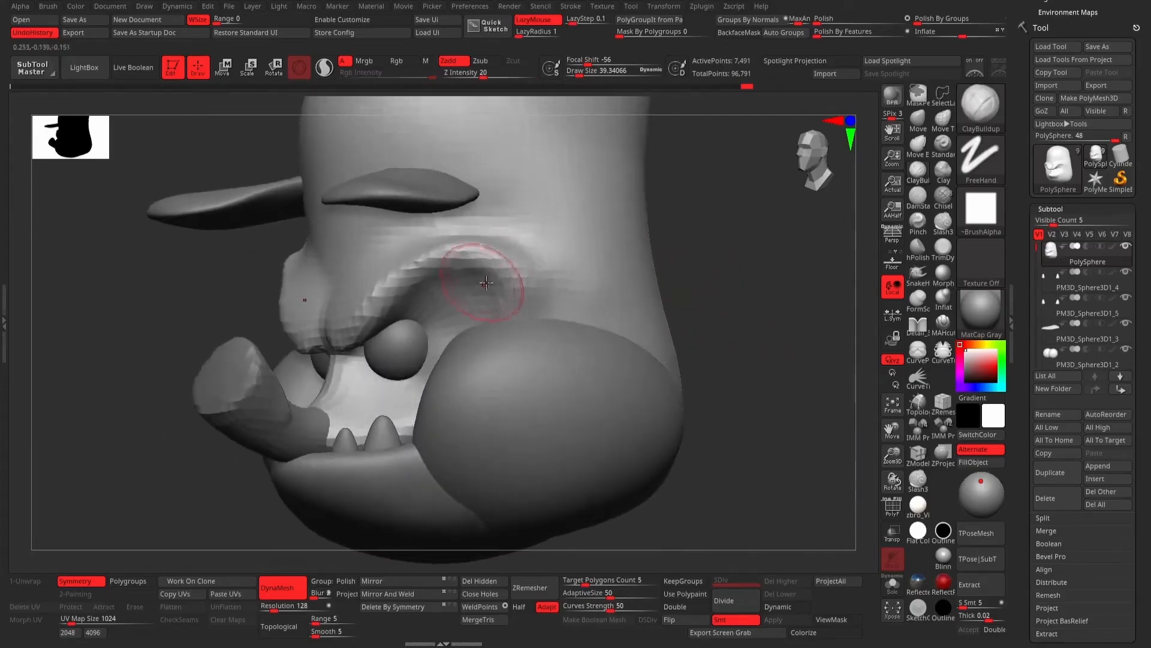
{"action": "mouse_move", "coordinate": [519, 270]}
{"action": "left_mouse_down"}
{"action": "mouse_move", "coordinate": [533, 259]}
{"action": "mouse_move", "coordinate": [492, 274]}
{"action": "mouse_move", "coordinate": [561, 279]}
{"action": "left_mouse_up"}
Select the lower jaw mesh and reshape its front and underside with the Move brush at a draw size of about 105.
{"action": "mouse_move", "coordinate": [725, 289]}
{"action": "left_mouse_down"}
{"action": "mouse_move", "coordinate": [753, 306]}
{"action": "mouse_move", "coordinate": [785, 206]}
{"action": "mouse_move", "coordinate": [462, 409]}
{"action": "mouse_move", "coordinate": [449, 405]}
{"action": "mouse_move", "coordinate": [459, 429]}
{"action": "left_mouse_up"}
{"action": "key", "text": "b"}
{"action": "key", "text": "m"}
{"action": "key", "text": "v"}
{"action": "left_click", "coordinate": [450, 402], "text": "alt"}
{"action": "key", "text": "space"}
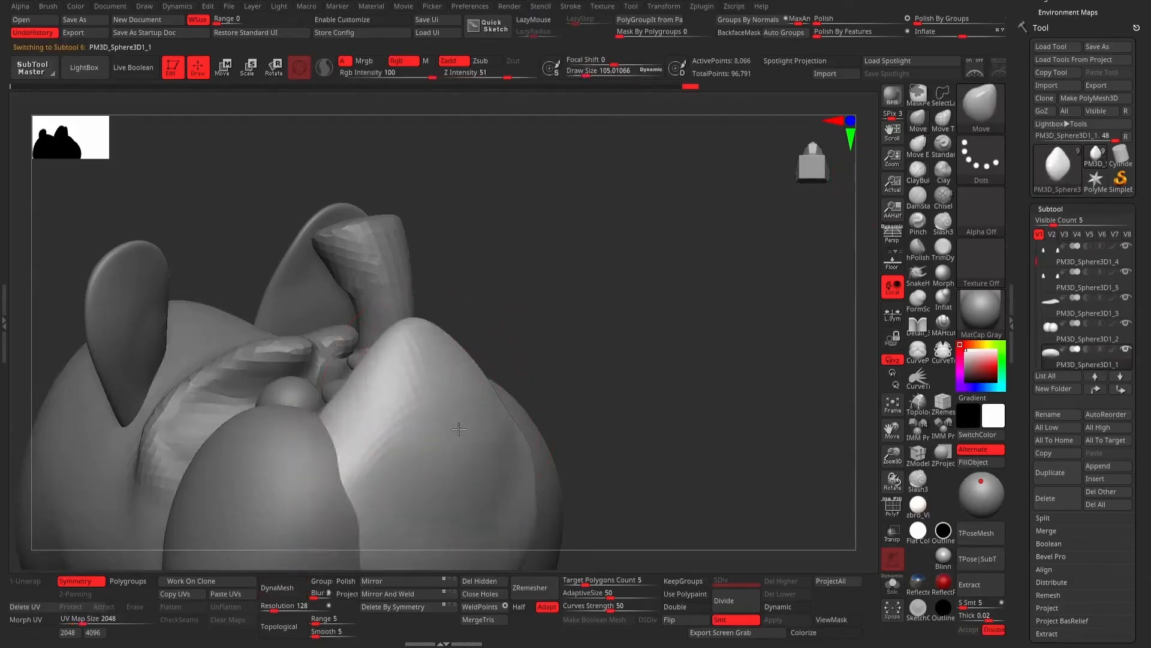
{"action": "left_click_drag", "start_coordinate": [411, 475], "coordinate": [397, 473]}
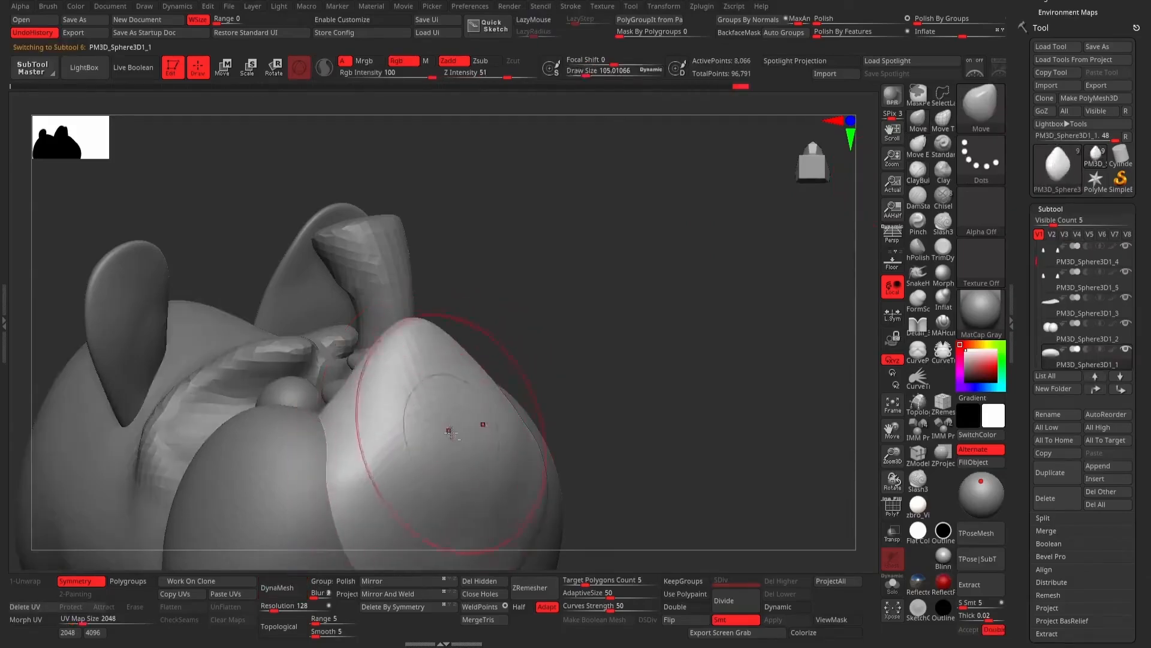
{"action": "mouse_move", "coordinate": [454, 423]}
{"action": "left_mouse_down"}
{"action": "mouse_move", "coordinate": [453, 399]}
{"action": "mouse_move", "coordinate": [483, 387]}
{"action": "left_mouse_up"}
{"action": "mouse_move", "coordinate": [660, 378]}
{"action": "left_mouse_down"}
{"action": "mouse_move", "coordinate": [483, 393]}
{"action": "mouse_move", "coordinate": [470, 439]}
{"action": "mouse_move", "coordinate": [442, 458]}
{"action": "mouse_move", "coordinate": [462, 455]}
{"action": "mouse_move", "coordinate": [646, 301]}
{"action": "mouse_move", "coordinate": [575, 321]}
{"action": "mouse_move", "coordinate": [635, 321]}
{"action": "mouse_move", "coordinate": [656, 347]}
{"action": "mouse_move", "coordinate": [606, 337]}
{"action": "mouse_move", "coordinate": [681, 342]}
{"action": "mouse_move", "coordinate": [505, 431]}
{"action": "left_mouse_up"}
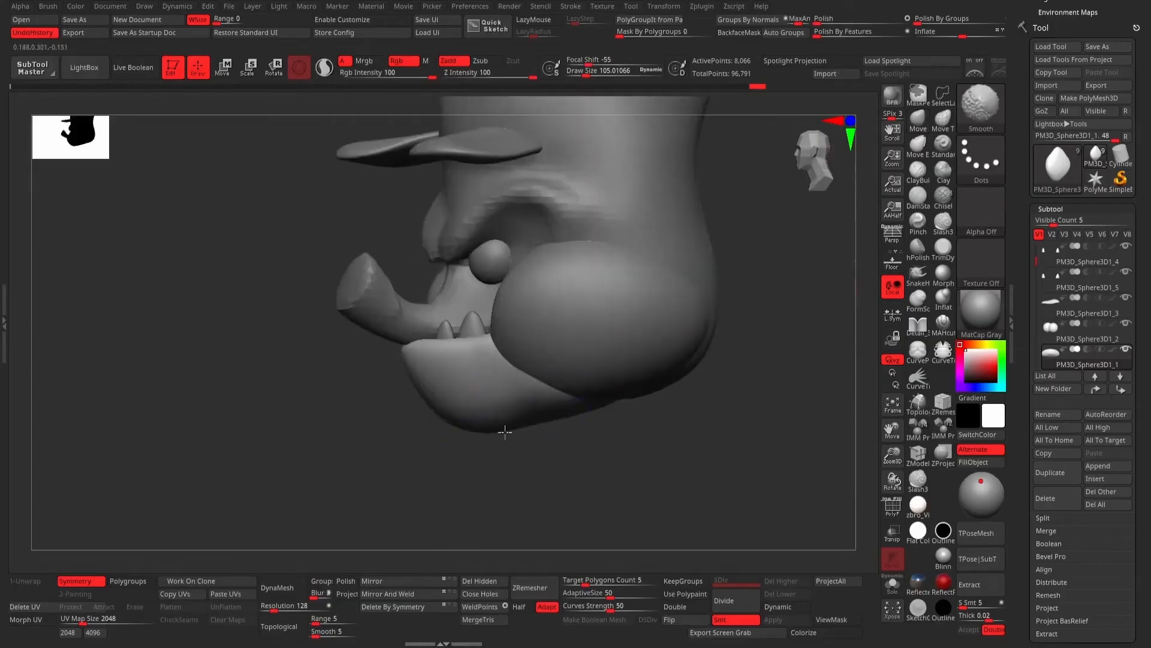
{"action": "mouse_move", "coordinate": [711, 396]}
{"action": "left_mouse_down"}
{"action": "mouse_move", "coordinate": [689, 419]}
{"action": "mouse_move", "coordinate": [803, 373]}
{"action": "left_mouse_up"}
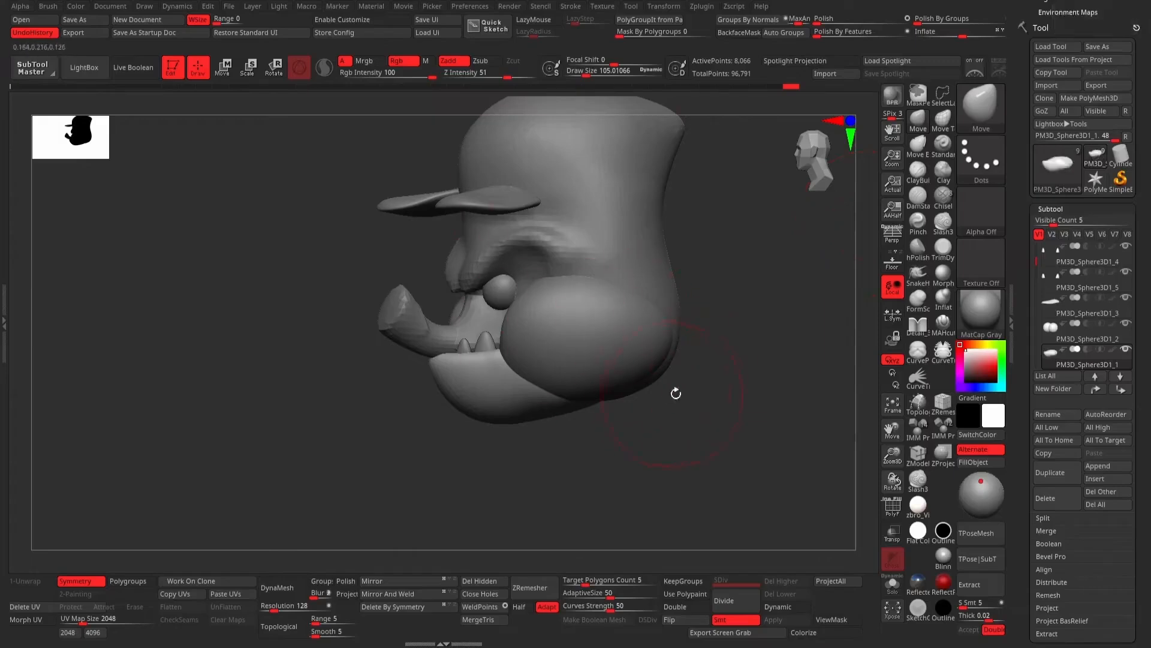
{"action": "left_click_drag", "start_coordinate": [656, 428], "coordinate": [726, 333]}
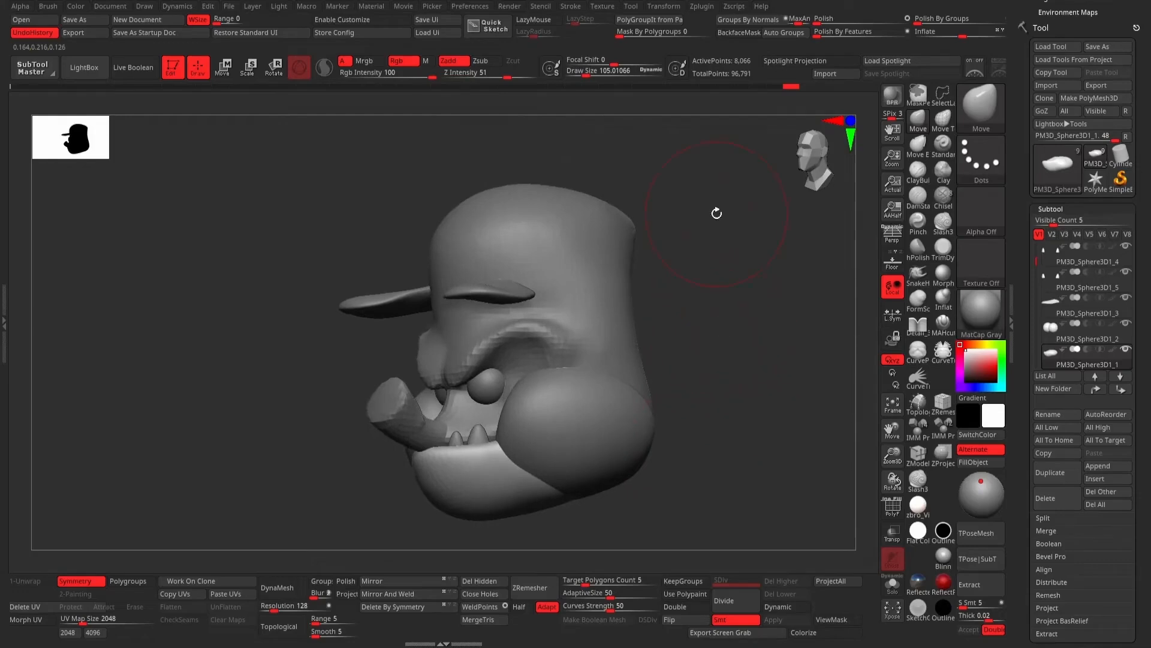
Select the head mesh and reshape the large forms of the cranium with the Move brush at a draw size of about 235.
{"action": "mouse_move", "coordinate": [1058, 169]}
{"action": "mouse_move", "coordinate": [691, 264]}
{"action": "left_mouse_down"}
{"action": "mouse_move", "coordinate": [740, 277]}
{"action": "mouse_move", "coordinate": [762, 300]}
{"action": "left_mouse_up"}
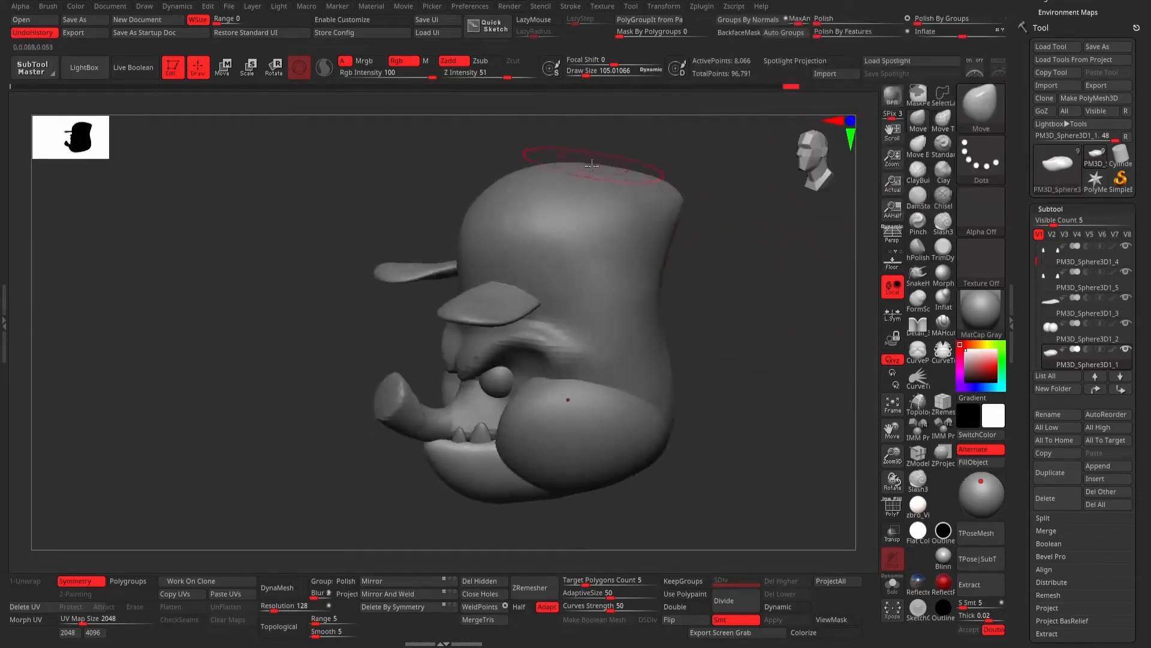
{"action": "key", "text": "space"}
{"action": "left_click_drag", "start_coordinate": [589, 169], "coordinate": [599, 170]}
{"action": "left_click", "coordinate": [596, 175], "text": "alt"}
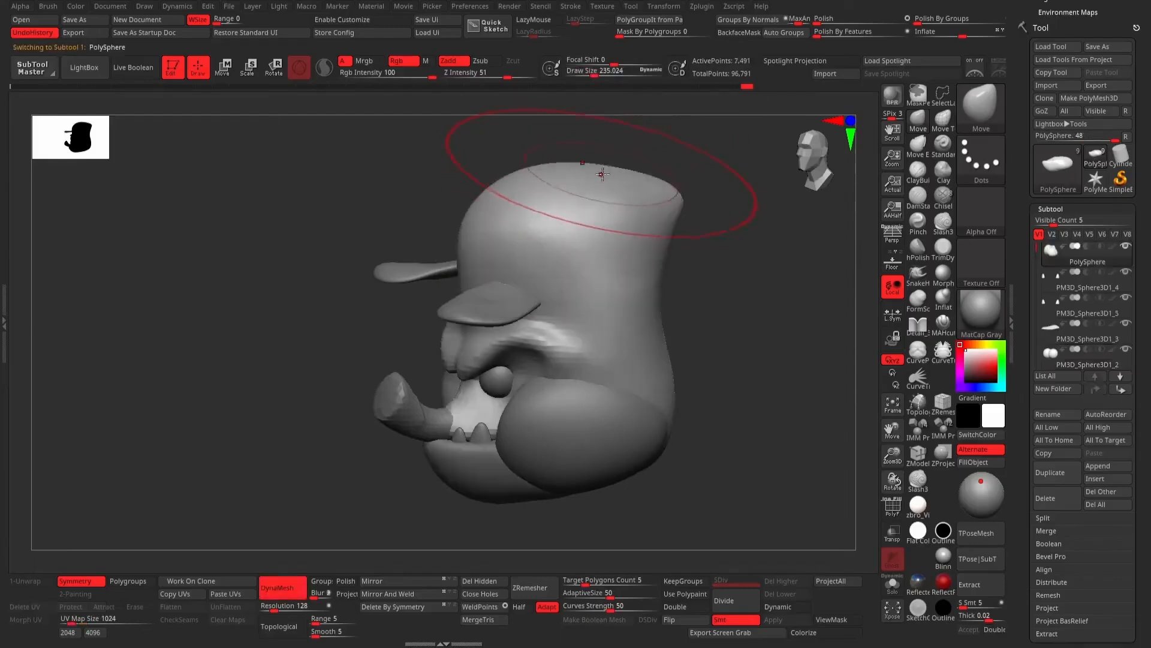
{"action": "mouse_move", "coordinate": [735, 227]}
{"action": "left_mouse_down"}
{"action": "mouse_move", "coordinate": [685, 194]}
{"action": "mouse_move", "coordinate": [740, 259]}
{"action": "mouse_move", "coordinate": [714, 303]}
{"action": "mouse_move", "coordinate": [789, 287]}
{"action": "mouse_move", "coordinate": [772, 293]}
{"action": "mouse_move", "coordinate": [661, 254]}
{"action": "mouse_move", "coordinate": [654, 234]}
{"action": "mouse_move", "coordinate": [602, 316]}
{"action": "left_mouse_up"}
{"action": "mouse_move", "coordinate": [601, 316]}
{"action": "right_mouse_down", "text": "ctrl"}
{"action": "mouse_move", "coordinate": [640, 321]}
{"action": "mouse_move", "coordinate": [770, 228]}
{"action": "right_mouse_up", "text": "ctrl"}
Reduce the draw size to about 54, then smooth and adjust the head surface between the brow's outer end and the cheek.
{"action": "key", "text": "space"}
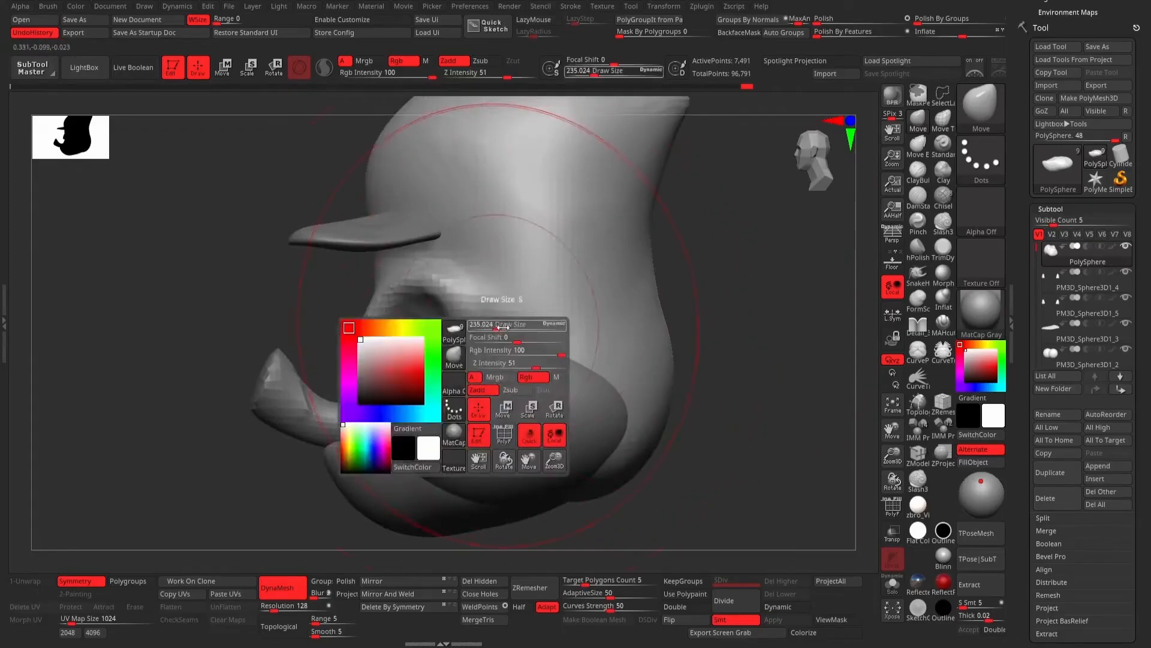
{"action": "left_click_drag", "start_coordinate": [503, 324], "coordinate": [483, 324]}
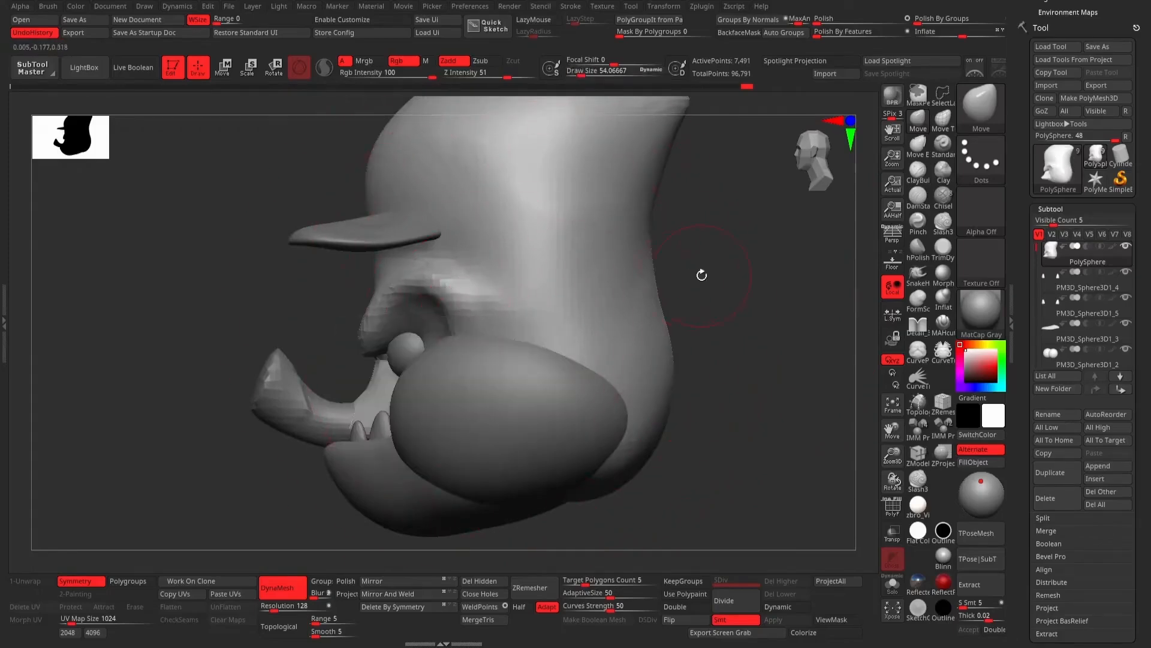
{"action": "mouse_move", "coordinate": [701, 275]}
{"action": "right_mouse_down"}
{"action": "mouse_move", "coordinate": [753, 258]}
{"action": "mouse_move", "coordinate": [647, 280]}
{"action": "mouse_move", "coordinate": [564, 351]}
{"action": "right_mouse_up"}
{"action": "key", "text": "shift"}
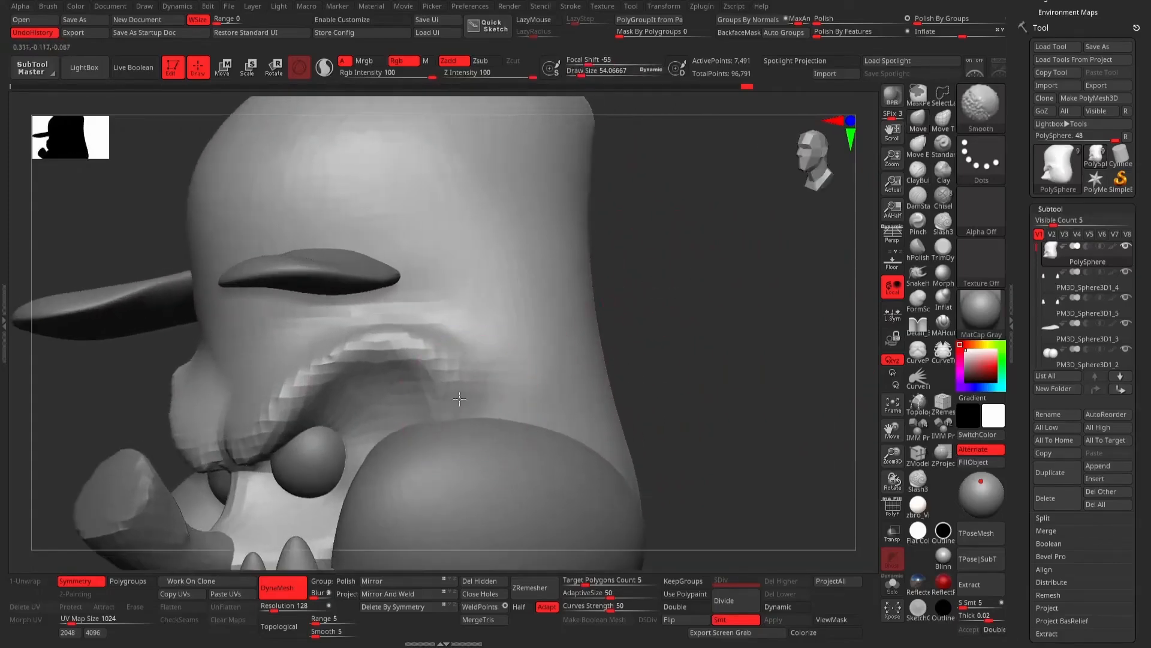
{"action": "left_click_drag", "start_coordinate": [451, 397], "coordinate": [501, 372], "text": "shift"}
{"action": "right_click_drag", "start_coordinate": [686, 319], "coordinate": [716, 273]}
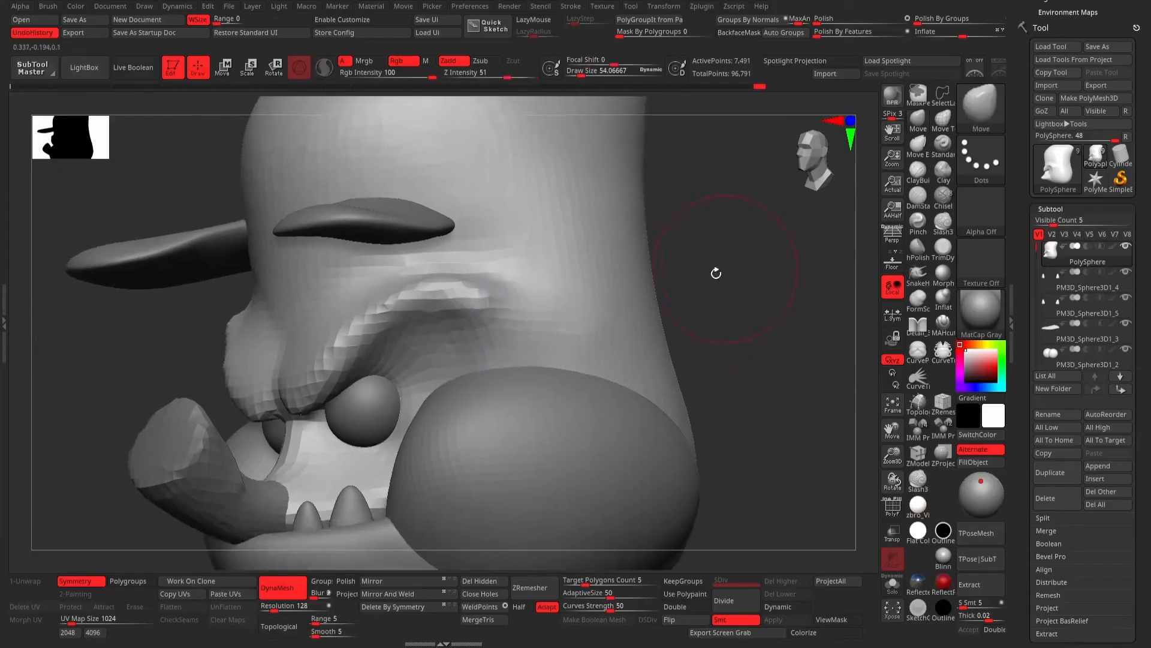
Carve creases at the outer end of the brow fold with DamStandard at a draw size of about 35, softening their ends.
{"action": "right_click", "coordinate": [486, 327]}
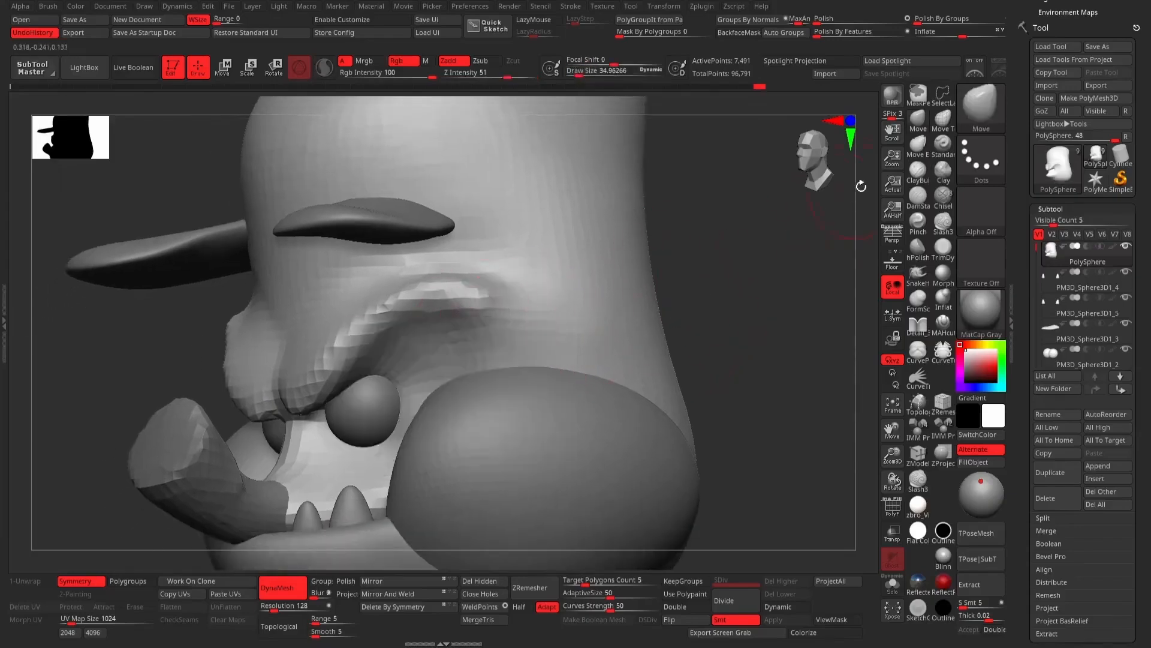
{"action": "left_click", "coordinate": [918, 197]}
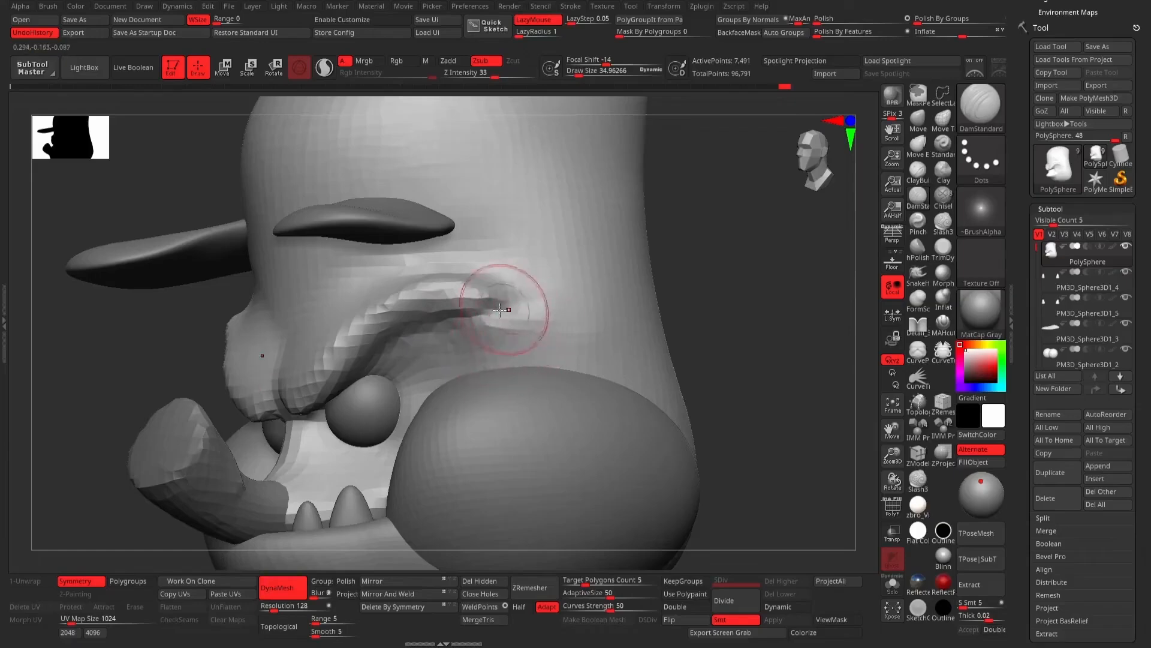
{"action": "mouse_move", "coordinate": [501, 306]}
{"action": "left_mouse_down", "text": "shift"}
{"action": "mouse_move", "coordinate": [543, 321]}
{"action": "mouse_move", "coordinate": [460, 294]}
{"action": "mouse_move", "coordinate": [509, 308]}
{"action": "mouse_move", "coordinate": [496, 288]}
{"action": "mouse_move", "coordinate": [418, 272]}
{"action": "mouse_move", "coordinate": [506, 249]}
{"action": "left_mouse_up", "text": "shift"}
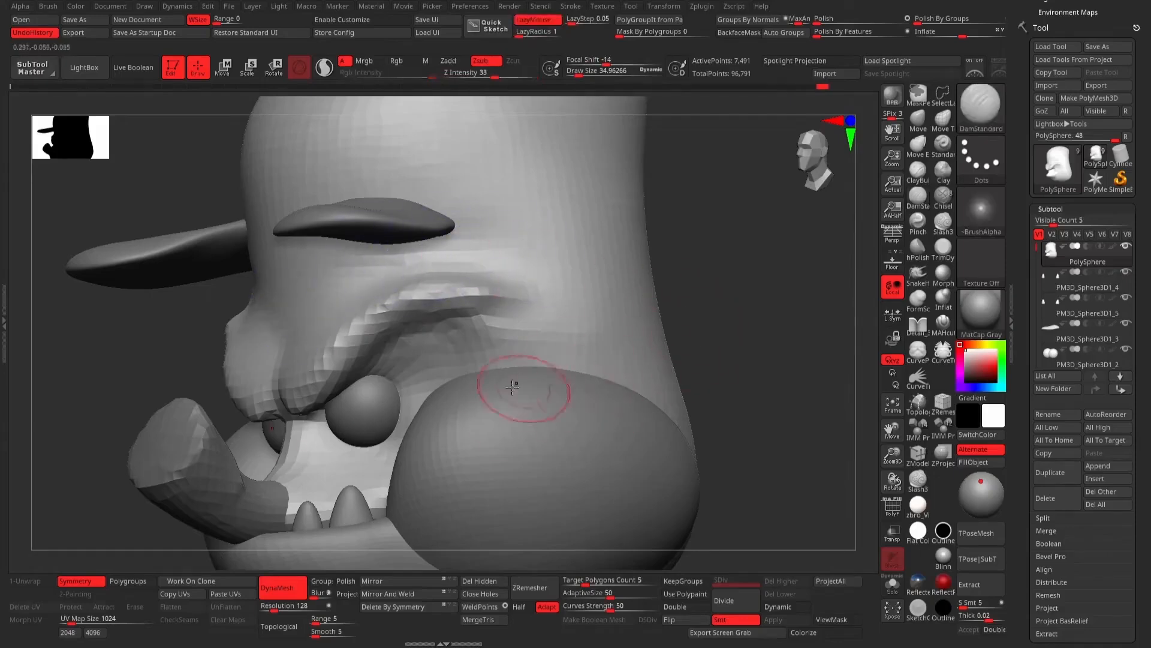
{"action": "left_click_drag", "start_coordinate": [742, 265], "coordinate": [753, 271]}
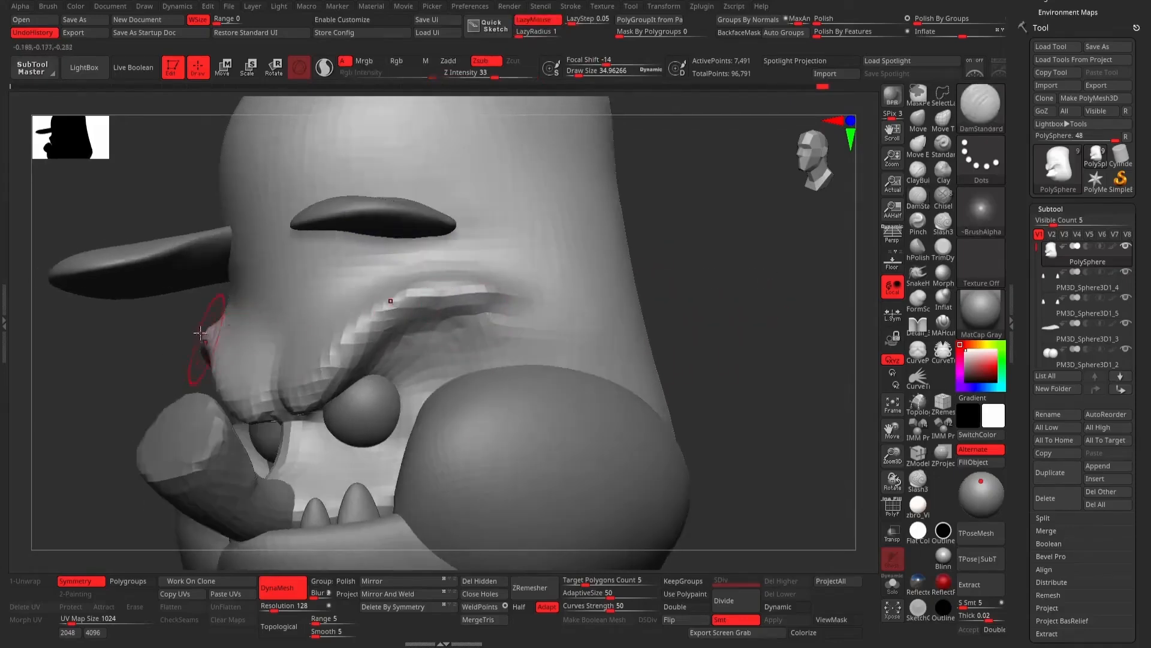
{"action": "mouse_move", "coordinate": [194, 343]}
{"action": "left_mouse_down"}
{"action": "mouse_move", "coordinate": [134, 386]}
{"action": "mouse_move", "coordinate": [124, 360]}
{"action": "left_mouse_up"}
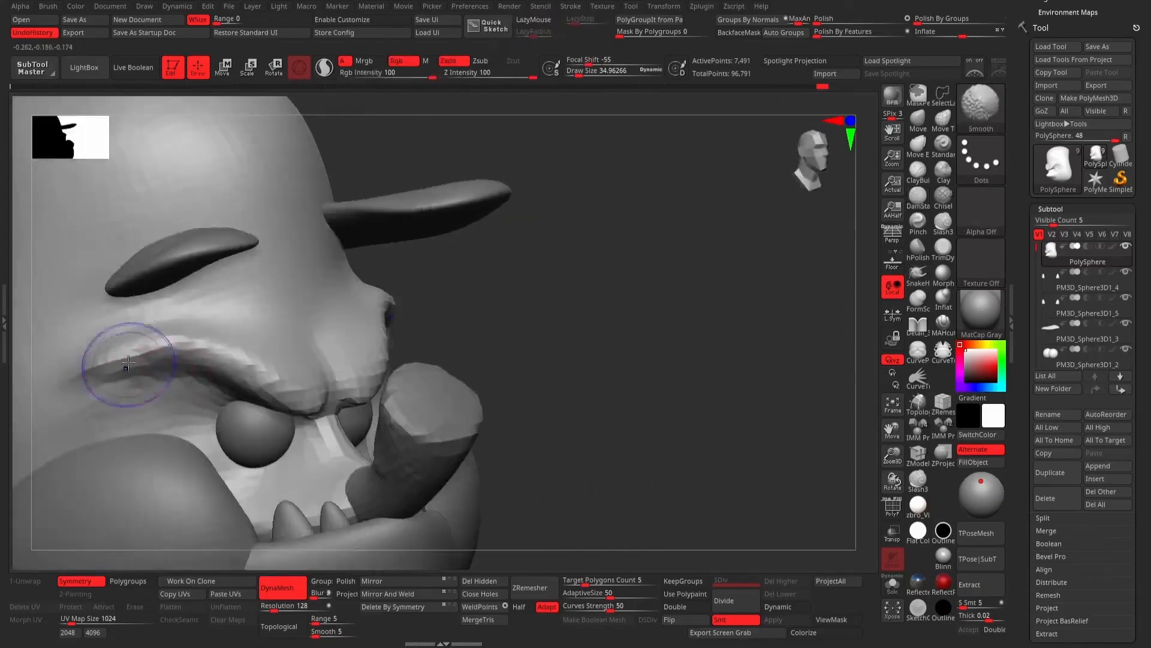
{"action": "mouse_move", "coordinate": [684, 311]}
{"action": "left_mouse_down"}
{"action": "mouse_move", "coordinate": [532, 316]}
{"action": "mouse_move", "coordinate": [617, 337]}
{"action": "mouse_move", "coordinate": [560, 367]}
{"action": "mouse_move", "coordinate": [432, 358]}
{"action": "mouse_move", "coordinate": [681, 308]}
{"action": "mouse_move", "coordinate": [689, 288]}
{"action": "mouse_move", "coordinate": [719, 282]}
{"action": "mouse_move", "coordinate": [704, 283]}
{"action": "mouse_move", "coordinate": [708, 296]}
{"action": "mouse_move", "coordinate": [585, 472]}
{"action": "left_mouse_up"}
{"action": "left_click_drag", "start_coordinate": [306, 344], "coordinate": [375, 387]}
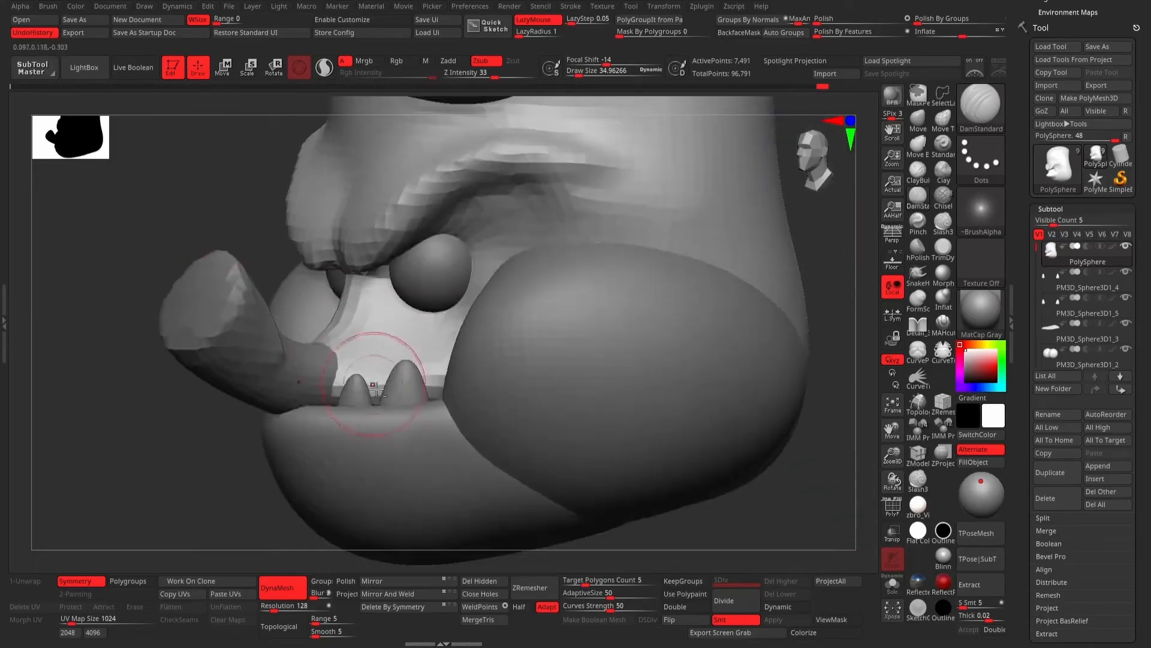
Select the larger tooth mesh, center the gizmo on it and nudge the tooth back along Z.
{"action": "left_click", "coordinate": [410, 393], "text": "alt"}
{"action": "left_click", "coordinate": [221, 69]}
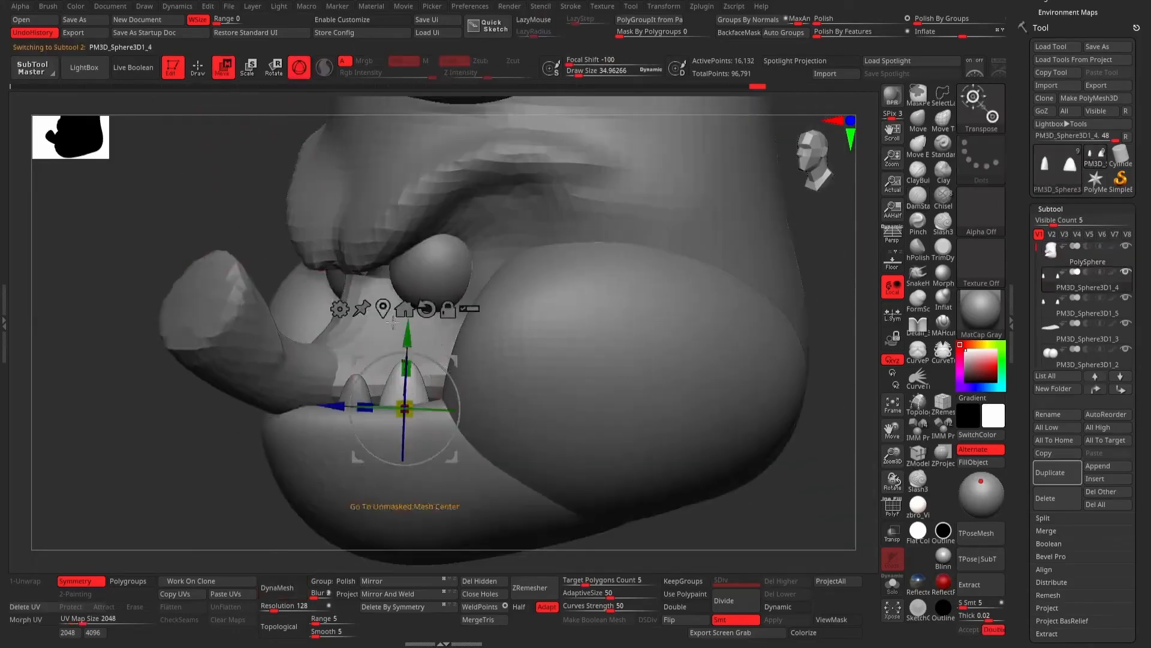
{"action": "left_click_drag", "start_coordinate": [341, 405], "coordinate": [347, 405]}
{"action": "left_click_drag", "start_coordinate": [168, 480], "coordinate": [180, 502]}
Select the smaller tooth mesh and move the tooth back along Z, closer to the larger tooth.
{"action": "left_click", "coordinate": [354, 396], "text": "alt"}
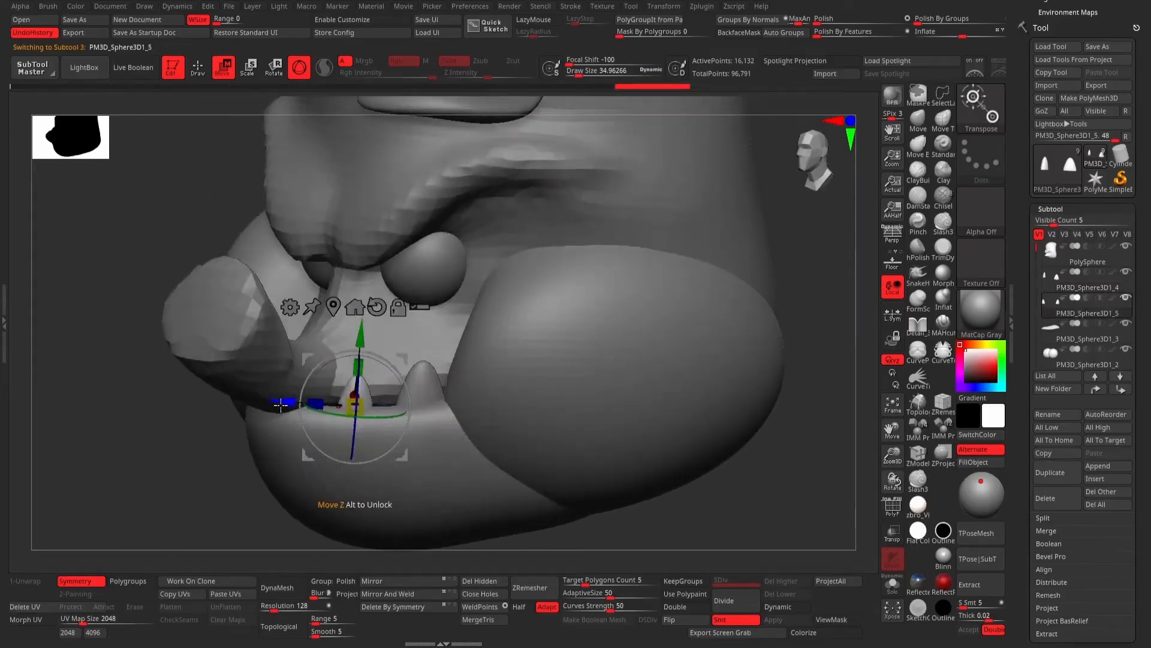
{"action": "left_click_drag", "start_coordinate": [275, 403], "coordinate": [322, 411]}
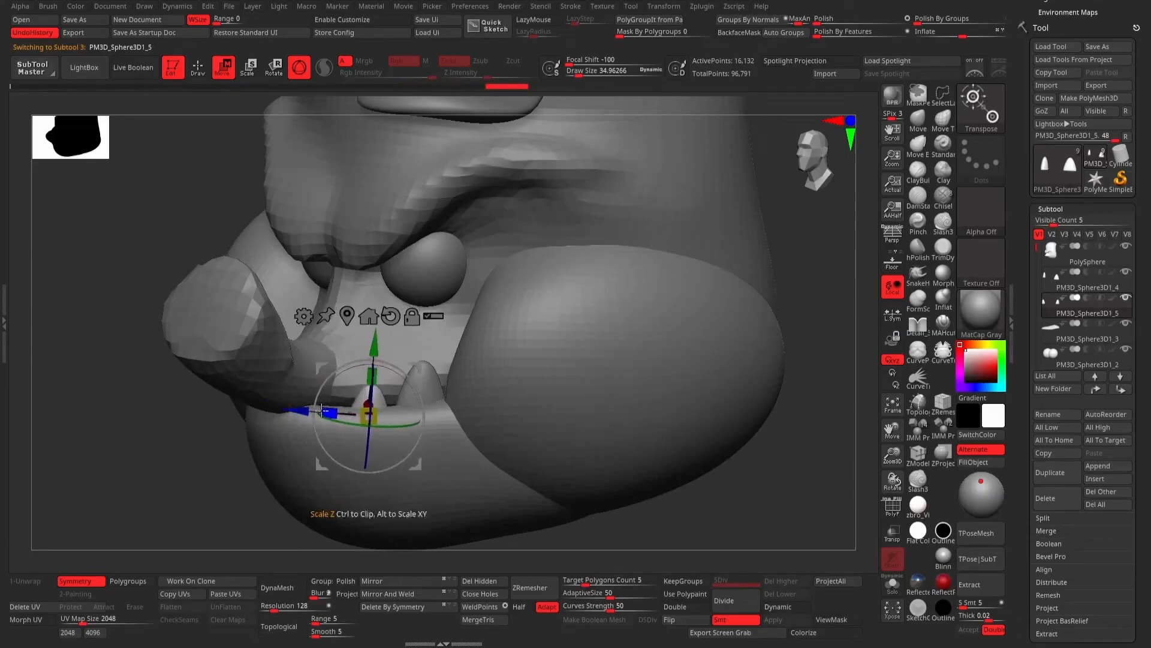
{"action": "left_click", "coordinate": [246, 67]}
{"action": "left_click_drag", "start_coordinate": [118, 455], "coordinate": [504, 376]}
{"action": "left_click_drag", "start_coordinate": [665, 321], "coordinate": [259, 125]}
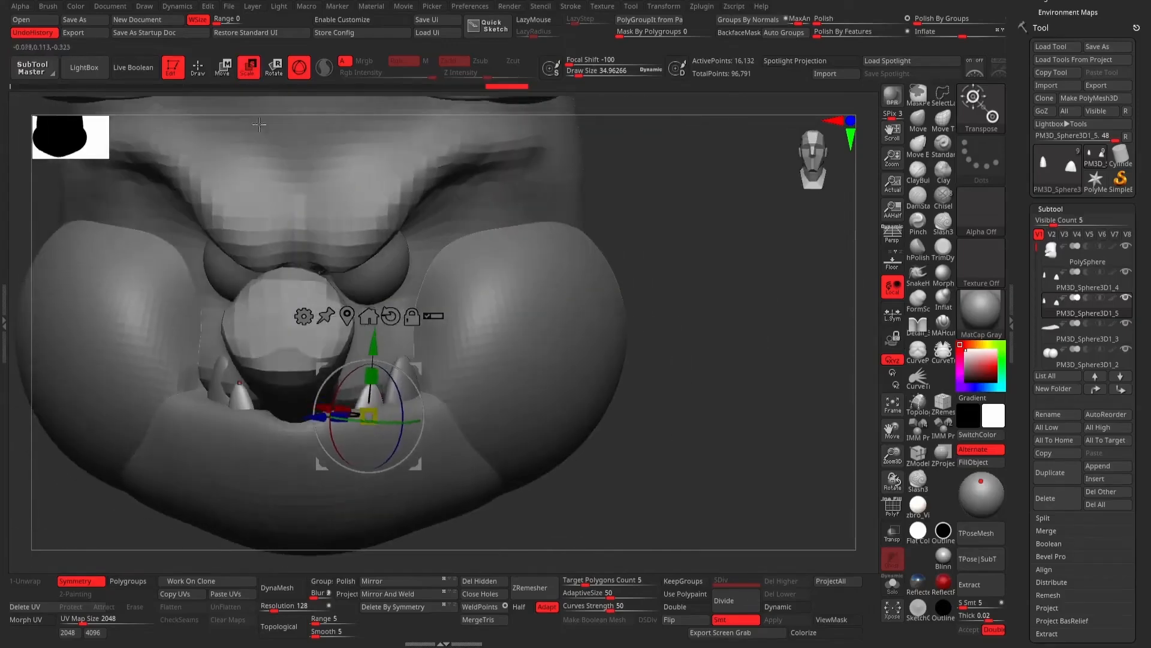
Mirror the larger tooth mesh and the smaller tooth mesh so both sides of the lower jaw match.
{"action": "left_click", "coordinate": [198, 70]}
{"action": "left_click", "coordinate": [410, 391], "text": "alt"}
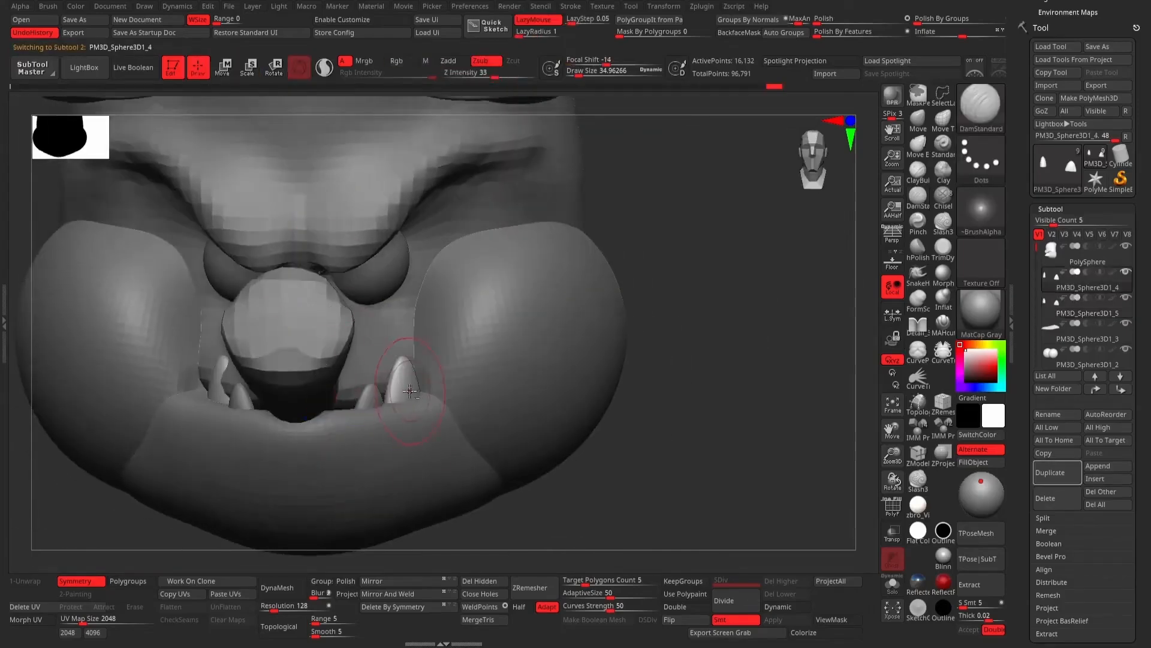
{"action": "left_click", "coordinate": [388, 581]}
{"action": "left_click", "coordinate": [407, 586]}
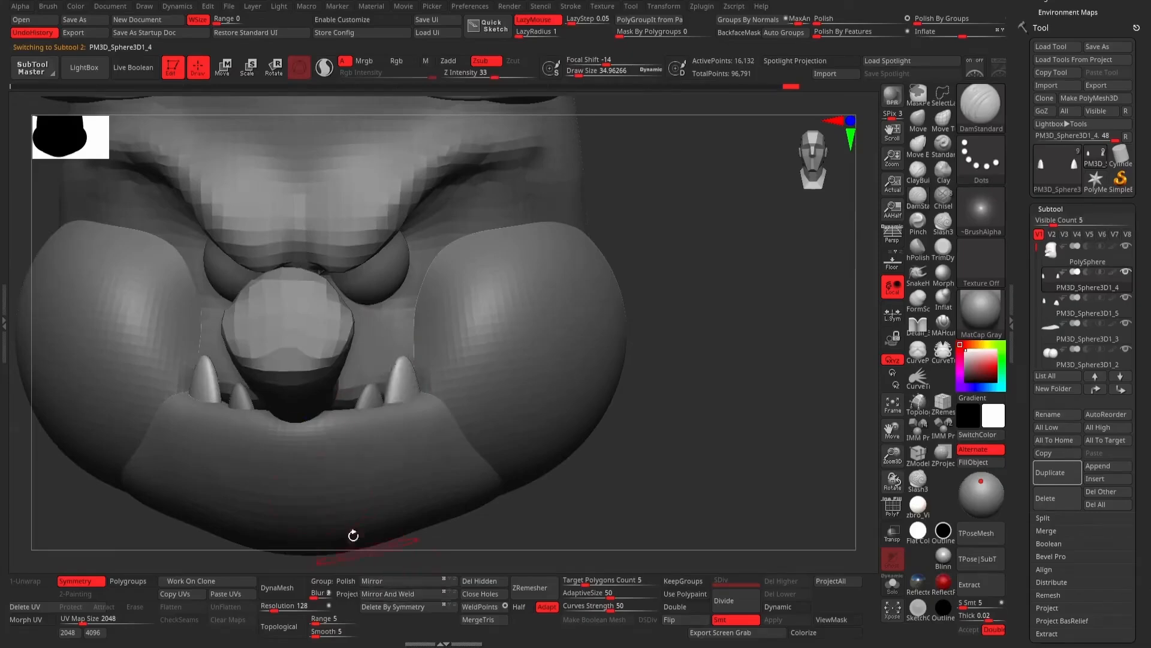
{"action": "left_click", "coordinate": [366, 398], "text": "alt"}
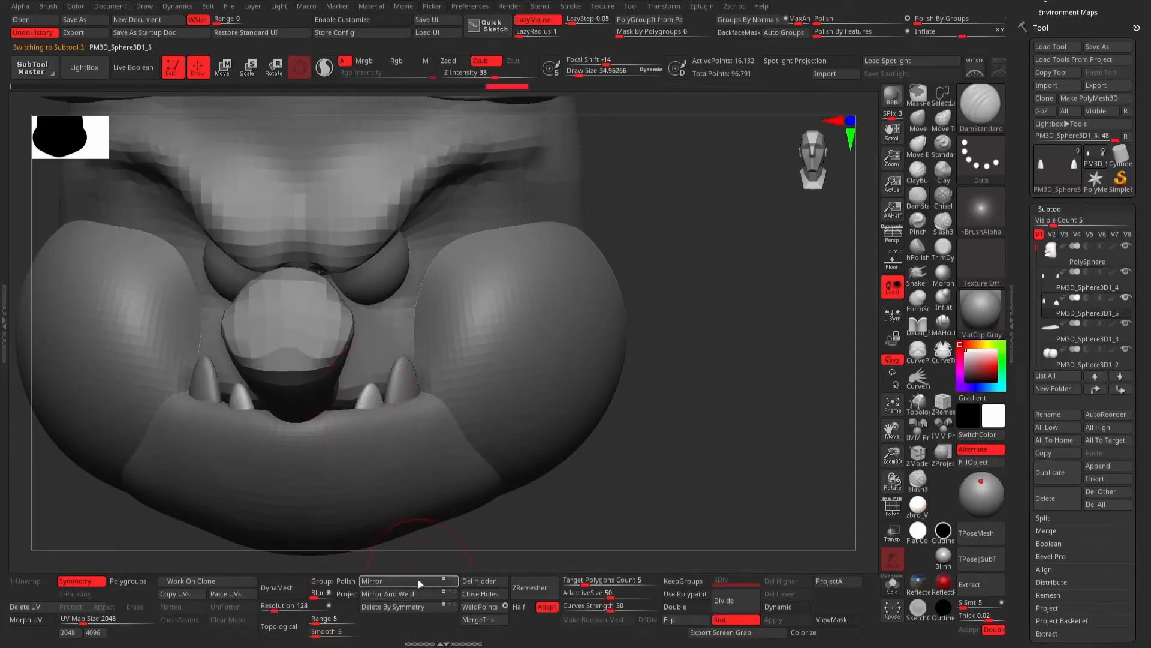
Select the lower jaw mesh and refine its lip edge and outline with the Move brush at a draw size of about 54.
{"action": "mouse_move", "coordinate": [694, 358]}
{"action": "left_mouse_down"}
{"action": "mouse_move", "coordinate": [652, 362]}
{"action": "mouse_move", "coordinate": [699, 366]}
{"action": "mouse_move", "coordinate": [689, 463]}
{"action": "mouse_move", "coordinate": [681, 268]}
{"action": "mouse_move", "coordinate": [691, 429]}
{"action": "mouse_move", "coordinate": [694, 334]}
{"action": "mouse_move", "coordinate": [666, 245]}
{"action": "left_mouse_up"}
{"action": "left_click", "coordinate": [924, 122]}
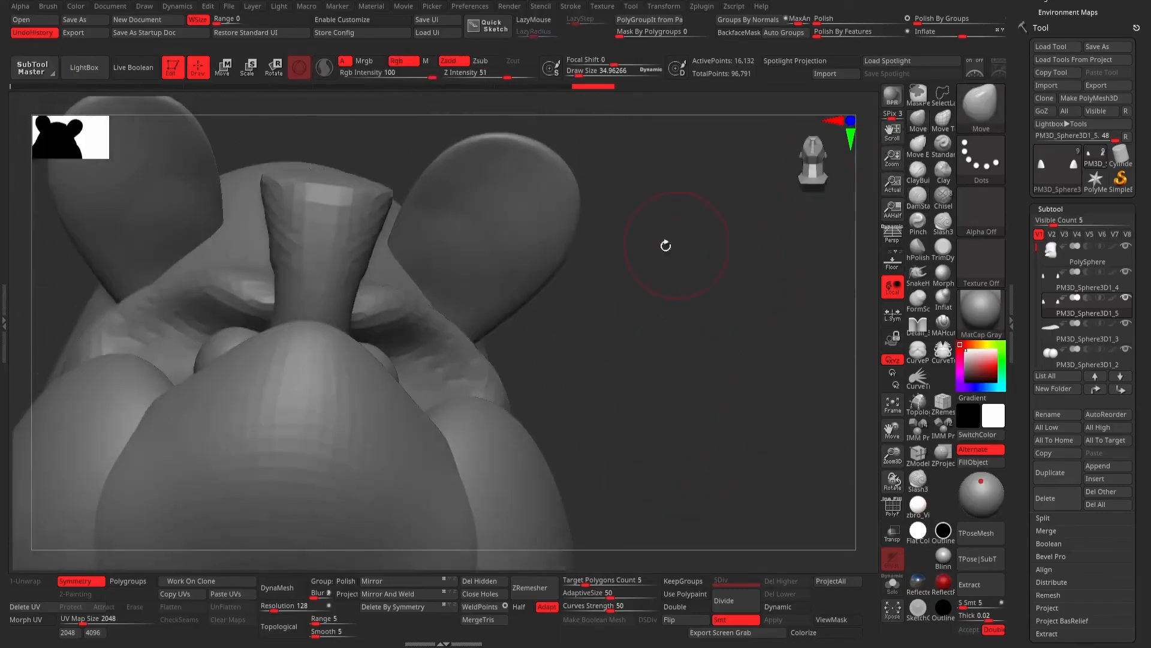
{"action": "left_click", "coordinate": [364, 383], "text": "alt"}
{"action": "key", "text": "space"}
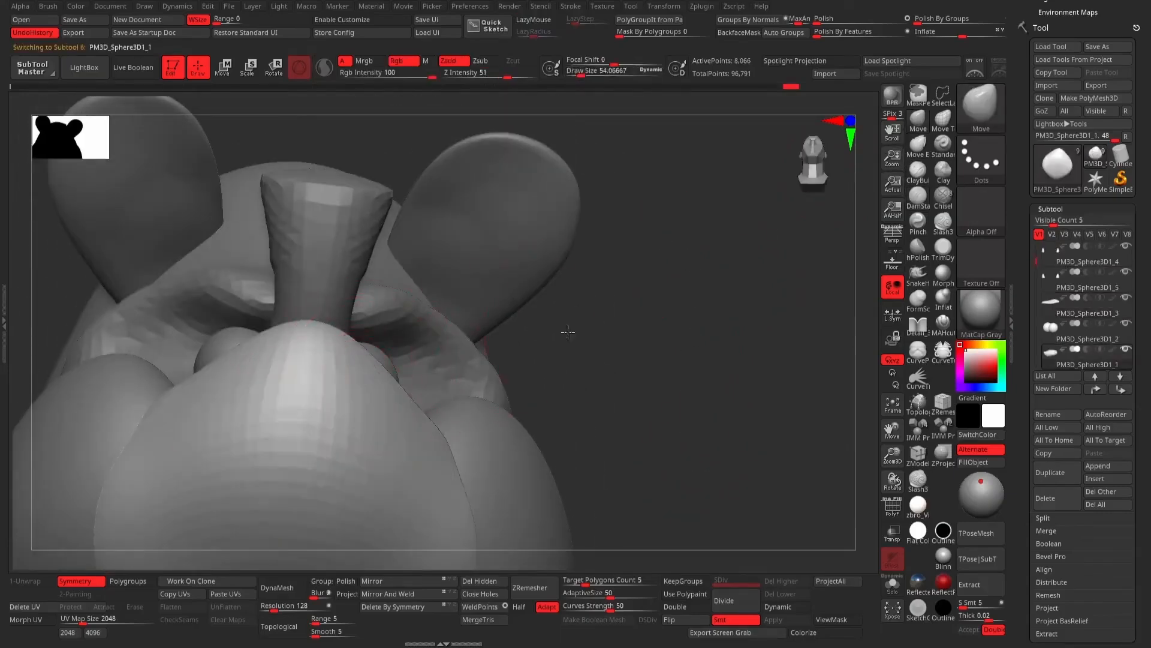
{"action": "left_click_drag", "start_coordinate": [568, 329], "coordinate": [405, 393]}
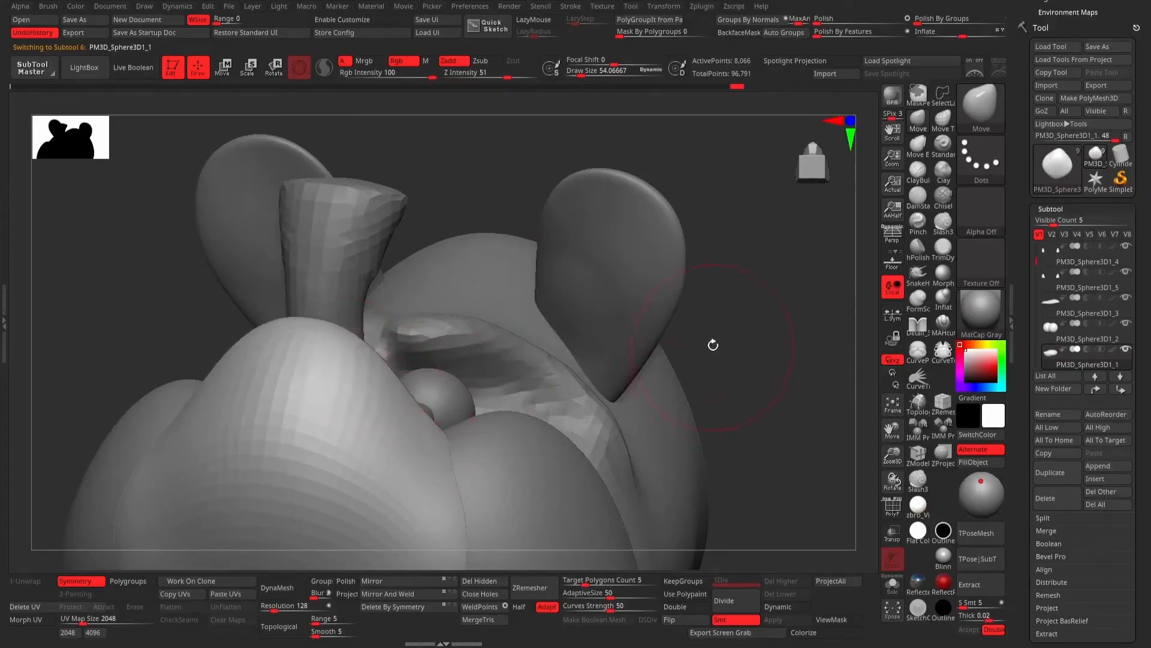
{"action": "left_click_drag", "start_coordinate": [713, 345], "coordinate": [718, 406]}
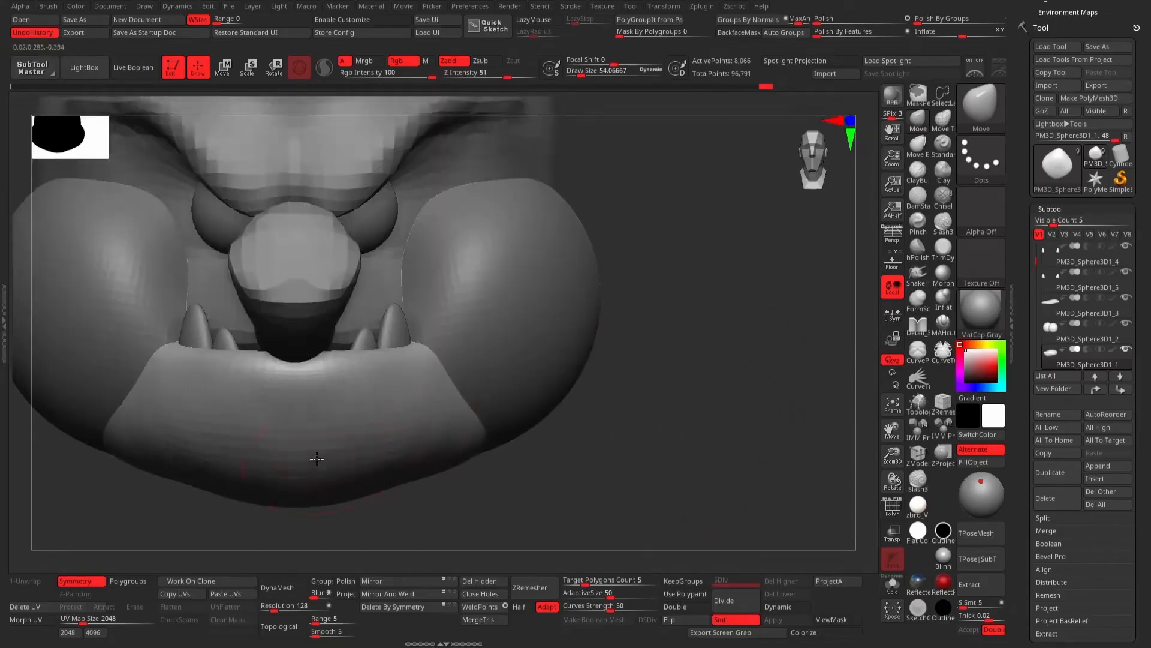
{"action": "mouse_move", "coordinate": [474, 445]}
{"action": "right_mouse_down"}
{"action": "mouse_move", "coordinate": [637, 403]}
{"action": "mouse_move", "coordinate": [597, 460]}
{"action": "right_mouse_up"}
Compare the head in side, front and three-quarter views by leaving two canvas snapshots beside the live model.
{"action": "mouse_move", "coordinate": [610, 499]}
{"action": "right_mouse_down", "text": "ctrl"}
{"action": "mouse_move", "coordinate": [494, 489]}
{"action": "mouse_move", "coordinate": [573, 406]}
{"action": "mouse_move", "coordinate": [665, 370]}
{"action": "mouse_move", "coordinate": [630, 357]}
{"action": "mouse_move", "coordinate": [668, 334]}
{"action": "mouse_move", "coordinate": [658, 326]}
{"action": "mouse_move", "coordinate": [676, 339]}
{"action": "mouse_move", "coordinate": [650, 345]}
{"action": "mouse_move", "coordinate": [650, 362]}
{"action": "mouse_move", "coordinate": [622, 361]}
{"action": "mouse_move", "coordinate": [648, 342]}
{"action": "mouse_move", "coordinate": [610, 346]}
{"action": "mouse_move", "coordinate": [658, 352]}
{"action": "mouse_move", "coordinate": [472, 333]}
{"action": "right_mouse_up", "text": "ctrl"}
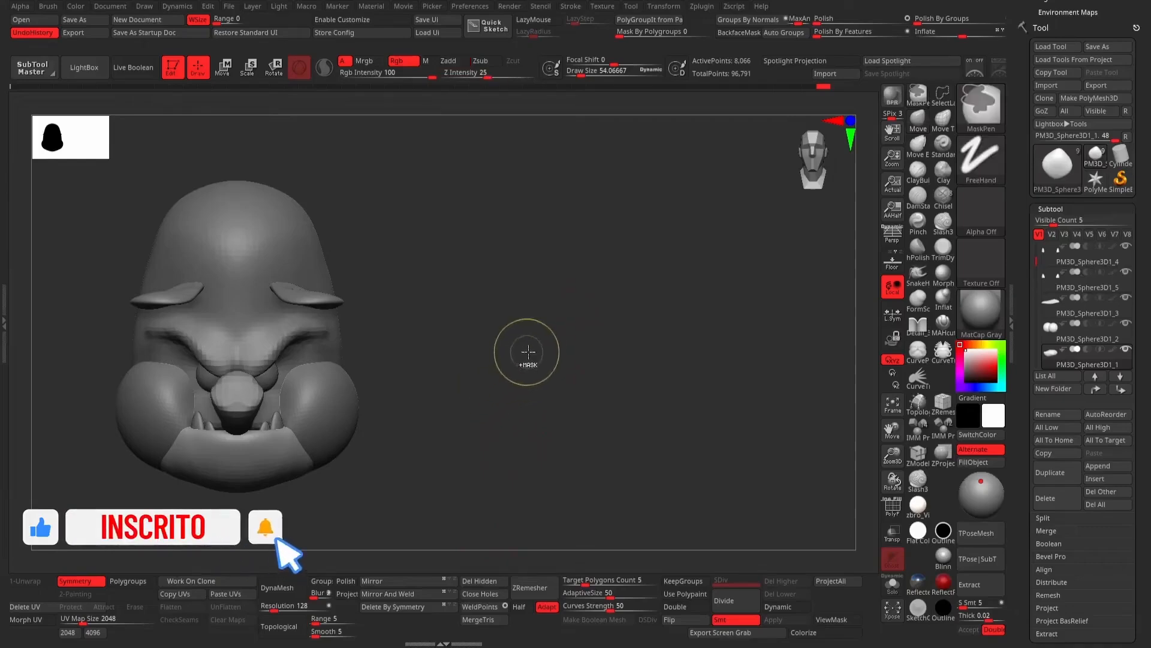
{"action": "right_click_drag", "start_coordinate": [529, 382], "coordinate": [237, 298]}
{"action": "key", "text": "shift+s"}
{"action": "key", "text": "shift+s"}
{"action": "right_click_drag", "start_coordinate": [390, 290], "coordinate": [102, 283], "text": "alt"}
{"action": "right_click_drag", "start_coordinate": [367, 211], "coordinate": [342, 157]}
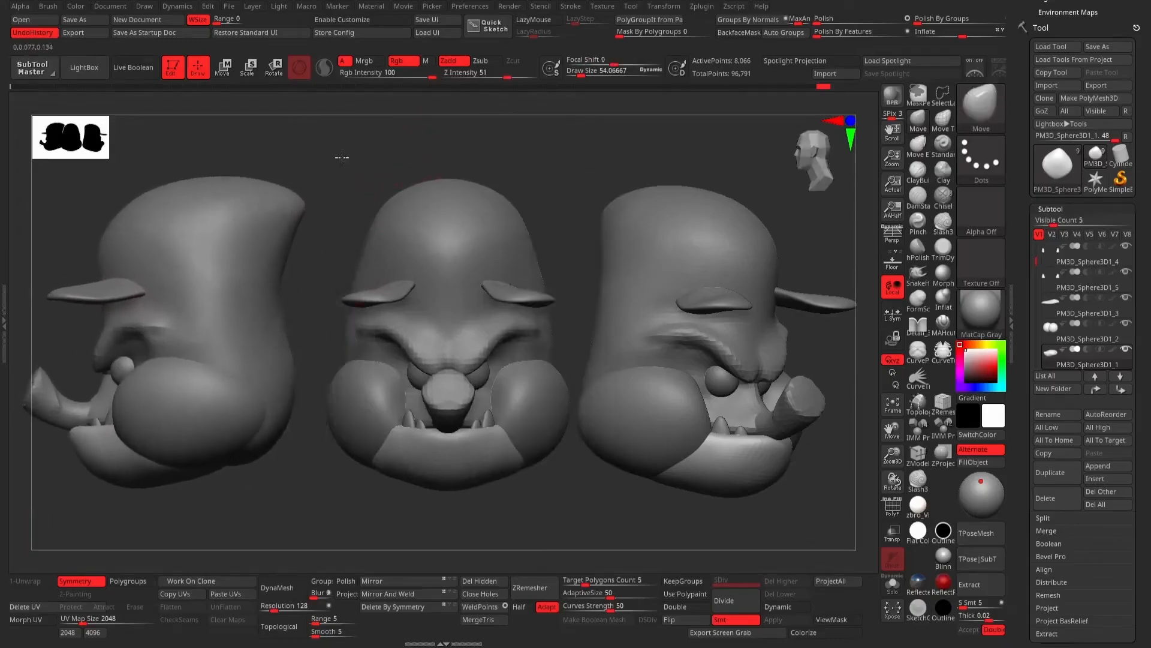